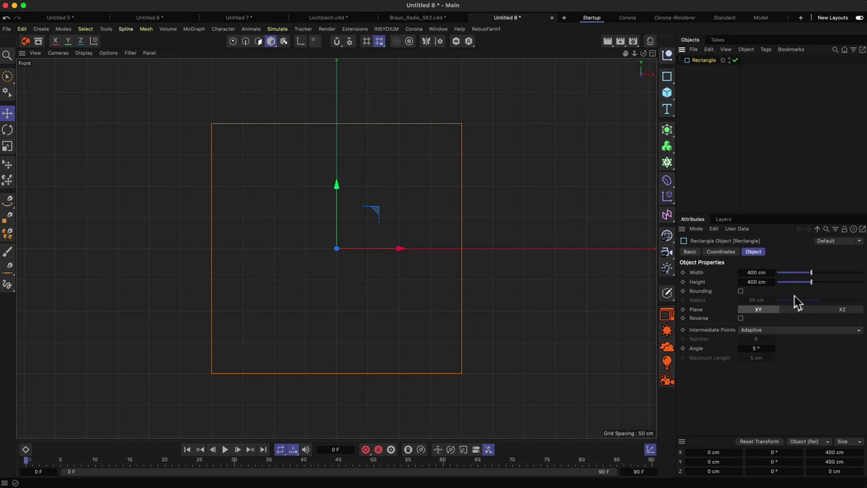
Step: Check the radio's outer dimensions on the reference slide and set the rectangle's width to 235 cm and height to 155 cm
{"action": "key", "text": "super+Tab"}
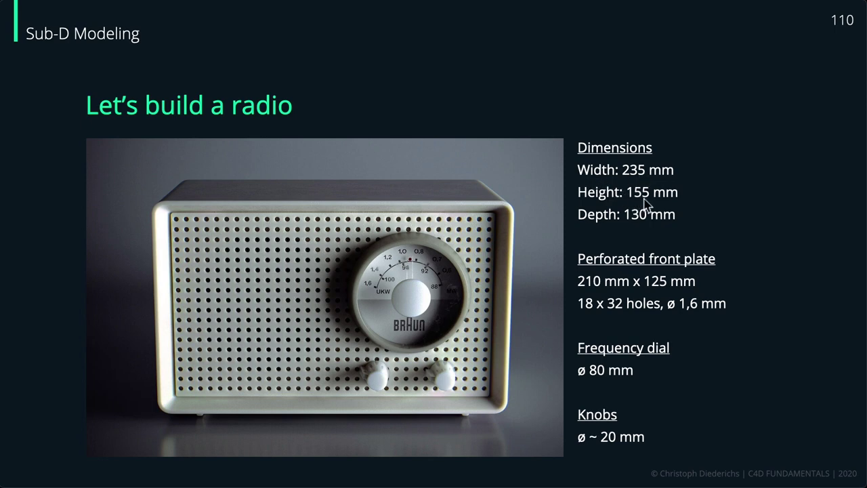
{"action": "key", "text": "super+Tab"}
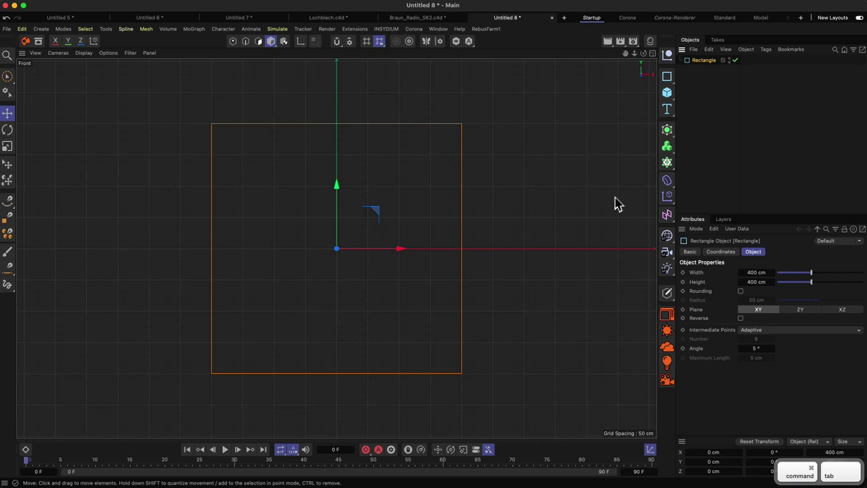
{"action": "left_click", "coordinate": [753, 271]}
{"action": "type", "text": "235"}
{"action": "key", "text": "Tab"}
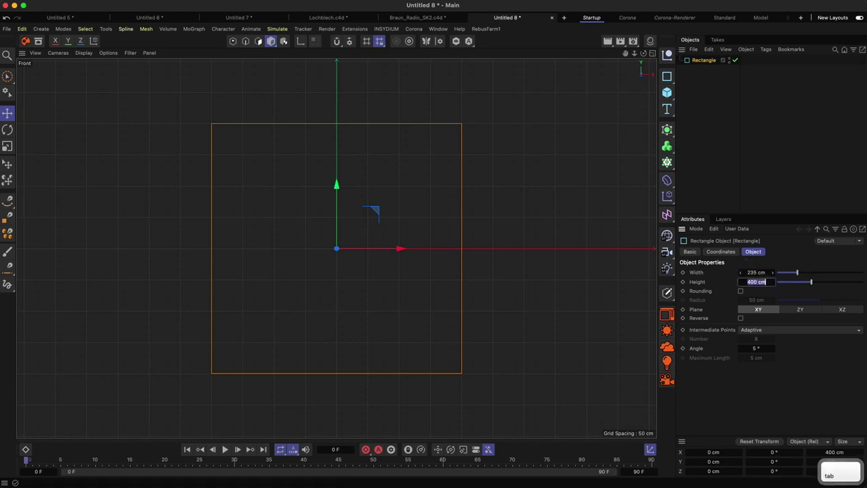
{"action": "type", "text": "14"}
{"action": "key", "text": "BackSpace"}
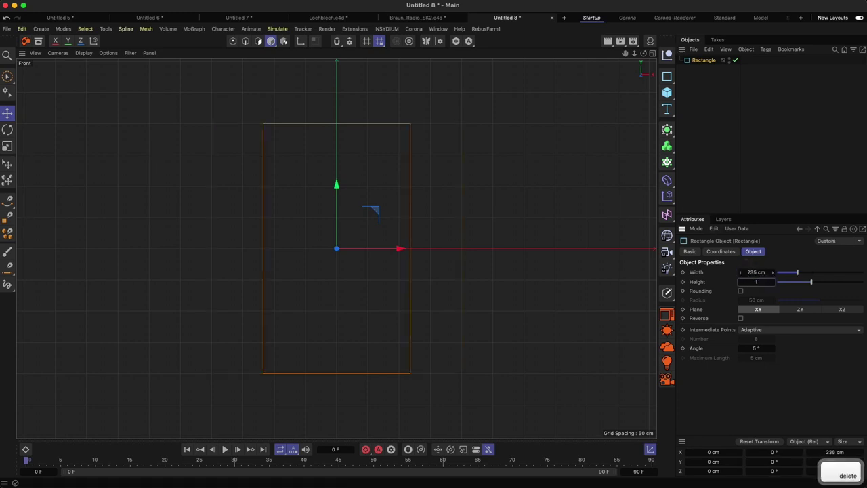
{"action": "type", "text": "55"}
{"action": "key", "text": "Return"}
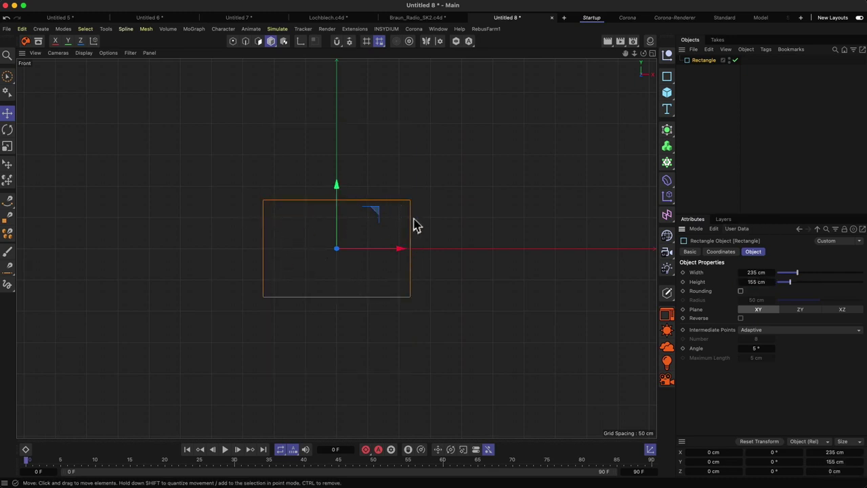
Step: Check the front plate dimensions on the reference slide, then duplicate the rectangle and name the copy Front Plate
{"action": "key", "text": "super+Tab"}
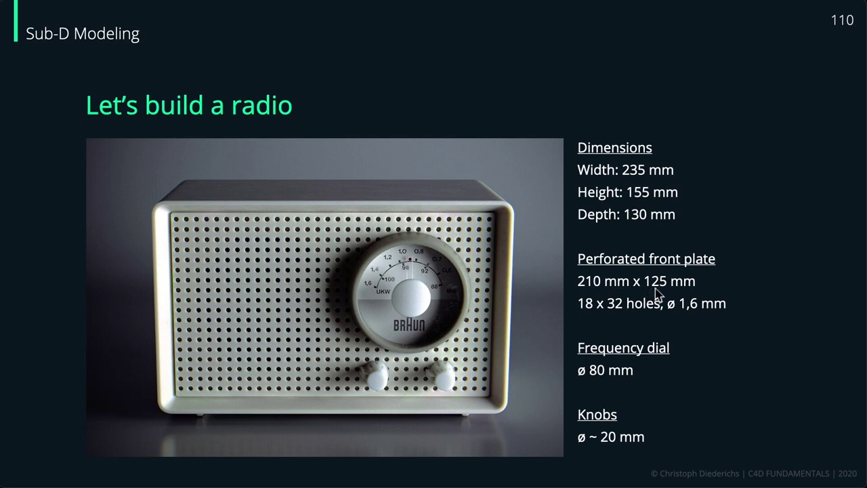
{"action": "key", "text": "super+Tab"}
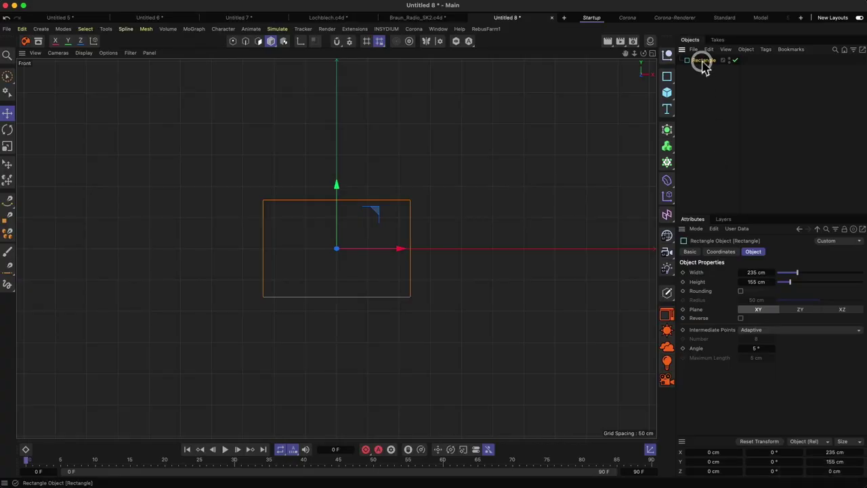
{"action": "key", "text": "super+c"}
{"action": "key", "text": "super+v"}
{"action": "double_click", "coordinate": [704, 60]}
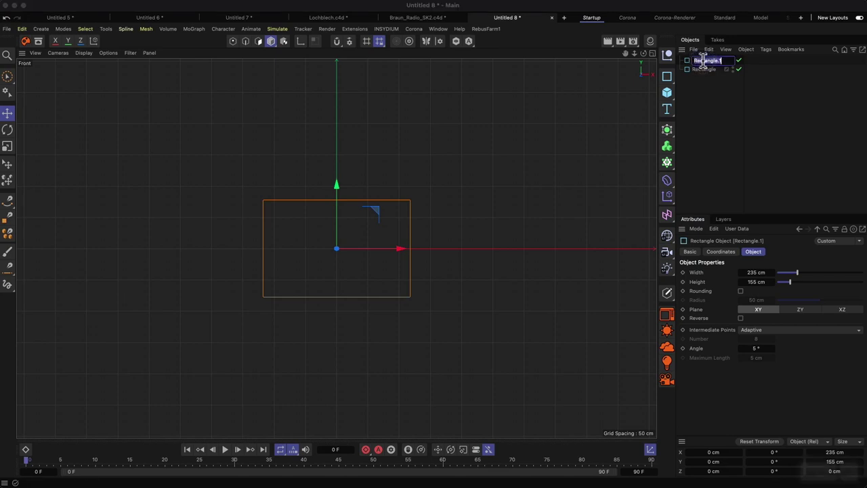
{"action": "type", "text": "Front Plate"}
{"action": "key", "text": "Return"}
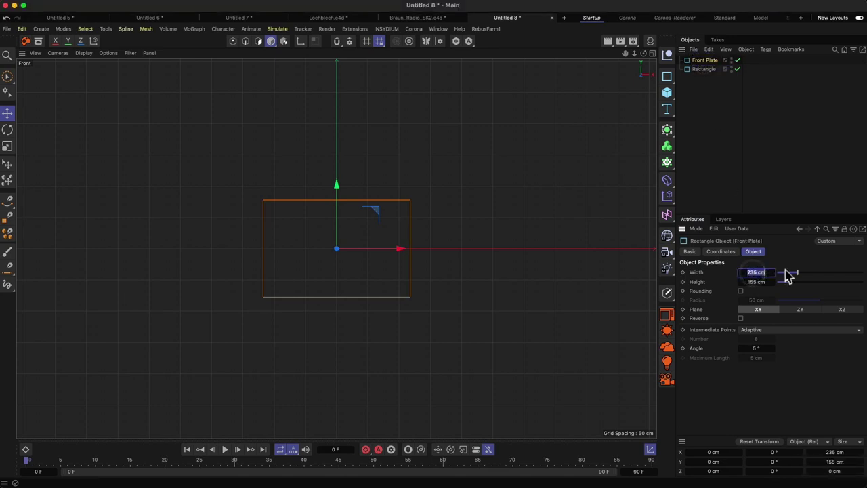
Step: Set the Front Plate rectangle's width to 210 cm and height to 125 cm, following the reference slide
{"action": "key", "text": "super+Tab"}
{"action": "key", "text": "super+Tab"}
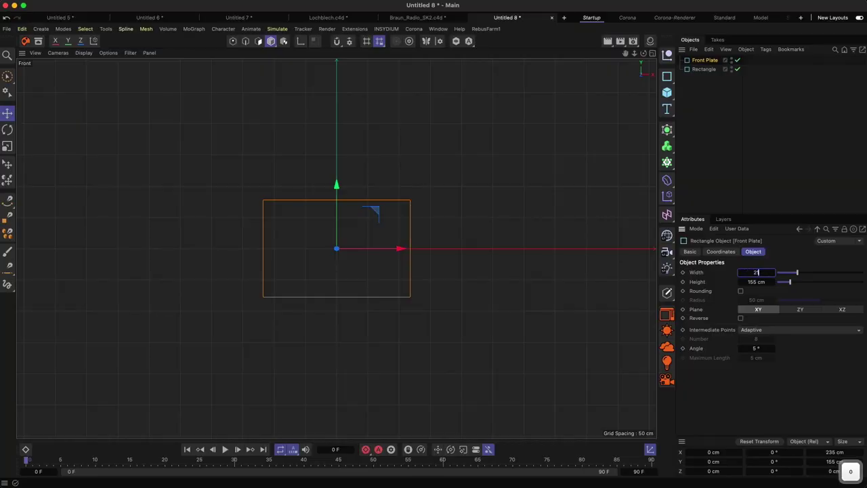
{"action": "key", "text": "super+Tab"}
{"action": "key", "text": "super+Tab"}
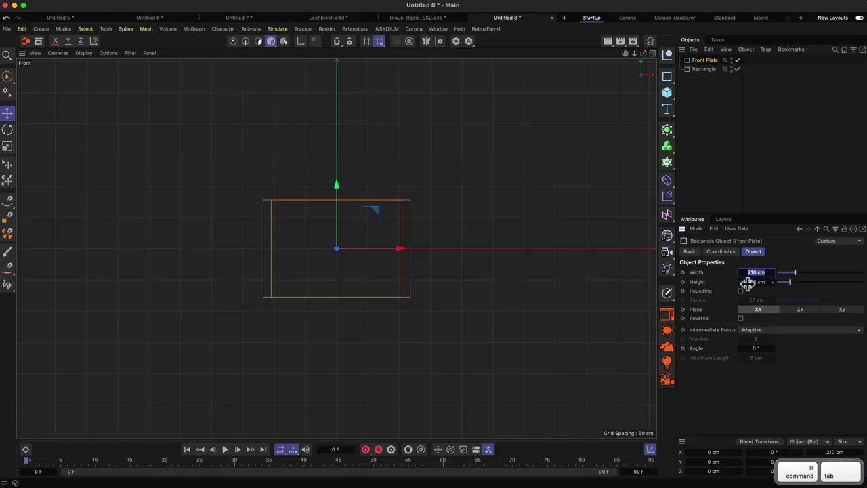
{"action": "left_click", "coordinate": [749, 281]}
{"action": "type", "text": "125"}
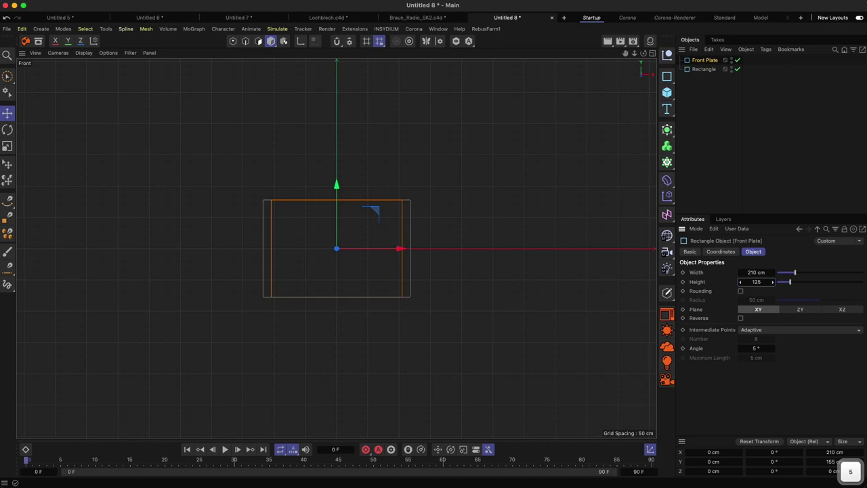
{"action": "key", "text": "Return"}
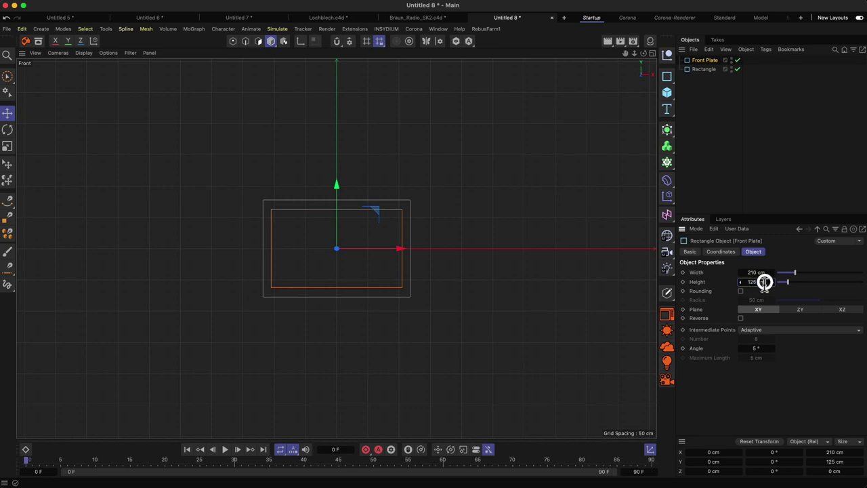
Step: Correct the Front Plate rectangle to real-world scale with a height of 12.5 cm and a width of 21 cm
{"action": "left_click", "coordinate": [761, 281]}
{"action": "key", "text": "BackSpace"}
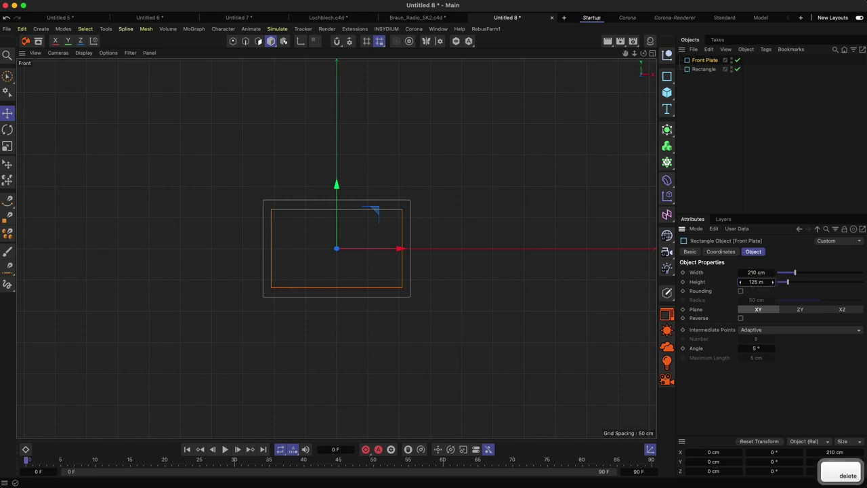
{"action": "key", "text": "BackSpace"}
{"action": "key", "text": "BackSpace"}
{"action": "key", "text": "BackSpace"}
{"action": "key", "text": "Return"}
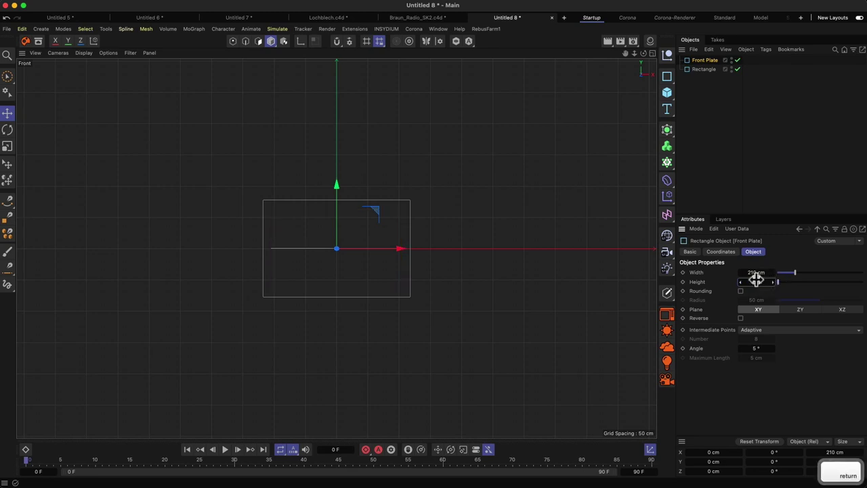
{"action": "type", "text": "12.5"}
{"action": "key", "text": "Return"}
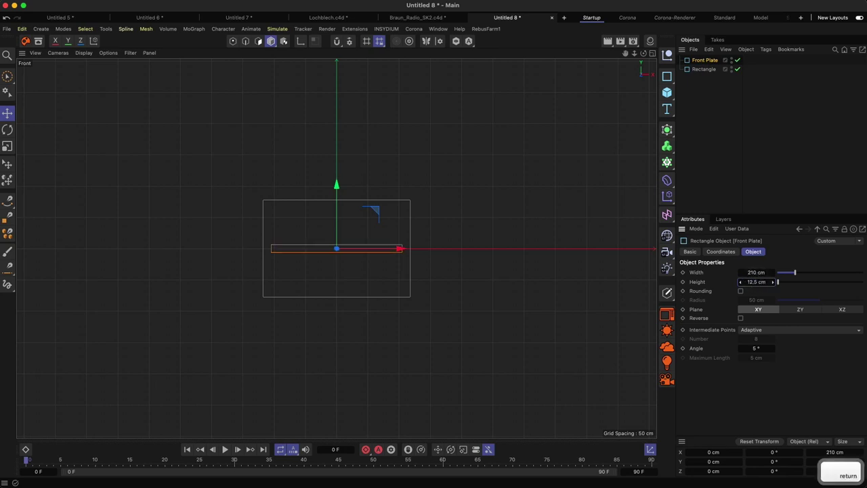
{"action": "double_click", "coordinate": [752, 271]}
{"action": "type", "text": "21"}
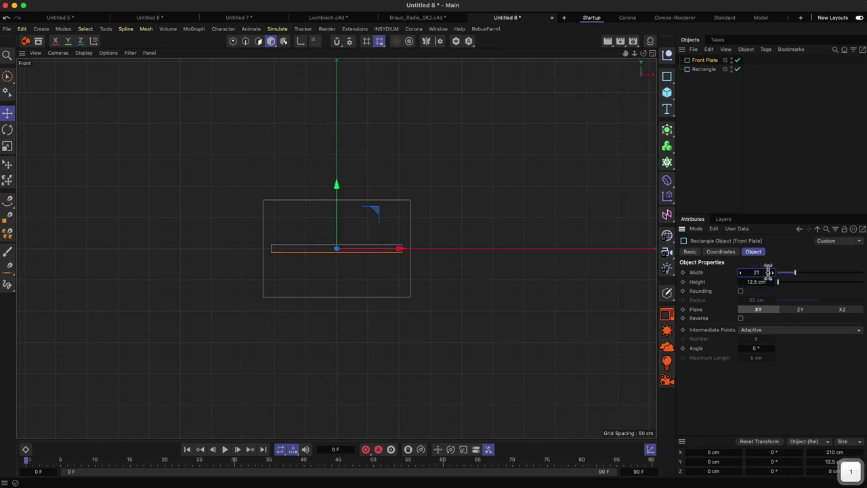
{"action": "key", "text": "Return"}
Step: Correct the original rectangle to real-world scale with a width of 23.5 cm and a height of 15.5 cm
{"action": "left_click", "coordinate": [703, 69]}
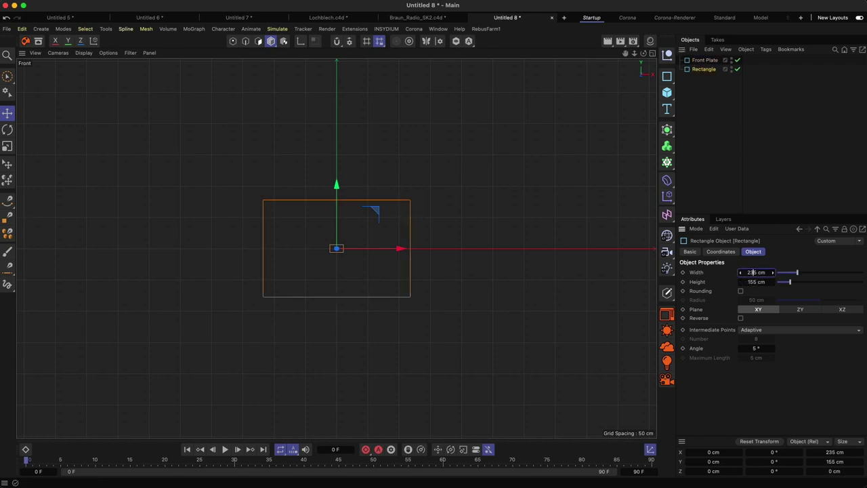
{"action": "left_click", "coordinate": [752, 272]}
{"action": "type", "text": "."}
{"action": "key", "text": "Return"}
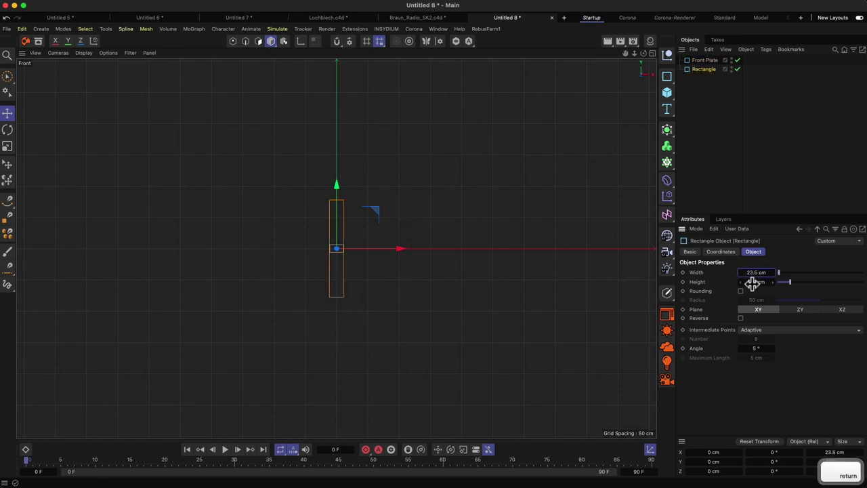
{"action": "left_click", "coordinate": [753, 281]}
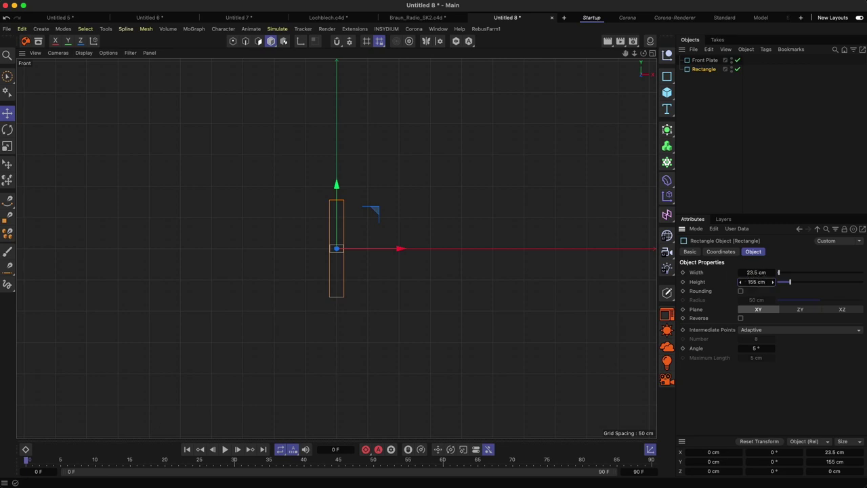
{"action": "type", "text": "."}
{"action": "key", "text": "Return"}
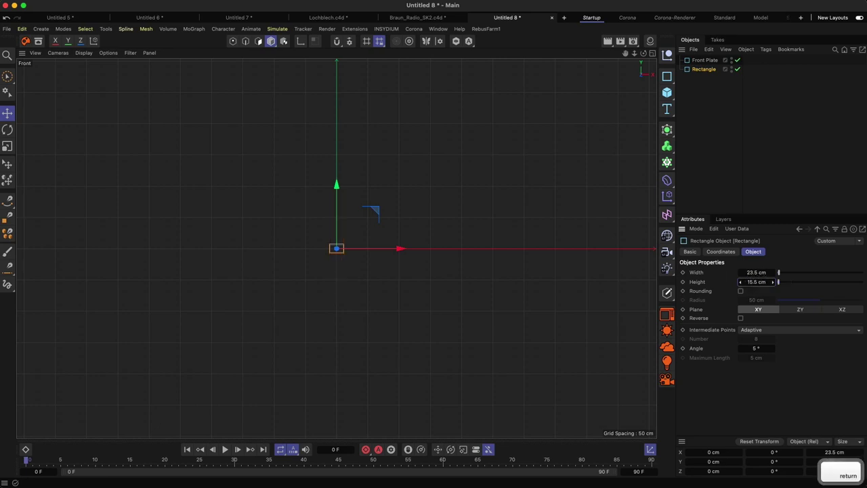
Step: Rename the larger rectangle as Outer
{"action": "left_click", "coordinate": [374, 300]}
{"action": "key", "text": "2"}
{"action": "left_click_drag", "start_coordinate": [334, 249], "coordinate": [449, 210]}
{"action": "left_click", "coordinate": [704, 60]}
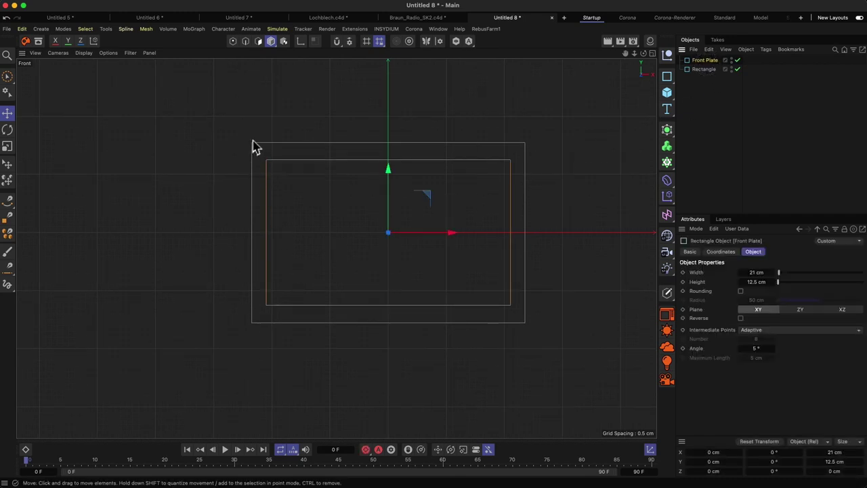
{"action": "double_click", "coordinate": [705, 69]}
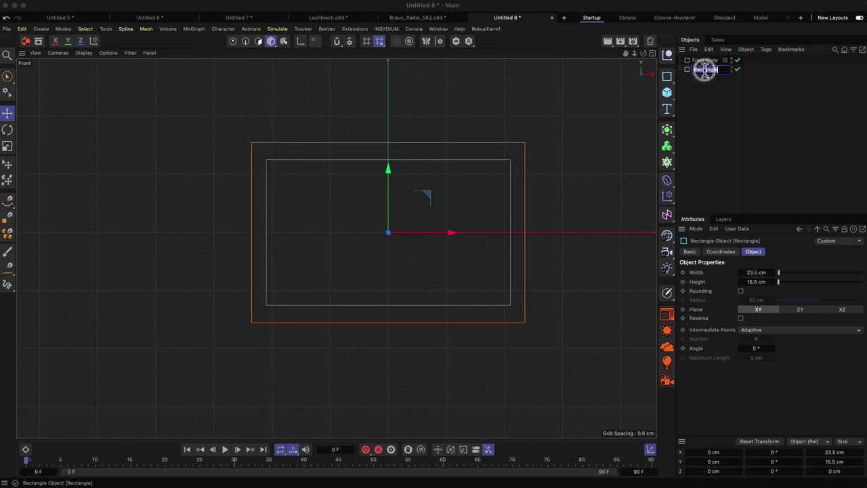
{"action": "type", "text": "Outer"}
{"action": "key", "text": "Return"}
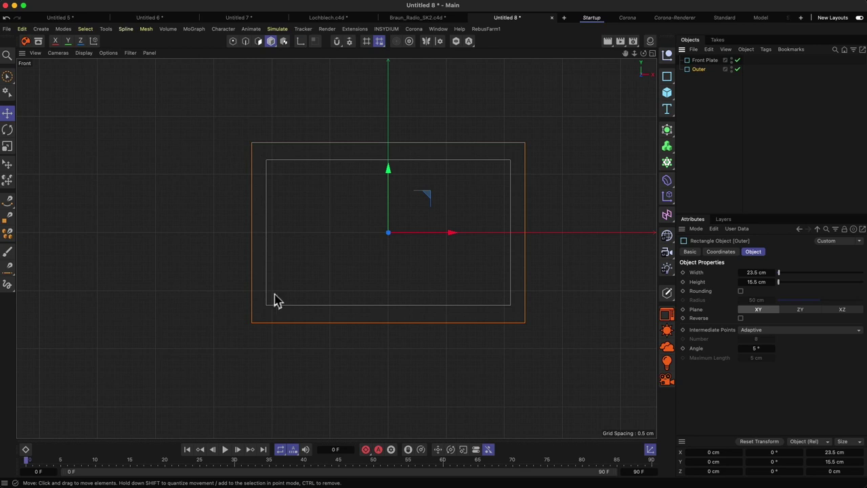
Step: Compare the Front Plate's corners with the reference photo and enable rounding on it with a radius of 0.25 cm
{"action": "left_click", "coordinate": [705, 60]}
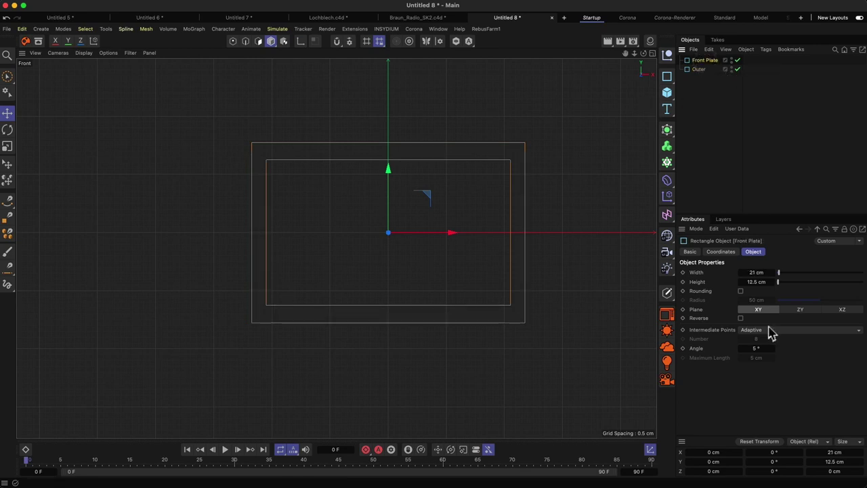
{"action": "key", "text": "super+Tab"}
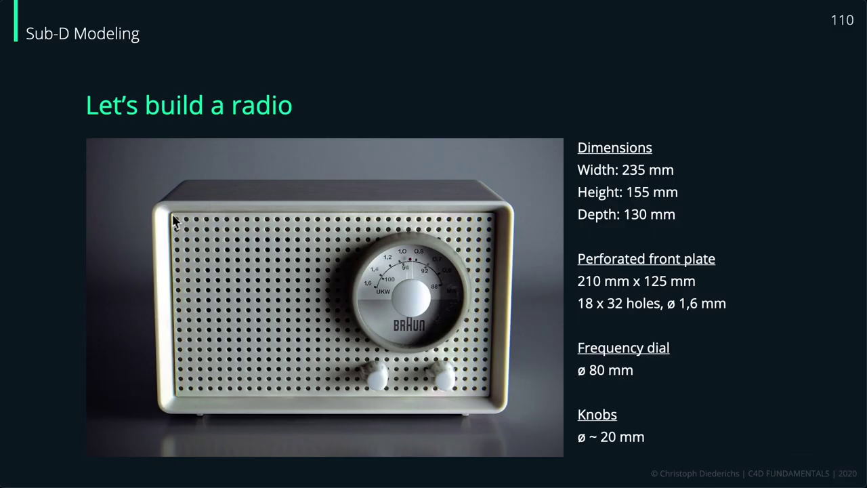
{"action": "key", "text": "super+Tab"}
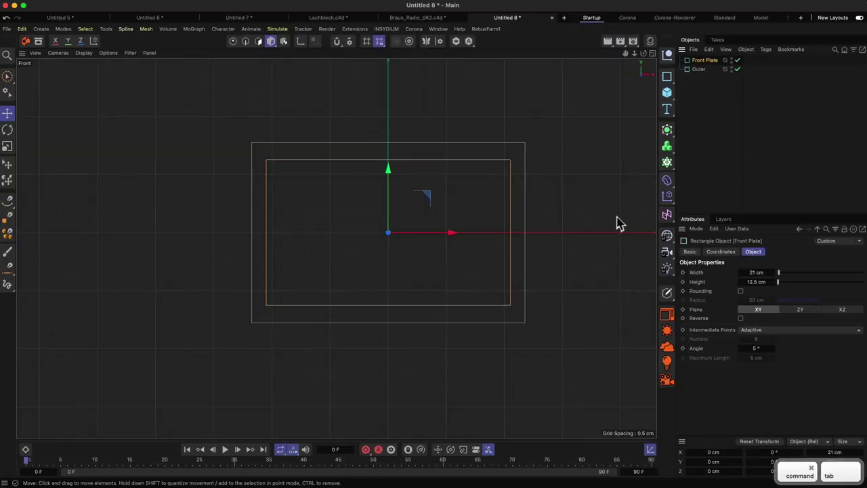
{"action": "left_click", "coordinate": [741, 294]}
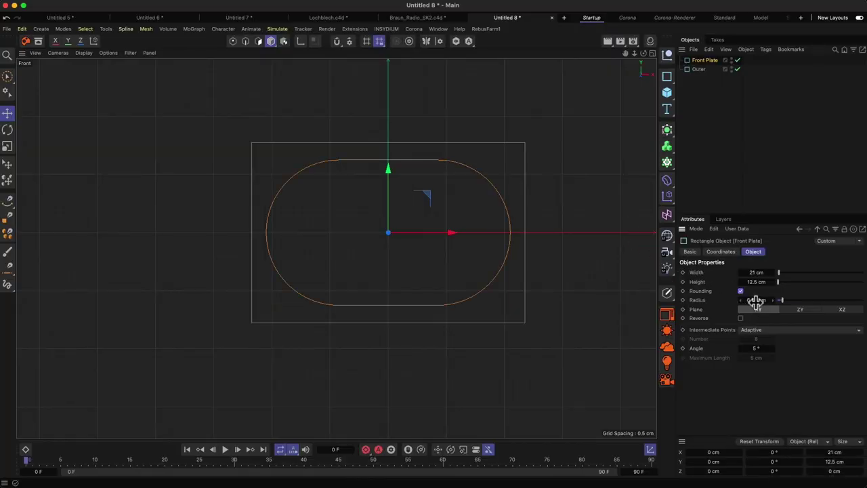
{"action": "double_click", "coordinate": [771, 298]}
{"action": "type", "text": "0"}
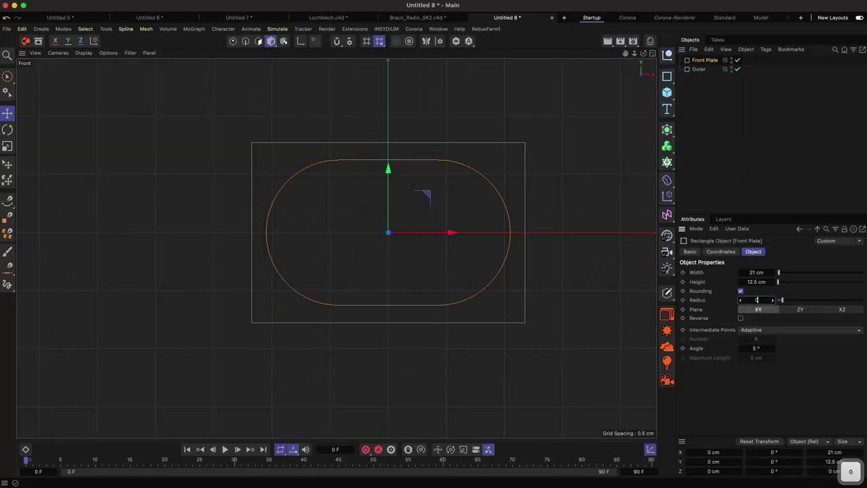
{"action": "type", "text": ",25"}
{"action": "key", "text": "Return"}
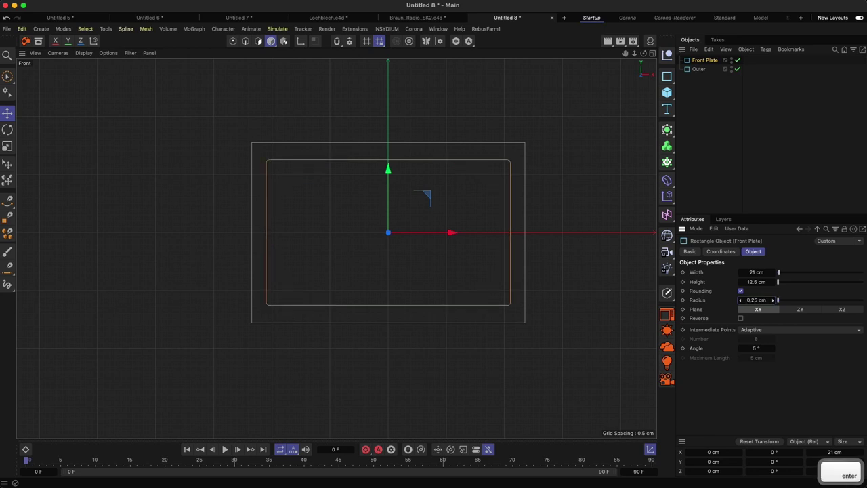
Step: Inspect the Front Plate's rounded corner up close and reduce its rounding radius to 0.15 cm
{"action": "key", "text": "2"}
{"action": "left_click_drag", "start_coordinate": [273, 163], "coordinate": [346, 128]}
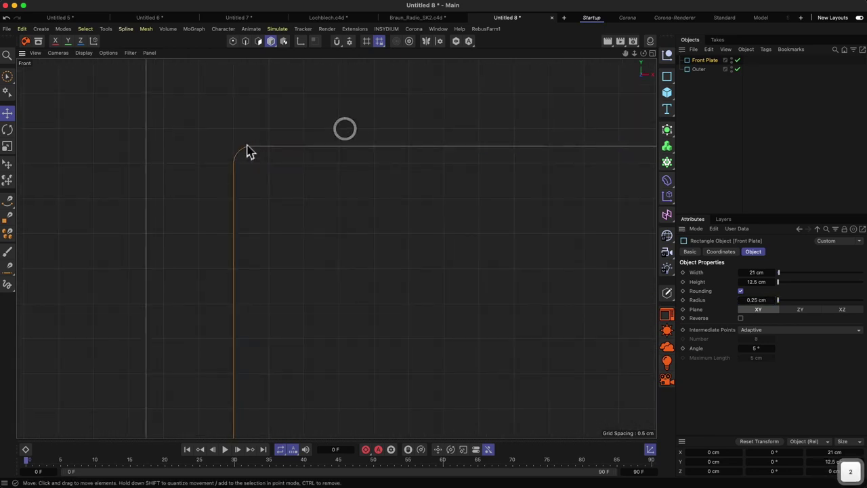
{"action": "double_click", "coordinate": [756, 300]}
{"action": "type", "text": "0,15"}
{"action": "key", "text": "Return"}
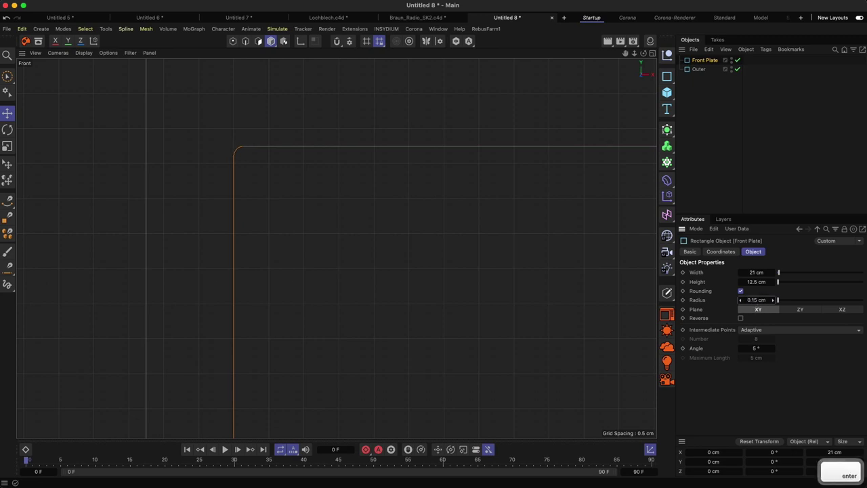
Step: Deselect the Front Plate and review the complete outlines of both rectangles in the front view
{"action": "left_click", "coordinate": [388, 253]}
{"action": "key", "text": "2"}
{"action": "left_click_drag", "start_coordinate": [456, 216], "coordinate": [421, 337]}
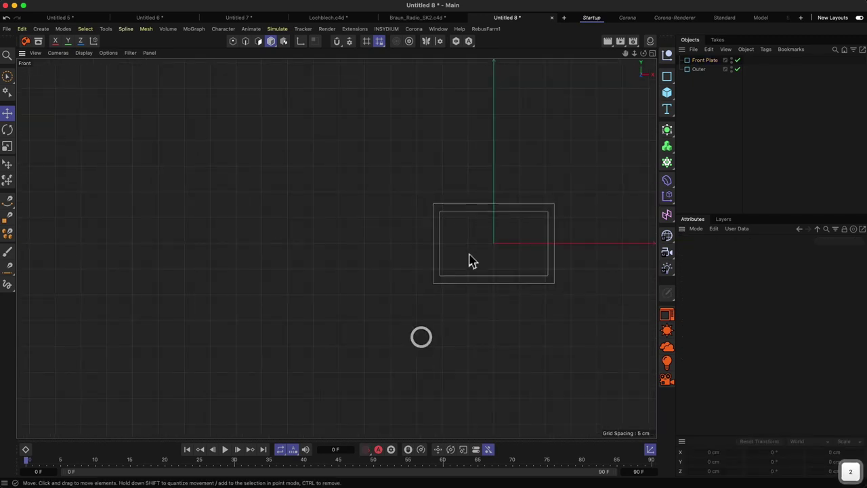
{"action": "left_click_drag", "start_coordinate": [472, 250], "coordinate": [413, 240]}
{"action": "key", "text": "1"}
{"action": "key", "text": "2"}
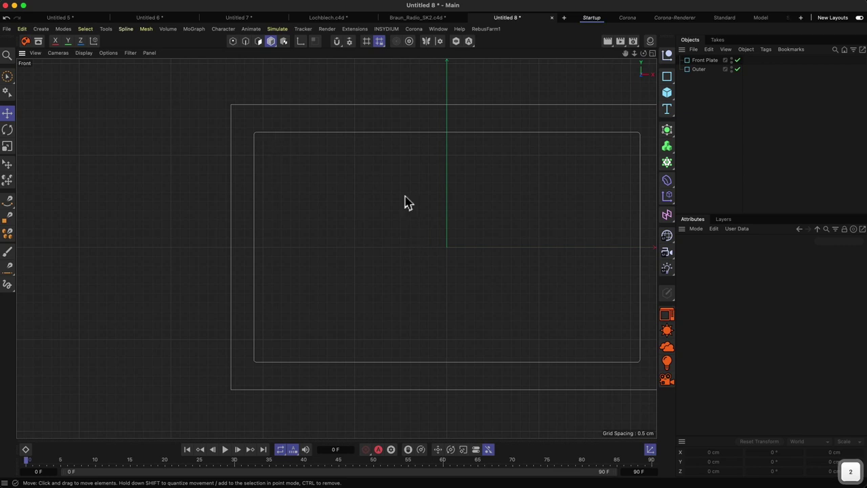
{"action": "key", "text": "2"}
{"action": "left_click_drag", "start_coordinate": [404, 202], "coordinate": [340, 191]}
{"action": "key", "text": "1"}
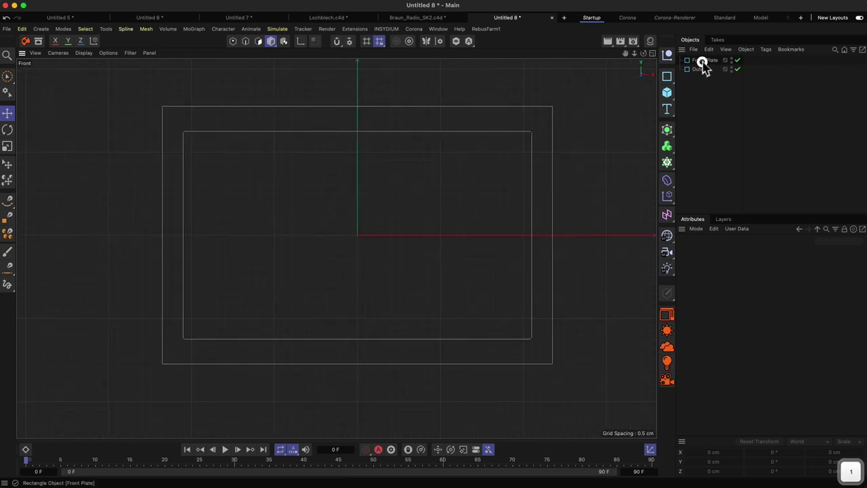
Step: Add a circle spline for the front plate's holes and set its radius to 0.15 cm
{"action": "left_click", "coordinate": [702, 60]}
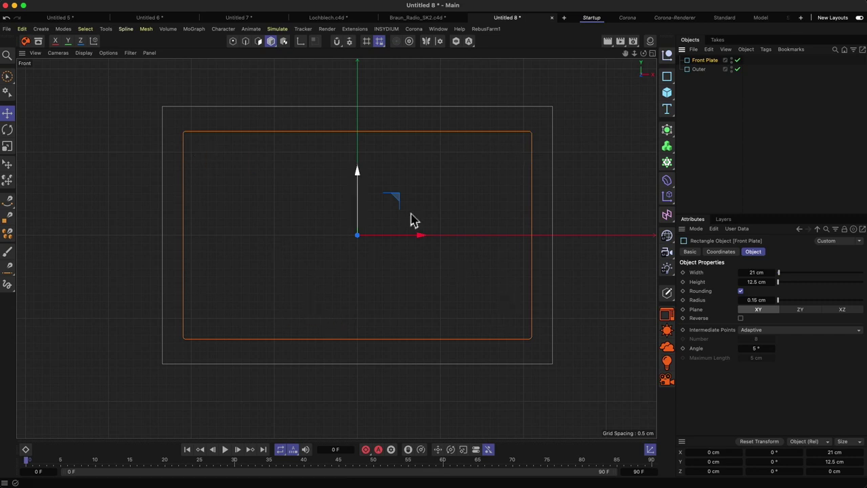
{"action": "left_click", "coordinate": [667, 76]}
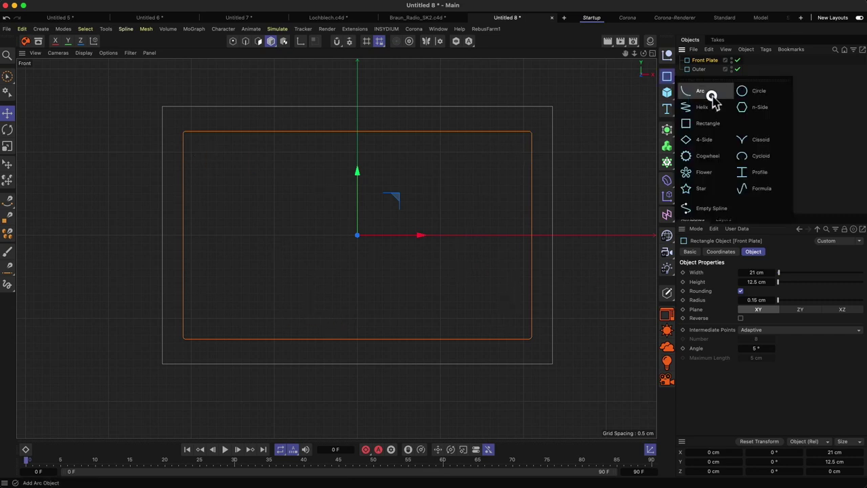
{"action": "left_click", "coordinate": [756, 90]}
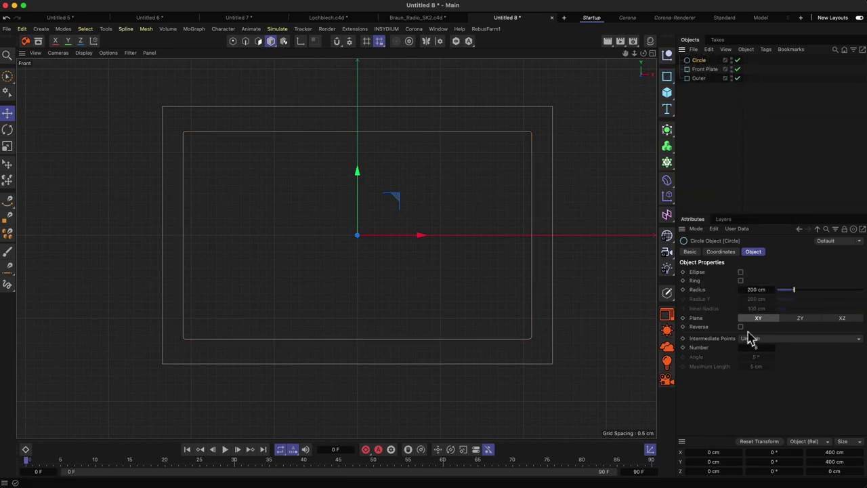
{"action": "left_click", "coordinate": [755, 289]}
{"action": "type", "text": "0,15"}
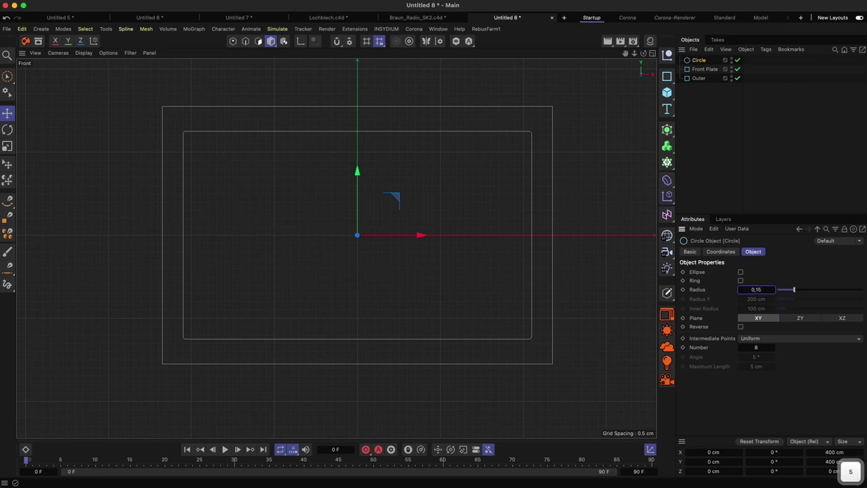
{"action": "key", "text": "Return"}
Step: Check the hole diameter in the reference dimensions and change the circle's radius to 0.16 cm
{"action": "key", "text": "super+Tab"}
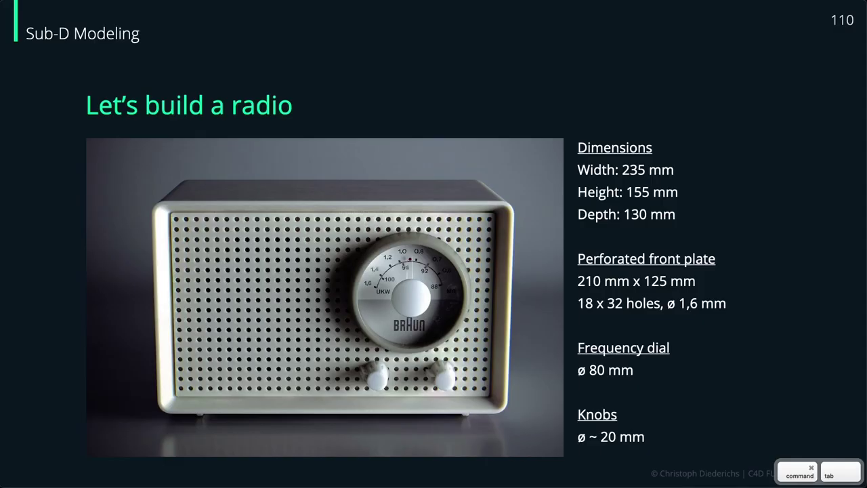
{"action": "key", "text": "super+Tab"}
{"action": "left_click", "coordinate": [756, 289]}
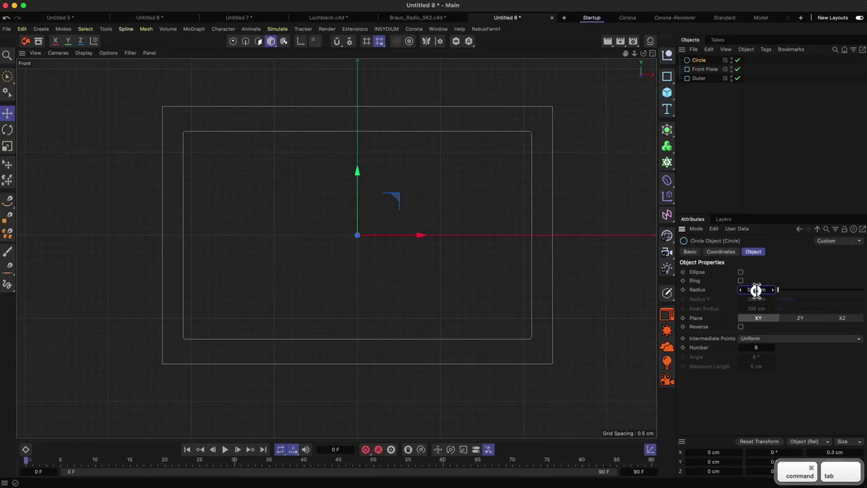
{"action": "key", "text": "BackSpace"}
{"action": "type", "text": "6"}
{"action": "key", "text": "Return"}
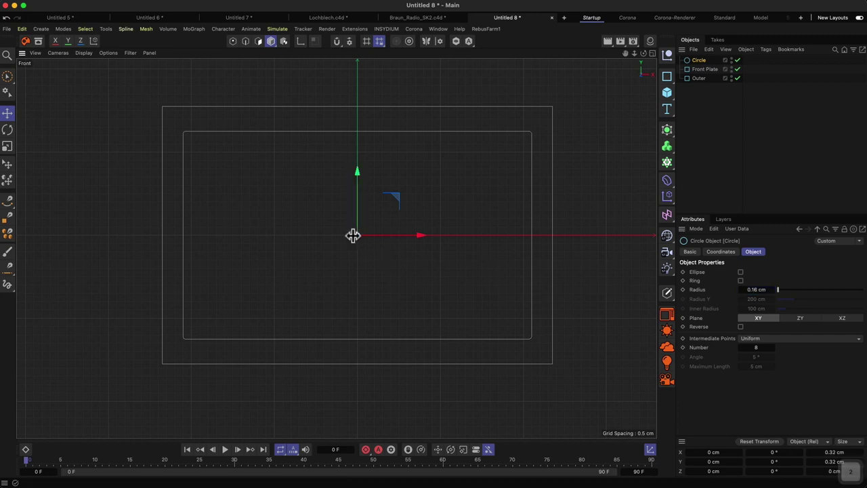
Step: Create a Cloner and place the circle spline inside it as its child
{"action": "key", "text": "2"}
{"action": "left_click_drag", "start_coordinate": [353, 235], "coordinate": [380, 284]}
{"action": "key", "text": "2"}
{"action": "key", "text": "1"}
{"action": "left_click_drag", "start_coordinate": [456, 194], "coordinate": [379, 212]}
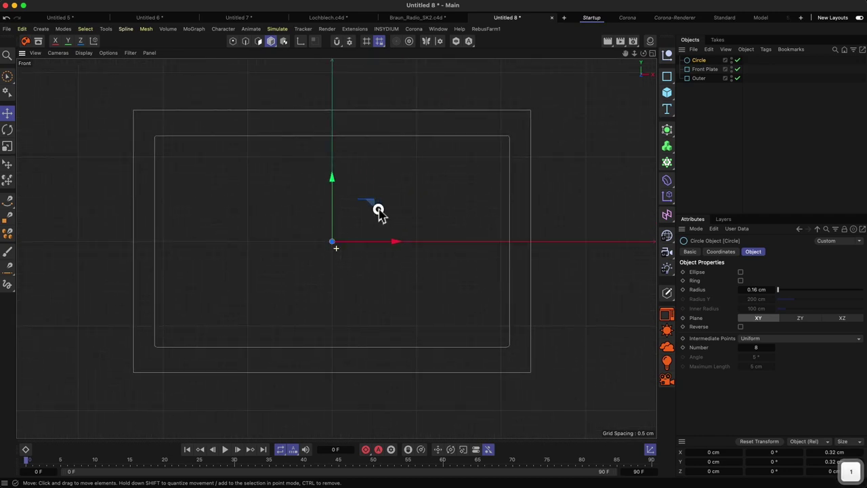
{"action": "left_click", "coordinate": [667, 166]}
{"action": "left_click_drag", "start_coordinate": [700, 72], "coordinate": [704, 62]}
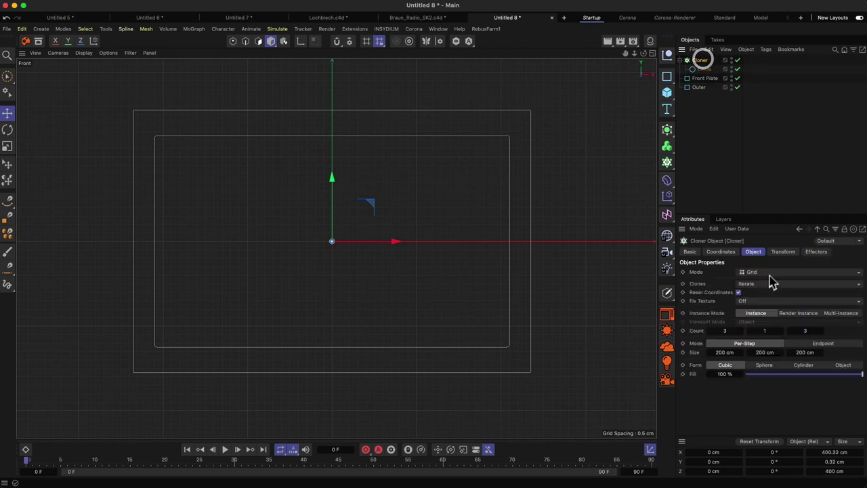
Step: Set the Cloner's grid count to 32 × 18 × 1, checking the hole layout against the reference dimensions
{"action": "left_click", "coordinate": [727, 331]}
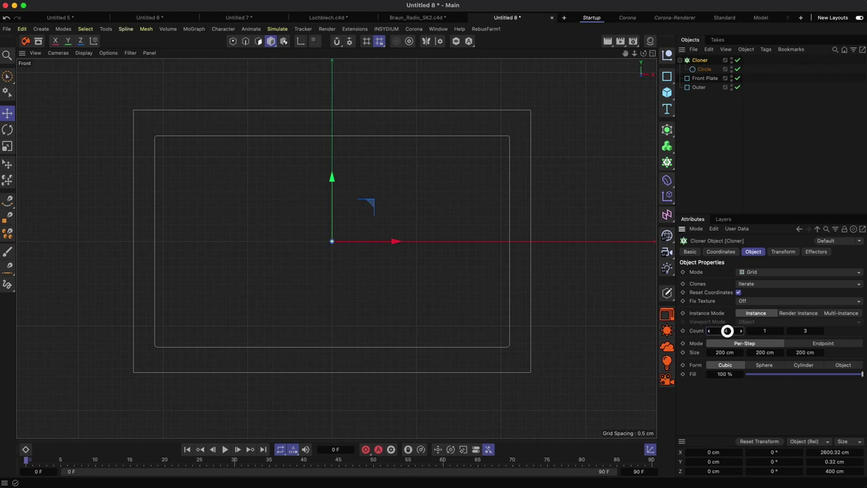
{"action": "left_click", "coordinate": [800, 330]}
{"action": "type", "text": "1"}
{"action": "key", "text": "Tab"}
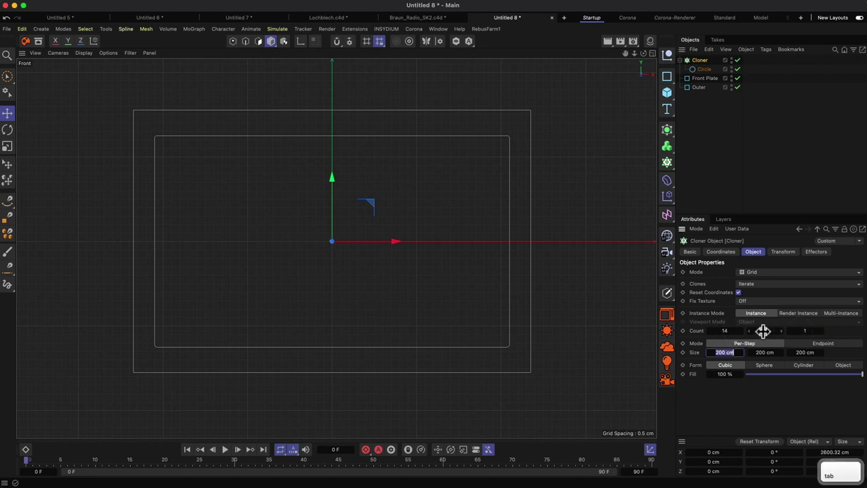
{"action": "left_click", "coordinate": [762, 330]}
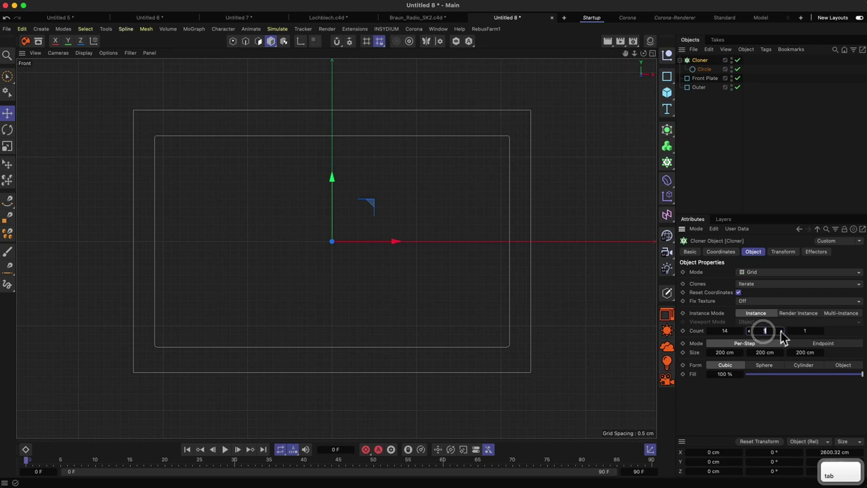
{"action": "left_click", "coordinate": [724, 329]}
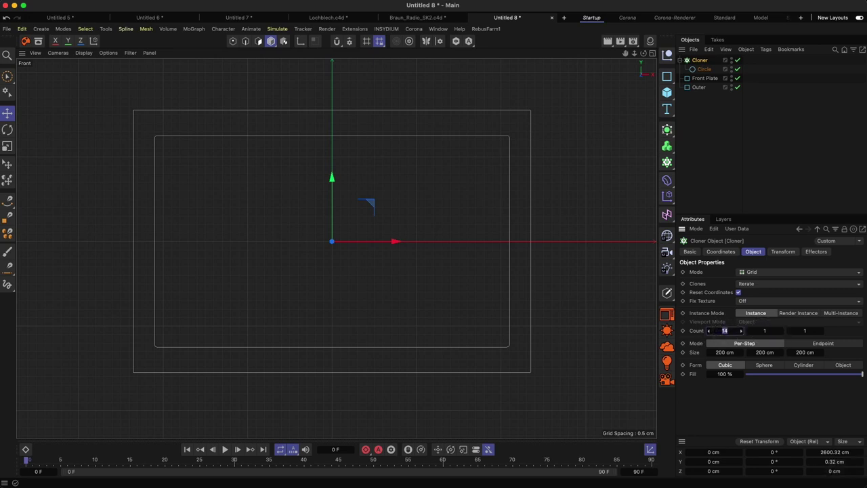
{"action": "type", "text": "32"}
{"action": "key", "text": "Return"}
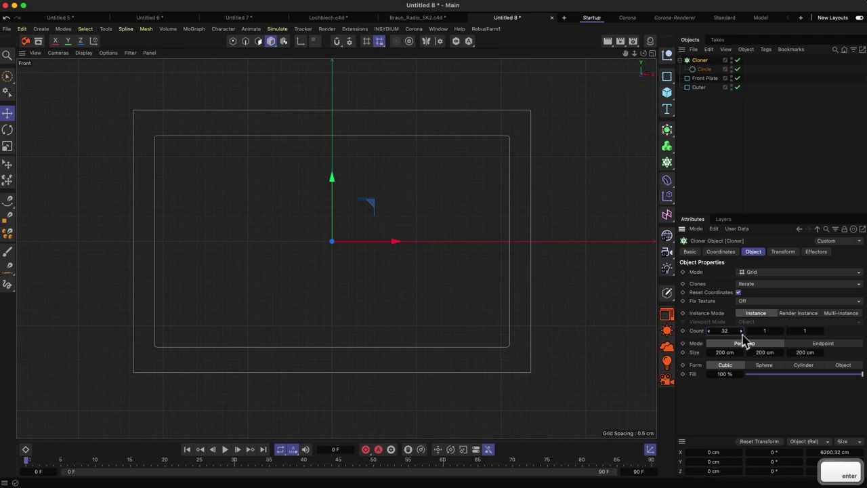
{"action": "key", "text": "super+Tab"}
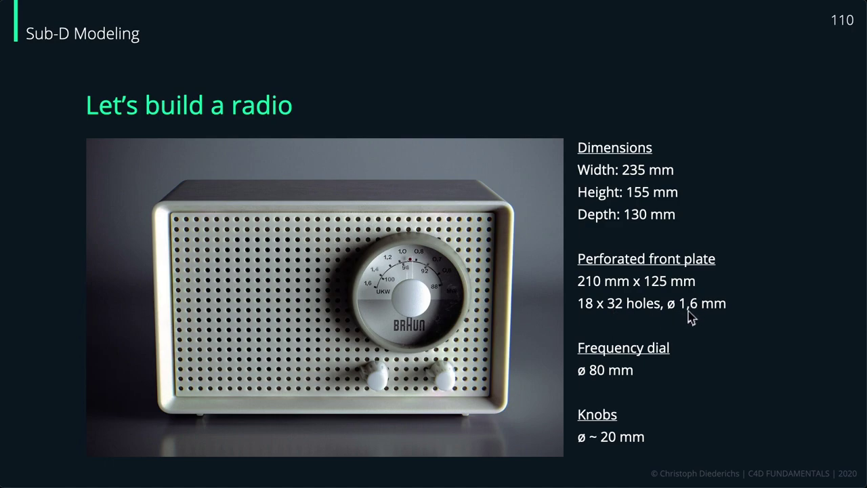
{"action": "key", "text": "super+Tab"}
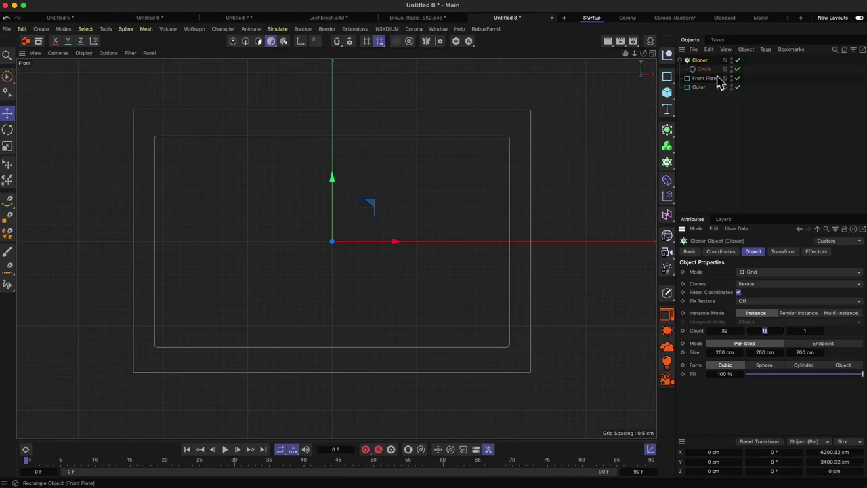
Step: Set the Cloner's per-step grid size to 2 cm both horizontally and vertically
{"action": "left_click", "coordinate": [721, 351]}
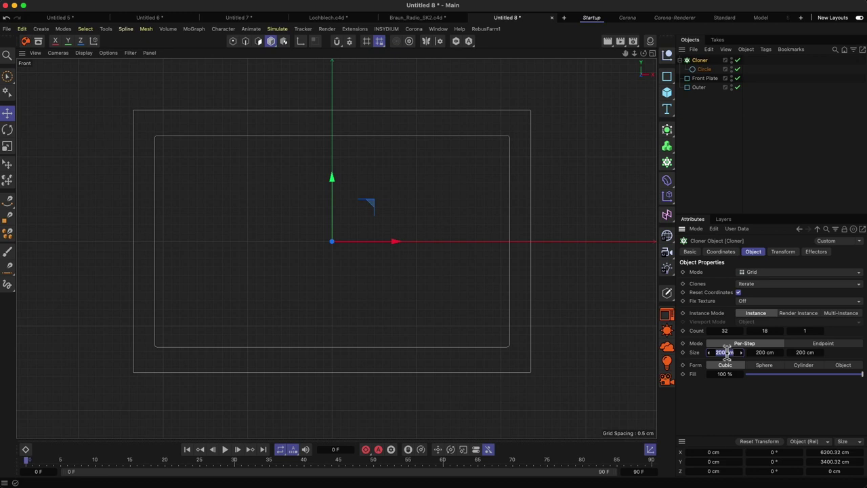
{"action": "type", "text": "2"}
{"action": "key", "text": "Return"}
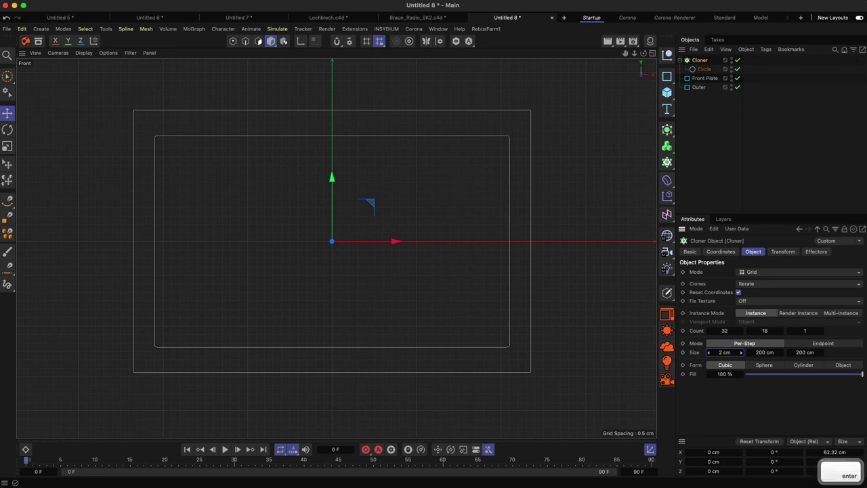
{"action": "left_click", "coordinate": [762, 352]}
{"action": "type", "text": "2"}
{"action": "key", "text": "Tab"}
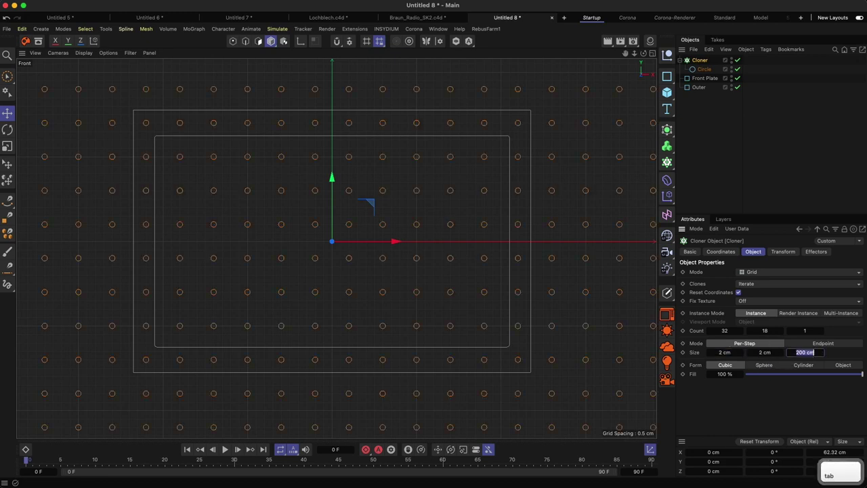
Step: Reduce the clones' horizontal spacing stepwise to 0.6 cm and raise it to 0.7 cm to compare the fit with the Front Plate
{"action": "left_click_drag", "start_coordinate": [719, 353], "coordinate": [721, 353]}
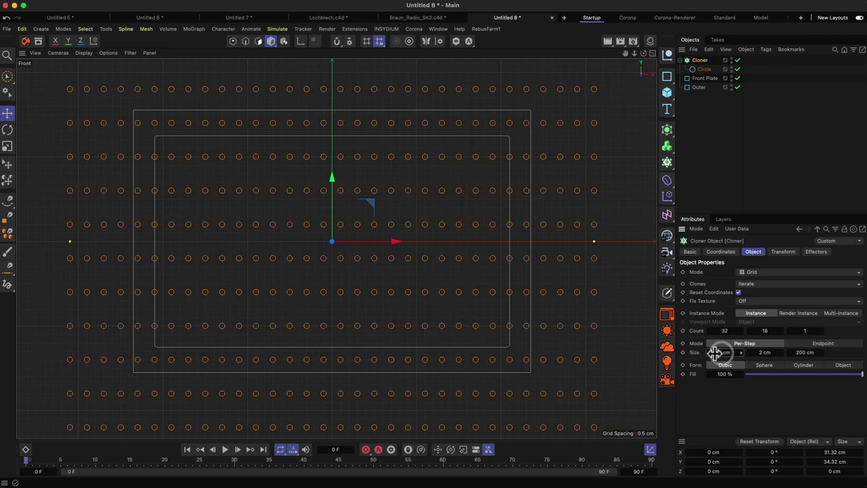
{"action": "left_click", "coordinate": [709, 352]}
{"action": "left_click", "coordinate": [709, 352]}
{"action": "left_click", "coordinate": [709, 352]}
{"action": "left_click", "coordinate": [709, 352]}
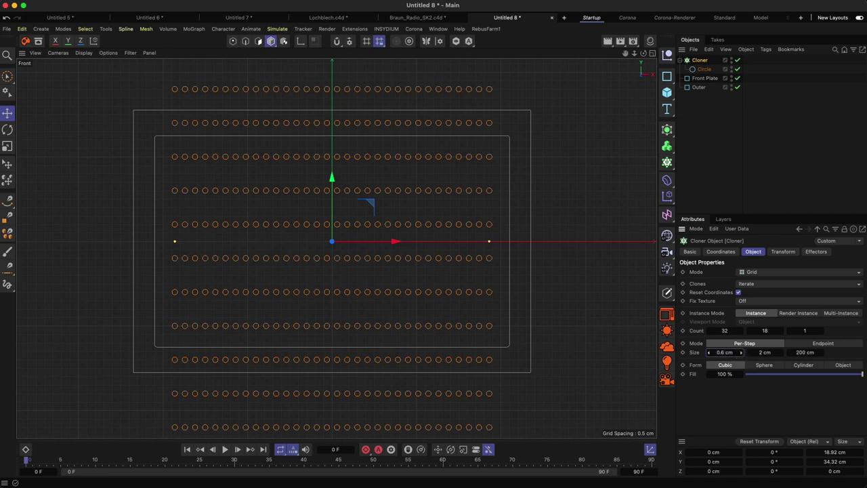
{"action": "left_click", "coordinate": [740, 352]}
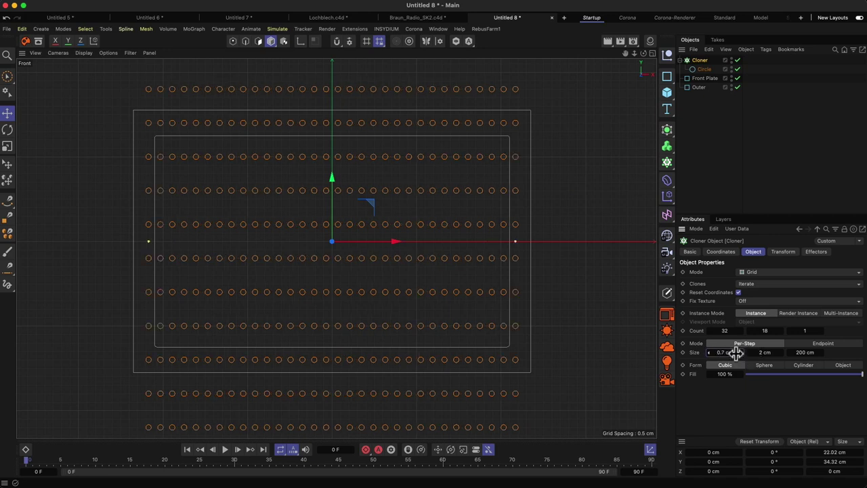
Step: Try horizontal clone spacings of 0.55 cm and 0.6 cm against the Front Plate's width
{"action": "type", "text": "0"}
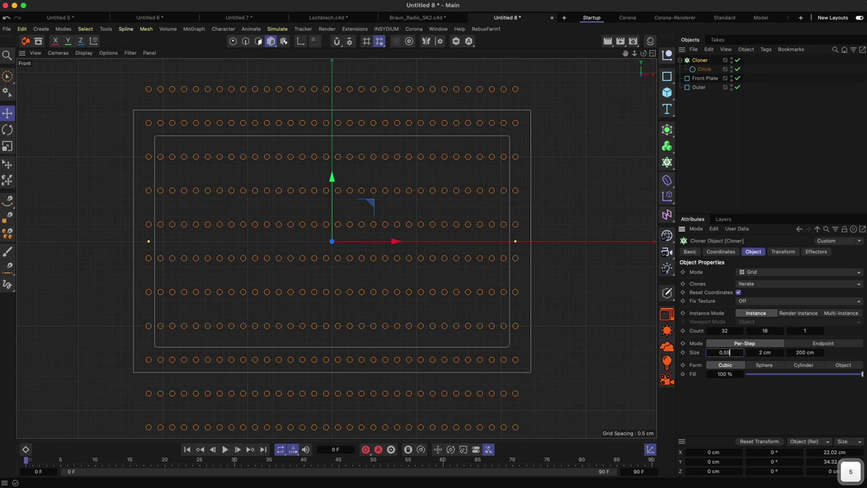
{"action": "type", "text": ",55"}
{"action": "key", "text": "Return"}
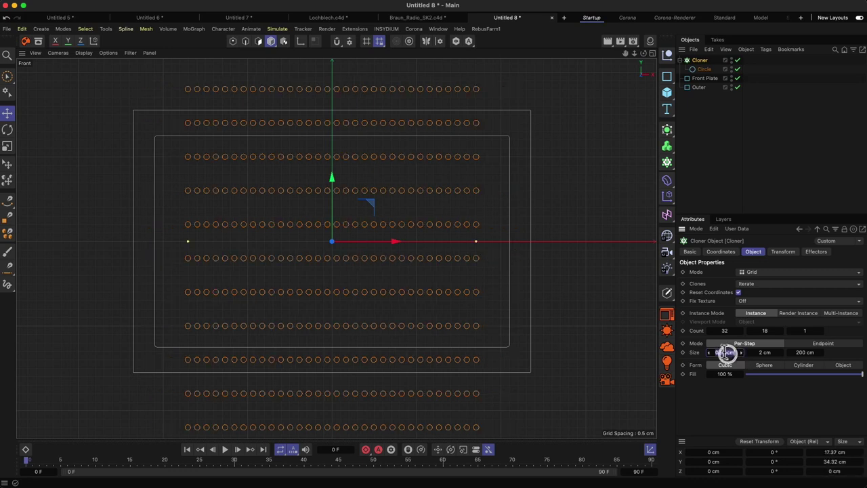
{"action": "type", "text": "6"}
{"action": "key", "text": "Return"}
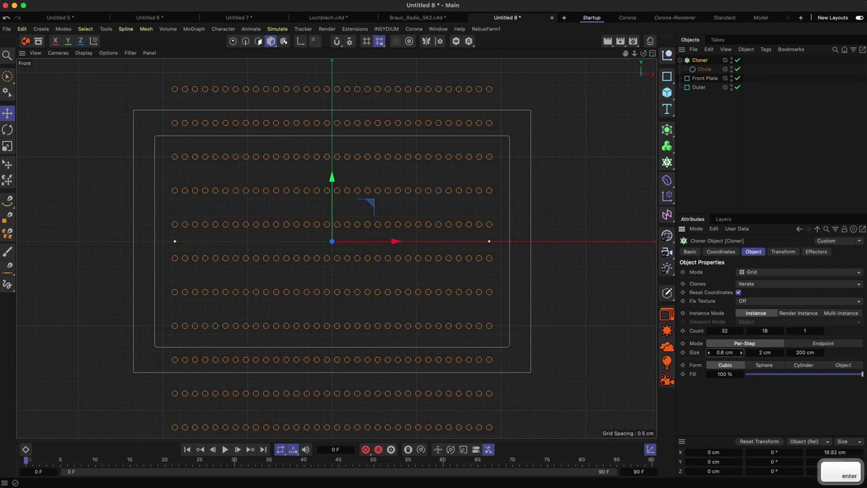
Step: Try a horizontal clone spacing of 0.7 cm, then set it to 0.65 cm to fit the Front Plate's width
{"action": "left_click", "coordinate": [718, 352]}
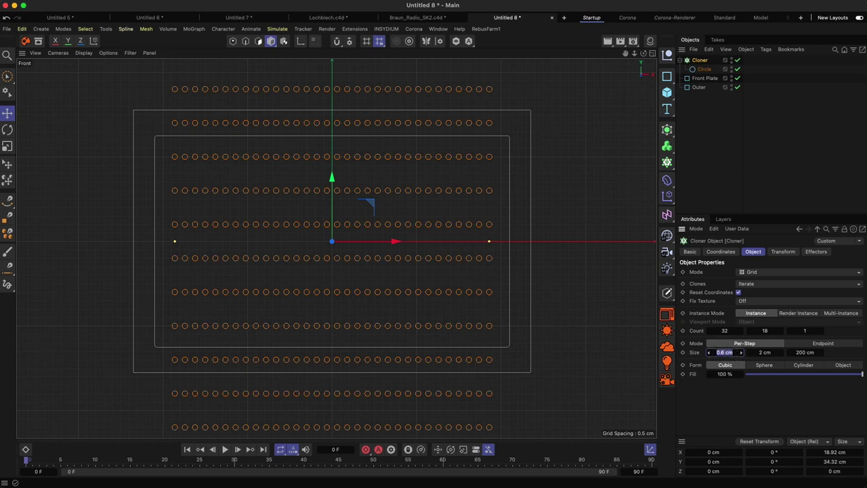
{"action": "type", "text": "0"}
{"action": "key", "text": "BackSpace"}
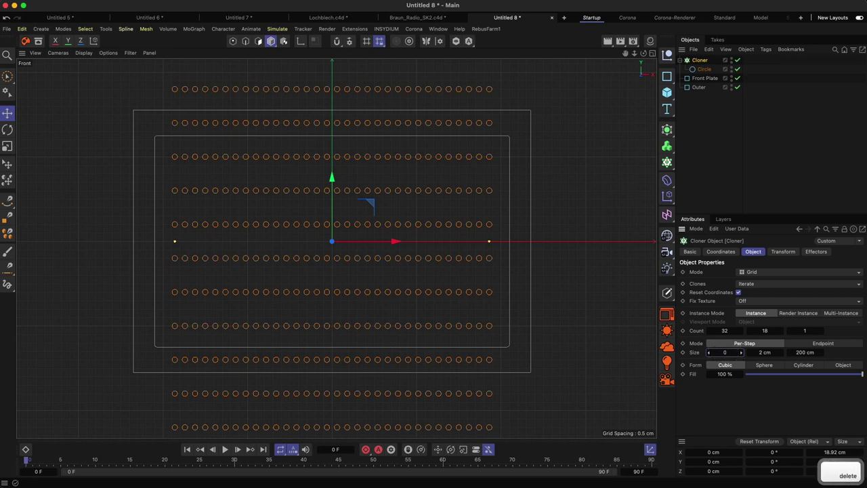
{"action": "type", "text": "9"}
{"action": "key", "text": "Return"}
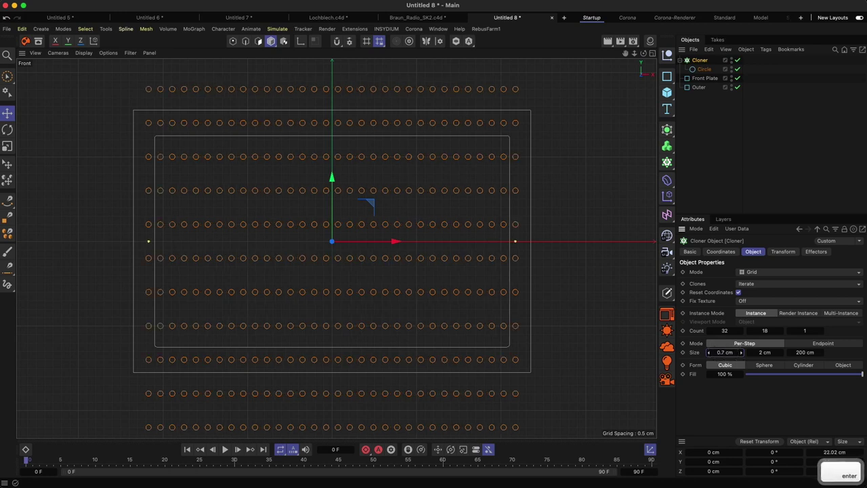
{"action": "left_click", "coordinate": [724, 352]}
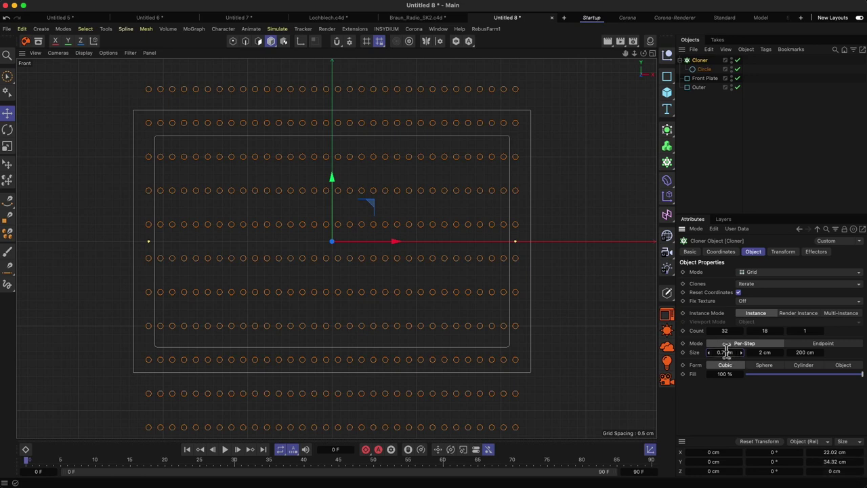
{"action": "key", "text": "BackSpace"}
{"action": "type", "text": "65"}
{"action": "key", "text": "Return"}
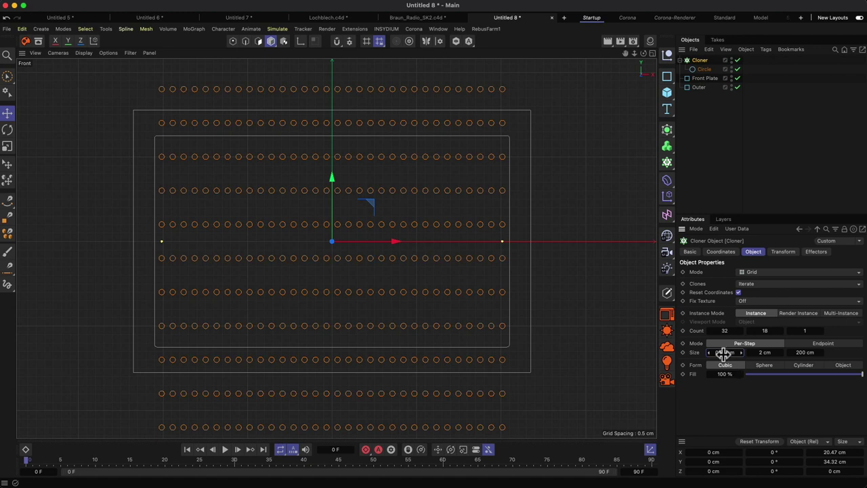
Step: Try vertical clone spacings of 0.5 cm, 0.65 cm and 0.66 cm against the Front Plate's height
{"action": "left_click", "coordinate": [764, 352]}
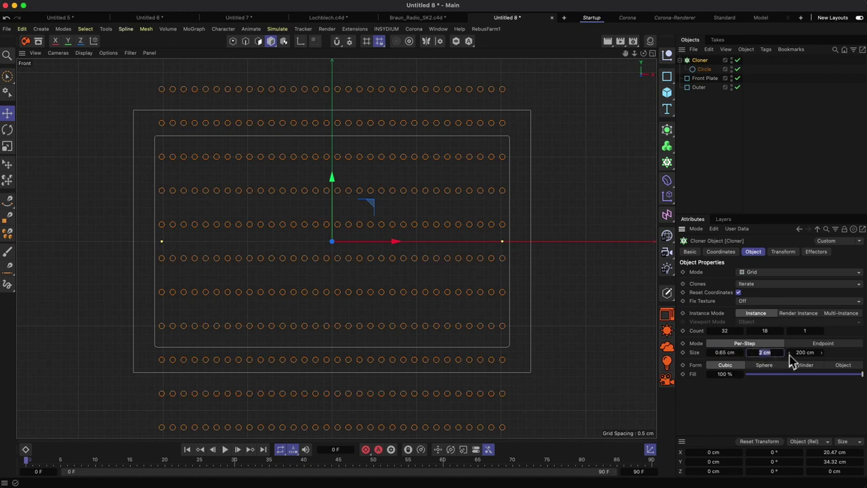
{"action": "type", "text": "0.5"}
{"action": "key", "text": "Return"}
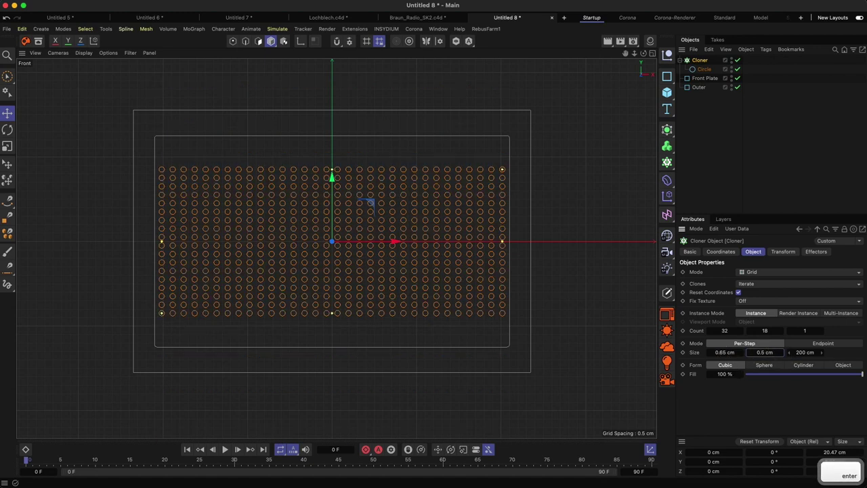
{"action": "left_click", "coordinate": [764, 352]}
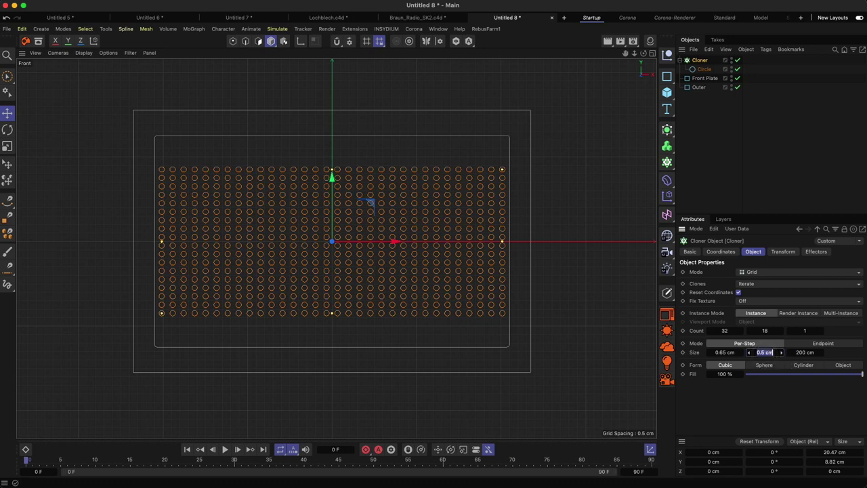
{"action": "type", "text": "0.65"}
{"action": "key", "text": "Return"}
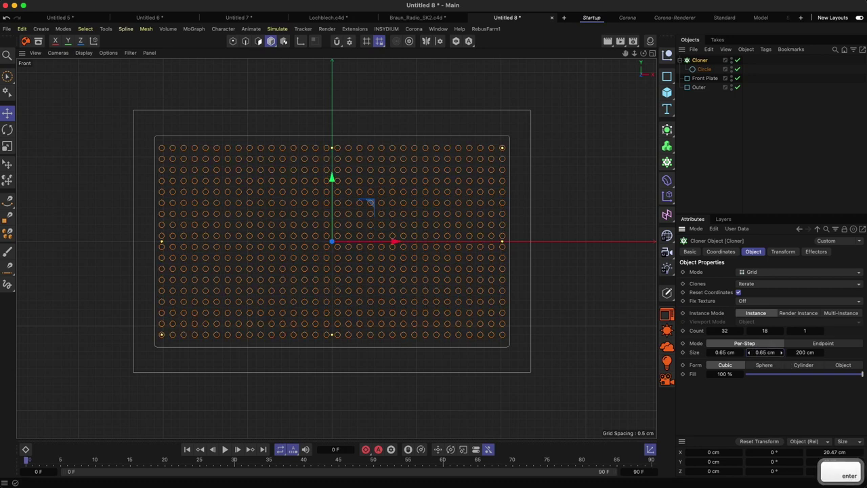
{"action": "left_click", "coordinate": [763, 352]}
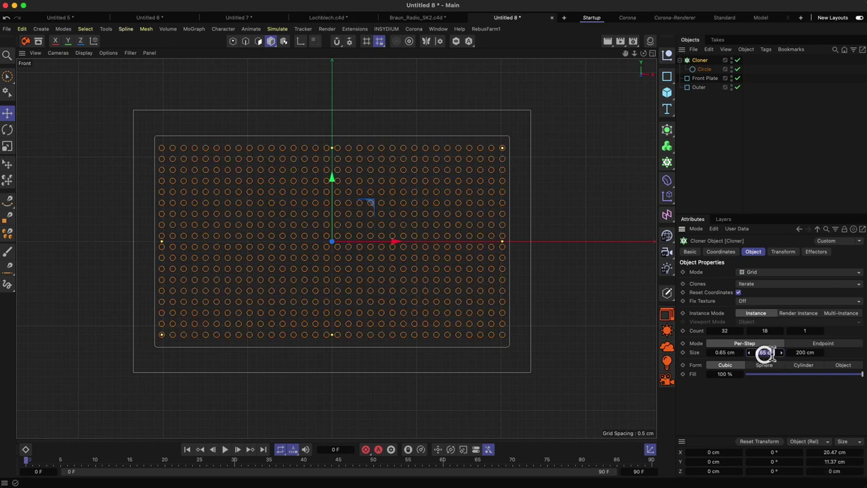
{"action": "type", "text": "0.66"}
{"action": "key", "text": "Return"}
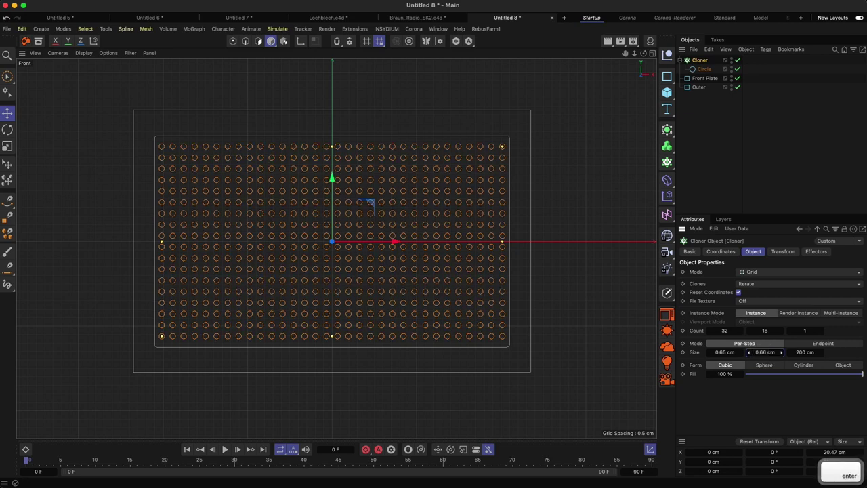
Step: Try a vertical clone spacing of 0.7 cm, then set it to 0.69 cm to fit the Front Plate's height
{"action": "left_click", "coordinate": [764, 352]}
{"action": "type", "text": "0.3"}
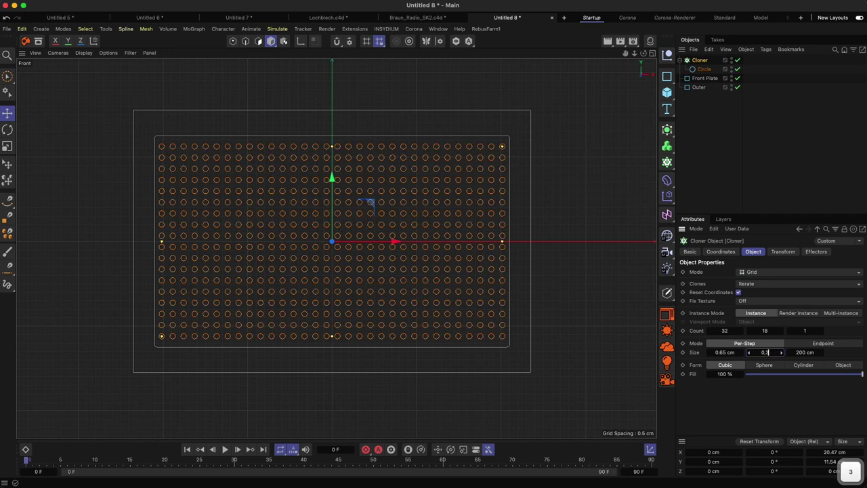
{"action": "key", "text": "BackSpace"}
{"action": "type", "text": "7"}
{"action": "key", "text": "Return"}
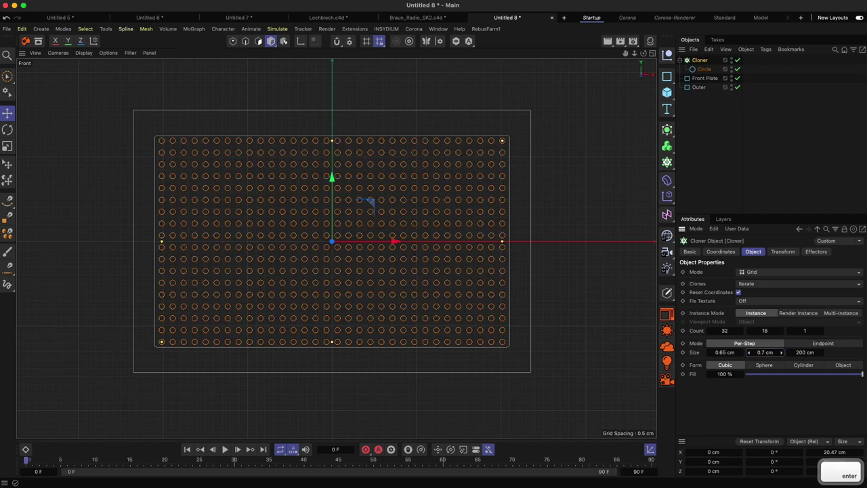
{"action": "left_click", "coordinate": [764, 352]}
{"action": "type", "text": "0.6"}
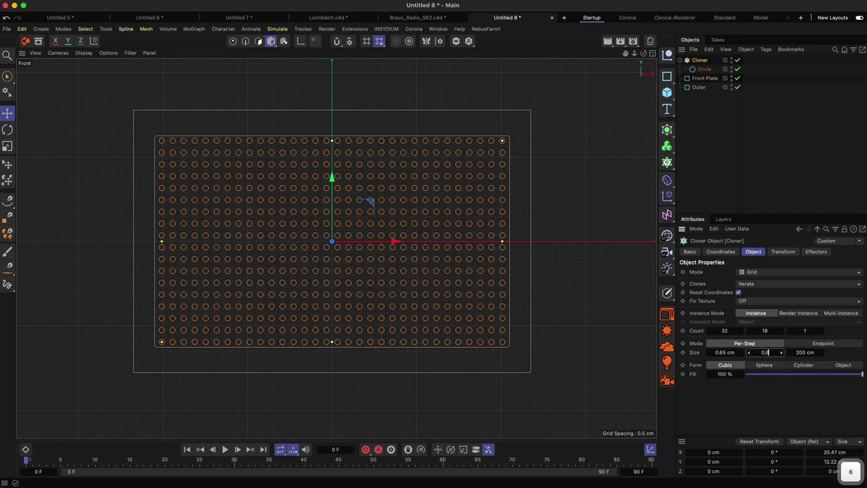
{"action": "type", "text": "9"}
{"action": "key", "text": "Return"}
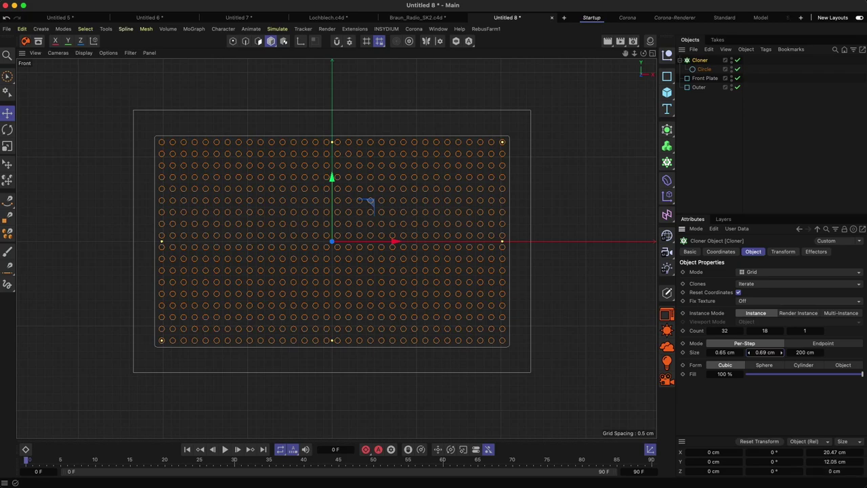
Step: Set the radius of the cloned Circle spline to 0.15 cm and deselect it
{"action": "key", "text": "super+Tab"}
{"action": "key", "text": "super+Tab"}
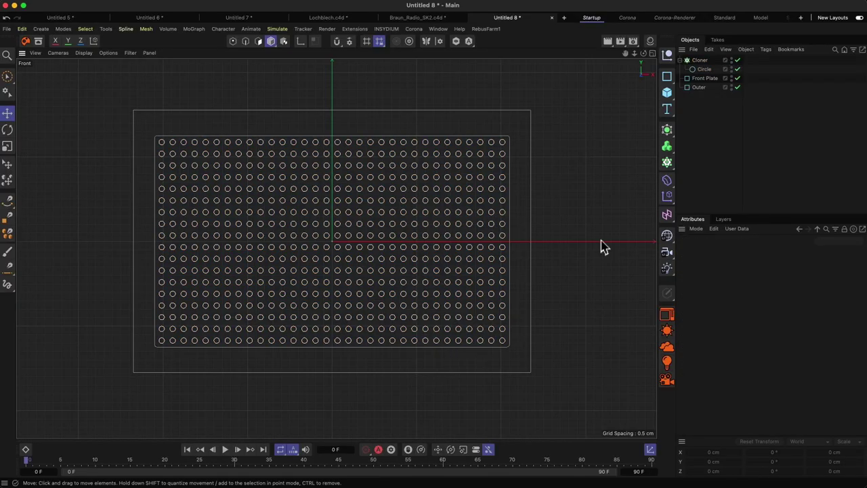
{"action": "left_click", "coordinate": [704, 69]}
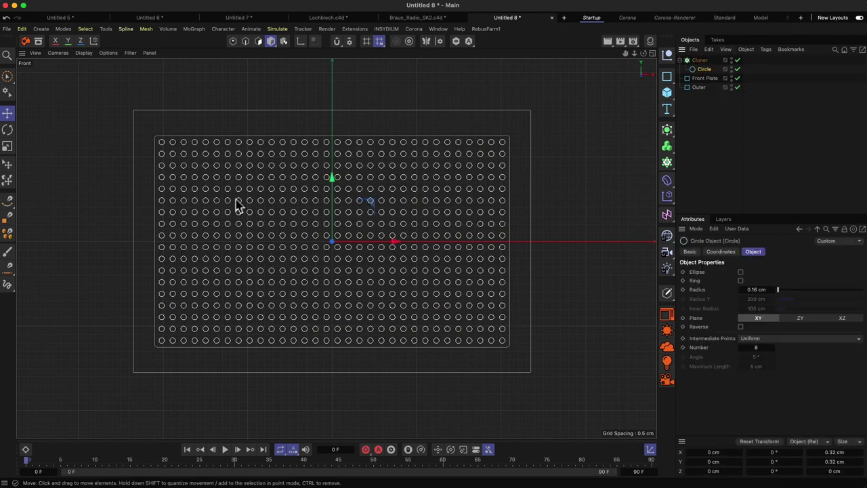
{"action": "double_click", "coordinate": [757, 289]}
{"action": "type", "text": "0,15"}
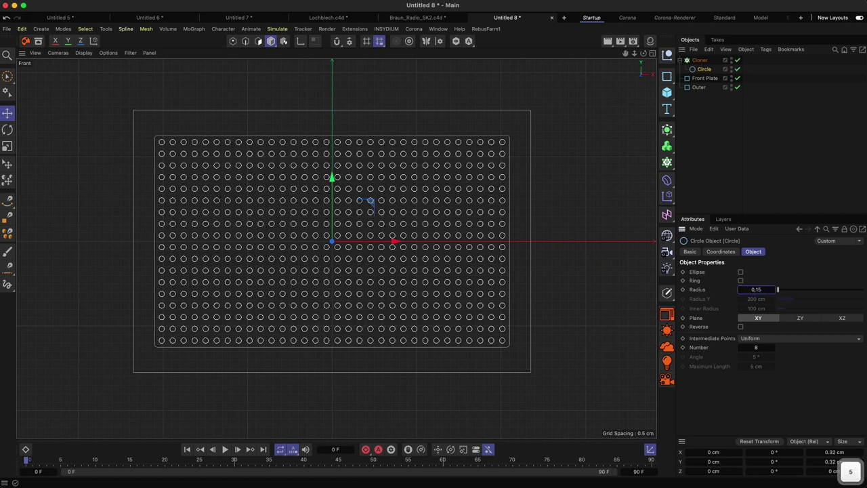
{"action": "key", "text": "Return"}
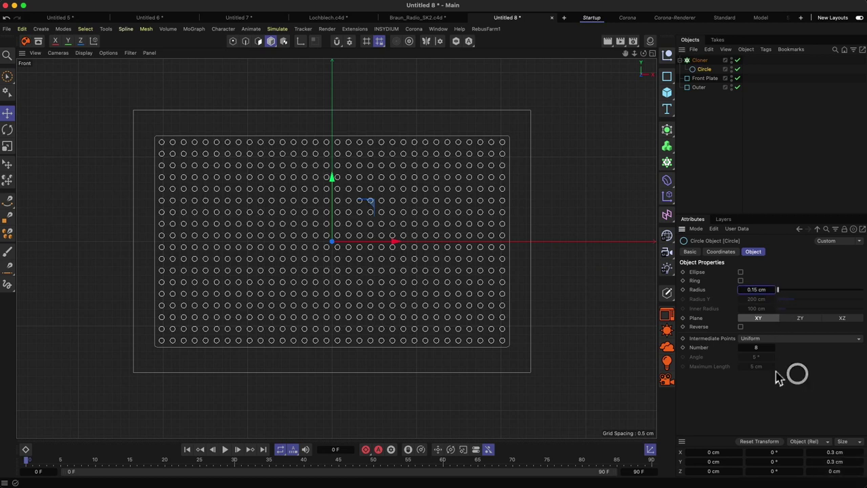
{"action": "left_click", "coordinate": [326, 96]}
Step: In the perspective view, add an Extrude generator and nest the Cloner and Front Plate inside it
{"action": "key", "text": "2"}
{"action": "left_click_drag", "start_coordinate": [184, 164], "coordinate": [203, 170]}
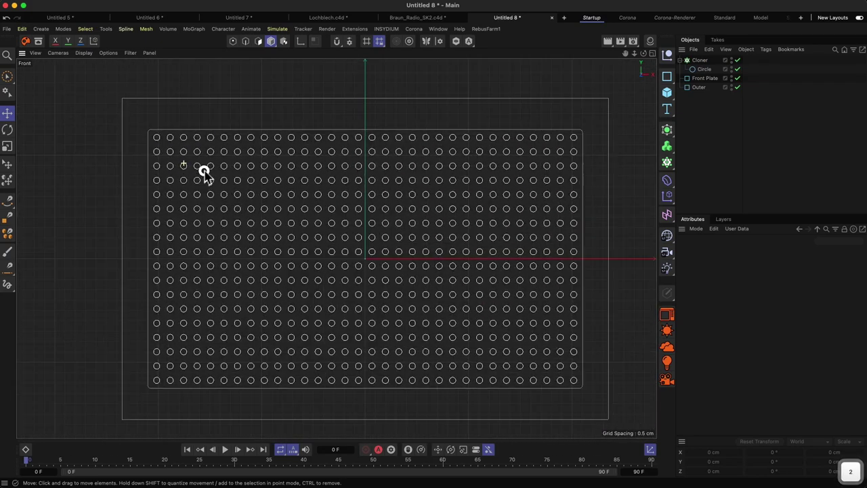
{"action": "left_click", "coordinate": [652, 53]}
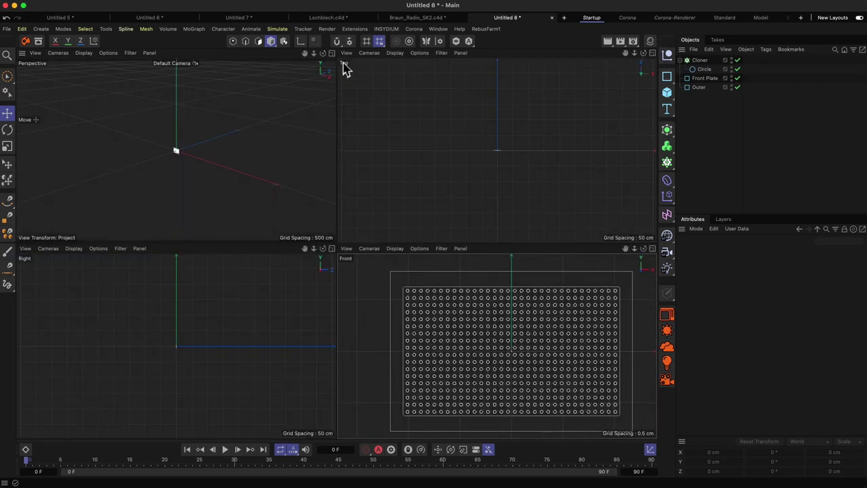
{"action": "left_click", "coordinate": [332, 53]}
{"action": "left_click_drag", "start_coordinate": [431, 184], "coordinate": [368, 197]}
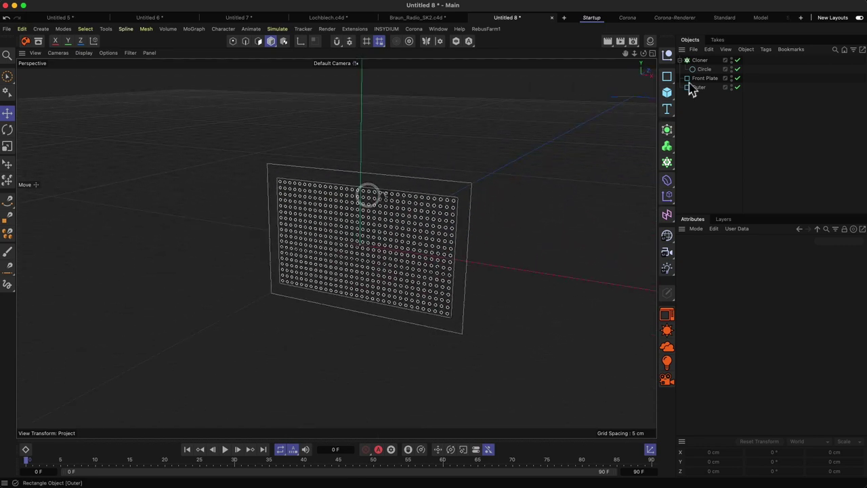
{"action": "left_click", "coordinate": [699, 61]}
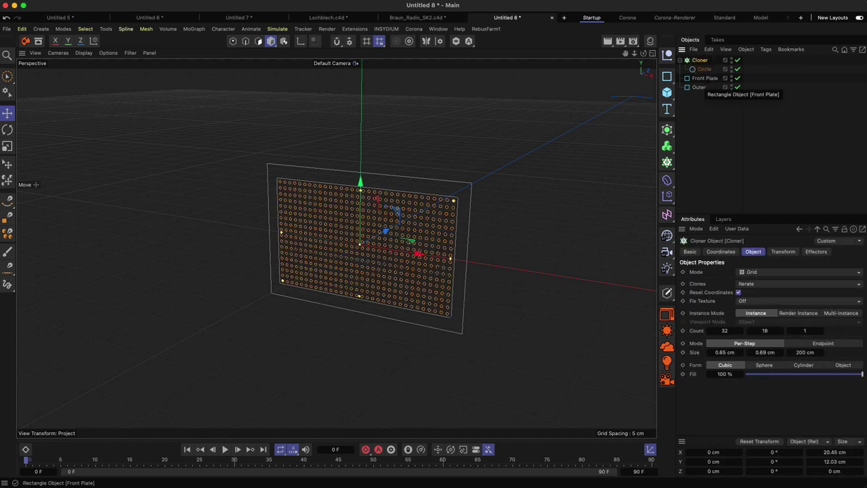
{"action": "left_click", "coordinate": [666, 129]}
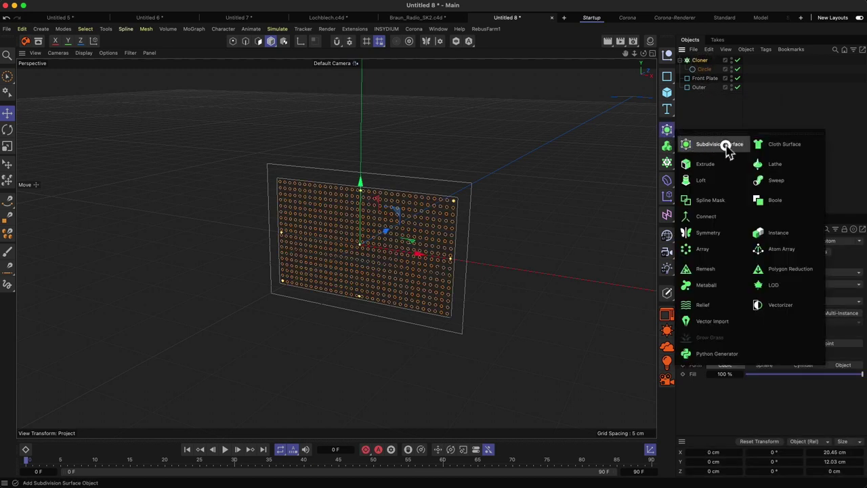
{"action": "left_click", "coordinate": [708, 164]}
{"action": "left_click", "coordinate": [693, 70]}
{"action": "left_click", "coordinate": [695, 87], "text": "shift"}
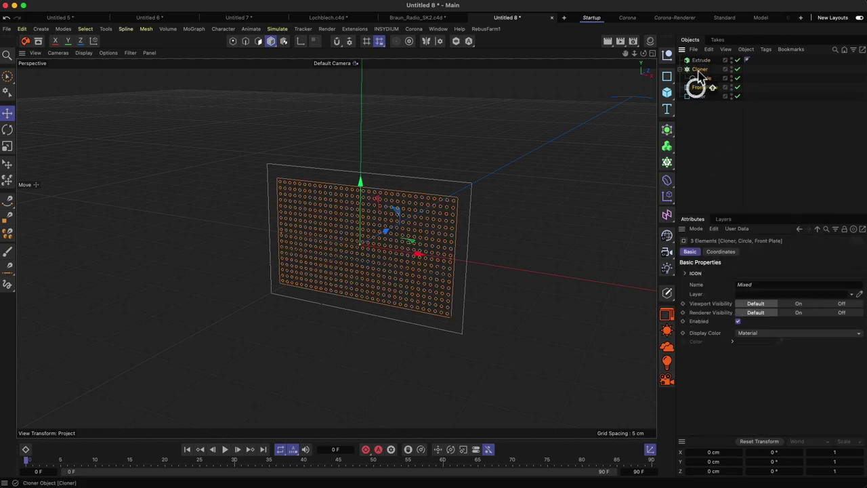
{"action": "mouse_move", "coordinate": [700, 76]}
{"action": "left_mouse_down"}
{"action": "mouse_move", "coordinate": [719, 68]}
{"action": "mouse_move", "coordinate": [705, 62]}
{"action": "left_mouse_up"}
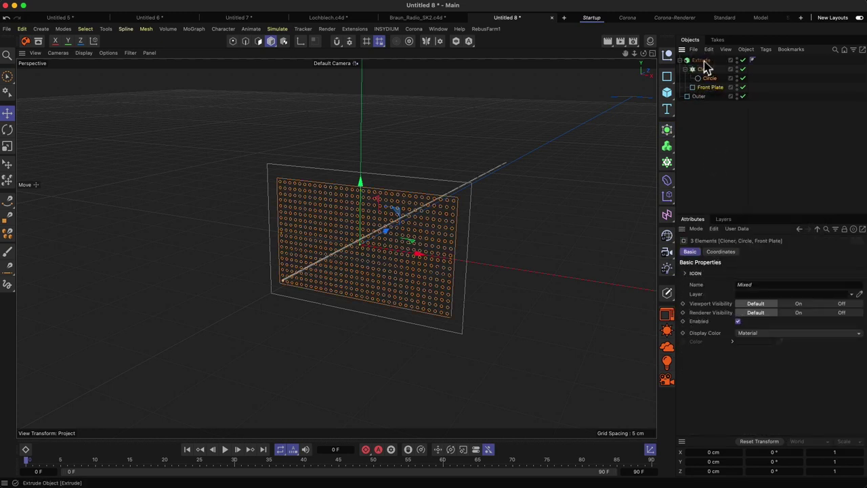
{"action": "left_click", "coordinate": [706, 115]}
Step: Set the Extrude's offset to 0.5 cm
{"action": "left_click", "coordinate": [702, 62]}
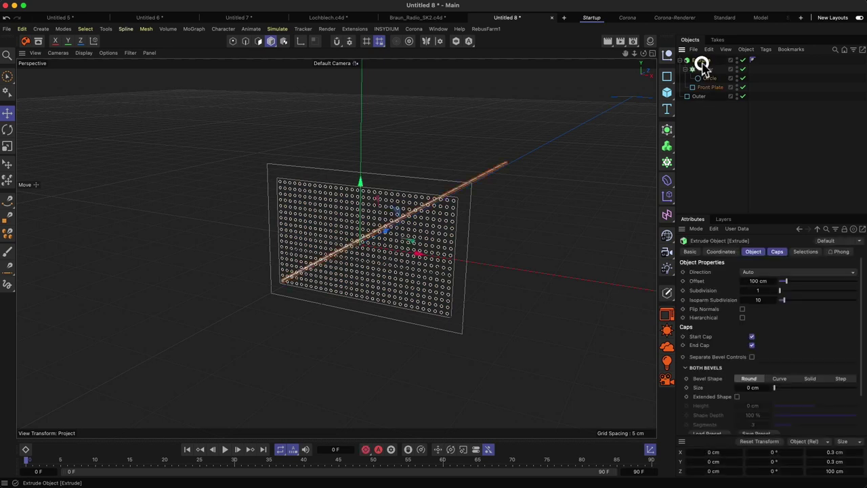
{"action": "left_click", "coordinate": [758, 280]}
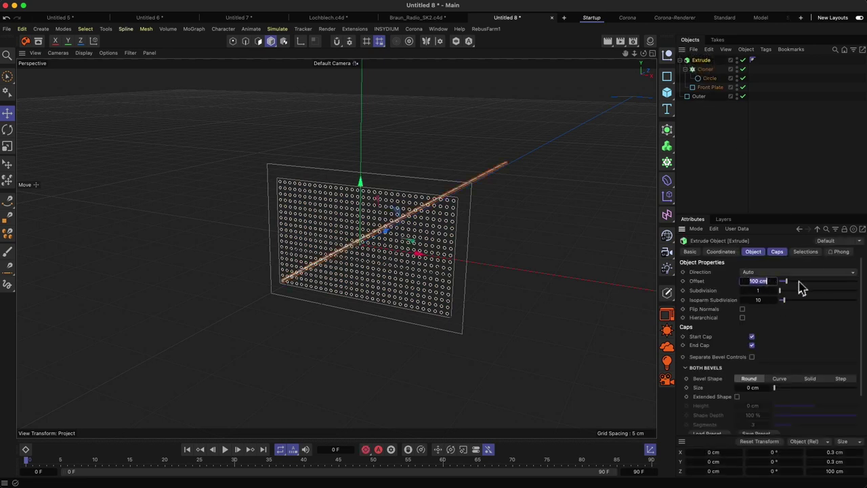
{"action": "type", "text": "0,5"}
{"action": "key", "text": "Return"}
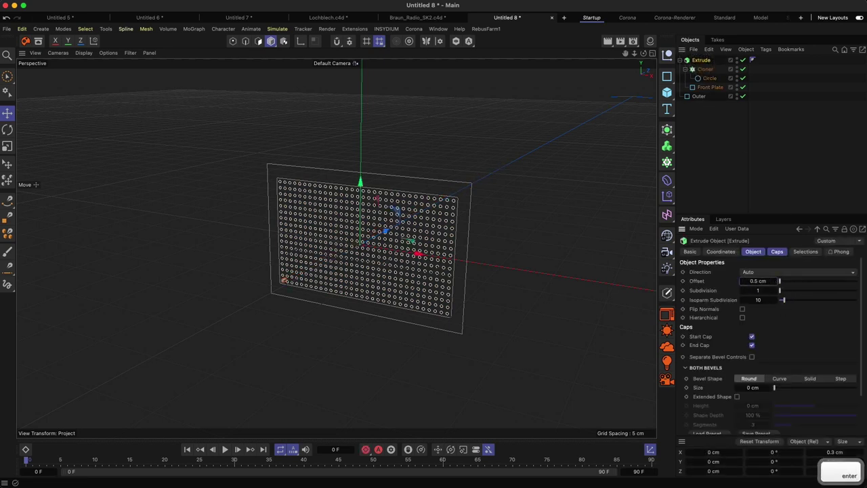
Step: Add a Connect object inside the Extrude and nest the Cloner and Front Plate under it
{"action": "left_click", "coordinate": [702, 69]}
{"action": "left_click", "coordinate": [685, 69]}
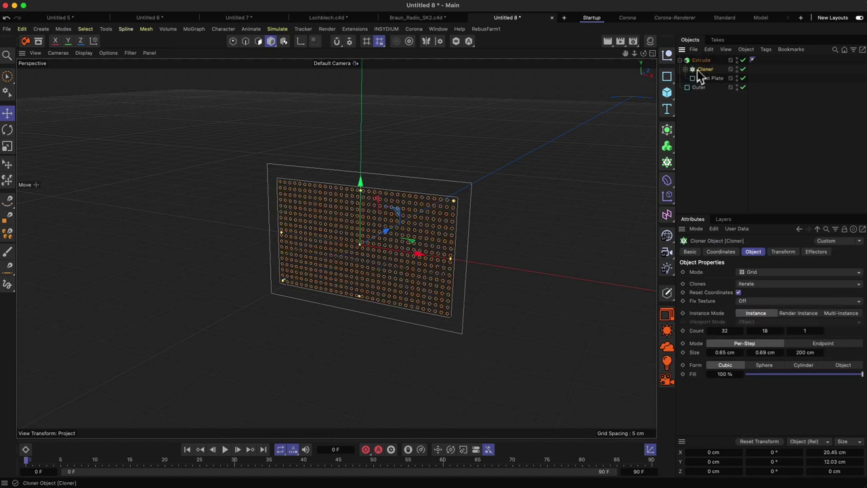
{"action": "left_click", "coordinate": [704, 77]}
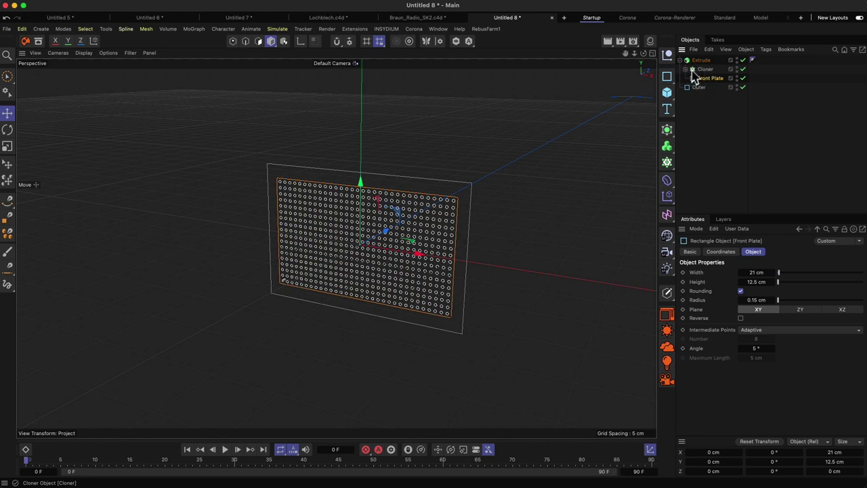
{"action": "left_click", "coordinate": [698, 70]}
{"action": "left_click", "coordinate": [667, 130]}
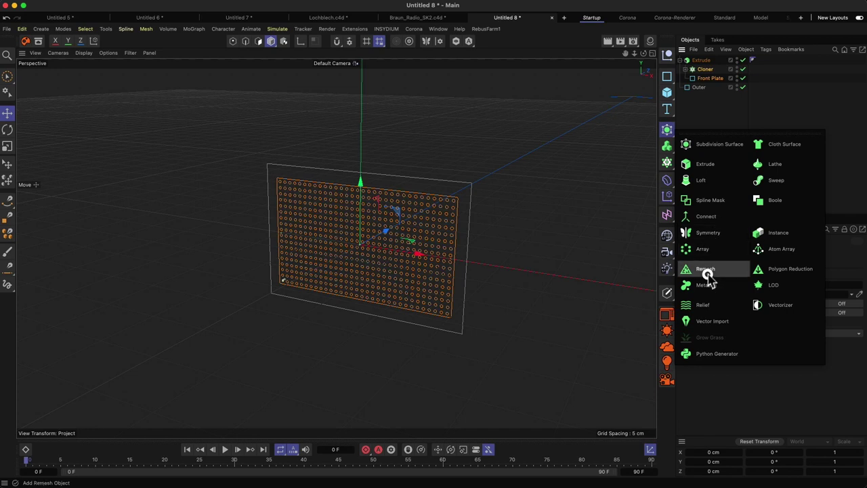
{"action": "left_click", "coordinate": [705, 217]}
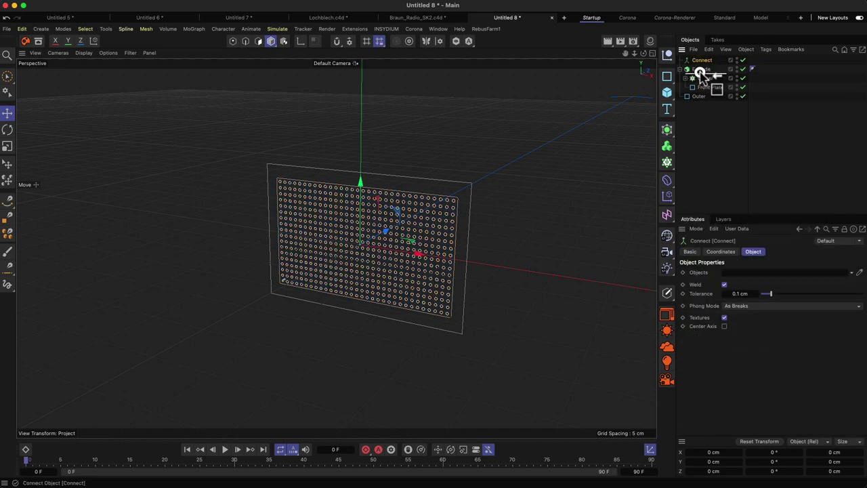
{"action": "left_click_drag", "start_coordinate": [699, 72], "coordinate": [709, 70]}
{"action": "left_click", "coordinate": [704, 79]}
{"action": "left_click", "coordinate": [704, 86], "text": "shift"}
{"action": "left_click", "coordinate": [712, 122]}
Step: Move the Front Plate above the Cloner within the Connect object
{"action": "scroll", "coordinate": [437, 212], "scroll_direction": "up", "scroll_amount": 2}
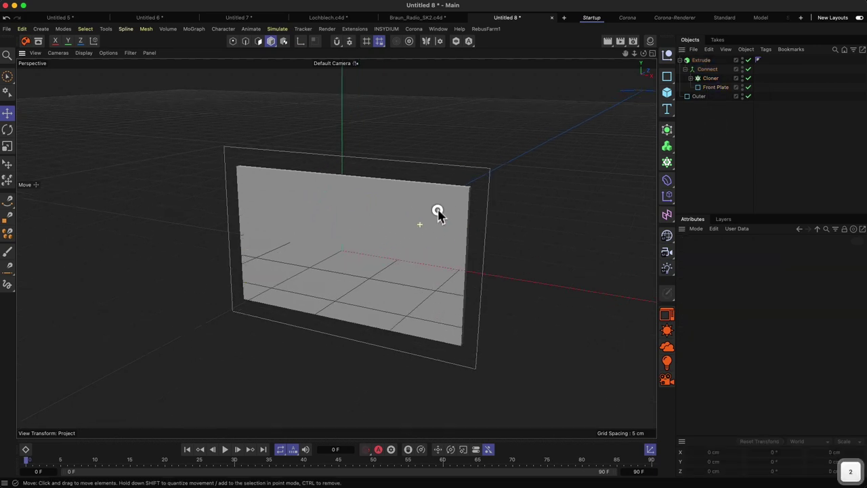
{"action": "scroll", "coordinate": [447, 203], "scroll_direction": "up", "scroll_amount": 2}
{"action": "left_click_drag", "start_coordinate": [463, 194], "coordinate": [499, 189], "text": "alt"}
{"action": "scroll", "coordinate": [416, 245], "scroll_direction": "down", "scroll_amount": 4}
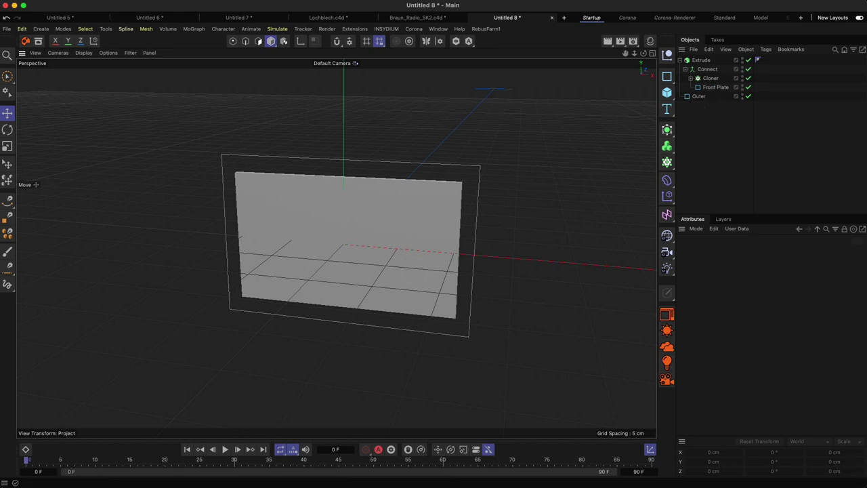
{"action": "left_click", "coordinate": [714, 88]}
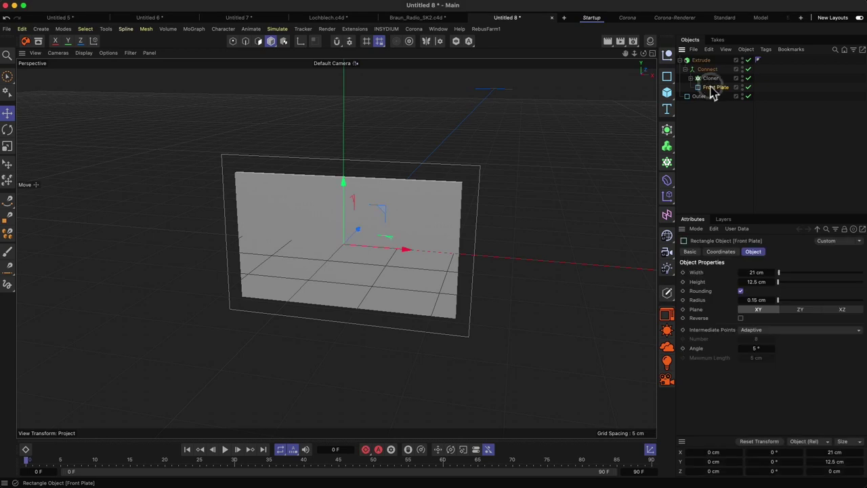
{"action": "left_click_drag", "start_coordinate": [711, 89], "coordinate": [709, 77]}
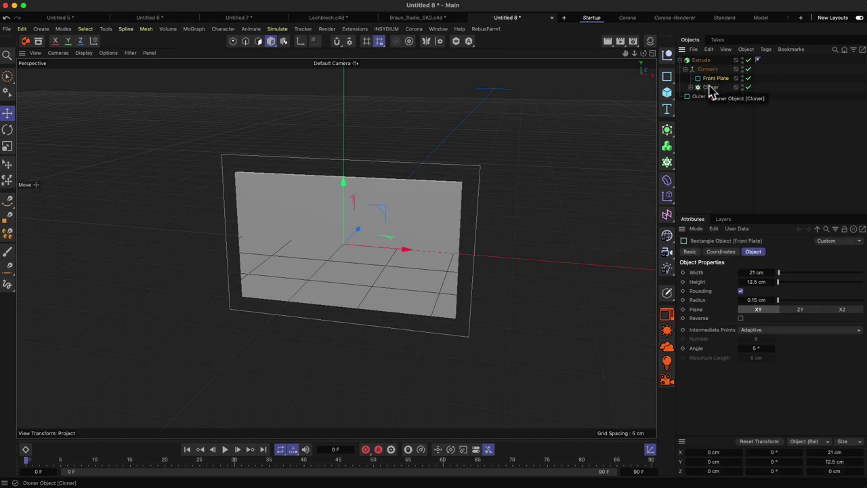
{"action": "left_click", "coordinate": [707, 88]}
Step: Set the Connect object's weld tolerance to 0.05 cm
{"action": "left_click", "coordinate": [707, 69]}
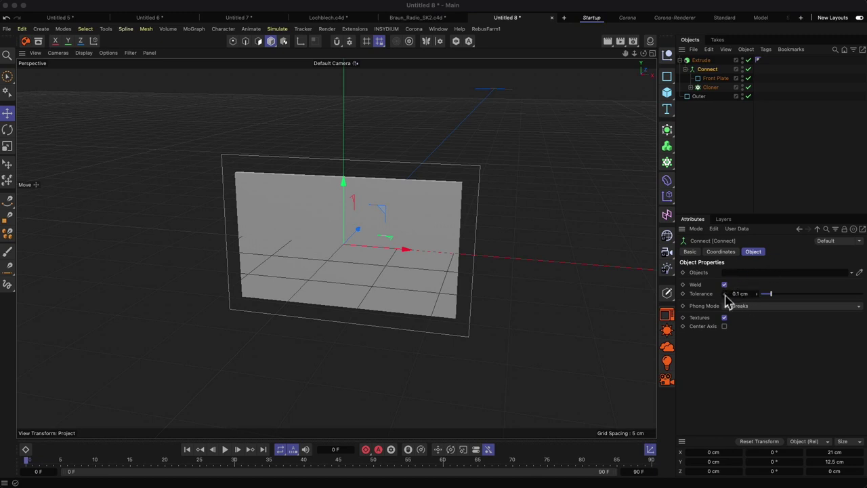
{"action": "left_click_drag", "start_coordinate": [723, 293], "coordinate": [736, 293]}
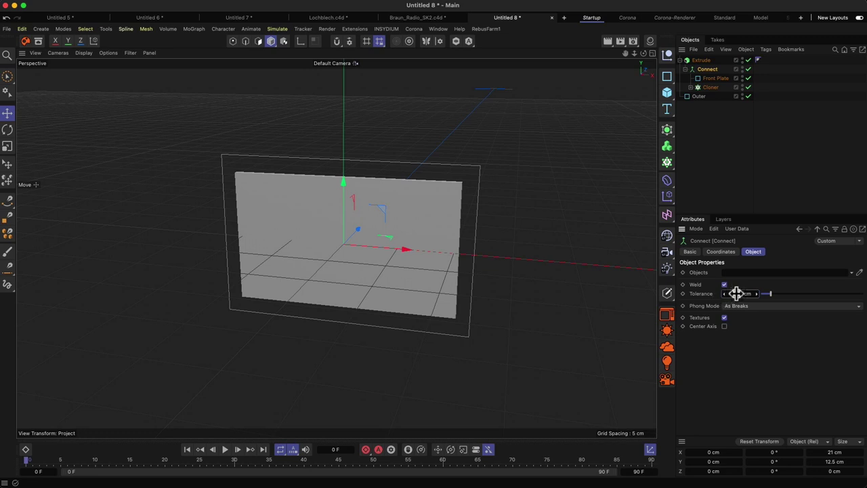
{"action": "type", "text": "0,05"}
{"action": "key", "text": "Return"}
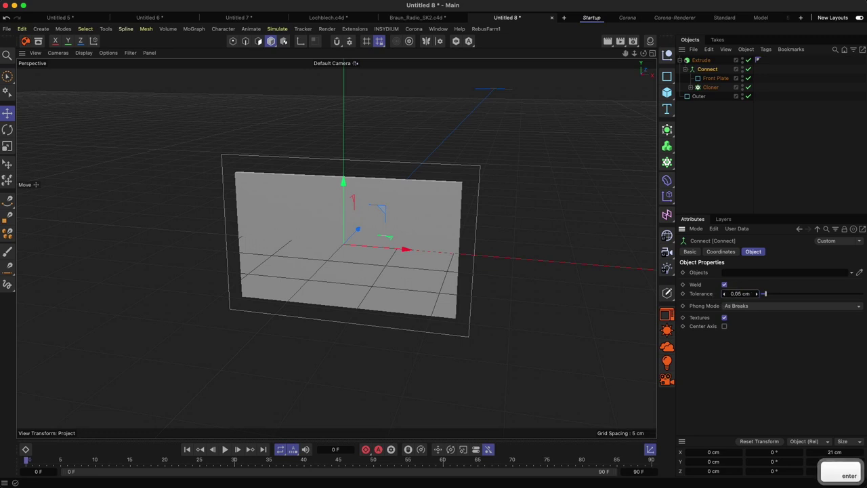
Step: Turn off welding on the Connect object
{"action": "left_click", "coordinate": [739, 293]}
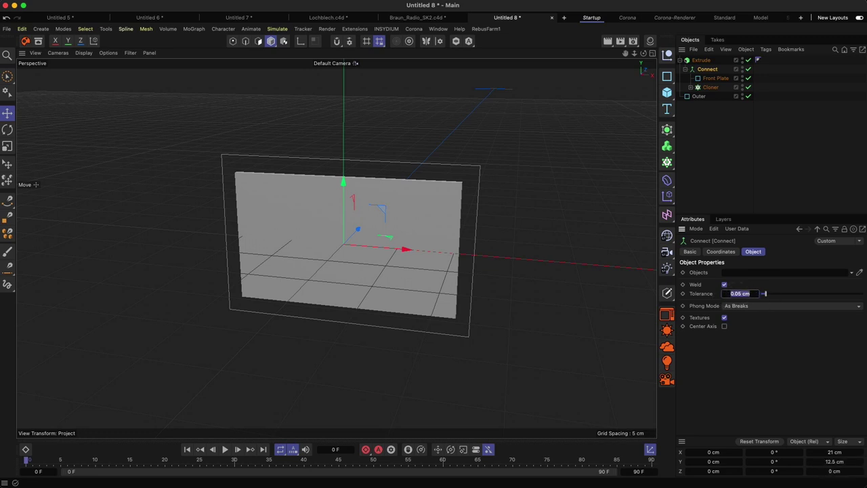
{"action": "left_click", "coordinate": [724, 285]}
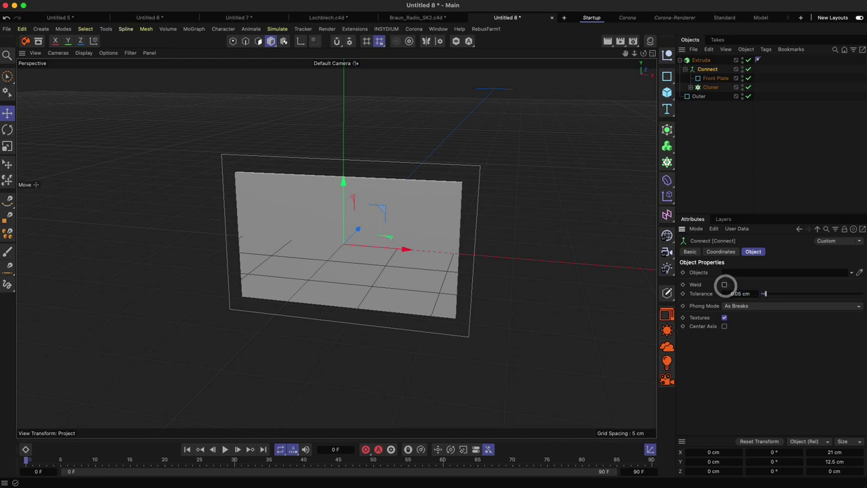
{"action": "left_click", "coordinate": [724, 284]}
{"action": "left_click", "coordinate": [724, 284]}
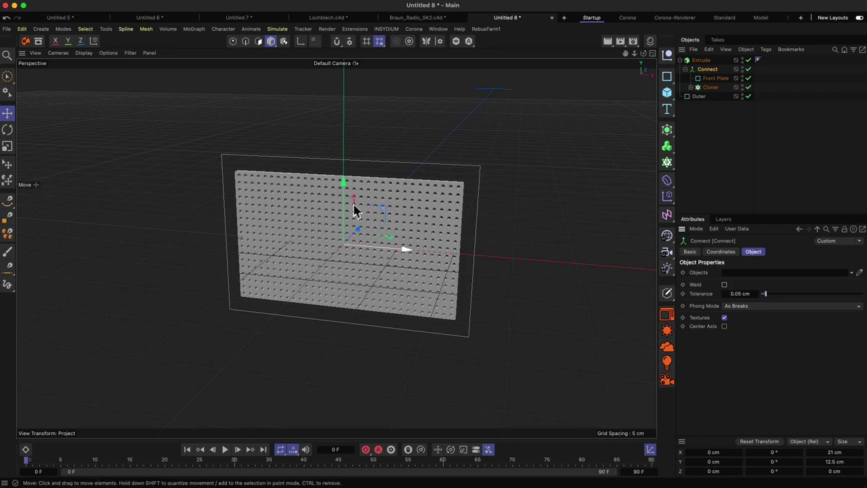
Step: Set the perforated plate's Extrude offset to 0.2 cm
{"action": "key", "text": "2"}
{"action": "left_click_drag", "start_coordinate": [406, 199], "coordinate": [450, 207]}
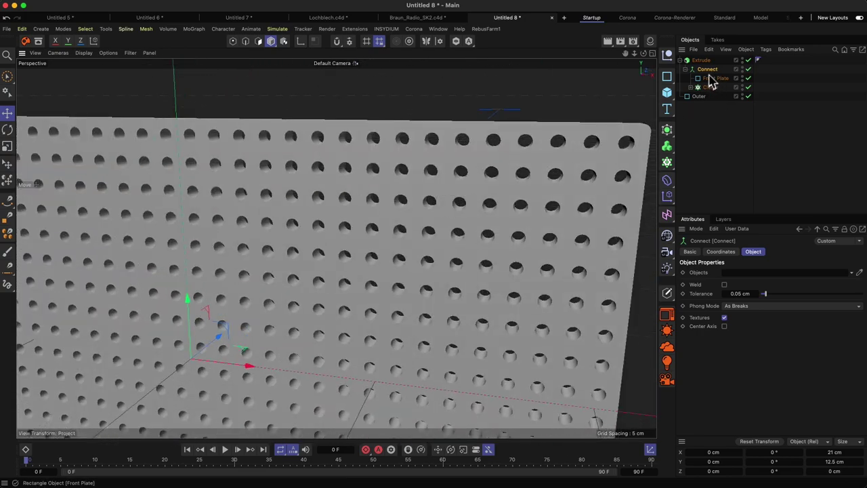
{"action": "left_click_drag", "start_coordinate": [497, 170], "coordinate": [507, 213]}
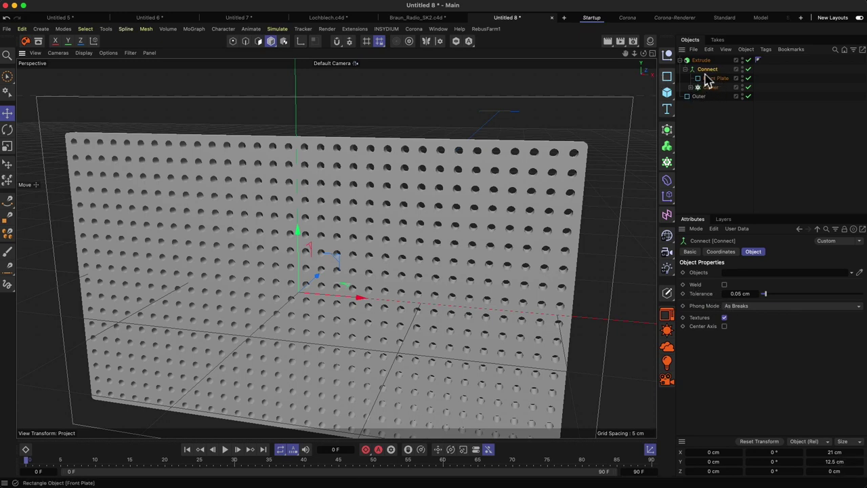
{"action": "left_click_drag", "start_coordinate": [506, 186], "coordinate": [391, 231], "text": "alt"}
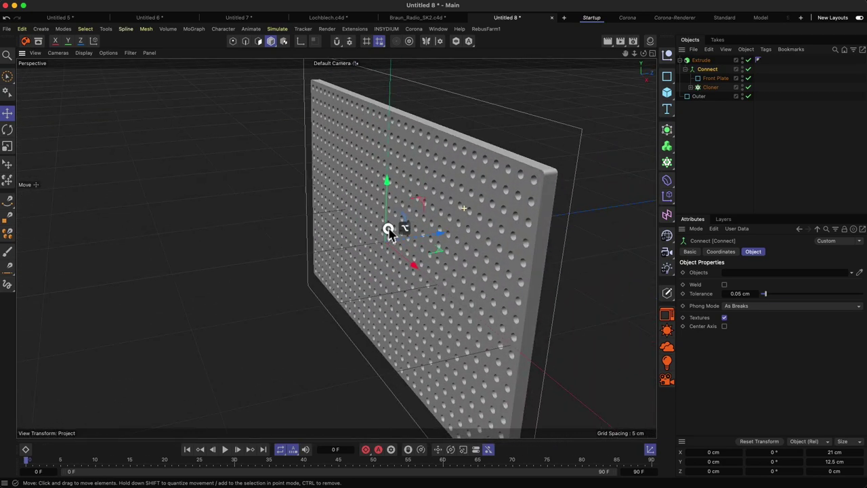
{"action": "left_click", "coordinate": [703, 60]}
{"action": "double_click", "coordinate": [758, 280]}
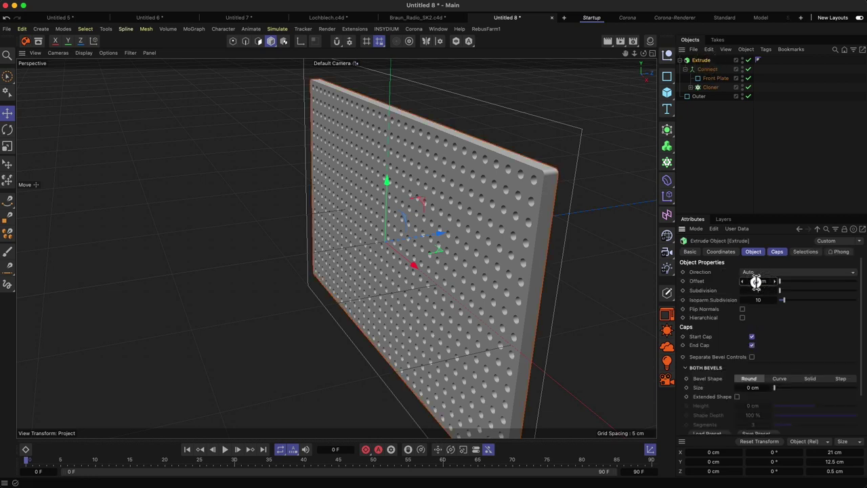
{"action": "type", "text": "0.2"}
{"action": "key", "text": "Tab"}
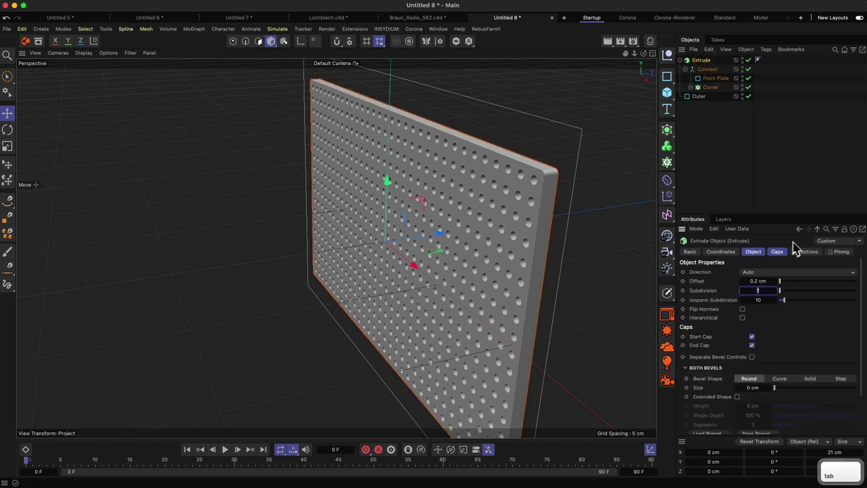
{"action": "left_click", "coordinate": [797, 190]}
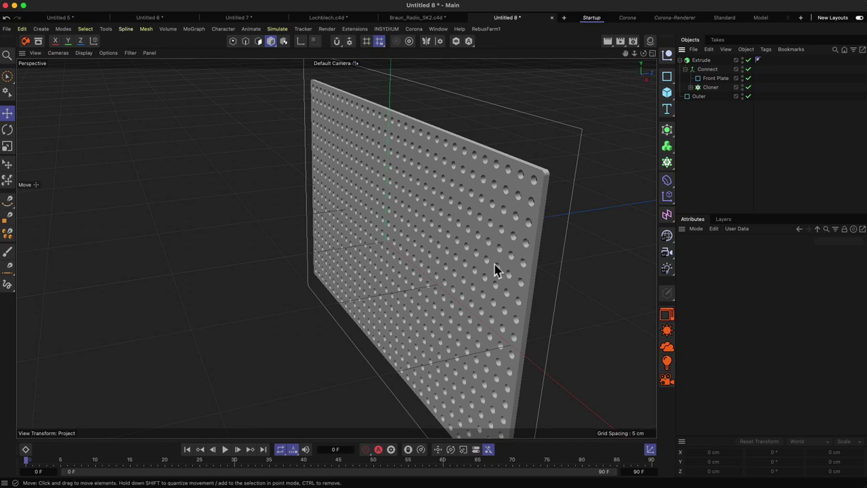
Step: Give the Extrude's caps a round bevel with a size of 0.025 cm
{"action": "left_click_drag", "start_coordinate": [489, 238], "coordinate": [403, 201], "text": "alt"}
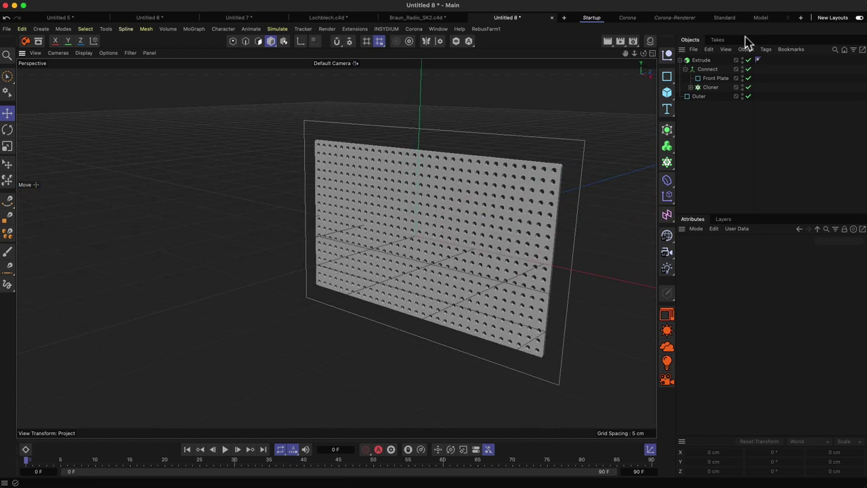
{"action": "left_click", "coordinate": [702, 60]}
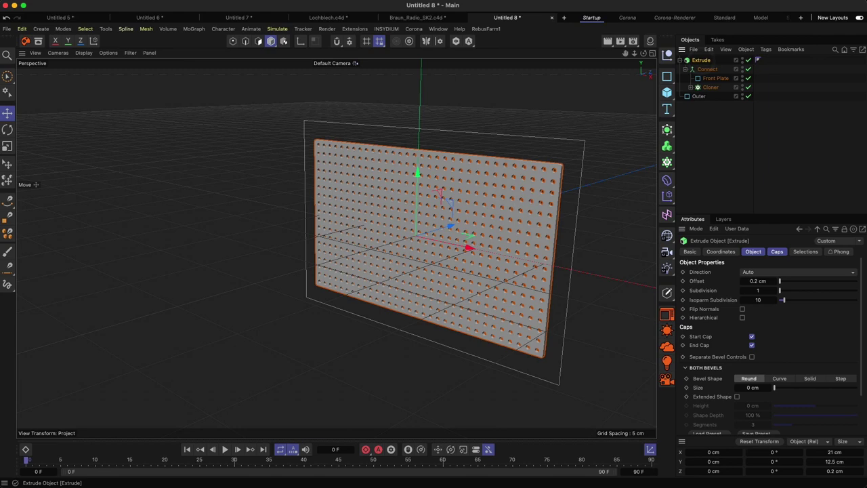
{"action": "left_click", "coordinate": [776, 252]}
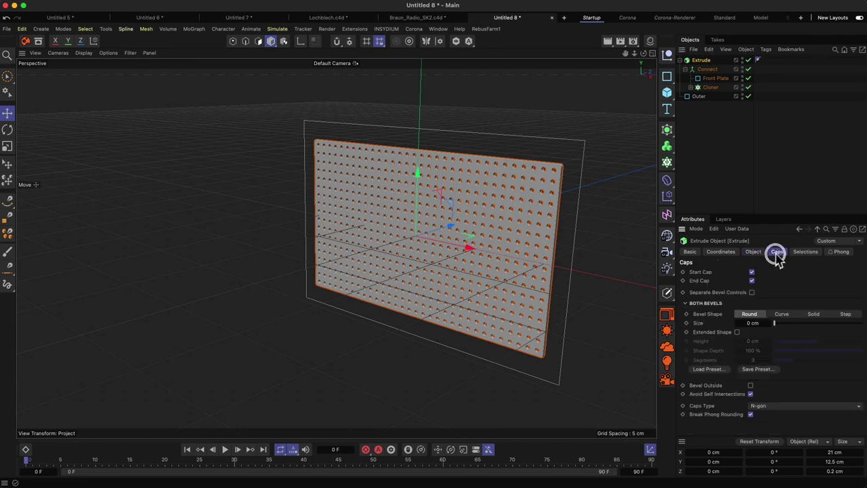
{"action": "key", "text": "2"}
{"action": "left_click_drag", "start_coordinate": [538, 178], "coordinate": [609, 112]}
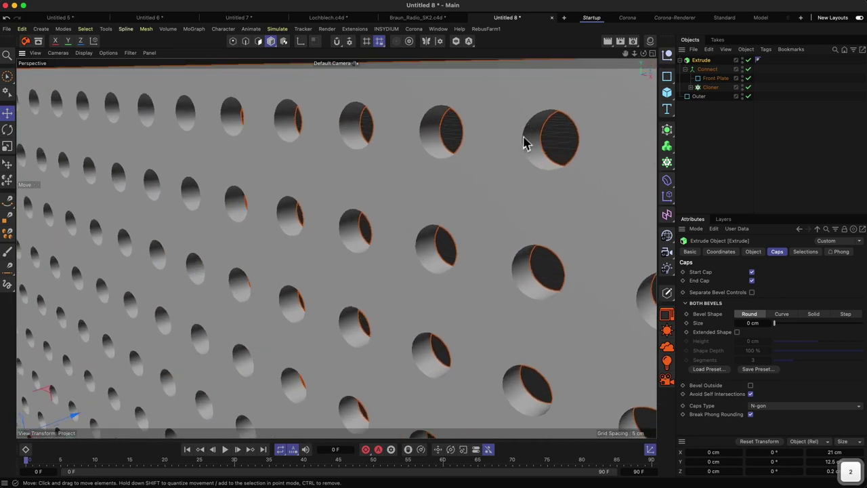
{"action": "left_click_drag", "start_coordinate": [541, 182], "coordinate": [536, 245]}
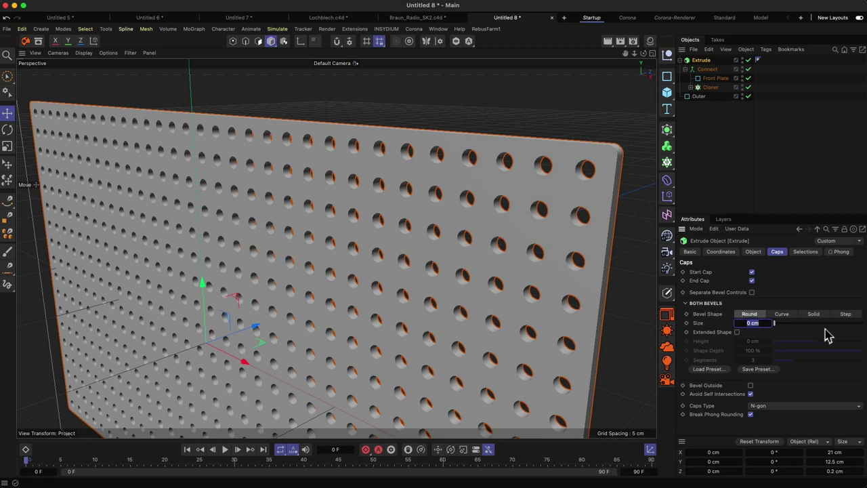
{"action": "type", "text": "0,0"}
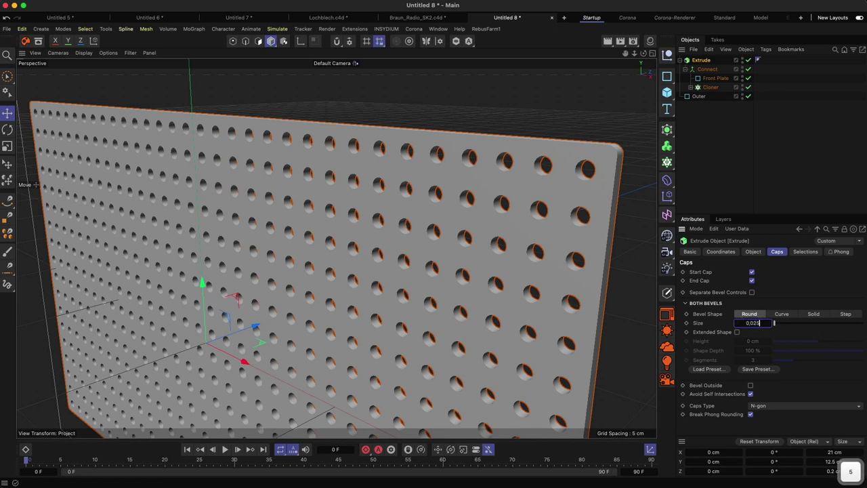
{"action": "type", "text": "25"}
{"action": "key", "text": "Return"}
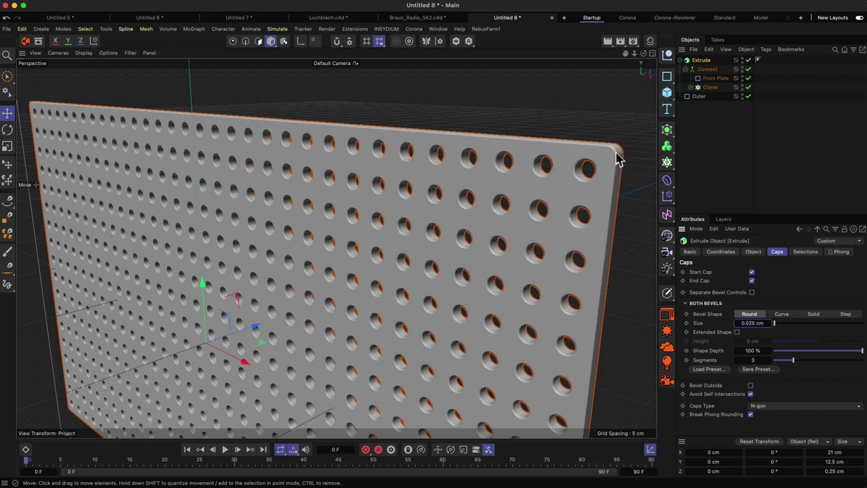
Step: Group the Extrude under a null and name the null Front-Plate
{"action": "mouse_move", "coordinate": [575, 190]}
{"action": "left_mouse_down", "text": "alt"}
{"action": "mouse_move", "coordinate": [630, 184]}
{"action": "mouse_move", "coordinate": [581, 185]}
{"action": "left_mouse_up", "text": "alt"}
{"action": "key", "text": "2"}
{"action": "left_click_drag", "start_coordinate": [580, 186], "coordinate": [527, 254]}
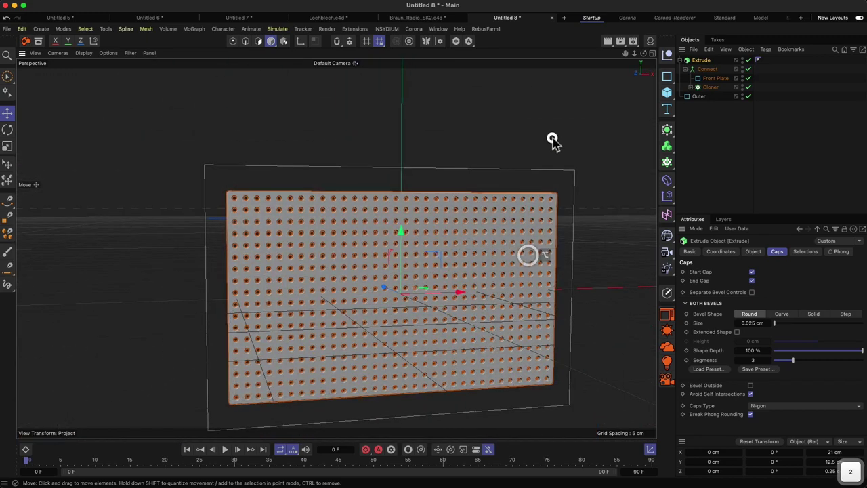
{"action": "left_click", "coordinate": [552, 138]}
{"action": "key", "text": "2"}
{"action": "left_click_drag", "start_coordinate": [223, 247], "coordinate": [373, 273]}
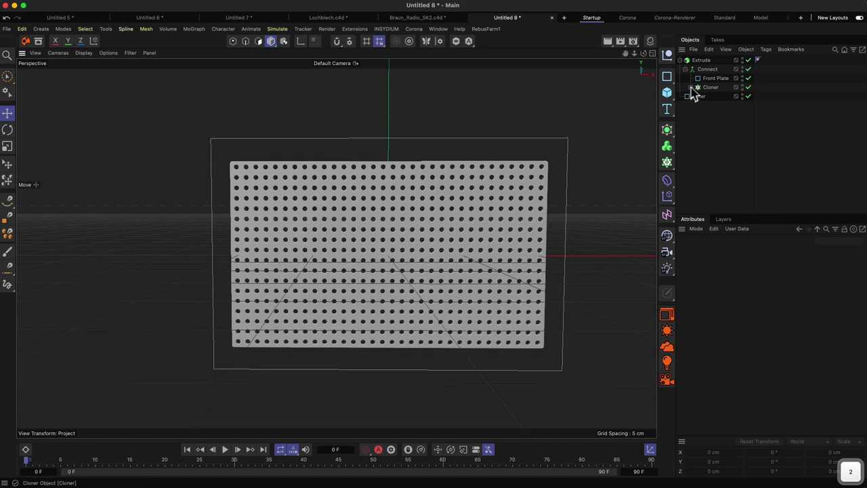
{"action": "left_click", "coordinate": [701, 60]}
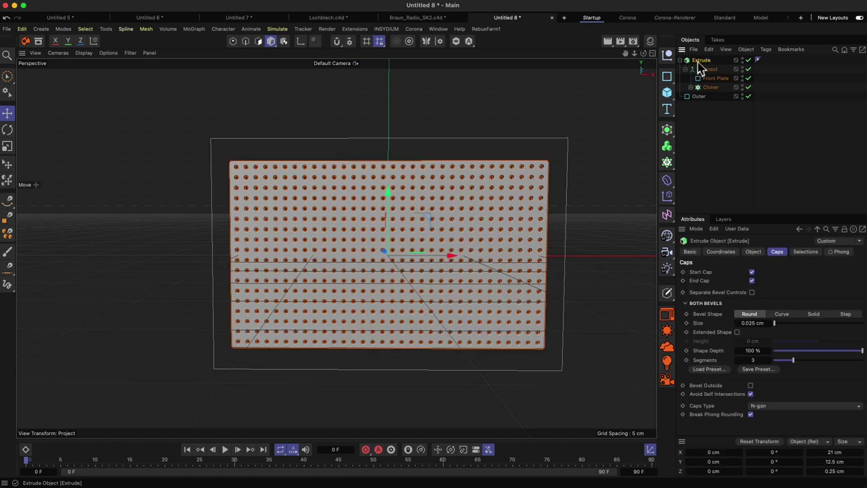
{"action": "key", "text": "alt+g"}
{"action": "double_click", "coordinate": [699, 60]}
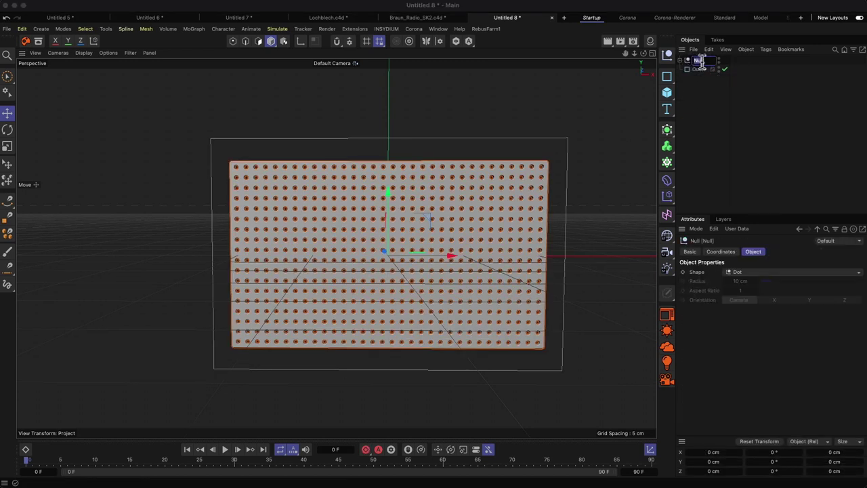
{"action": "type", "text": "Front"}
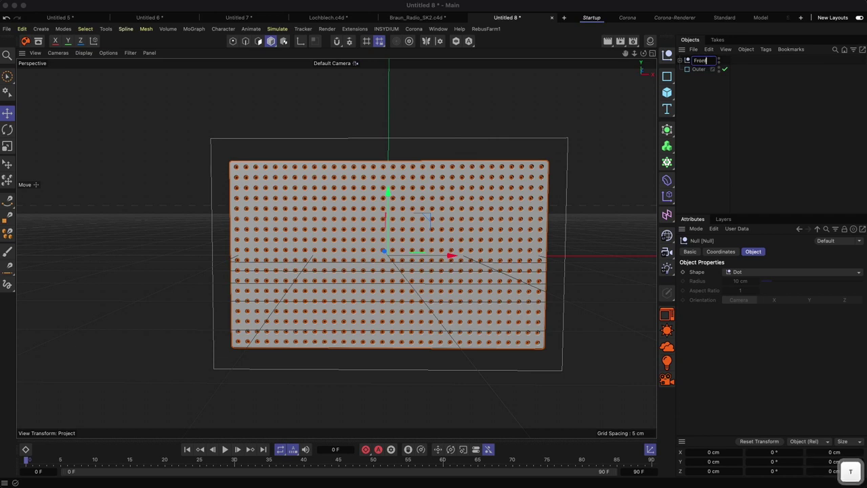
{"action": "type", "text": " Plate"}
{"action": "key", "text": "Return"}
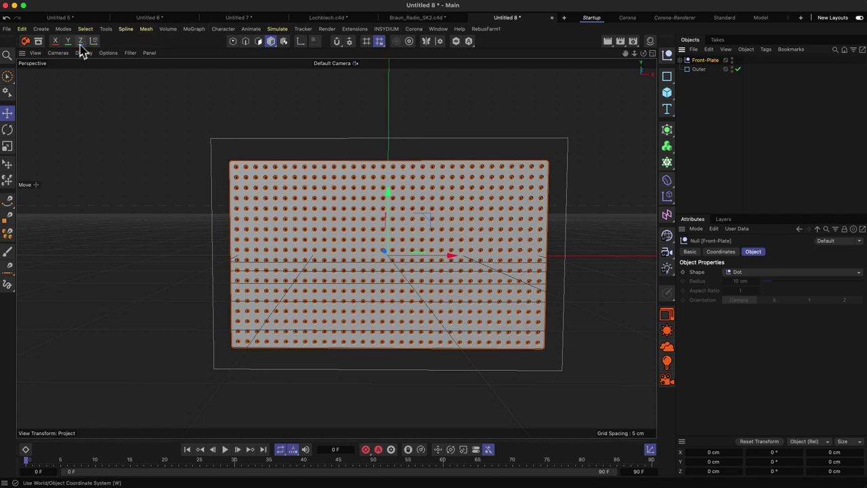
Step: Save the project as Radio.c4d in the Radio folder inside Lecture_04
{"action": "left_click", "coordinate": [8, 30]}
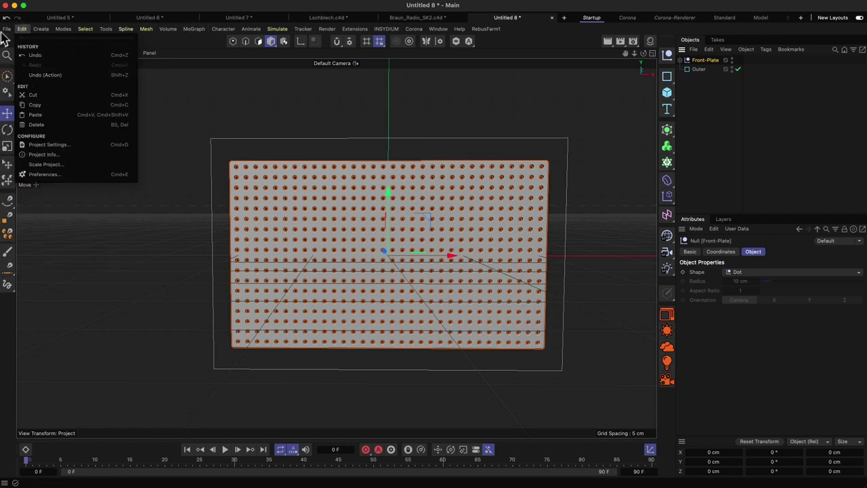
{"action": "left_click", "coordinate": [53, 152]}
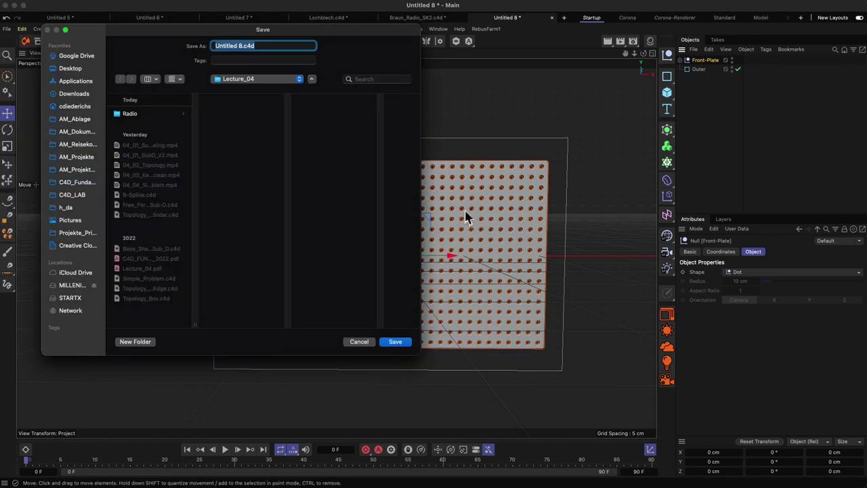
{"action": "left_click", "coordinate": [168, 113]}
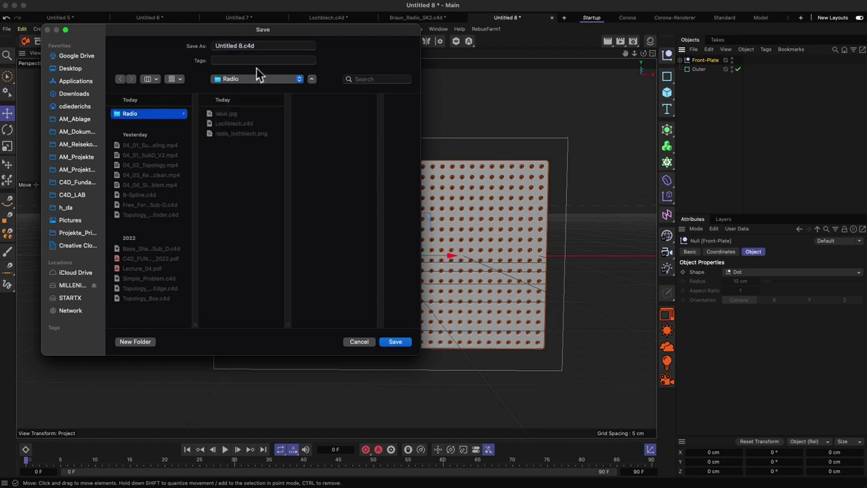
{"action": "left_click", "coordinate": [239, 45]}
{"action": "type", "text": "Radio"}
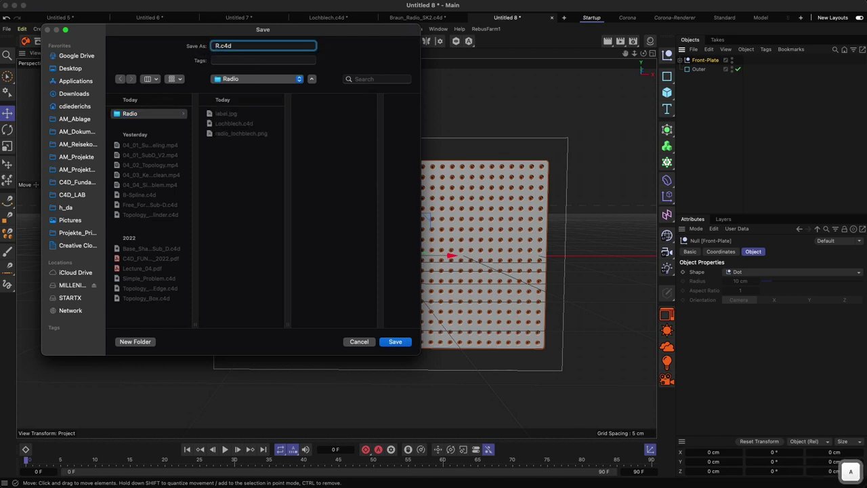
{"action": "key", "text": "Return"}
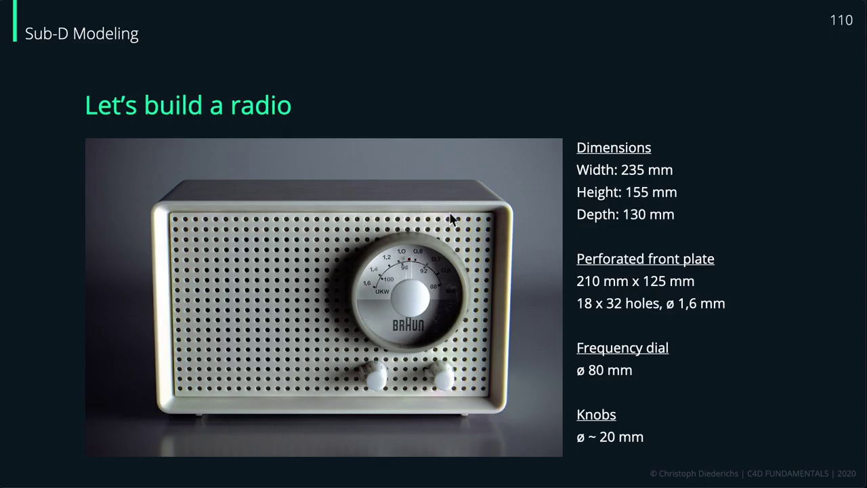
Step: Compare the perforated front plate with the Braun radio photo and dimensions on the presentation slide, ending back in Cinema 4D
{"action": "key", "text": "super+Tab"}
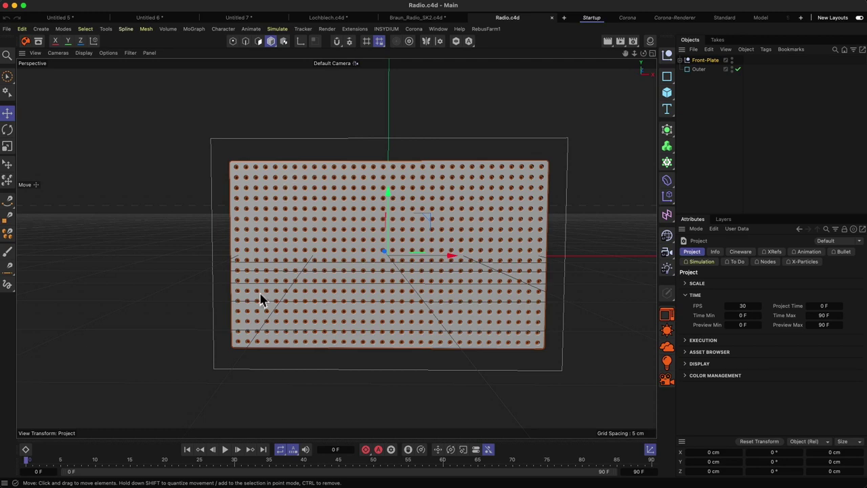
{"action": "left_click_drag", "start_coordinate": [359, 232], "coordinate": [381, 246], "text": "alt"}
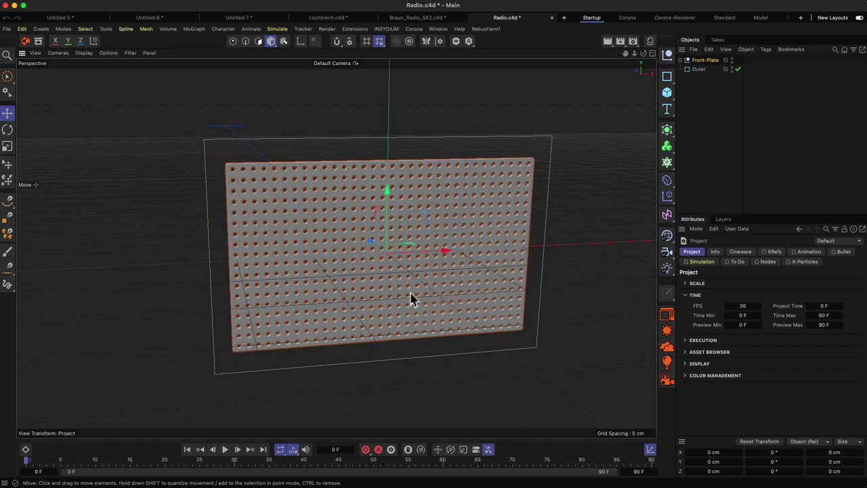
{"action": "key", "text": "super+Tab"}
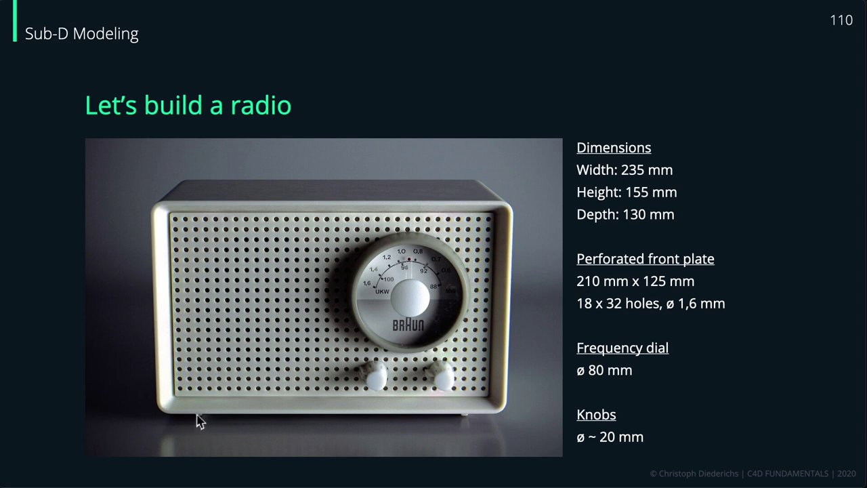
{"action": "left_click", "coordinate": [469, 400]}
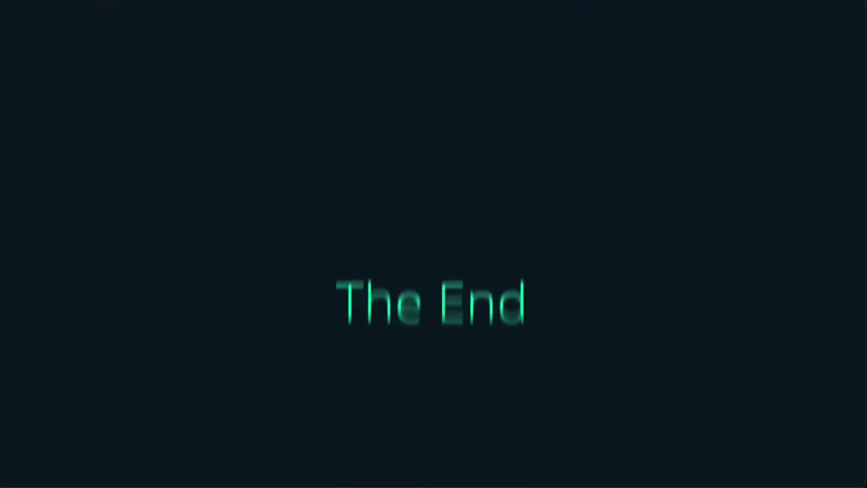
{"action": "key", "text": "super+Tab"}
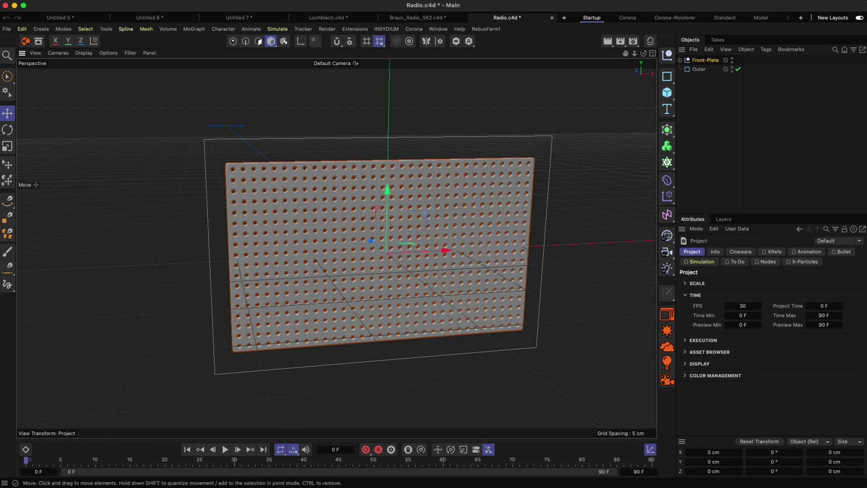
{"action": "key", "text": "super+Tab"}
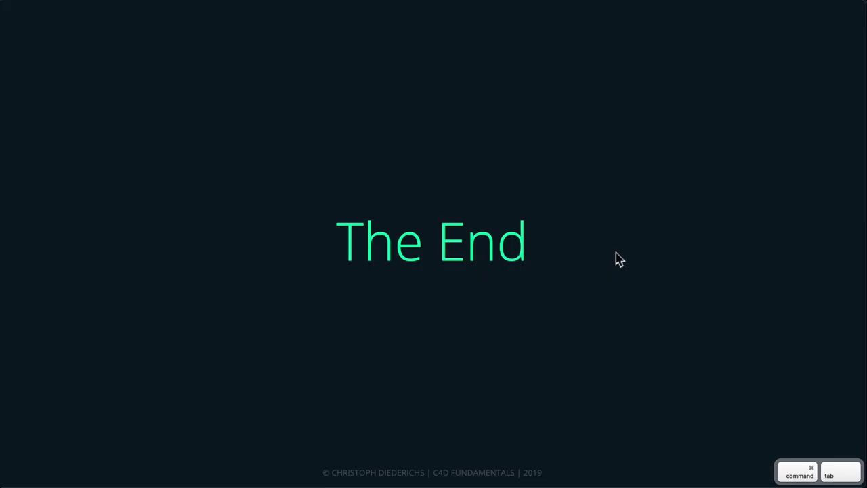
{"action": "key", "text": "Left"}
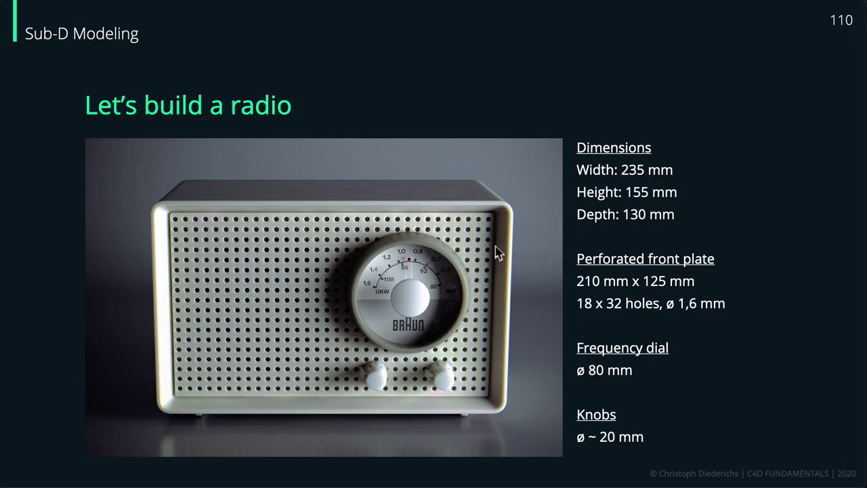
{"action": "key", "text": "super+Tab"}
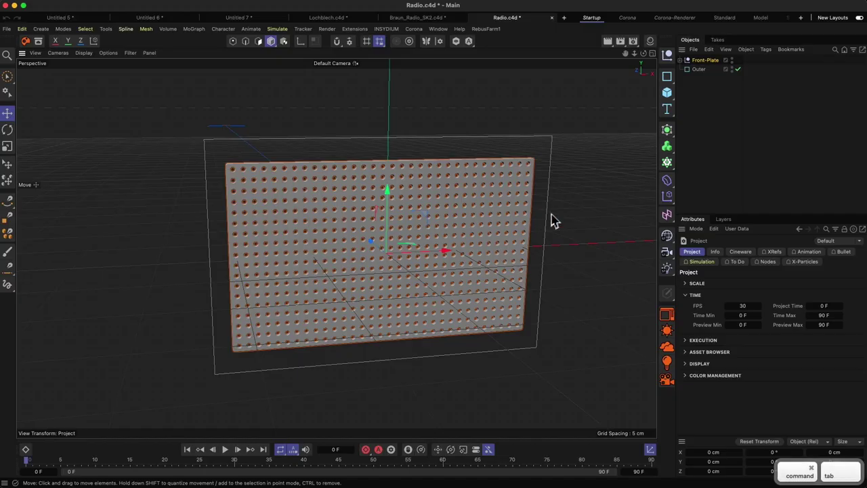
Step: Add a cube for the casing and set its X size to 23.5 cm, matching the Outer rectangle's width
{"action": "left_click", "coordinate": [667, 92]}
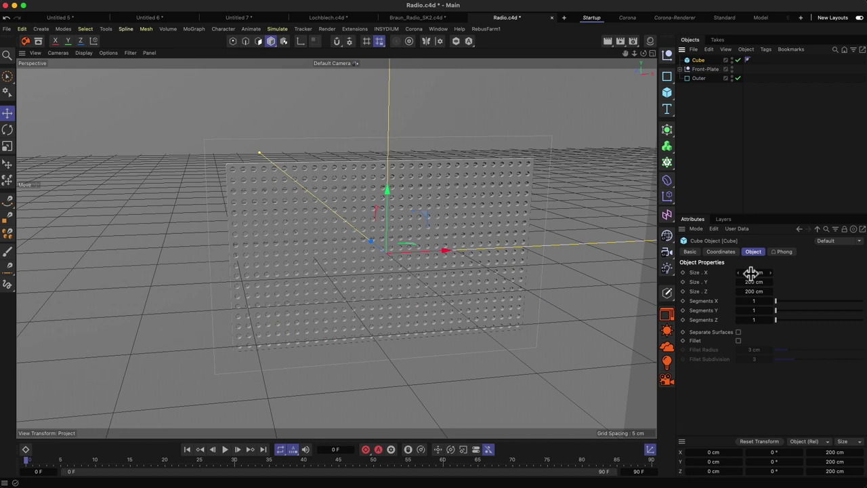
{"action": "left_click", "coordinate": [699, 78]}
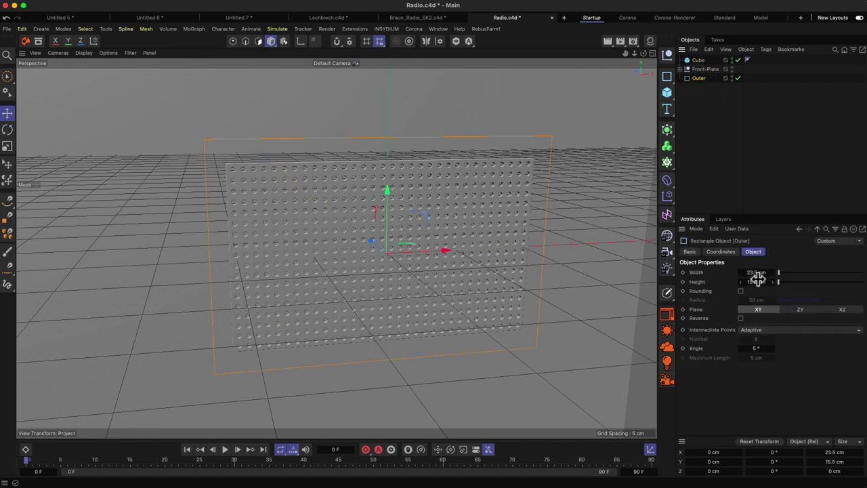
{"action": "left_click", "coordinate": [696, 61]}
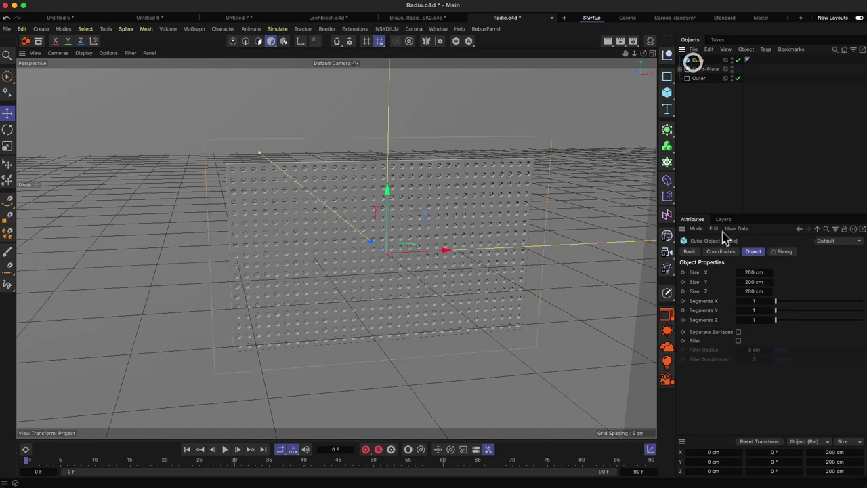
{"action": "double_click", "coordinate": [750, 272]}
{"action": "type", "text": "23,"}
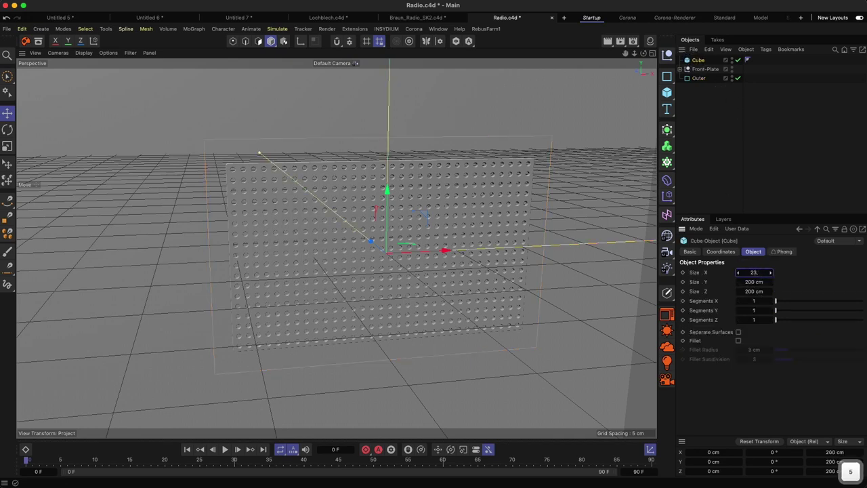
{"action": "type", "text": "5"}
{"action": "key", "text": "Return"}
Step: Set the cube's Y size to 15.5 cm from the Outer rectangle and its Z size to 13 cm from the slide
{"action": "left_click", "coordinate": [698, 78]}
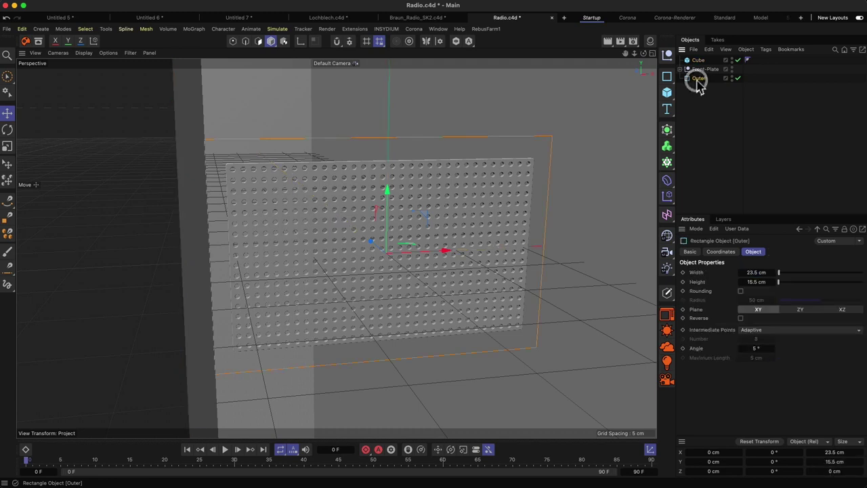
{"action": "left_click", "coordinate": [696, 60]}
{"action": "double_click", "coordinate": [748, 281]}
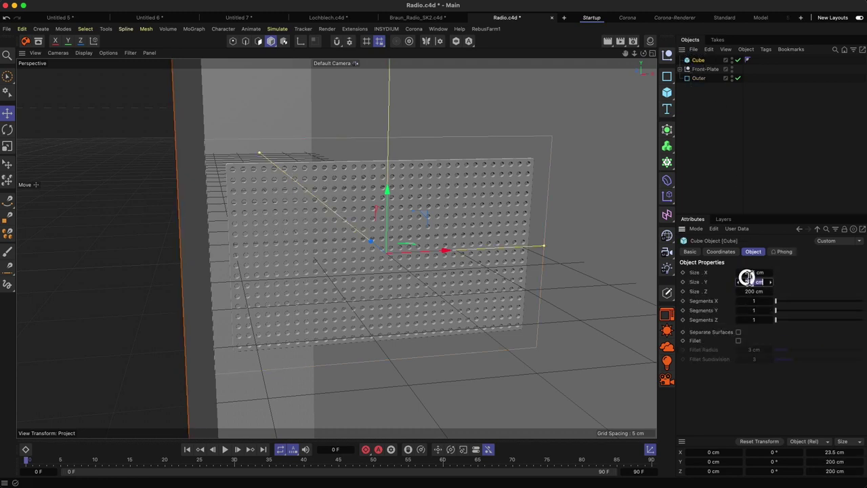
{"action": "type", "text": "15,5"}
{"action": "key", "text": "Tab"}
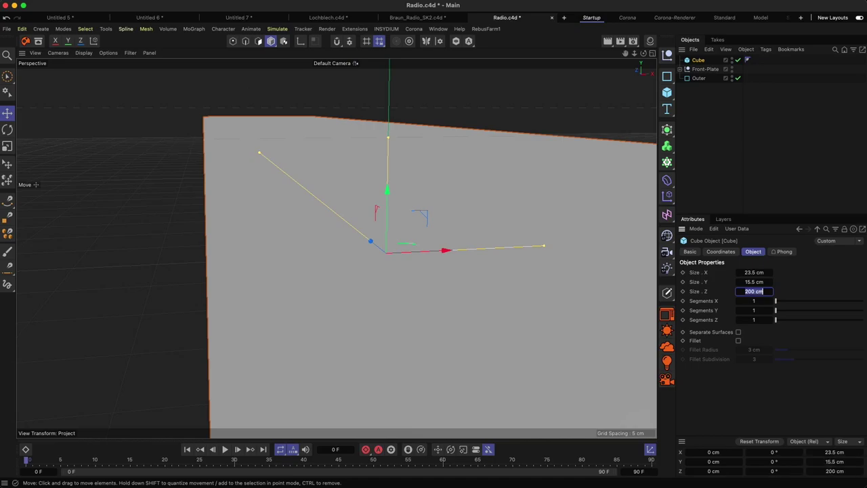
{"action": "key", "text": "super+Tab"}
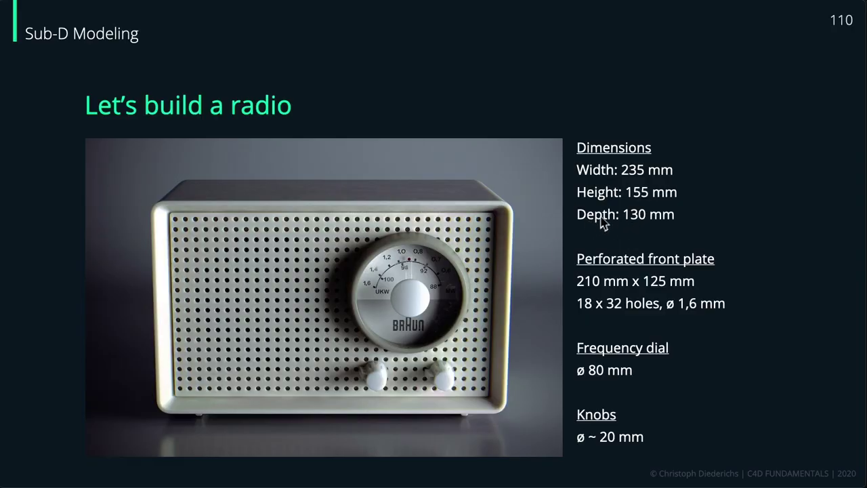
{"action": "key", "text": "super+Tab"}
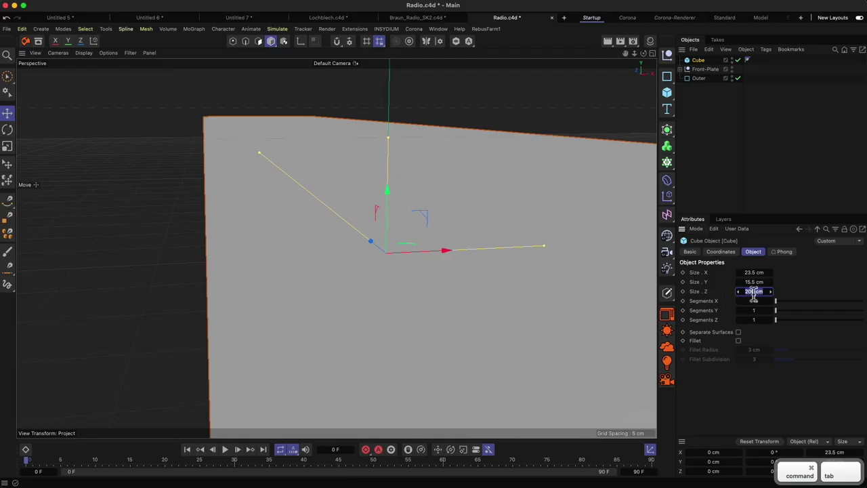
{"action": "type", "text": "13"}
{"action": "key", "text": "Return"}
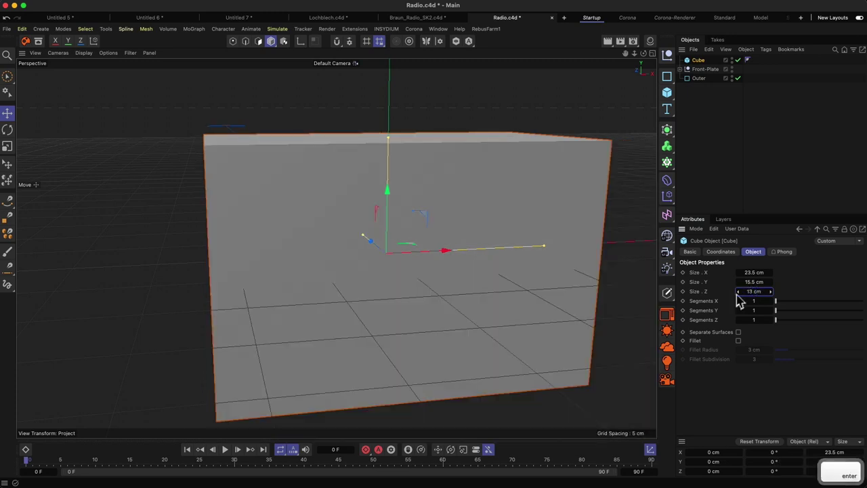
Step: Move the cube back along Z to about 6.57 cm behind the front plate and compare it with the radio photo on the slide
{"action": "left_click_drag", "start_coordinate": [438, 189], "coordinate": [302, 219], "text": "alt"}
{"action": "left_click_drag", "start_coordinate": [334, 189], "coordinate": [317, 207]}
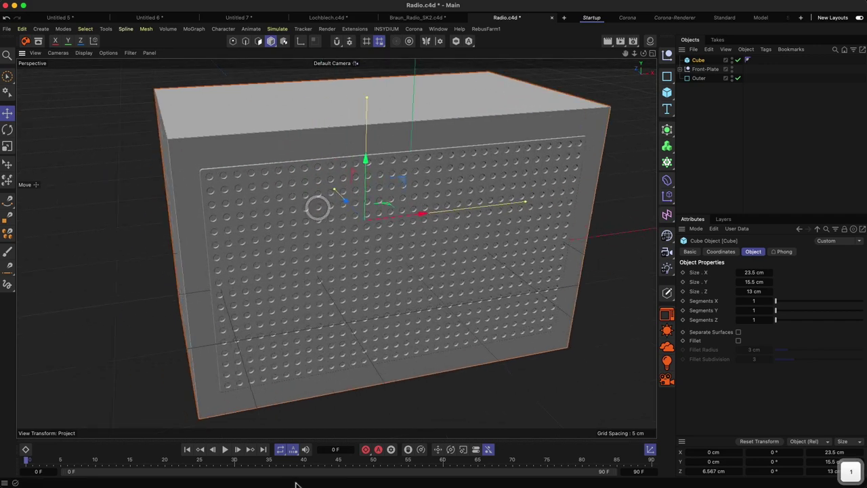
{"action": "key", "text": "super+Tab"}
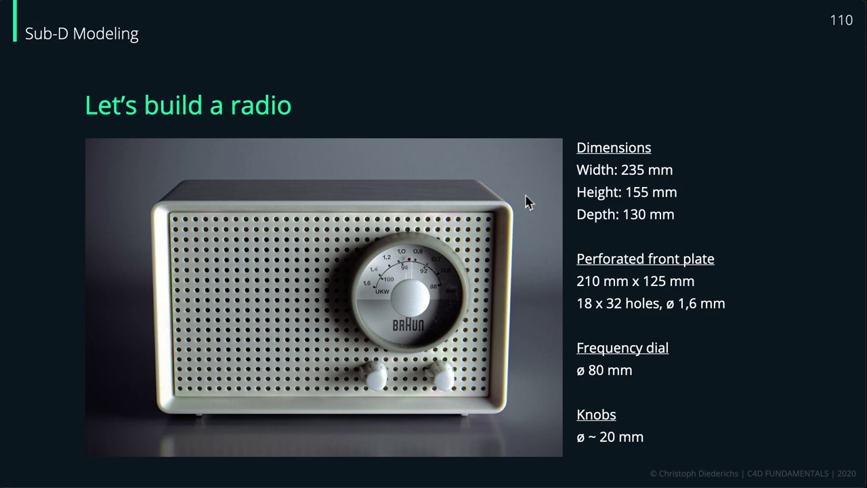
{"action": "key", "text": "super+Tab"}
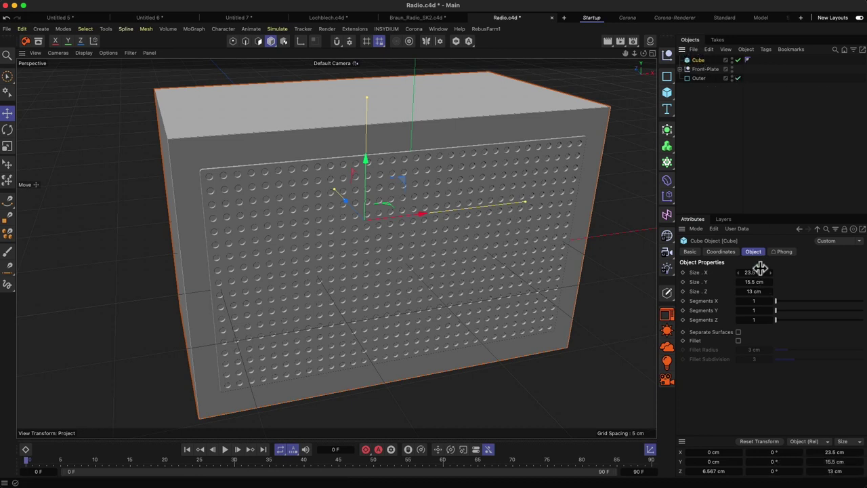
Step: Make the cube editable and select the ring of four edges running along its depth
{"action": "key", "text": "c"}
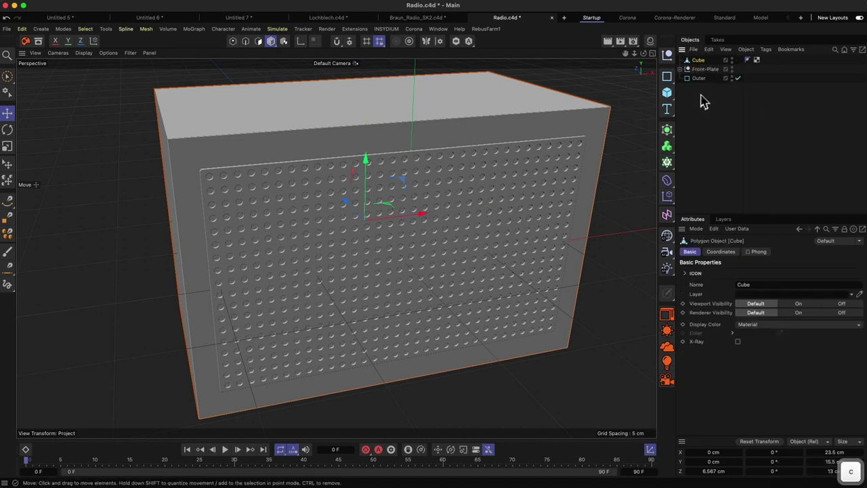
{"action": "left_click", "coordinate": [245, 41]}
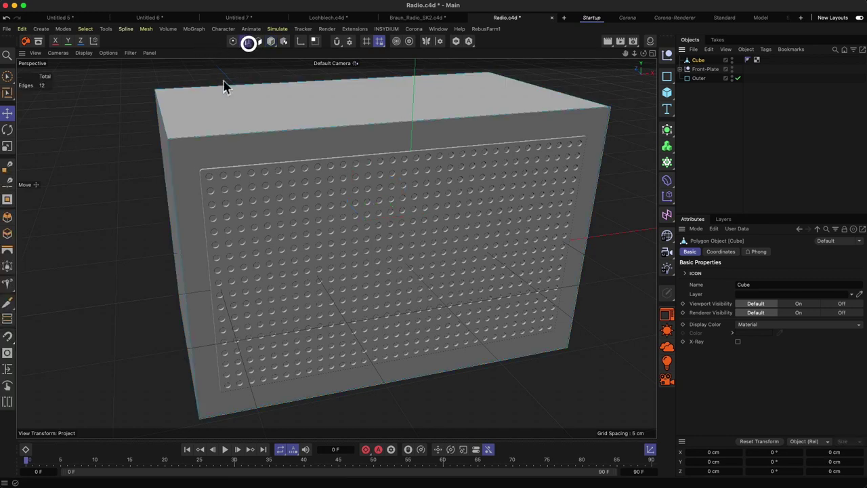
{"action": "left_click_drag", "start_coordinate": [224, 83], "coordinate": [218, 112], "text": "alt"}
{"action": "left_click", "coordinate": [8, 92]}
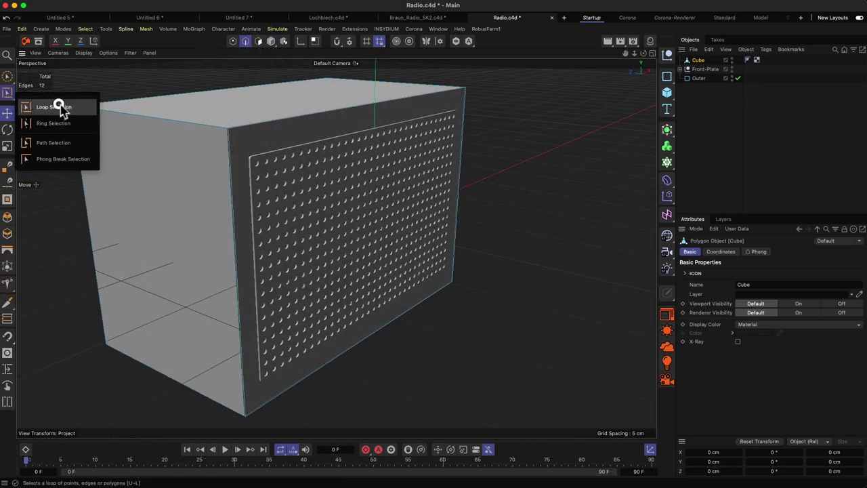
{"action": "left_click", "coordinate": [63, 125]}
{"action": "left_click", "coordinate": [165, 120]}
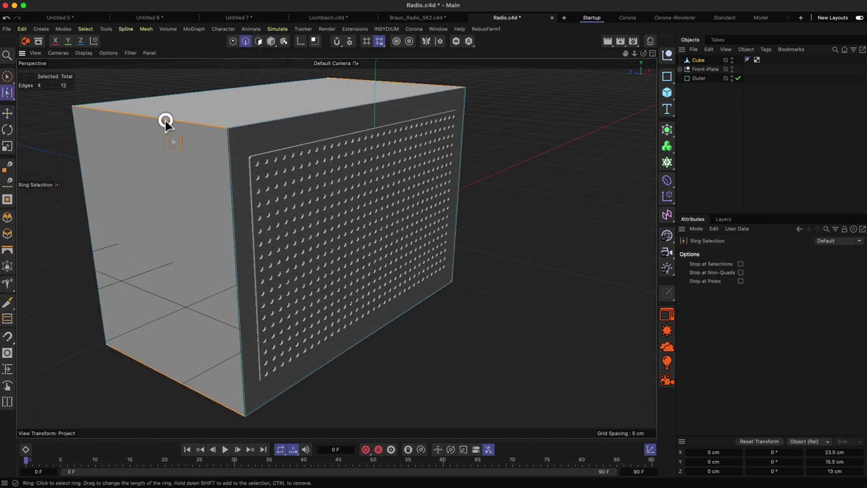
{"action": "left_click", "coordinate": [142, 129]}
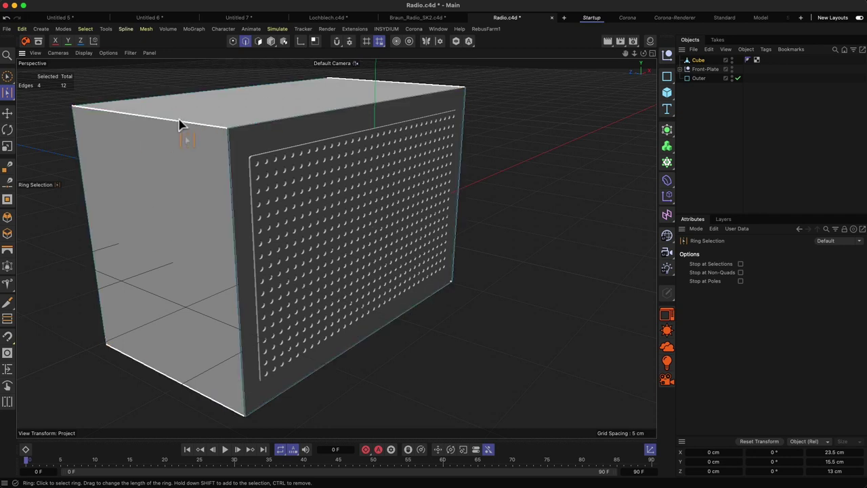
{"action": "left_click", "coordinate": [179, 126]}
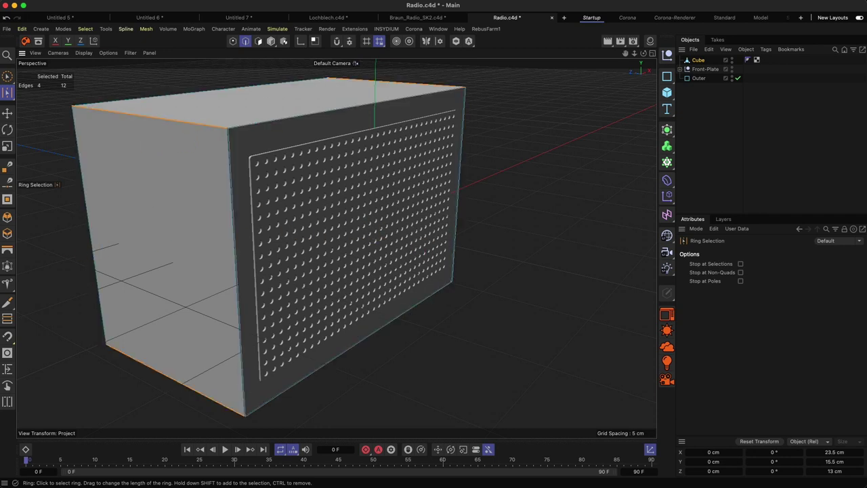
Step: Bevel the four depth edges of the cube with a 1 cm offset and 5 subdivisions
{"action": "left_click", "coordinate": [7, 218]}
{"action": "left_click_drag", "start_coordinate": [222, 115], "coordinate": [277, 335]}
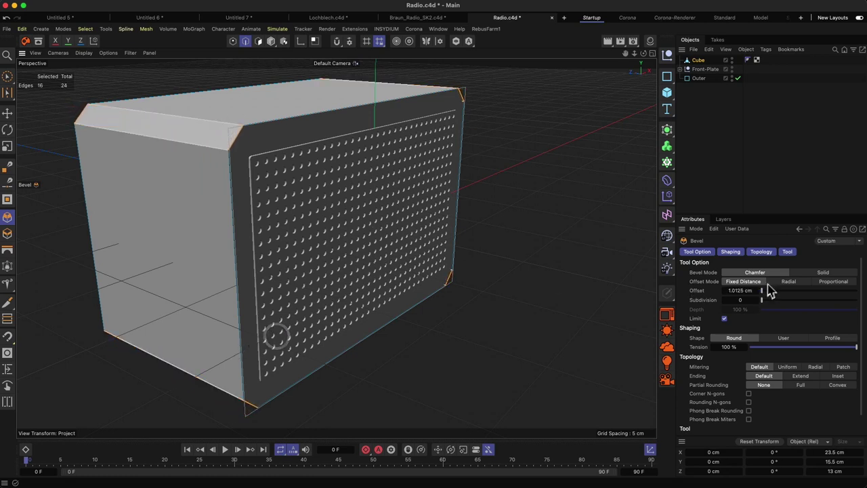
{"action": "double_click", "coordinate": [740, 290]}
{"action": "type", "text": "1"}
{"action": "key", "text": "Tab"}
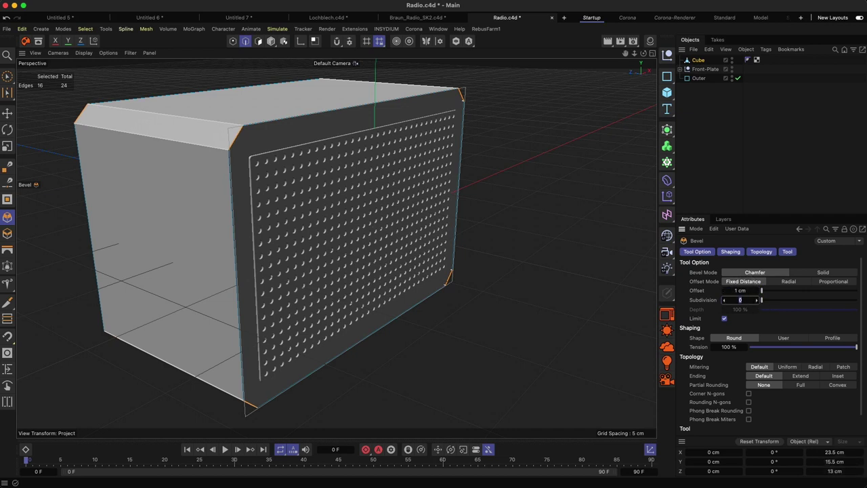
{"action": "type", "text": "5"}
{"action": "key", "text": "Tab"}
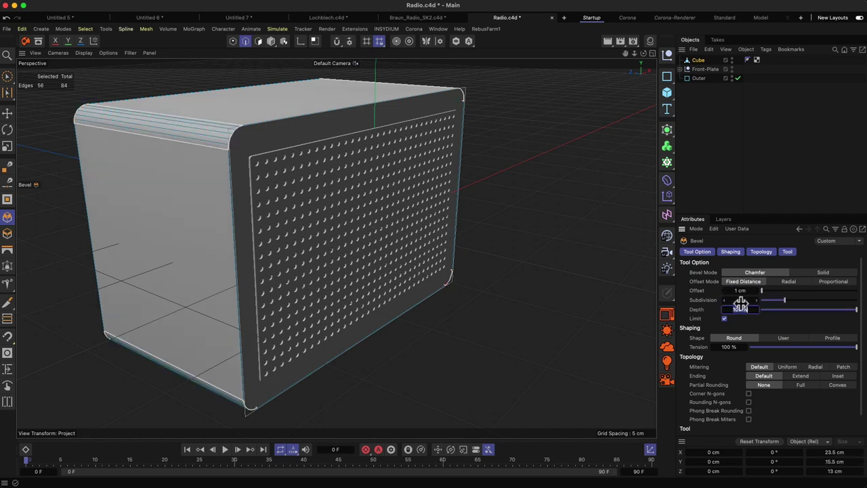
Step: Reduce the subdivision of the casing's edge bevel to 2
{"action": "right_click_drag", "start_coordinate": [149, 139], "coordinate": [171, 112], "text": "alt"}
{"action": "left_click_drag", "start_coordinate": [170, 110], "coordinate": [230, 136], "text": "alt"}
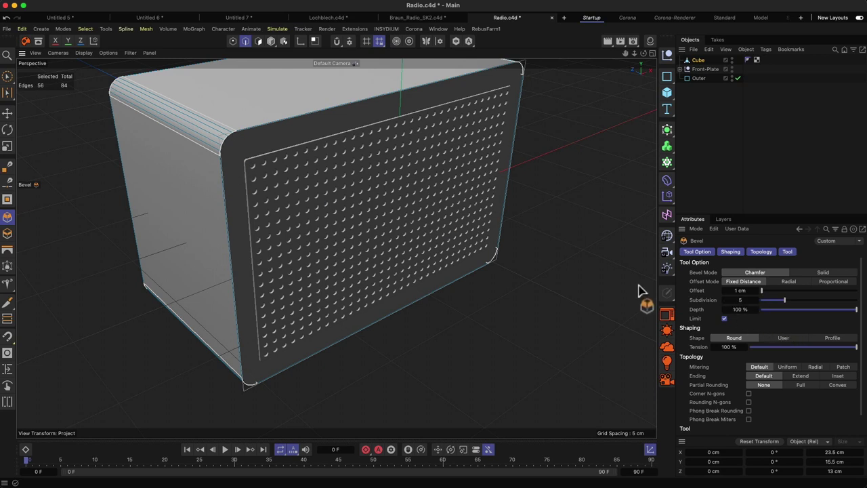
{"action": "double_click", "coordinate": [746, 301]}
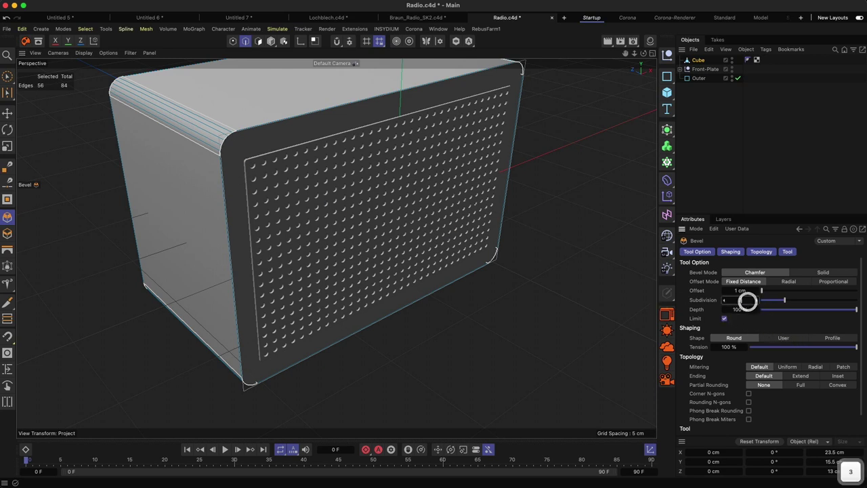
{"action": "type", "text": "2"}
{"action": "key", "text": "Tab"}
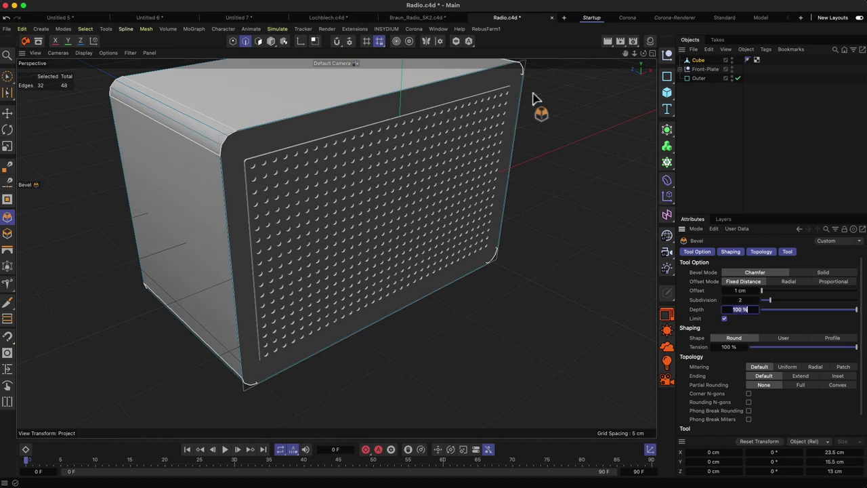
Step: Inset the casing's front polygon by about 0.36 cm to form a narrow rim around the front plate
{"action": "left_click_drag", "start_coordinate": [625, 53], "coordinate": [235, 380]}
{"action": "left_click_drag", "start_coordinate": [651, 53], "coordinate": [229, 336]}
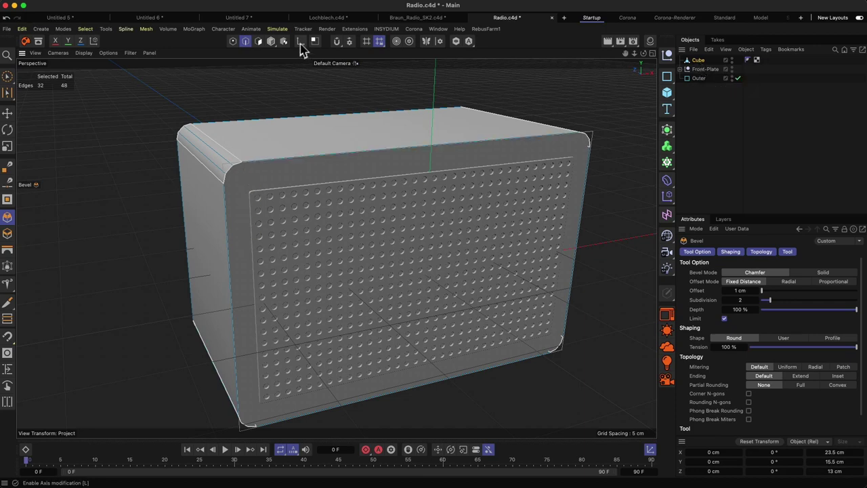
{"action": "left_click", "coordinate": [258, 41]}
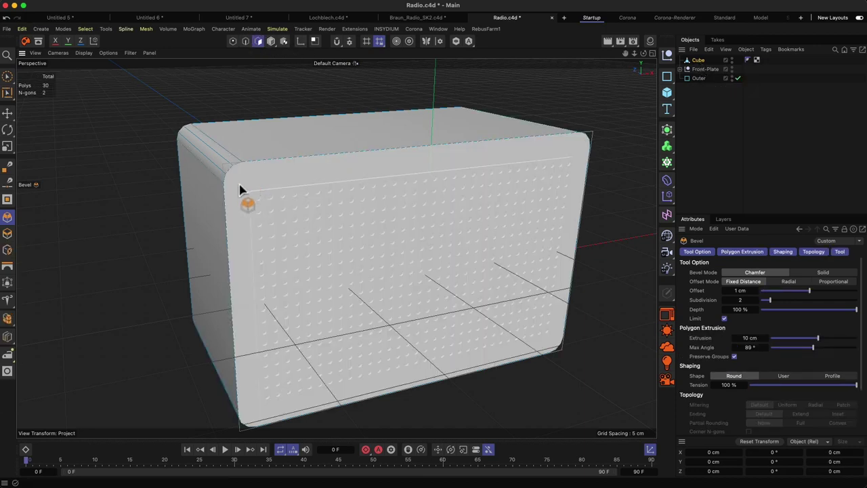
{"action": "left_click_drag", "start_coordinate": [240, 189], "coordinate": [242, 178]}
{"action": "left_click", "coordinate": [253, 176]}
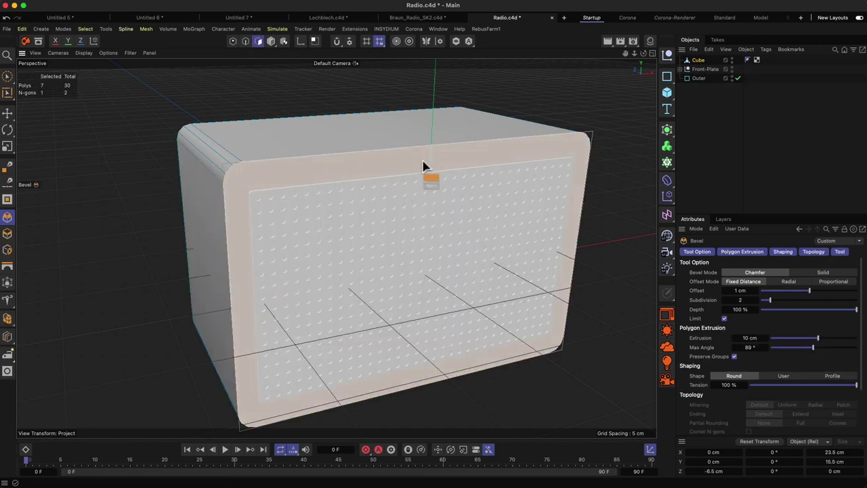
{"action": "left_click", "coordinate": [8, 250]}
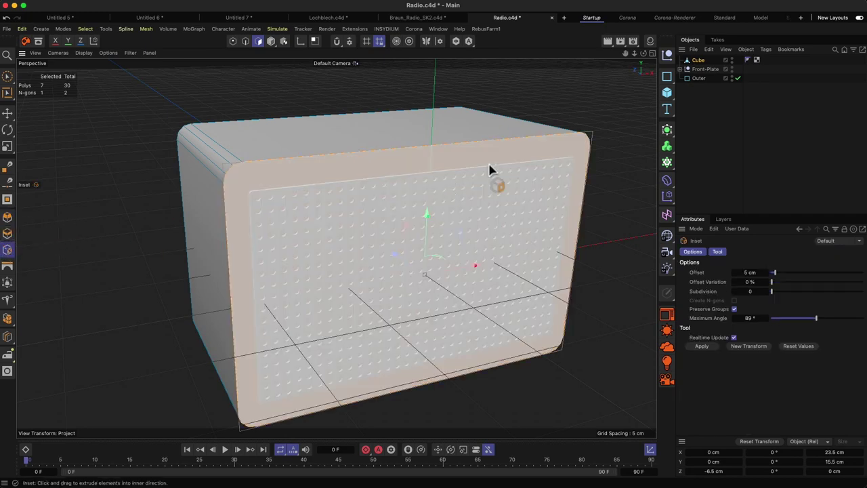
{"action": "left_click_drag", "start_coordinate": [233, 352], "coordinate": [213, 365]}
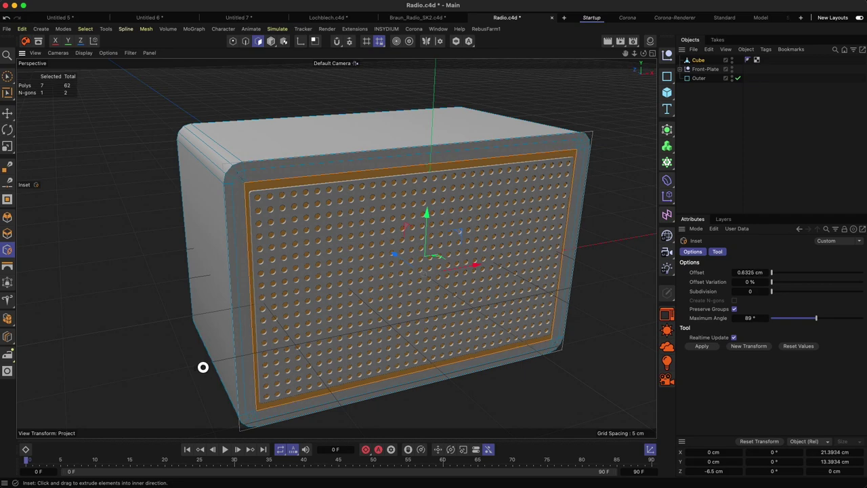
{"action": "left_click_drag", "start_coordinate": [200, 369], "coordinate": [211, 368]}
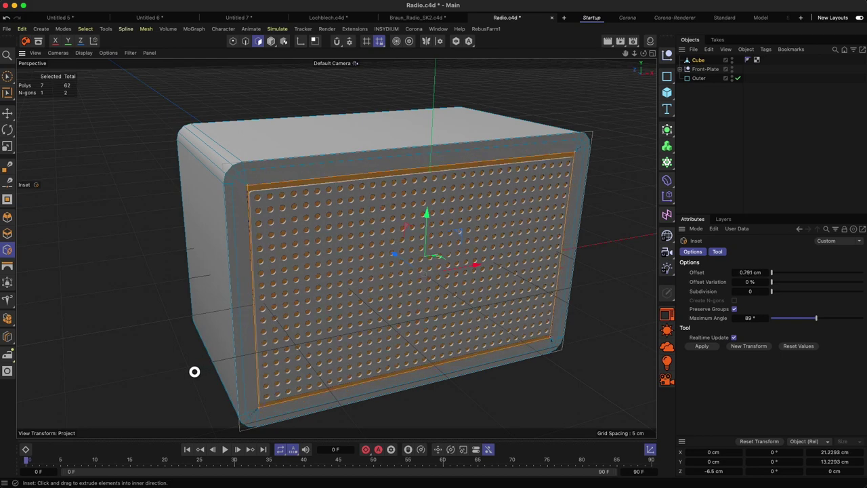
{"action": "left_click_drag", "start_coordinate": [195, 371], "coordinate": [203, 369]}
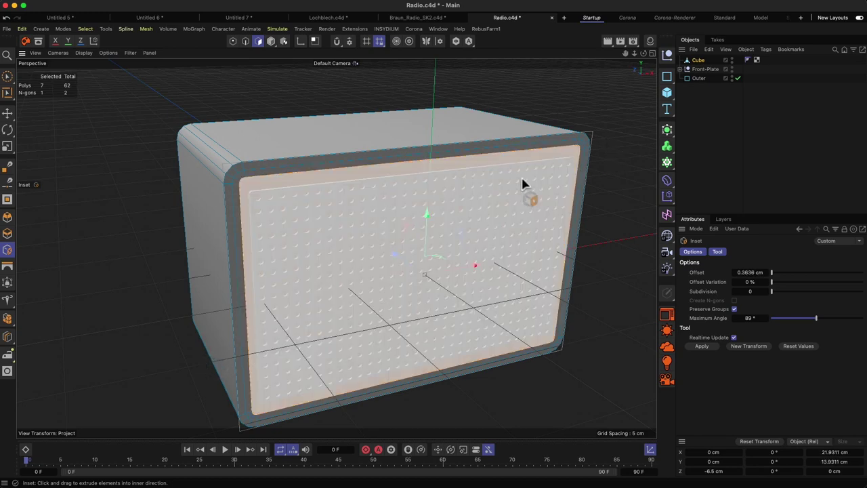
Step: Scale the inset front polygon to about 12.75 cm in Y and 21.16 cm in X to fit the perforated plate more closely
{"action": "key", "text": "t"}
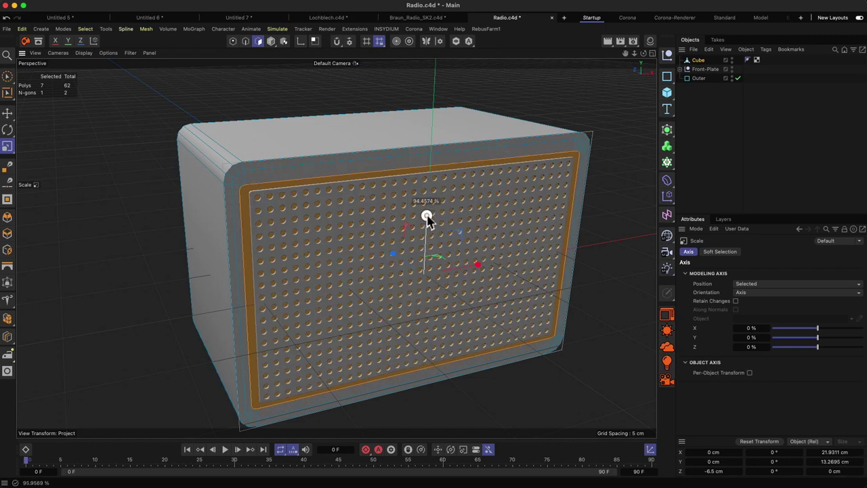
{"action": "left_click_drag", "start_coordinate": [427, 218], "coordinate": [428, 220]}
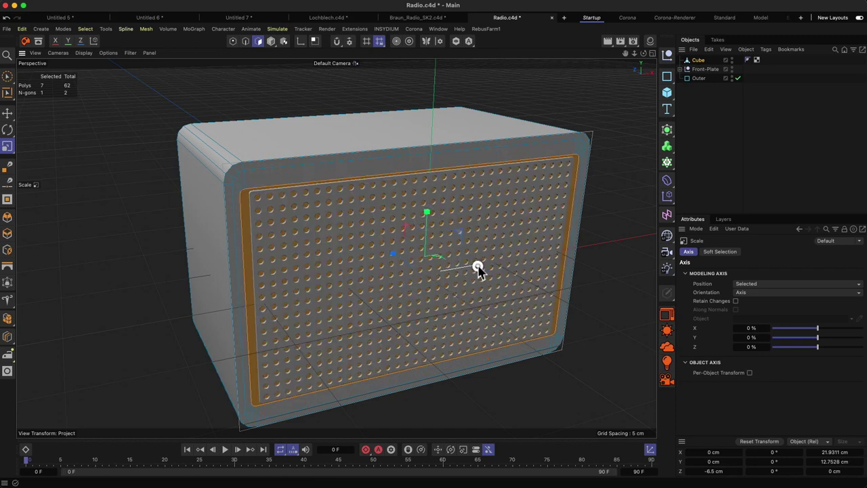
{"action": "left_click_drag", "start_coordinate": [476, 265], "coordinate": [476, 265]}
Step: Move the inset front polygon back into the casing along Z to about -5.4 cm, forming a slanted recess behind the rim
{"action": "left_click_drag", "start_coordinate": [352, 226], "coordinate": [304, 193], "text": "alt"}
{"action": "left_click_drag", "start_coordinate": [440, 250], "coordinate": [412, 232], "text": "alt"}
{"action": "key", "text": "e"}
{"action": "left_click_drag", "start_coordinate": [344, 244], "coordinate": [334, 233]}
{"action": "left_click_drag", "start_coordinate": [286, 188], "coordinate": [185, 199], "text": "alt"}
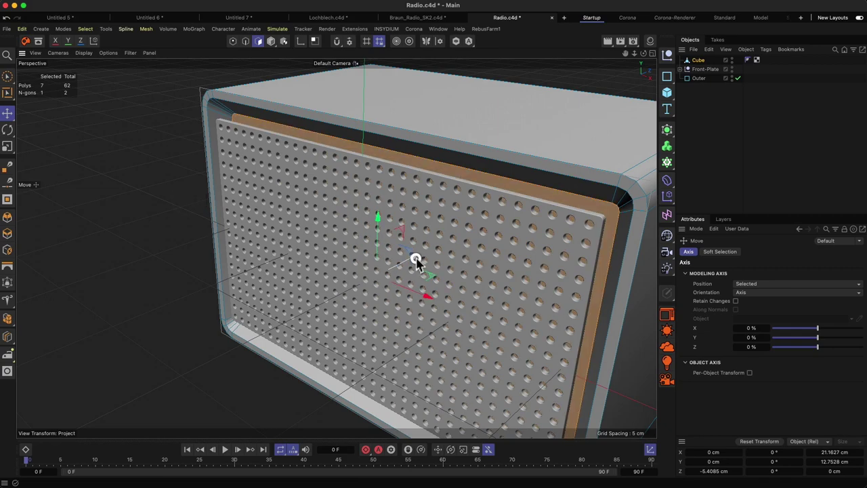
Step: Move the recessed front polygon to about -5.56 cm in Z and inset it by about 0.12 cm around the perforated plate
{"action": "left_click_drag", "start_coordinate": [416, 262], "coordinate": [459, 209]}
{"action": "mouse_move", "coordinate": [190, 207]}
{"action": "left_mouse_down", "text": "alt"}
{"action": "mouse_move", "coordinate": [190, 174]}
{"action": "mouse_move", "coordinate": [180, 199]}
{"action": "mouse_move", "coordinate": [152, 203]}
{"action": "mouse_move", "coordinate": [199, 196]}
{"action": "mouse_move", "coordinate": [203, 207]}
{"action": "left_mouse_up", "text": "alt"}
{"action": "key", "text": "i"}
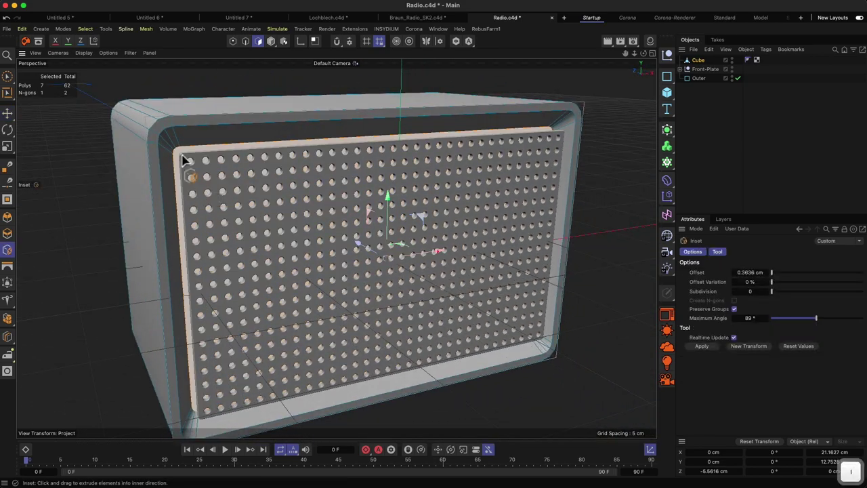
{"action": "scroll", "coordinate": [205, 176], "scroll_direction": "up", "scroll_amount": 10}
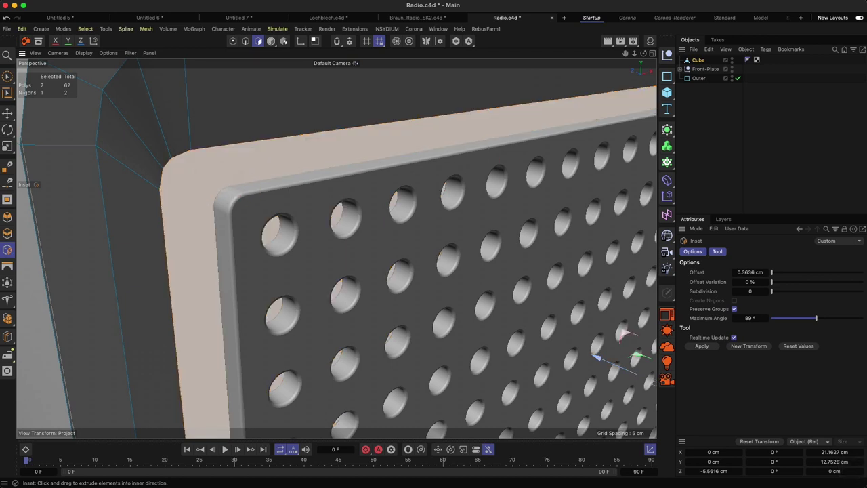
{"action": "left_click_drag", "start_coordinate": [230, 356], "coordinate": [226, 359]}
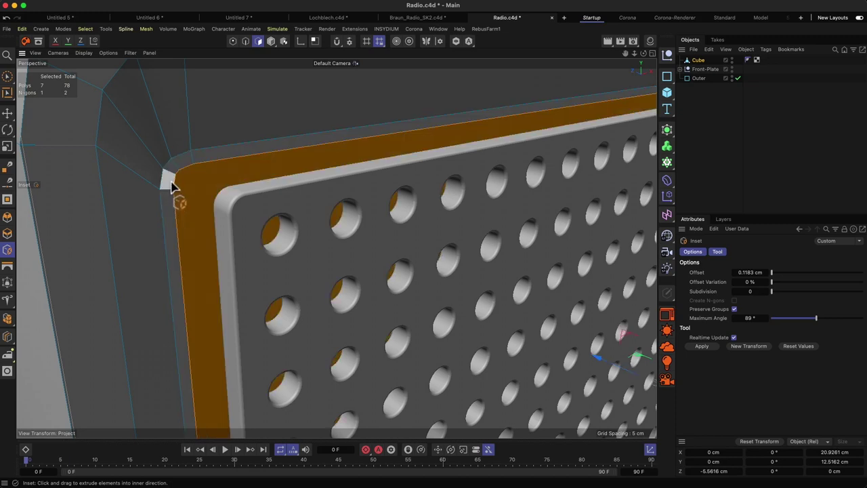
{"action": "mouse_move", "coordinate": [173, 186]}
{"action": "left_mouse_down"}
{"action": "mouse_move", "coordinate": [201, 170]}
{"action": "mouse_move", "coordinate": [169, 193]}
{"action": "left_mouse_up"}
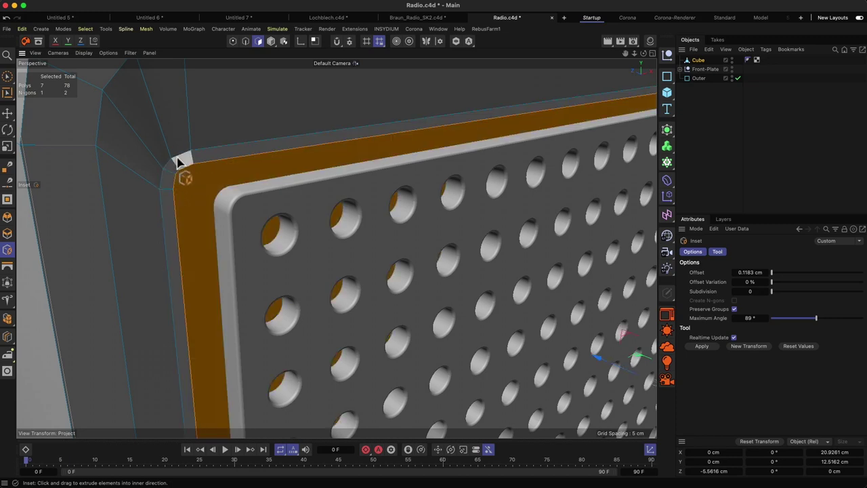
{"action": "left_click_drag", "start_coordinate": [177, 163], "coordinate": [200, 160]}
Step: Select the casing's rear polygon and inset it by about 0.76 cm
{"action": "right_click_drag", "start_coordinate": [190, 155], "coordinate": [188, 263]}
{"action": "left_click_drag", "start_coordinate": [147, 164], "coordinate": [315, 168], "text": "alt"}
{"action": "right_click_drag", "start_coordinate": [267, 167], "coordinate": [238, 230]}
{"action": "left_click_drag", "start_coordinate": [238, 230], "coordinate": [383, 181]}
{"action": "left_click", "coordinate": [196, 192]}
{"action": "right_click_drag", "start_coordinate": [178, 178], "coordinate": [228, 155]}
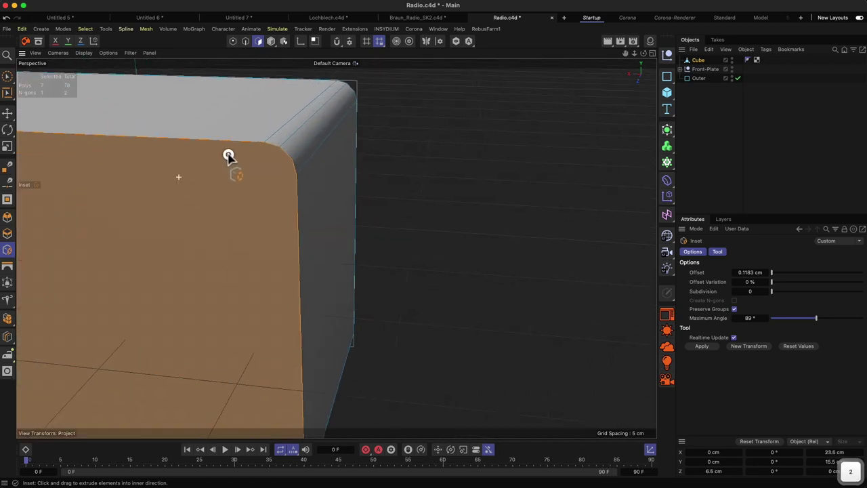
{"action": "left_click_drag", "start_coordinate": [229, 155], "coordinate": [360, 173]}
{"action": "left_click_drag", "start_coordinate": [222, 357], "coordinate": [195, 373]}
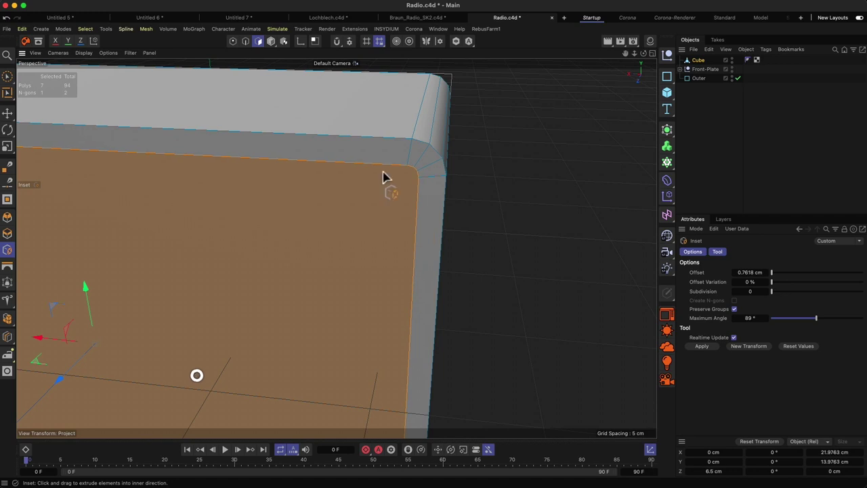
Step: Place the casing cube inside a Subdivision Surface as its parent object
{"action": "key", "text": "k"}
{"action": "key", "text": "l"}
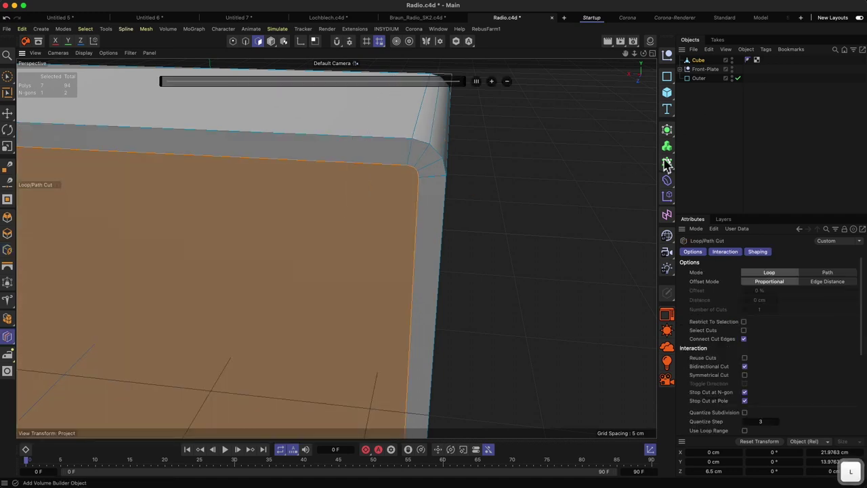
{"action": "left_click", "coordinate": [669, 133], "text": "alt"}
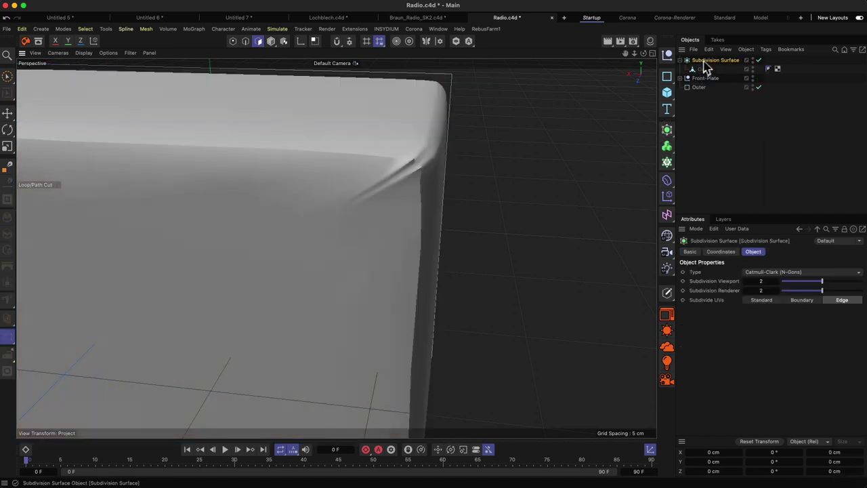
{"action": "left_click_drag", "start_coordinate": [414, 179], "coordinate": [377, 184], "text": "alt"}
{"action": "key", "text": "1"}
{"action": "right_click_drag", "start_coordinate": [404, 213], "coordinate": [309, 218]}
{"action": "left_click_drag", "start_coordinate": [354, 193], "coordinate": [253, 183], "text": "alt"}
Step: Add supporting loop cuts around the casing's front edge: on the outer walls at about 99.2% and along both borders of the front rim
{"action": "left_click", "coordinate": [700, 69]}
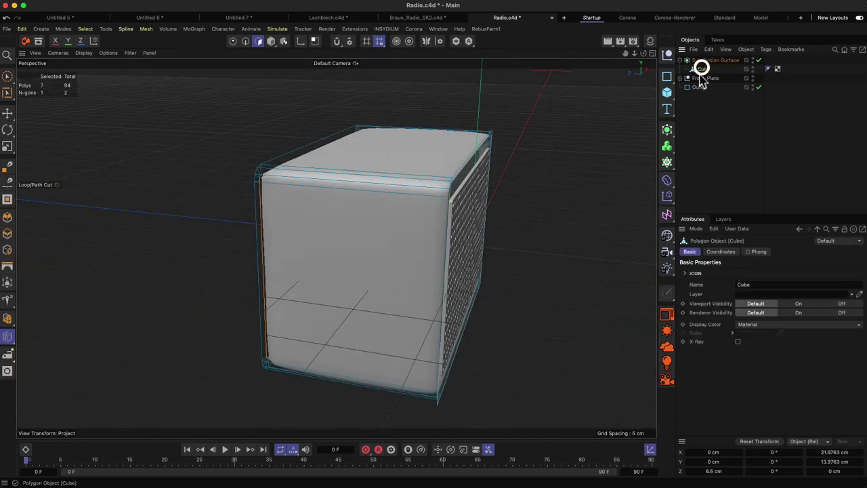
{"action": "scroll", "coordinate": [441, 185], "scroll_direction": "up", "scroll_amount": 6}
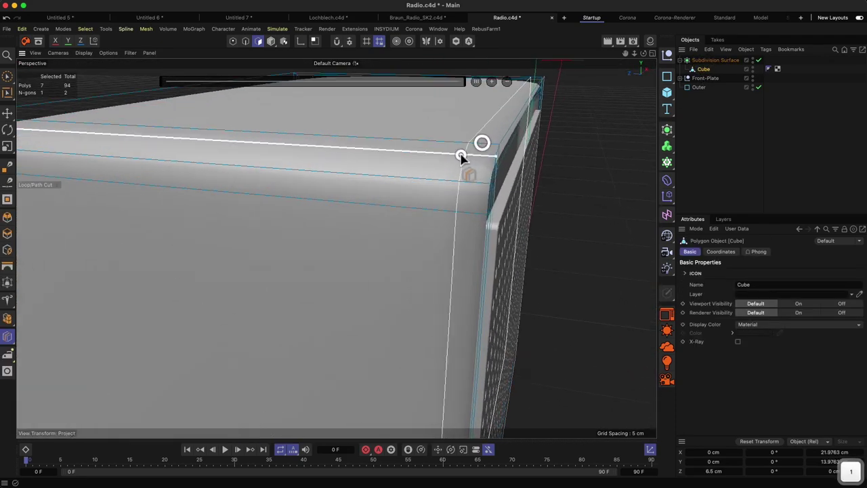
{"action": "key", "text": "2"}
{"action": "left_click_drag", "start_coordinate": [461, 155], "coordinate": [394, 169]}
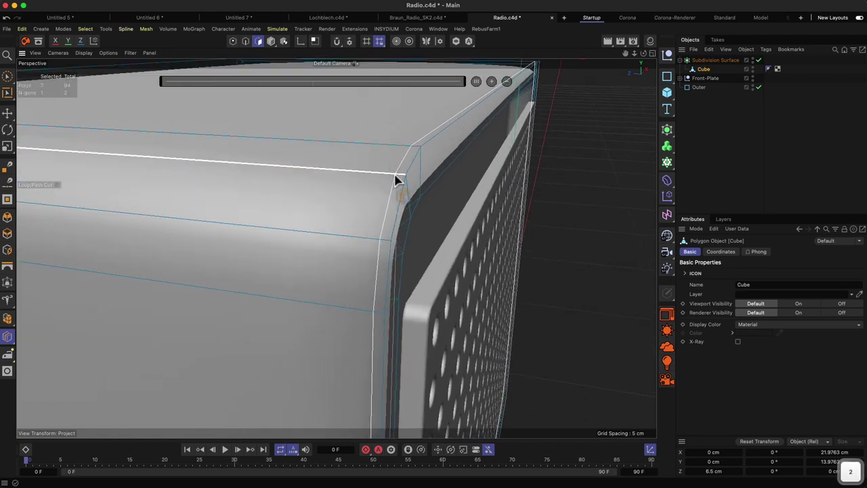
{"action": "mouse_move", "coordinate": [397, 180]}
{"action": "left_mouse_down", "text": "alt"}
{"action": "mouse_move", "coordinate": [421, 188]}
{"action": "mouse_move", "coordinate": [397, 163]}
{"action": "left_mouse_up", "text": "alt"}
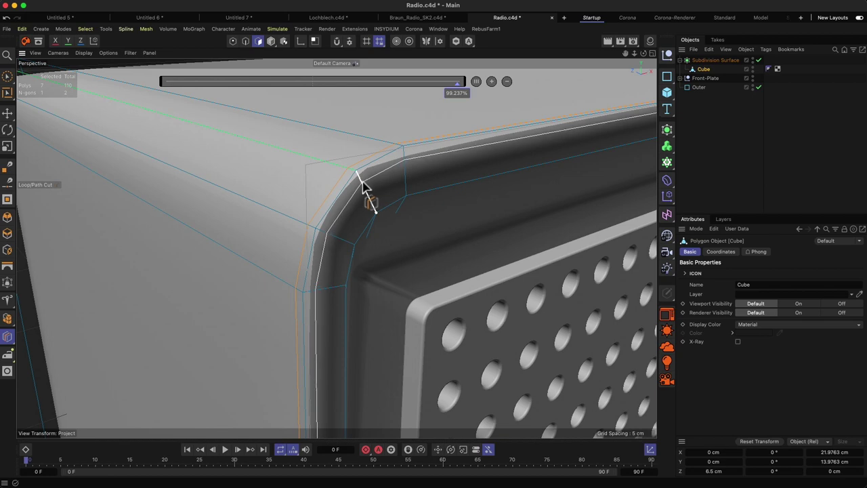
{"action": "left_click", "coordinate": [359, 180]}
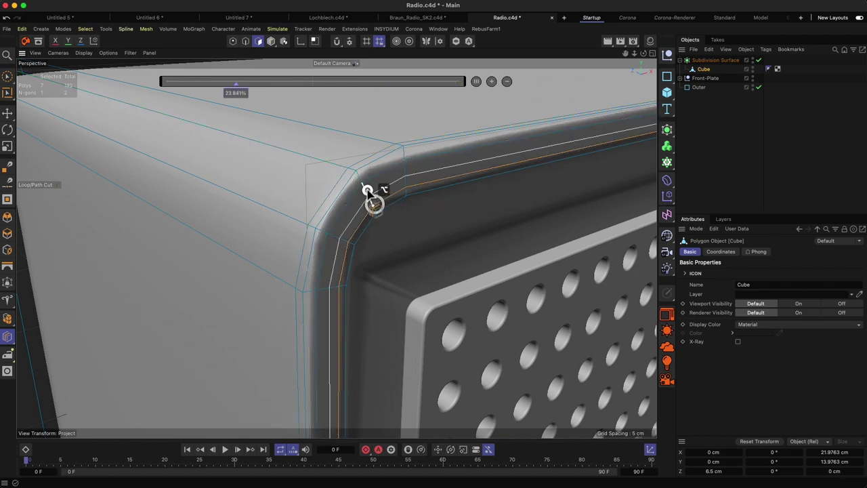
Step: Add loop cuts around the slanted recess walls, one close to the front rim and one close to the perforated plate
{"action": "left_click_drag", "start_coordinate": [368, 193], "coordinate": [304, 159], "text": "alt"}
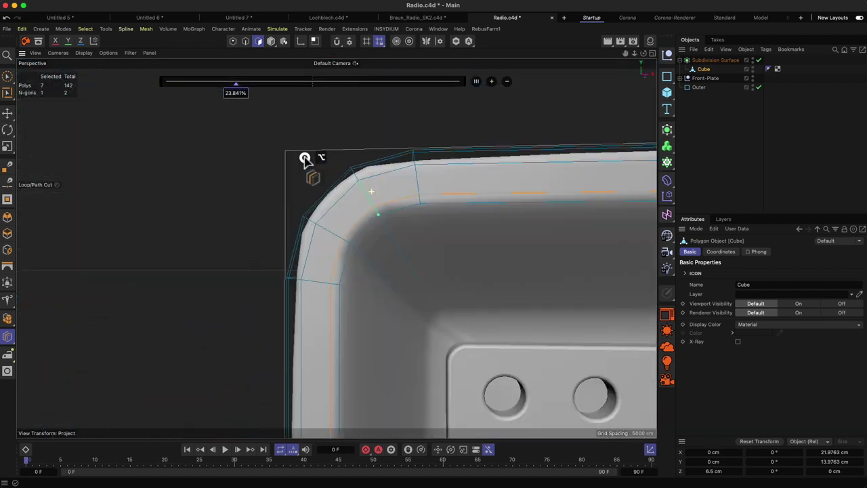
{"action": "left_click", "coordinate": [386, 226]}
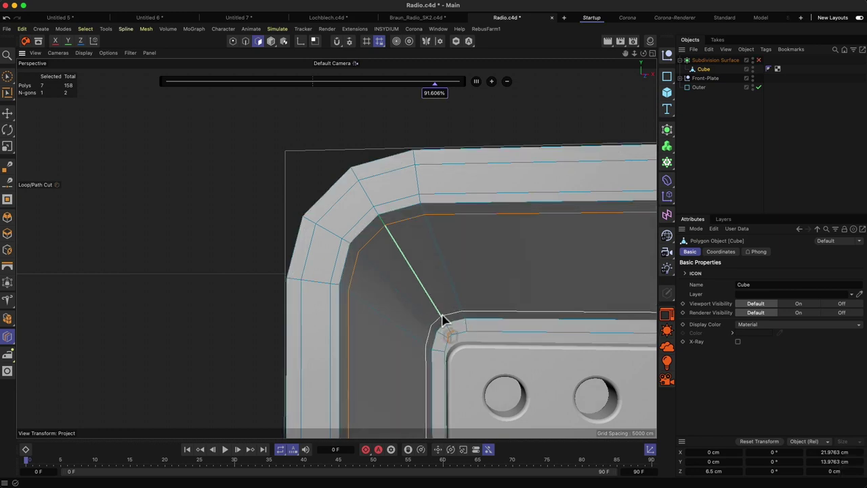
{"action": "left_click", "coordinate": [441, 313]}
{"action": "left_click_drag", "start_coordinate": [481, 310], "coordinate": [495, 327], "text": "alt"}
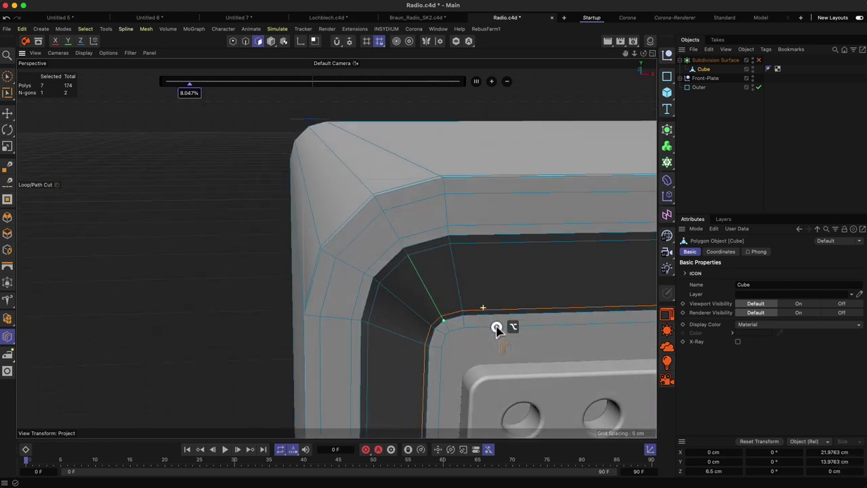
Step: Add supporting loop cuts around the casing's rear edge, on the outer walls at about 0.8% and on the inset rear band
{"action": "scroll", "coordinate": [495, 327], "scroll_direction": "down", "scroll_amount": 5}
{"action": "left_click_drag", "start_coordinate": [495, 358], "coordinate": [426, 269]}
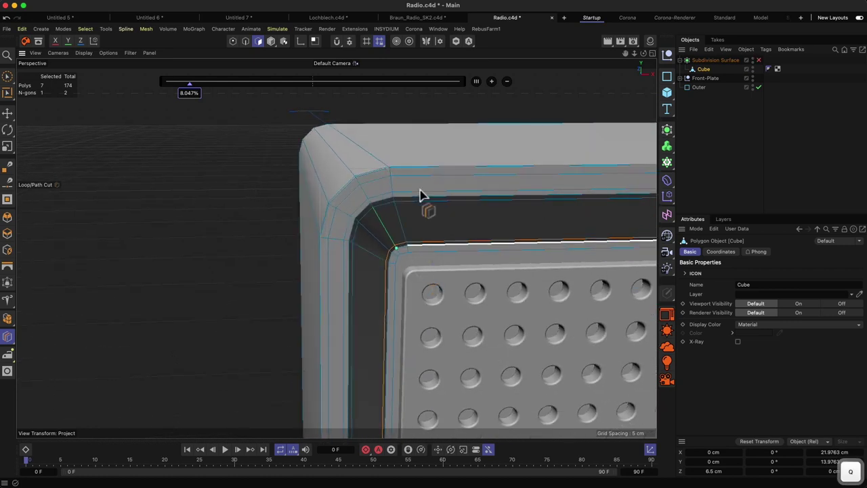
{"action": "mouse_move", "coordinate": [422, 172]}
{"action": "left_mouse_down", "text": "alt"}
{"action": "mouse_move", "coordinate": [400, 170]}
{"action": "mouse_move", "coordinate": [412, 168]}
{"action": "left_mouse_up", "text": "alt"}
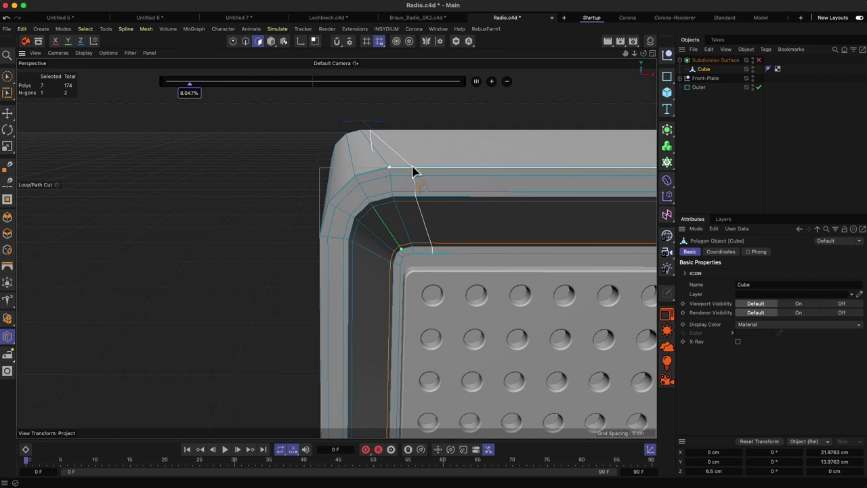
{"action": "left_click_drag", "start_coordinate": [404, 174], "coordinate": [453, 178], "text": "alt"}
{"action": "right_click_drag", "start_coordinate": [429, 205], "coordinate": [429, 292]}
{"action": "left_click_drag", "start_coordinate": [429, 291], "coordinate": [378, 125]}
{"action": "left_click_drag", "start_coordinate": [373, 278], "coordinate": [147, 284], "text": "alt"}
{"action": "scroll", "coordinate": [609, 135], "scroll_direction": "up", "scroll_amount": 5}
{"action": "left_click", "coordinate": [597, 119]}
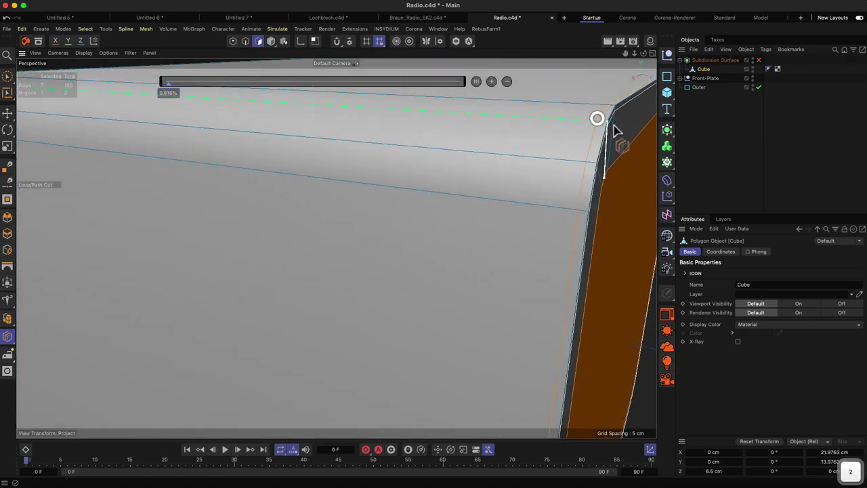
{"action": "left_click", "coordinate": [613, 122]}
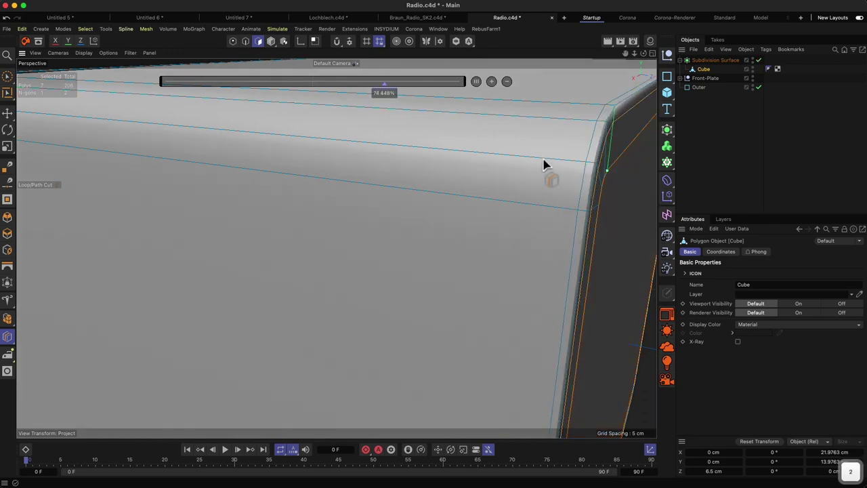
Step: Disable the subdivision and add loop cuts beside the casing's upper left corner, at about 98% across the top and 96.7% across the side wall
{"action": "scroll", "coordinate": [535, 285], "scroll_direction": "down", "scroll_amount": 10}
{"action": "left_click", "coordinate": [728, 113]}
{"action": "left_click_drag", "start_coordinate": [627, 183], "coordinate": [610, 162], "text": "alt"}
{"action": "scroll", "coordinate": [265, 166], "scroll_direction": "up", "scroll_amount": 8}
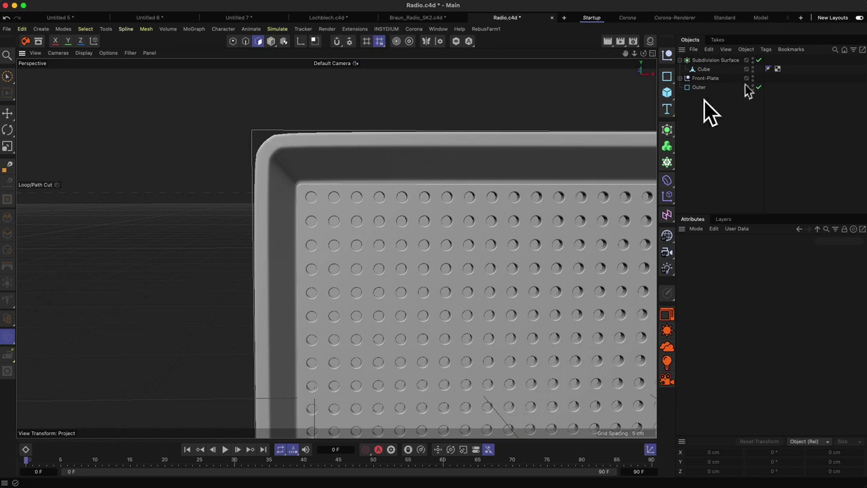
{"action": "left_click", "coordinate": [704, 73]}
{"action": "key", "text": "q"}
{"action": "left_click_drag", "start_coordinate": [323, 147], "coordinate": [327, 166], "text": "alt"}
{"action": "key", "text": "2"}
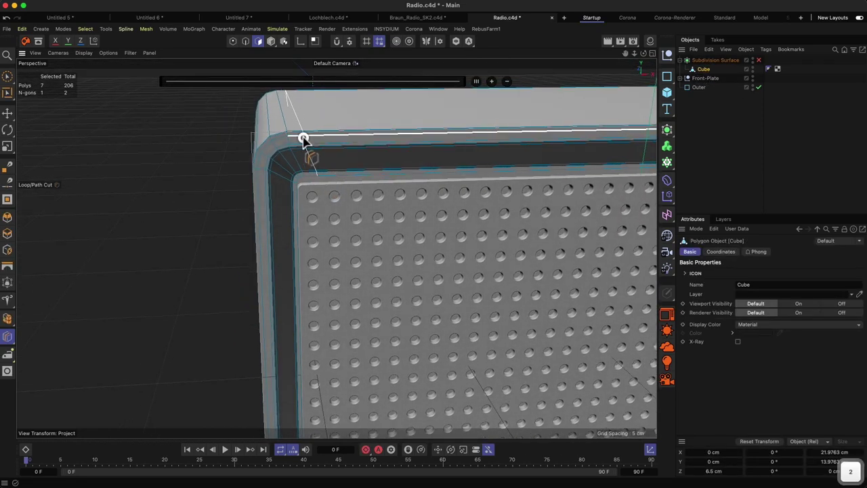
{"action": "left_click_drag", "start_coordinate": [301, 137], "coordinate": [311, 135]}
{"action": "left_click", "coordinate": [302, 139]}
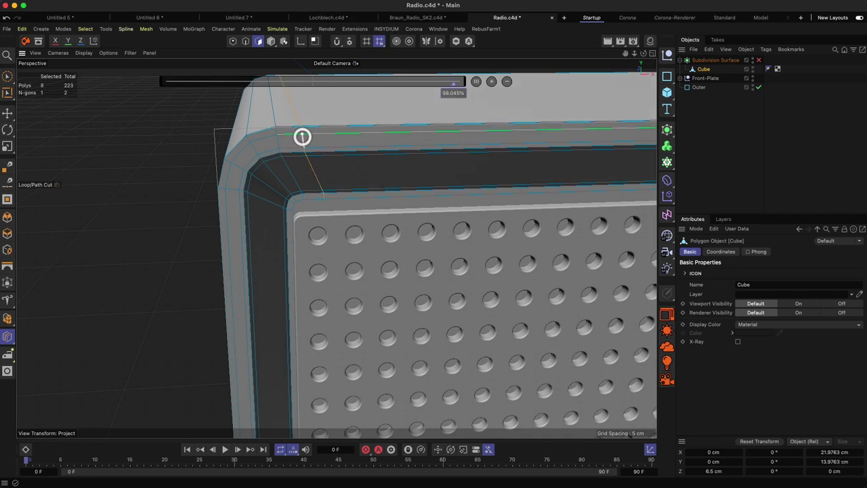
{"action": "left_click", "coordinate": [228, 218]}
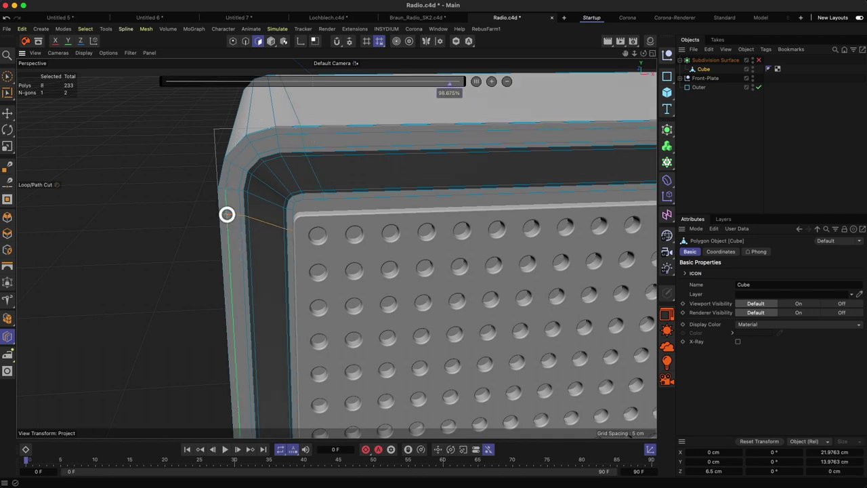
Step: Re-enable the subdivision and add loop cuts beside the lower left corner, at about 97.1% across the side wall and 97.7% across the bottom
{"action": "left_click_drag", "start_coordinate": [381, 201], "coordinate": [358, 211], "text": "alt"}
{"action": "key", "text": "2"}
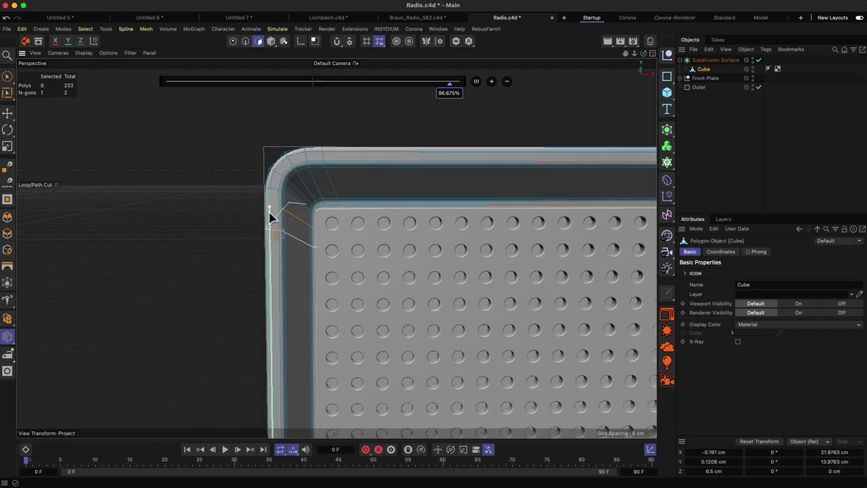
{"action": "key", "text": "2"}
{"action": "left_click_drag", "start_coordinate": [310, 275], "coordinate": [311, 296]}
{"action": "key", "text": "1"}
{"action": "left_click_drag", "start_coordinate": [330, 256], "coordinate": [340, 126]}
{"action": "key", "text": "2"}
{"action": "left_click_drag", "start_coordinate": [342, 376], "coordinate": [354, 302]}
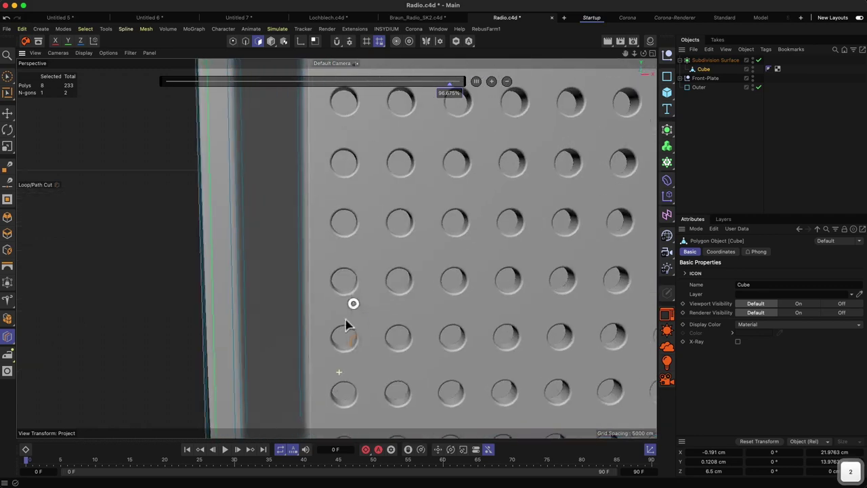
{"action": "key", "text": "1"}
{"action": "left_click_drag", "start_coordinate": [338, 342], "coordinate": [414, 133]}
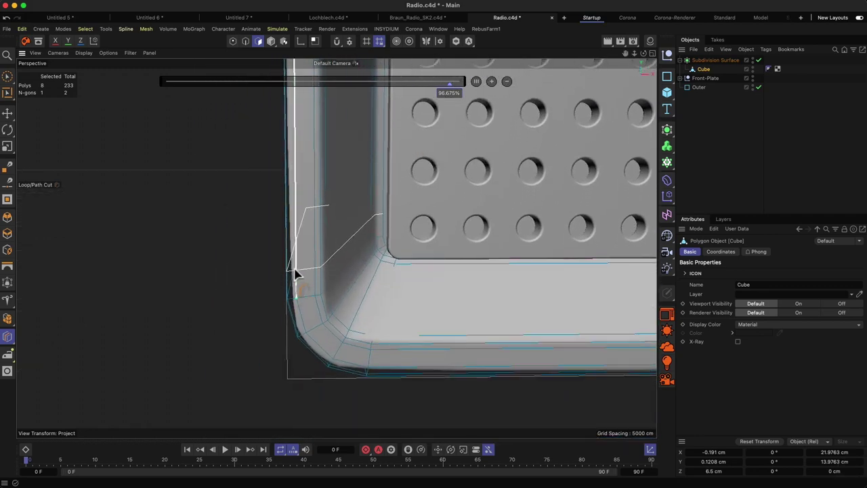
{"action": "left_click", "coordinate": [295, 268]}
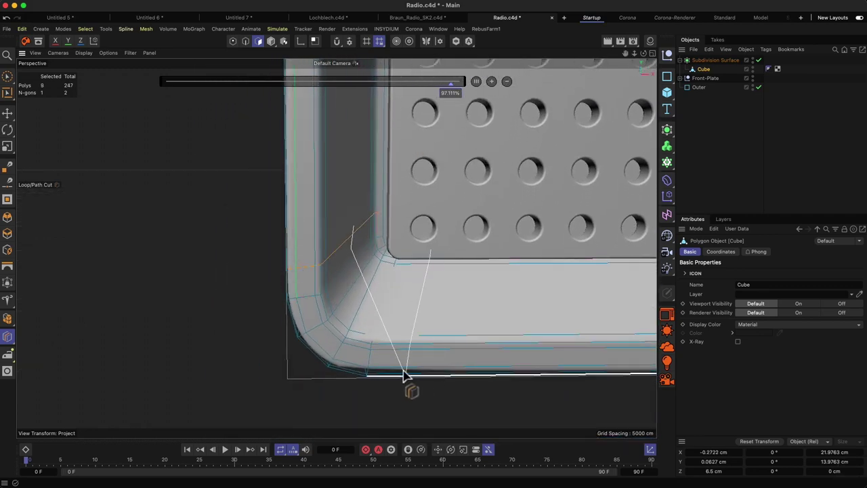
{"action": "left_click", "coordinate": [403, 371]}
Step: Add a loop cut at about 1.7% across the casing's bottom wall, close to the lower right corner
{"action": "key", "text": "2"}
{"action": "left_click_drag", "start_coordinate": [501, 291], "coordinate": [480, 377]}
{"action": "key", "text": "1"}
{"action": "left_click_drag", "start_coordinate": [452, 253], "coordinate": [279, 253]}
{"action": "left_click_drag", "start_coordinate": [609, 252], "coordinate": [345, 249]}
{"action": "key", "text": "2"}
{"action": "left_click_drag", "start_coordinate": [399, 286], "coordinate": [412, 263]}
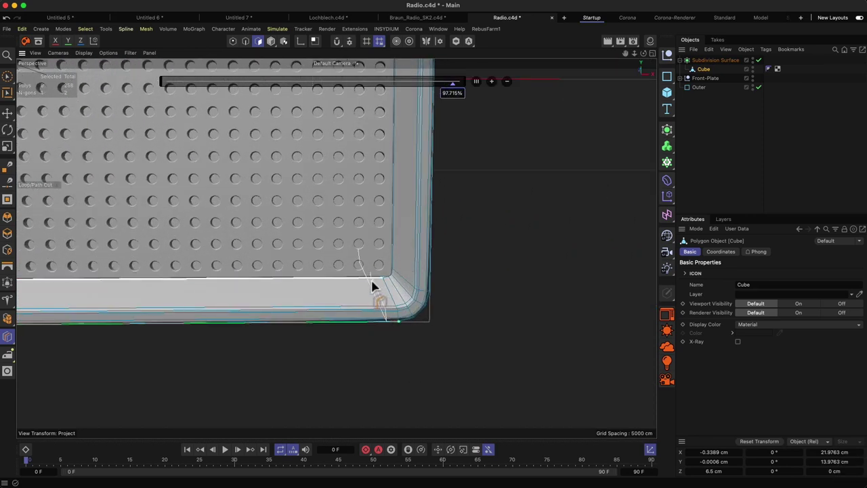
{"action": "left_click", "coordinate": [386, 308]}
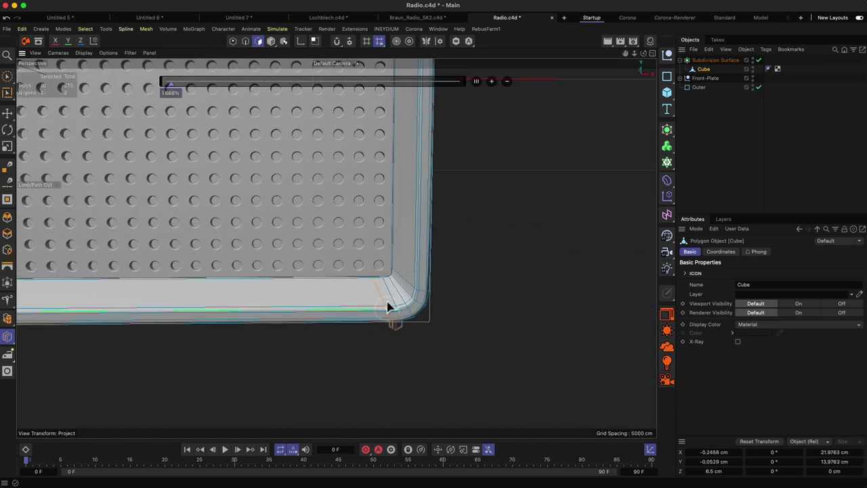
Step: Add a loop cut at about 3% across the casing's right side wall, just above its lower corner
{"action": "key", "text": "1"}
{"action": "left_click_drag", "start_coordinate": [252, 130], "coordinate": [230, 354]}
{"action": "left_click_drag", "start_coordinate": [399, 141], "coordinate": [391, 223]}
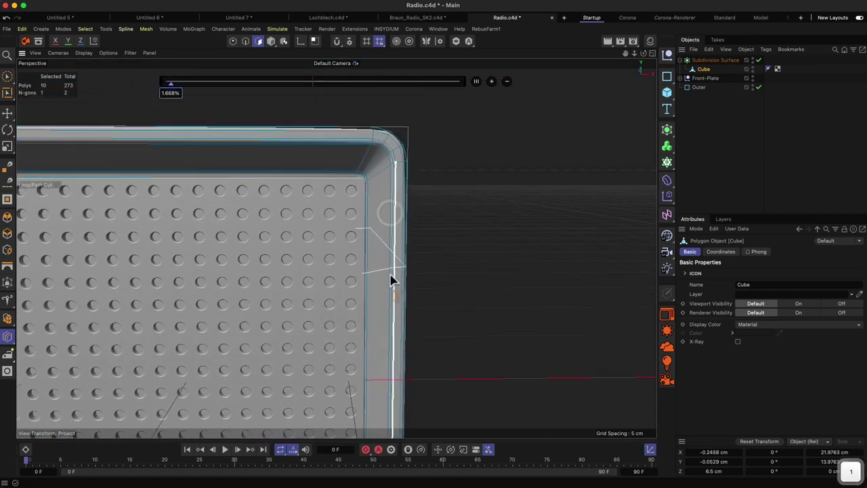
{"action": "left_click_drag", "start_coordinate": [390, 275], "coordinate": [373, 90]}
{"action": "key", "text": "2"}
{"action": "key", "text": "1"}
{"action": "left_click_drag", "start_coordinate": [365, 391], "coordinate": [392, 306]}
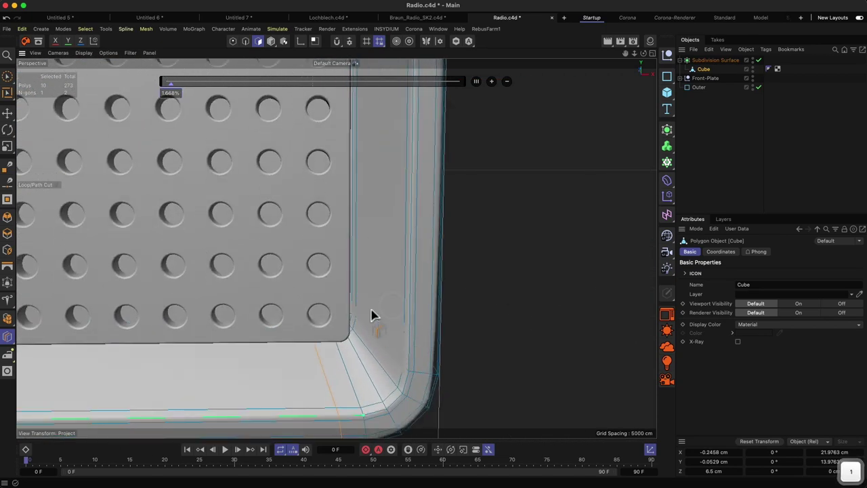
{"action": "left_click", "coordinate": [411, 343]}
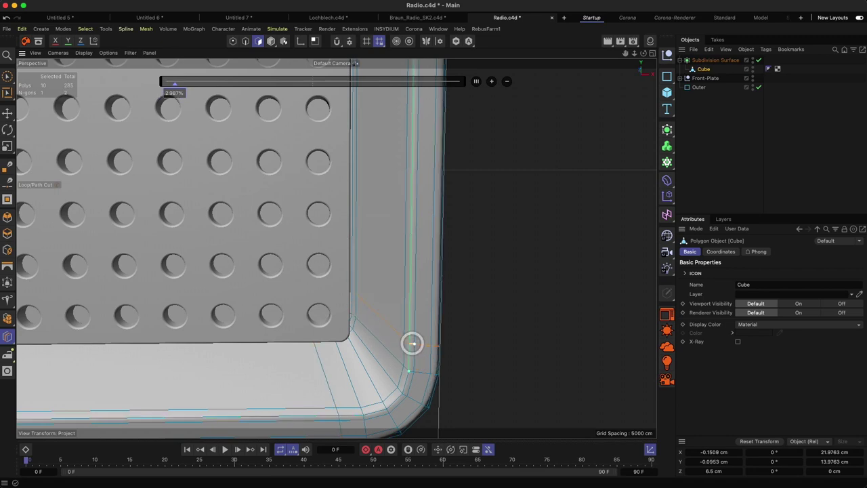
Step: Add loop cuts beside the casing's upper right corner, at about 97.1% across the side wall and 2.1% across the top
{"action": "key", "text": "2"}
{"action": "left_click_drag", "start_coordinate": [412, 342], "coordinate": [399, 344]}
{"action": "key", "text": "1"}
{"action": "left_click_drag", "start_coordinate": [214, 98], "coordinate": [229, 352]}
{"action": "key", "text": "2"}
{"action": "left_click_drag", "start_coordinate": [408, 257], "coordinate": [426, 267]}
{"action": "left_click", "coordinate": [427, 265]}
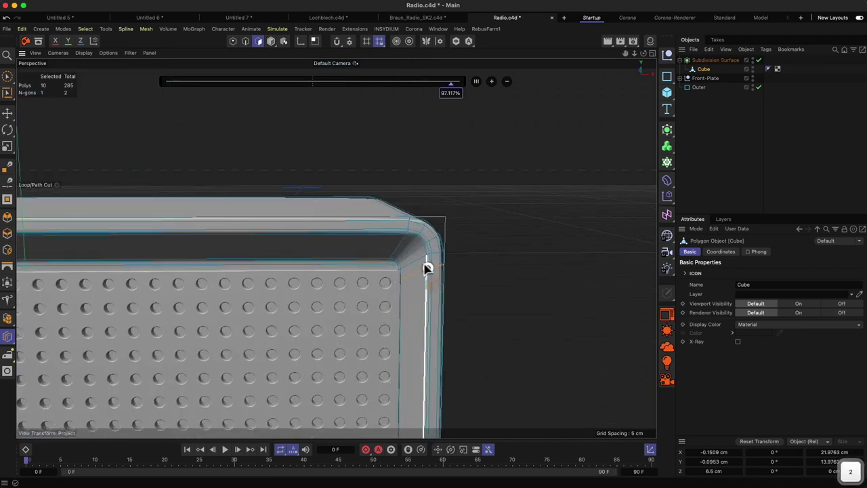
{"action": "left_click", "coordinate": [393, 220]}
{"action": "key", "text": "1"}
{"action": "right_click_drag", "start_coordinate": [364, 263], "coordinate": [346, 367]}
{"action": "left_click_drag", "start_coordinate": [264, 288], "coordinate": [311, 282], "text": "alt"}
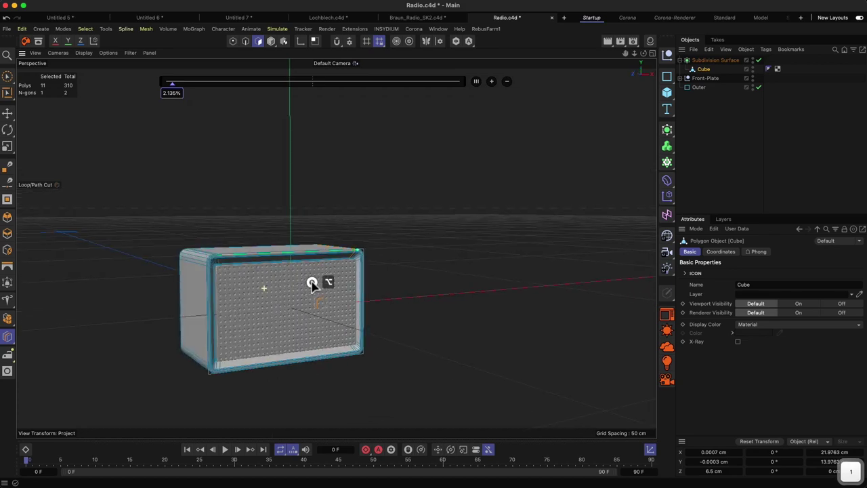
Step: Move the smoothed casing back along its depth axis by about 0.83 cm, to a Z position of about 5.73 cm
{"action": "left_click", "coordinate": [271, 41]}
{"action": "right_click_drag", "start_coordinate": [253, 305], "coordinate": [245, 260], "text": "alt"}
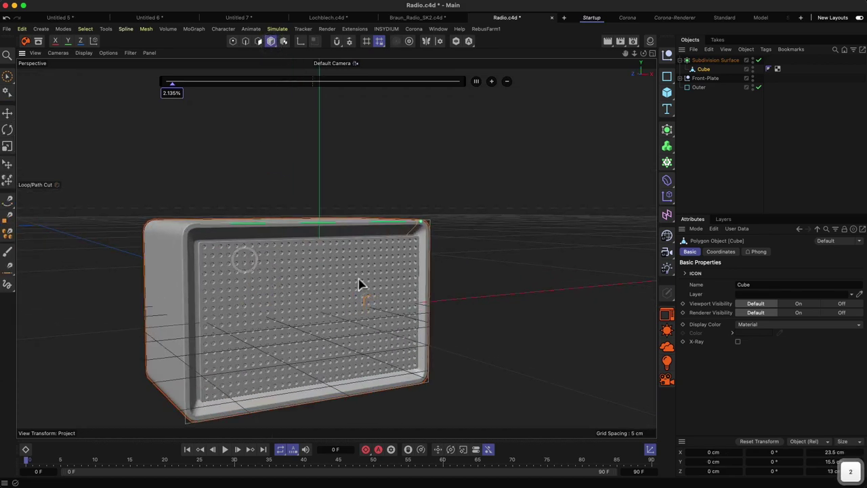
{"action": "left_click_drag", "start_coordinate": [359, 284], "coordinate": [265, 283], "text": "alt"}
{"action": "left_click_drag", "start_coordinate": [324, 336], "coordinate": [340, 232], "text": "alt"}
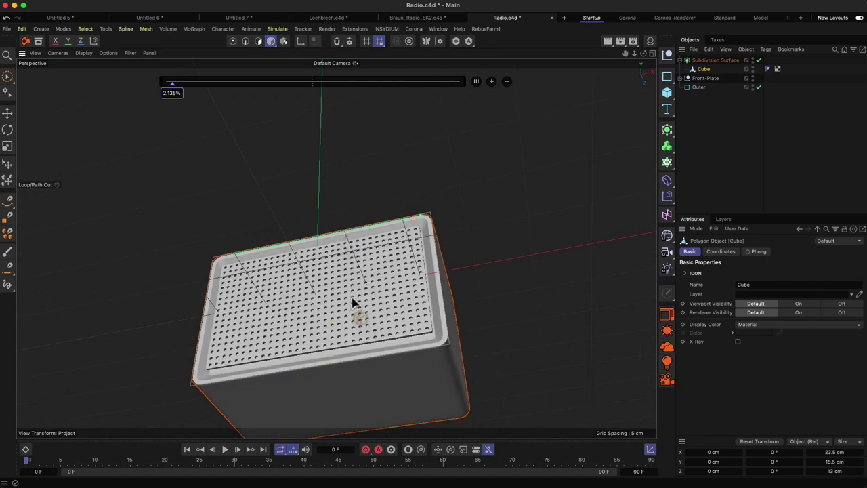
{"action": "left_click_drag", "start_coordinate": [353, 301], "coordinate": [413, 367], "text": "alt"}
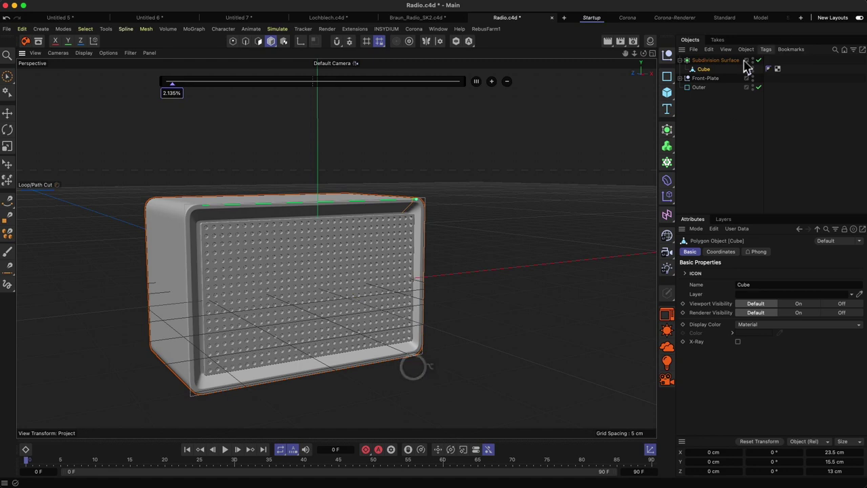
{"action": "left_click", "coordinate": [715, 60]}
{"action": "key", "text": "e"}
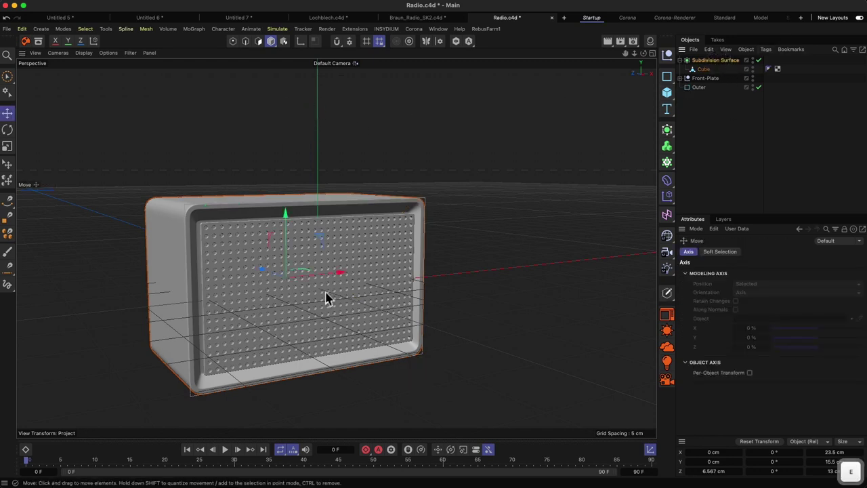
{"action": "right_click_drag", "start_coordinate": [248, 276], "coordinate": [270, 271], "text": "alt"}
{"action": "left_click_drag", "start_coordinate": [245, 263], "coordinate": [253, 265]}
{"action": "right_click_drag", "start_coordinate": [251, 267], "coordinate": [251, 268], "text": "alt"}
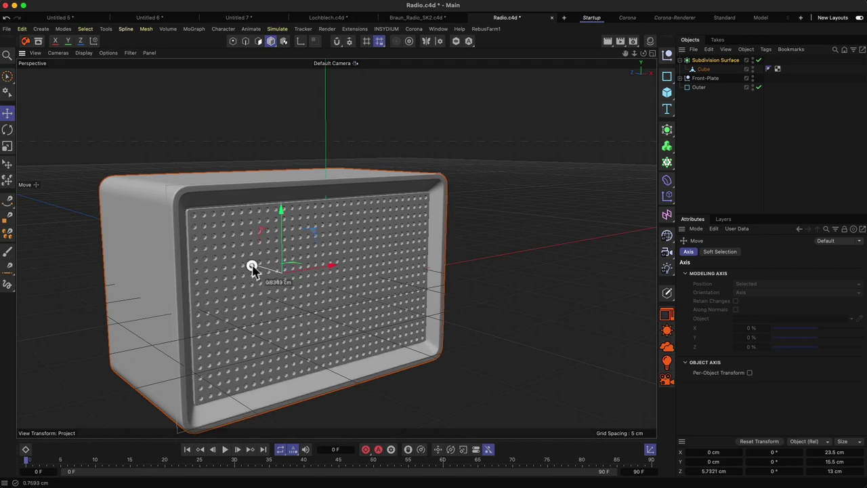
Step: Hide the grid in the perspective view
{"action": "left_click_drag", "start_coordinate": [251, 267], "coordinate": [178, 265], "text": "alt"}
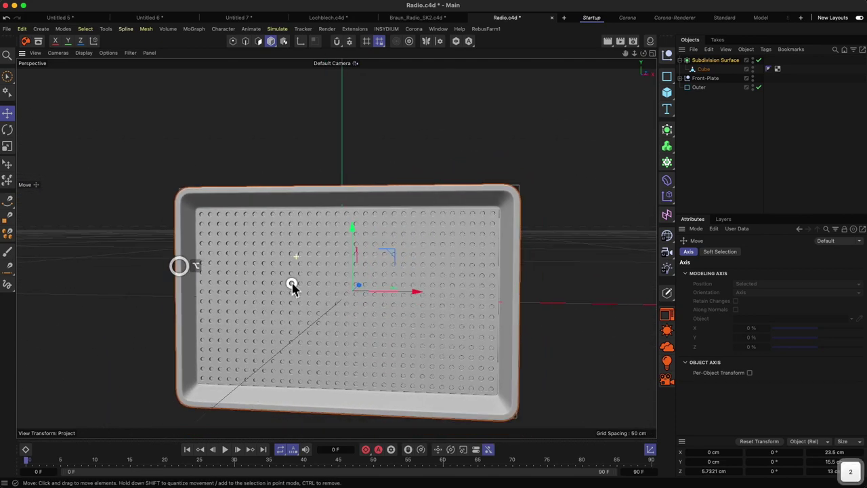
{"action": "left_click_drag", "start_coordinate": [292, 287], "coordinate": [341, 283], "text": "alt"}
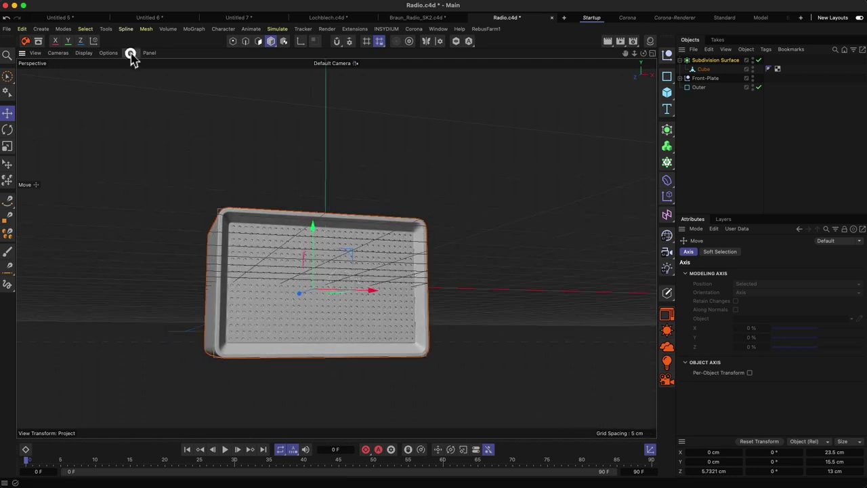
{"action": "left_click_drag", "start_coordinate": [130, 53], "coordinate": [146, 111]}
{"action": "left_click_drag", "start_coordinate": [315, 338], "coordinate": [327, 277]}
{"action": "mouse_move", "coordinate": [329, 257]}
{"action": "left_mouse_down", "text": "alt"}
{"action": "mouse_move", "coordinate": [342, 273]}
{"action": "mouse_move", "coordinate": [320, 268]}
{"action": "left_mouse_up", "text": "alt"}
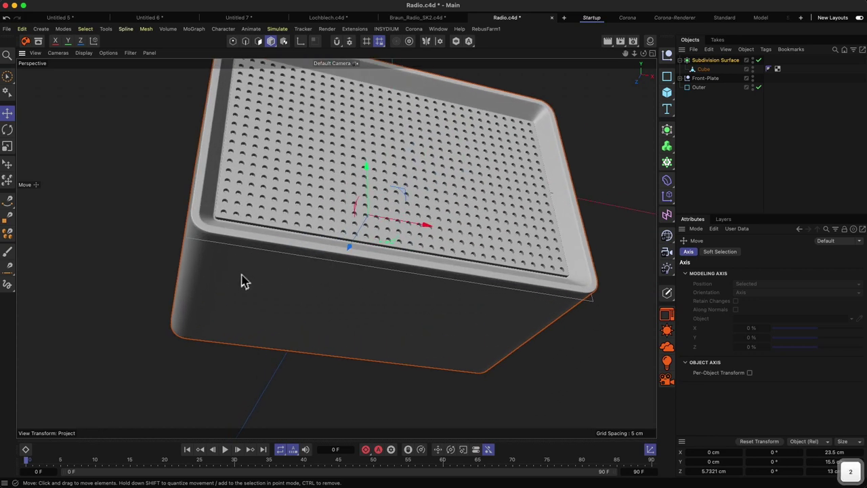
Step: Disable the subdivision and add centred loop cuts at 50% across the casing's bottom and top walls
{"action": "left_click", "coordinate": [704, 69]}
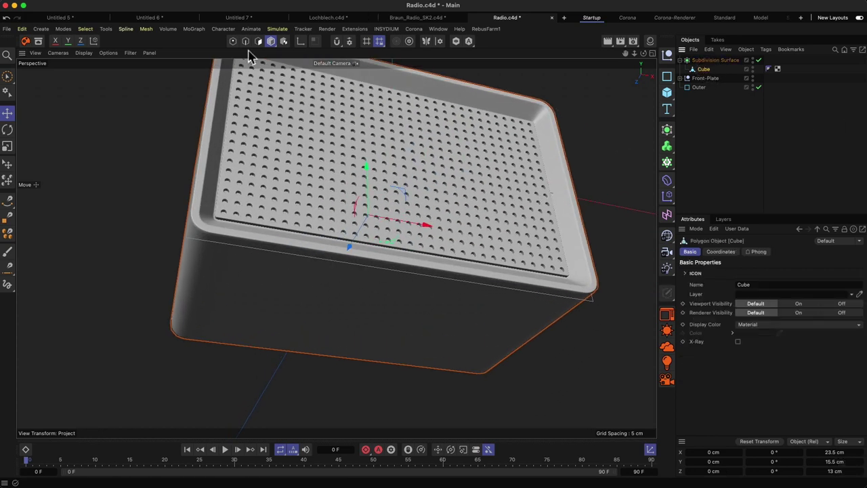
{"action": "left_click", "coordinate": [258, 40]}
{"action": "left_click", "coordinate": [287, 299]}
{"action": "left_click_drag", "start_coordinate": [287, 299], "coordinate": [305, 251], "text": "alt"}
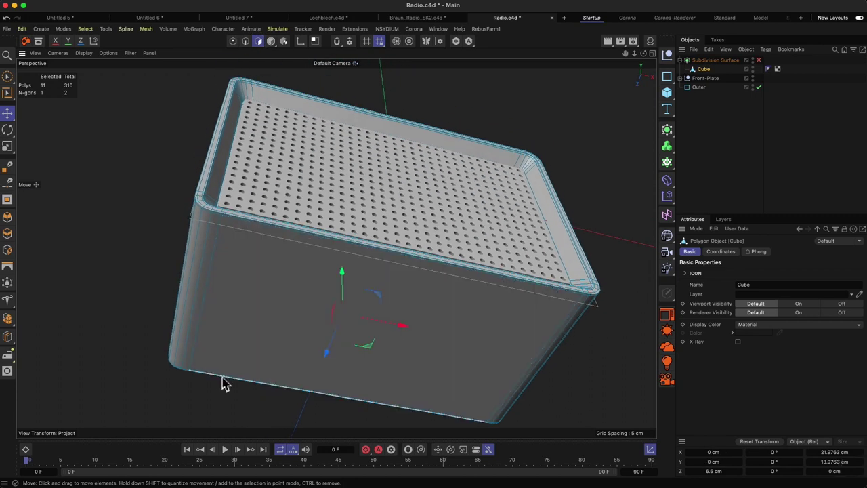
{"action": "left_click_drag", "start_coordinate": [443, 362], "coordinate": [452, 378], "text": "alt"}
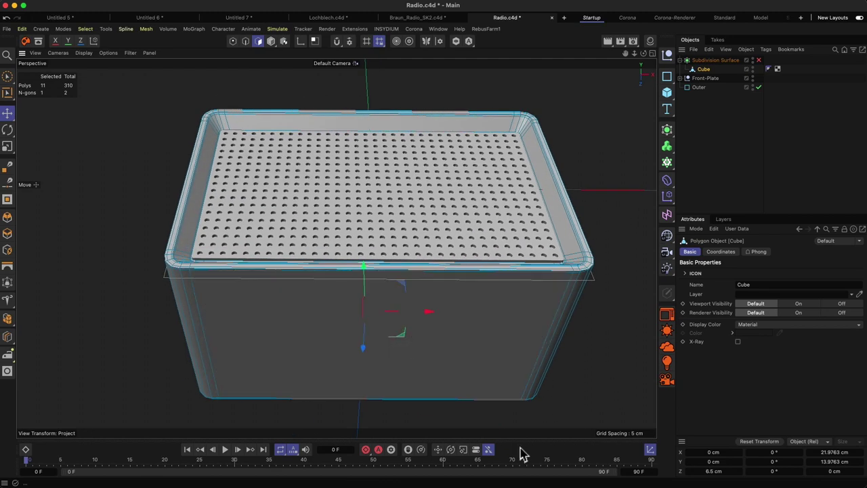
{"action": "key", "text": "l"}
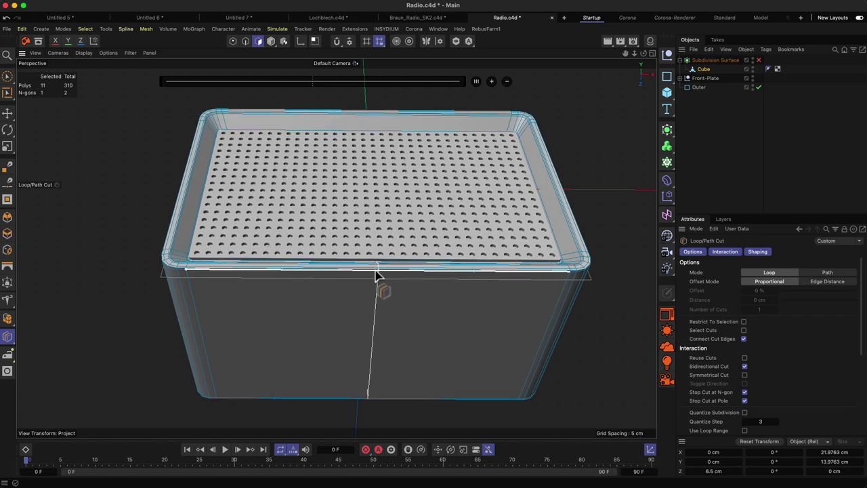
{"action": "left_click", "coordinate": [378, 269]}
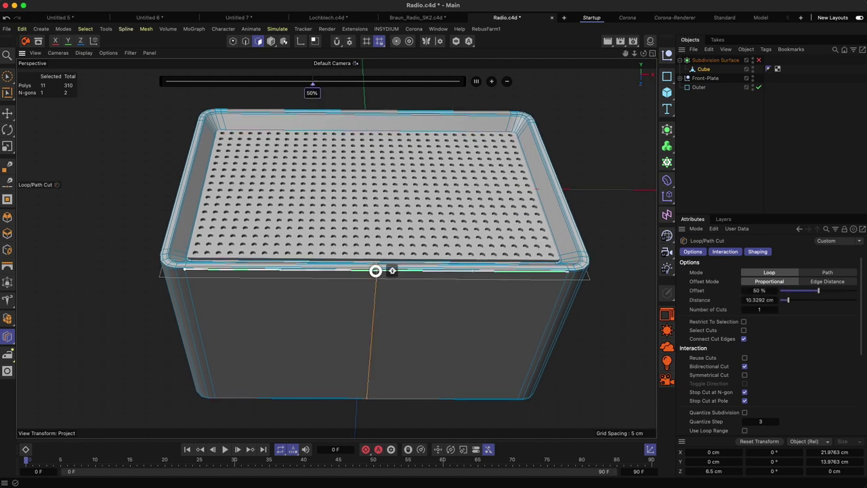
{"action": "left_click", "coordinate": [369, 117]}
Step: Add centred loop cuts at 50% across the casing's left and right side walls
{"action": "left_click_drag", "start_coordinate": [397, 256], "coordinate": [447, 339], "text": "alt"}
{"action": "left_click", "coordinate": [273, 190]}
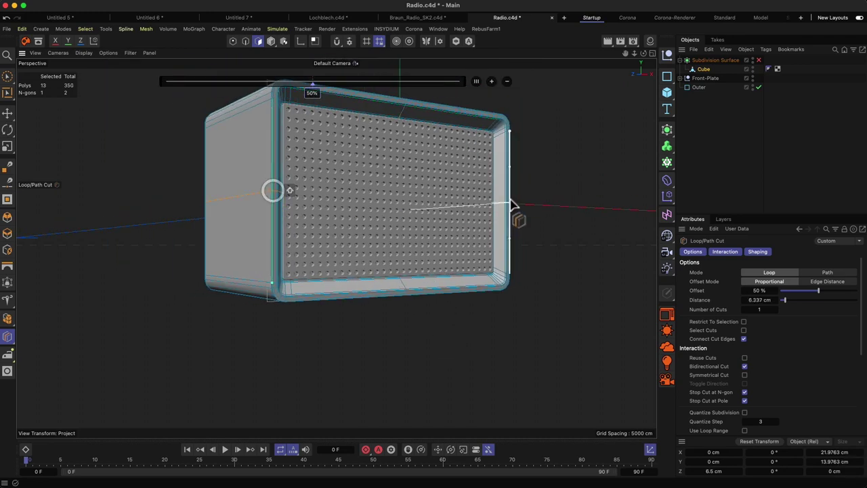
{"action": "left_click", "coordinate": [505, 202]}
Step: Add loop cuts across the casing's depth near its front and back edges, at about 8.7% and 91.3%
{"action": "mouse_move", "coordinate": [443, 213]}
{"action": "left_mouse_down", "text": "alt"}
{"action": "mouse_move", "coordinate": [409, 213]}
{"action": "mouse_move", "coordinate": [434, 209]}
{"action": "left_mouse_up", "text": "alt"}
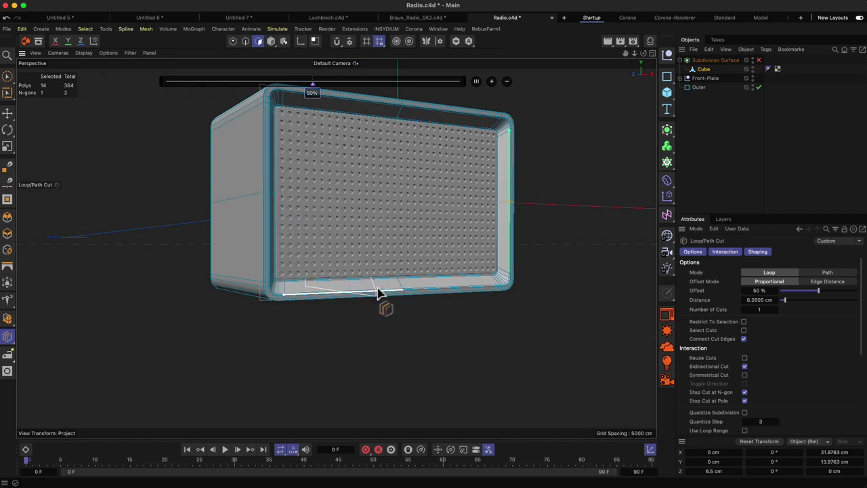
{"action": "left_click_drag", "start_coordinate": [383, 300], "coordinate": [393, 161], "text": "alt"}
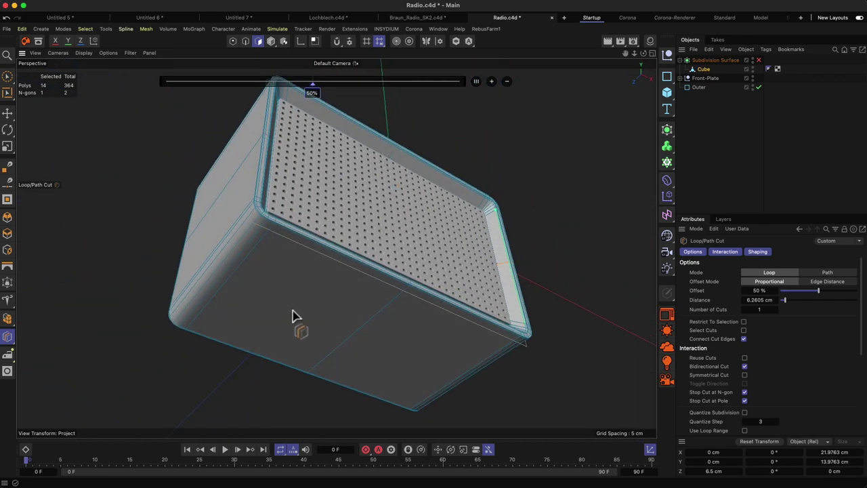
{"action": "left_click_drag", "start_coordinate": [329, 277], "coordinate": [430, 269], "text": "alt"}
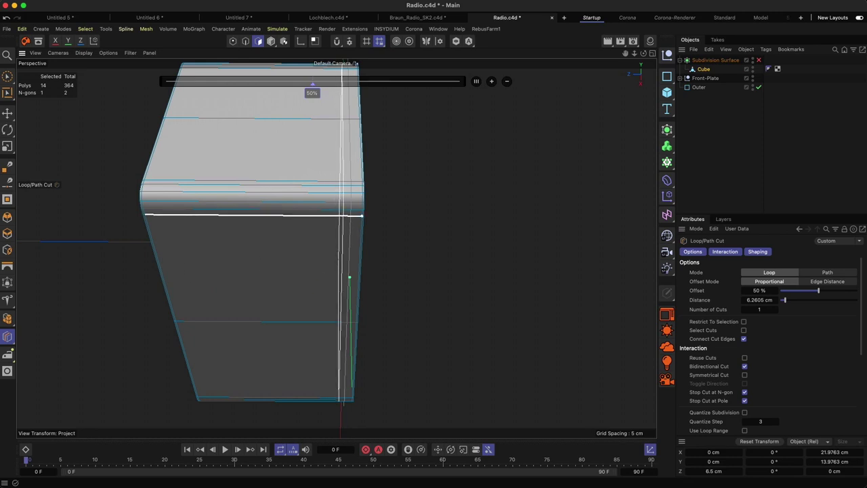
{"action": "left_click", "coordinate": [343, 213]}
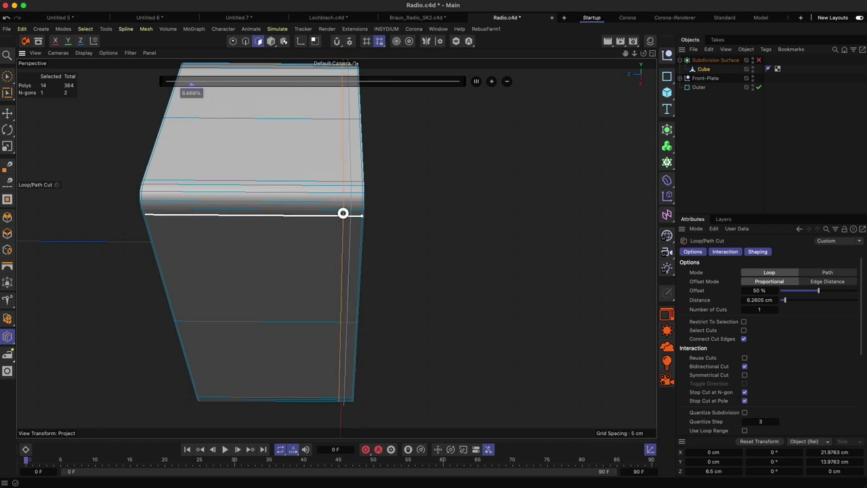
{"action": "left_click", "coordinate": [161, 216]}
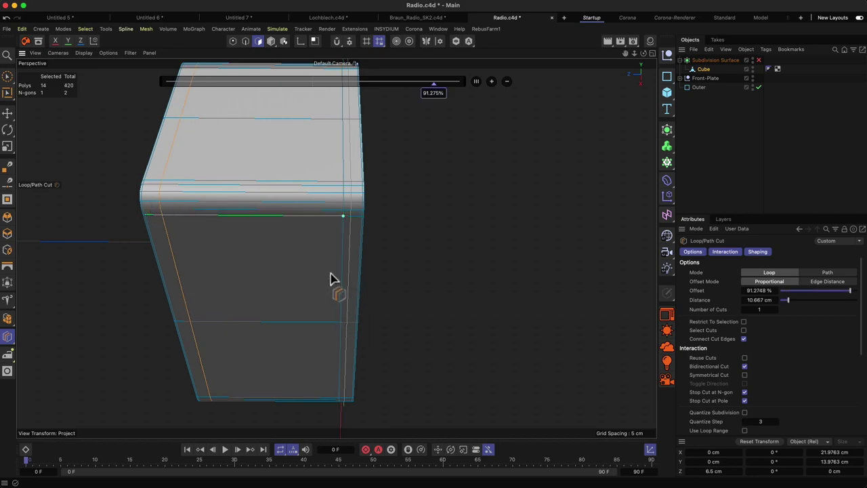
Step: Add front-to-back loop cuts on the casing's underside, at 25% across the left half and 75% across the right half
{"action": "left_click_drag", "start_coordinate": [330, 277], "coordinate": [284, 279], "text": "alt"}
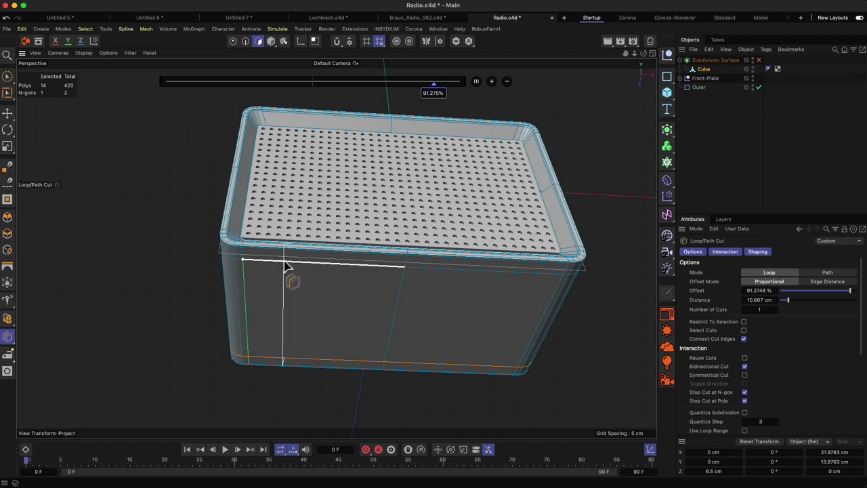
{"action": "left_click", "coordinate": [284, 262]}
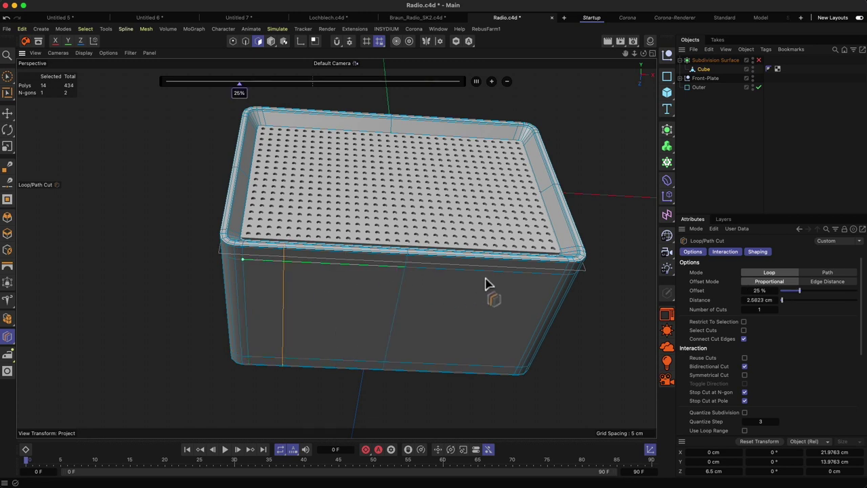
{"action": "left_click", "coordinate": [516, 277]}
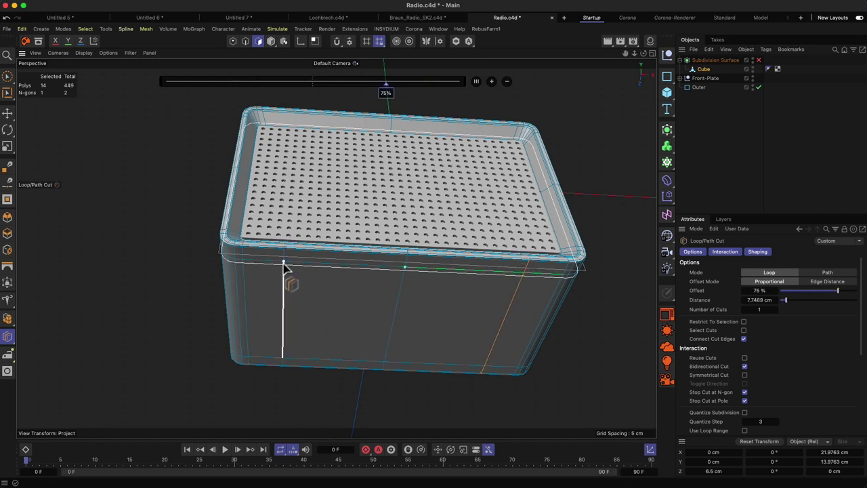
Step: Bevel the two outer front-to-back edges on the casing's underside with an offset of about 0.55 cm and 0 subdivisions
{"action": "key", "text": "space"}
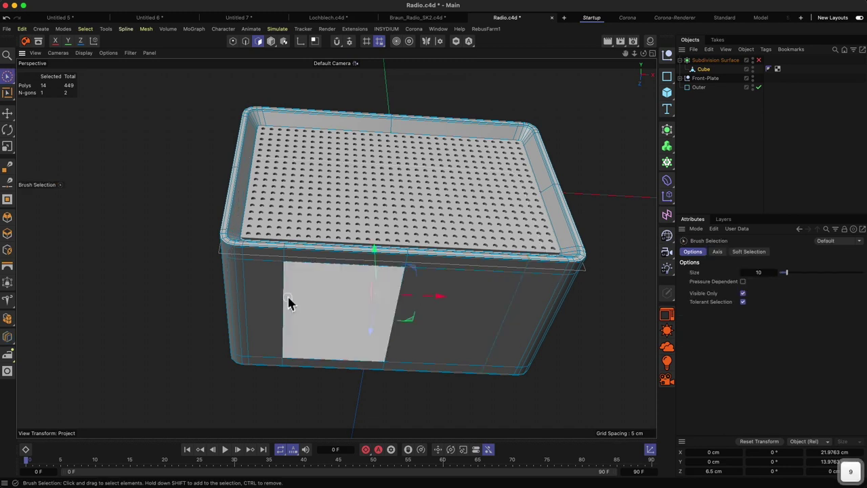
{"action": "left_click", "coordinate": [245, 42]}
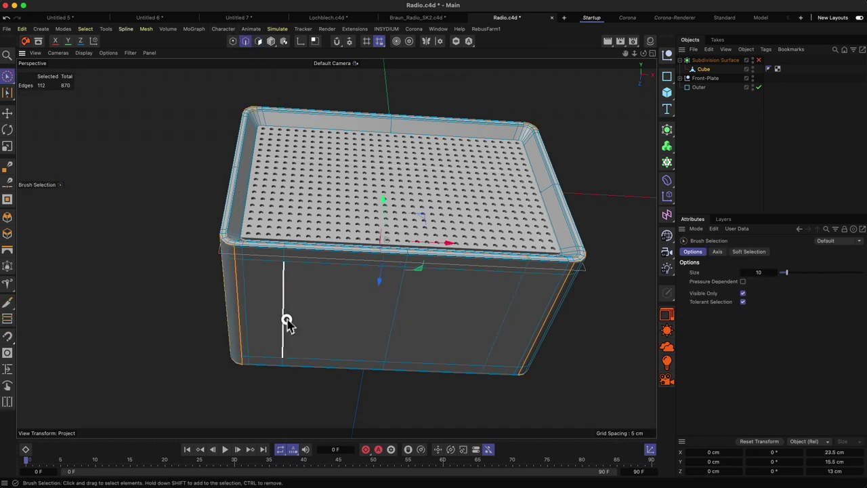
{"action": "left_click", "coordinate": [287, 321]}
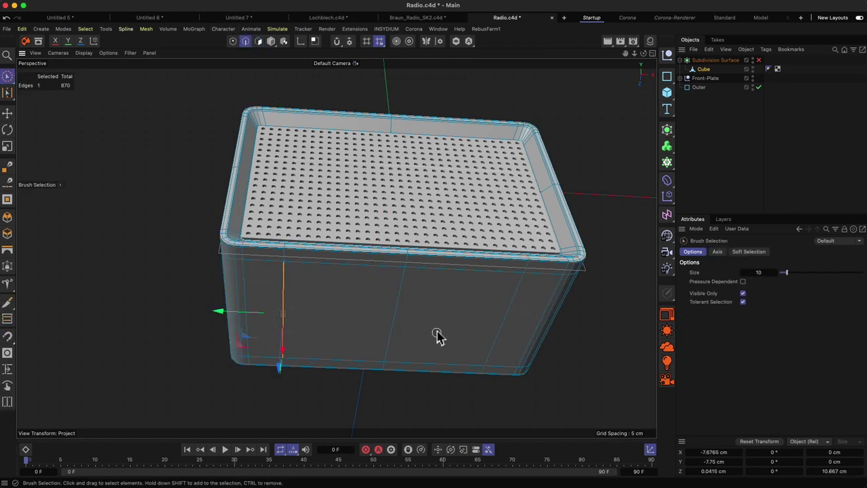
{"action": "key", "text": "1"}
{"action": "left_click", "coordinate": [514, 317], "text": "shift"}
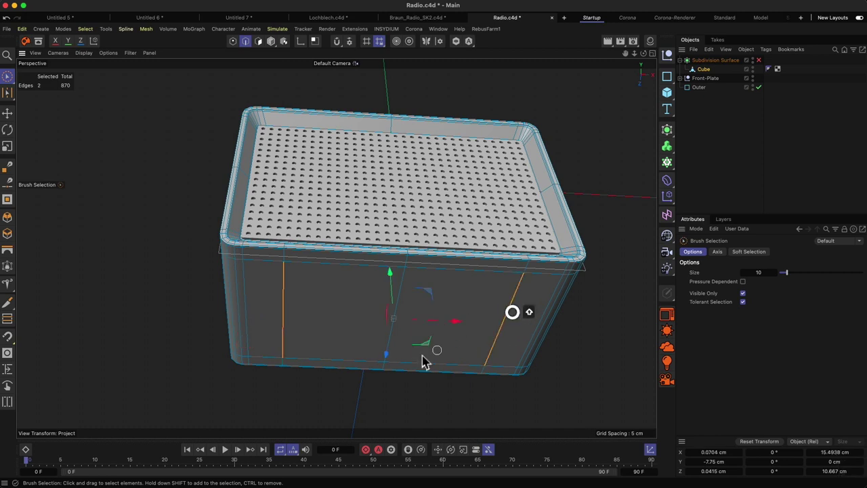
{"action": "key", "text": "1"}
{"action": "left_click_drag", "start_coordinate": [407, 329], "coordinate": [385, 312]}
{"action": "left_click_drag", "start_coordinate": [316, 294], "coordinate": [328, 290], "text": "alt"}
{"action": "key", "text": "2"}
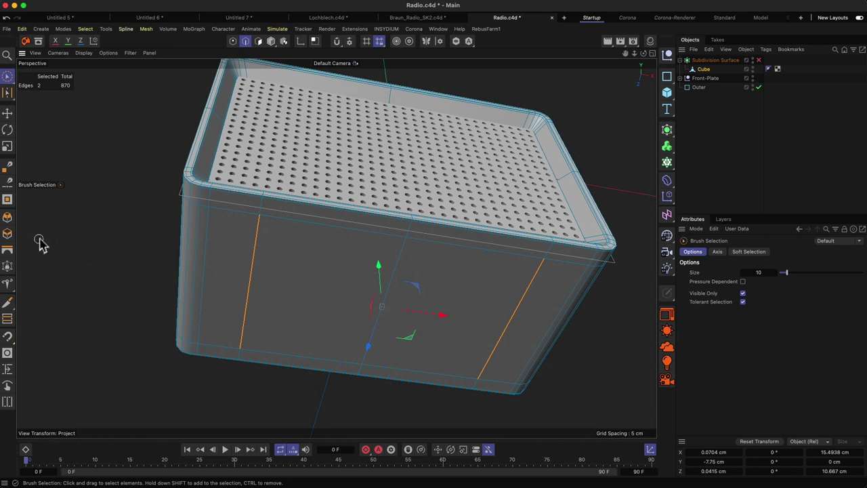
{"action": "left_click", "coordinate": [8, 216]}
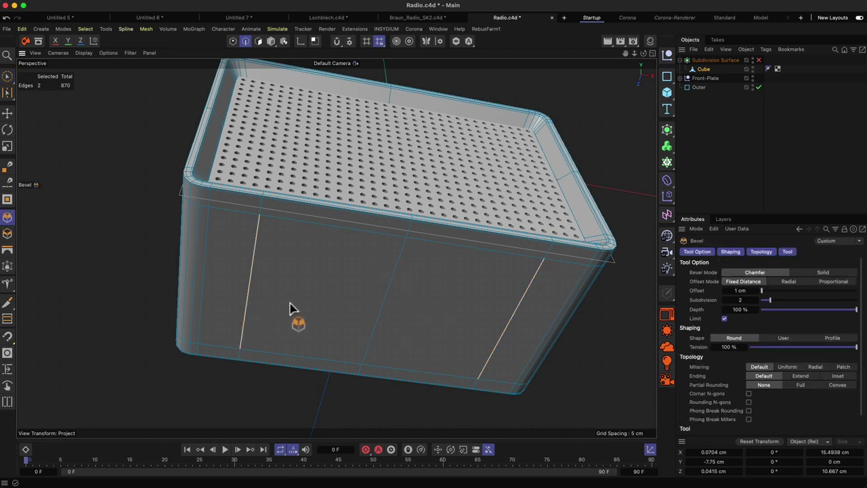
{"action": "left_click_drag", "start_coordinate": [289, 308], "coordinate": [256, 352]}
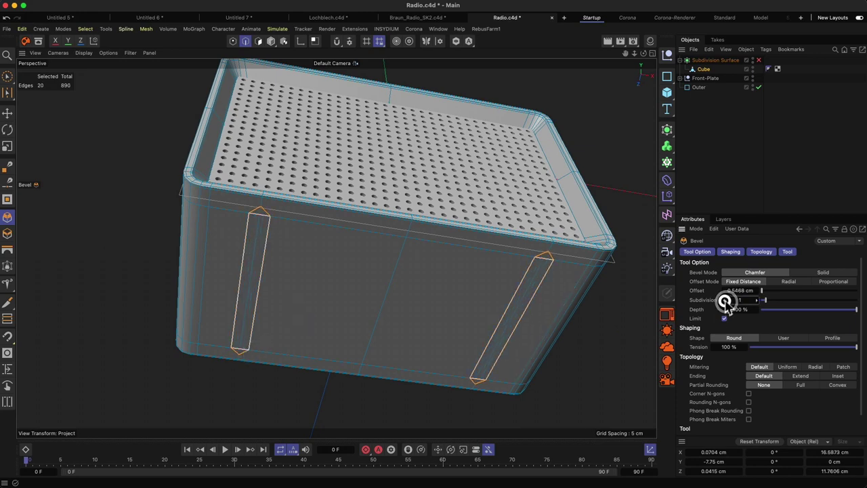
{"action": "left_click", "coordinate": [724, 299]}
{"action": "left_click_drag", "start_coordinate": [256, 266], "coordinate": [248, 241], "text": "alt"}
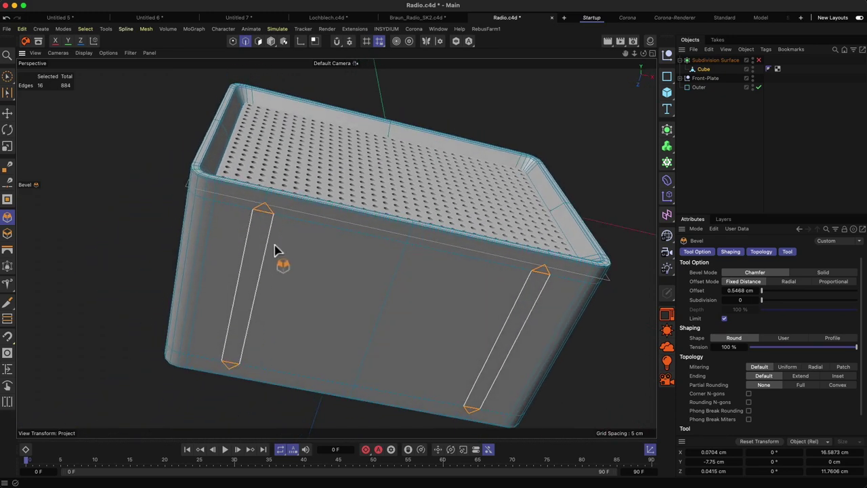
Step: Bevel the two narrow strip polygons on the underside outward as feet, with offset and extrusion of about 0.27 cm
{"action": "key", "text": "1"}
{"action": "left_click_drag", "start_coordinate": [373, 325], "coordinate": [338, 307]}
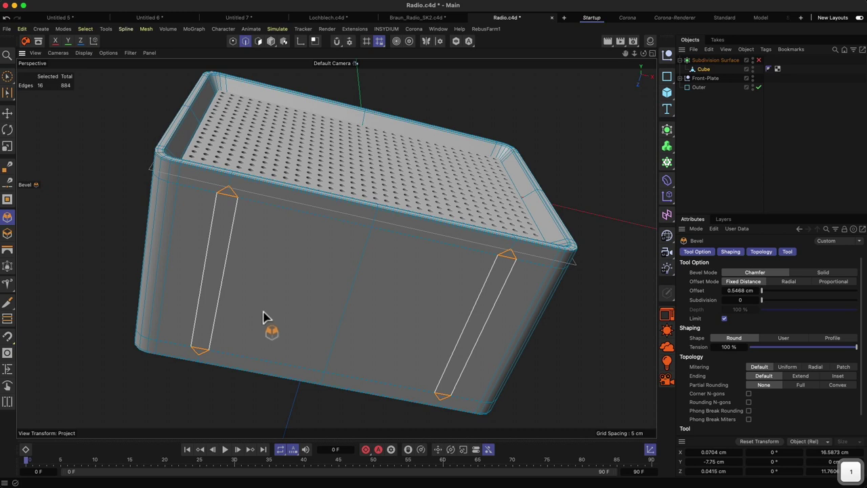
{"action": "key", "text": "9"}
{"action": "left_click", "coordinate": [258, 41]}
{"action": "left_click", "coordinate": [220, 226]}
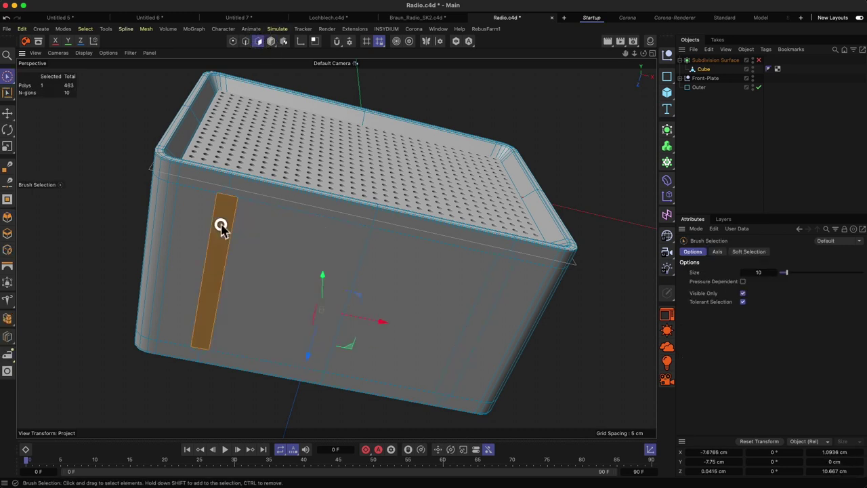
{"action": "left_click", "coordinate": [483, 310], "text": "shift"}
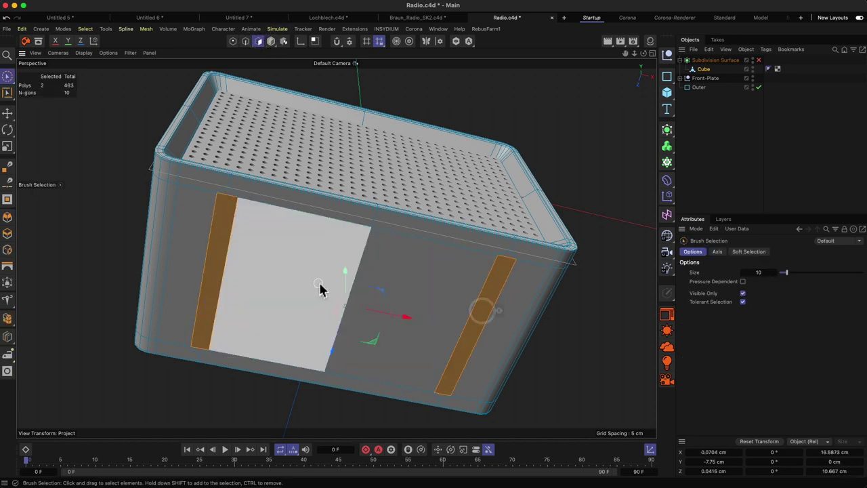
{"action": "left_click_drag", "start_coordinate": [320, 283], "coordinate": [329, 298], "text": "alt"}
{"action": "left_click", "coordinate": [6, 217]}
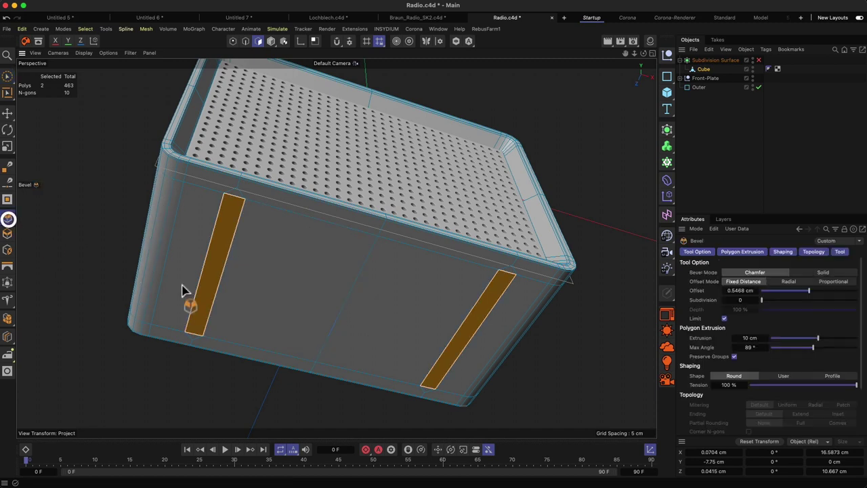
{"action": "left_click_drag", "start_coordinate": [184, 293], "coordinate": [245, 354]}
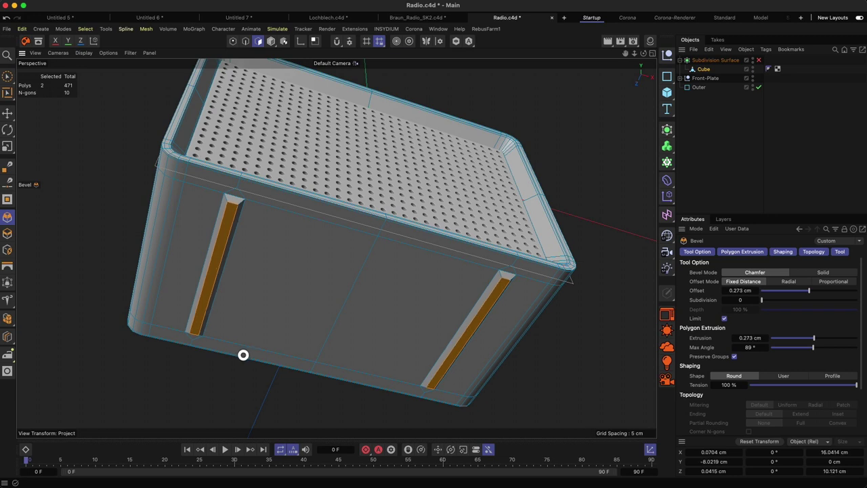
Step: Move the end faces of the two feet down to a Y position of about -8.46 cm
{"action": "key", "text": "e"}
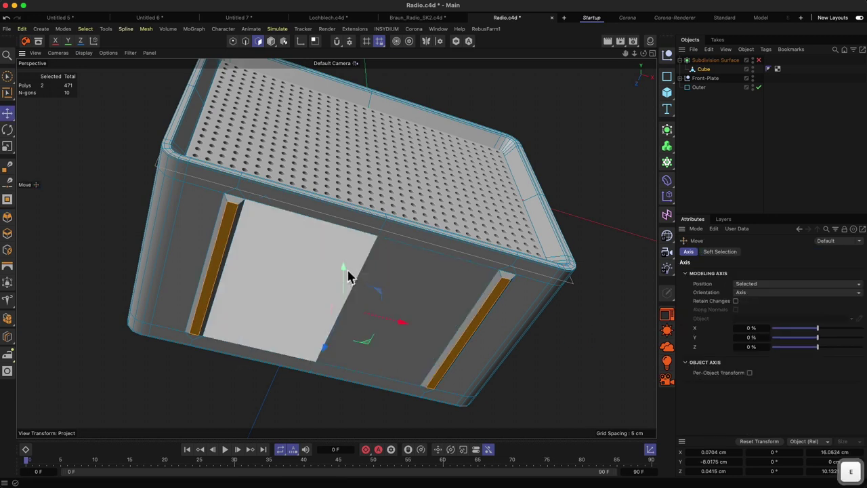
{"action": "left_click_drag", "start_coordinate": [348, 271], "coordinate": [251, 194]}
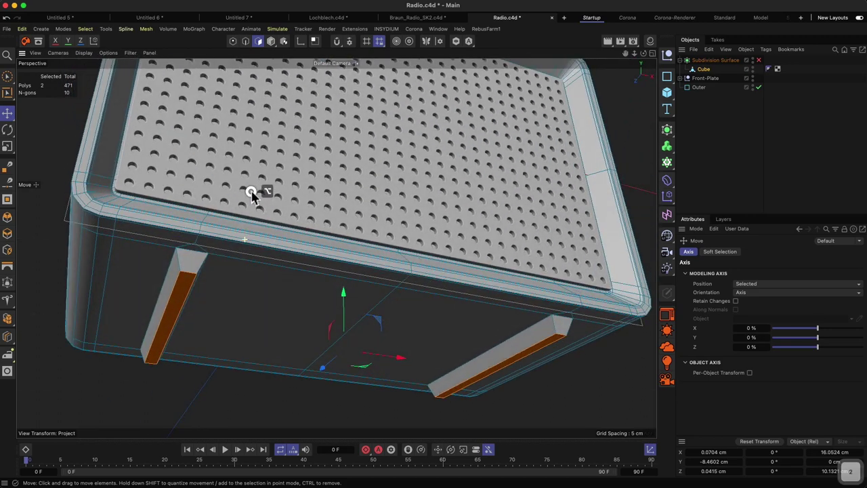
{"action": "left_click_drag", "start_coordinate": [232, 290], "coordinate": [277, 235], "text": "alt"}
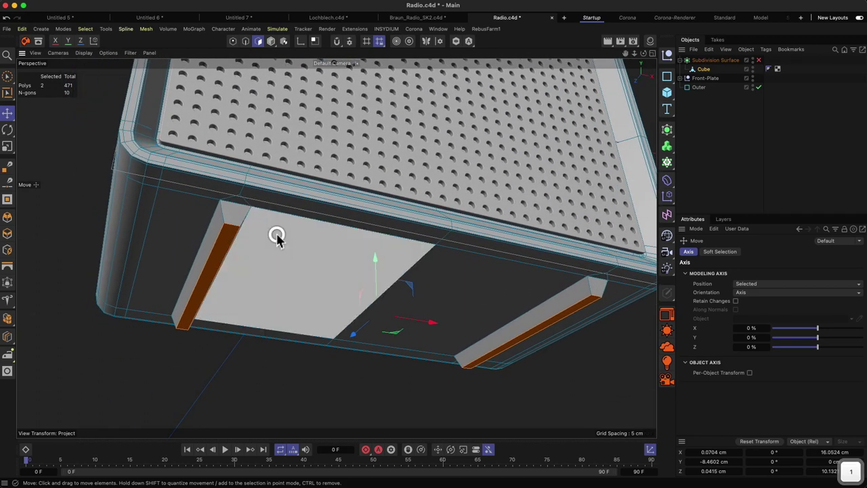
Step: Check the shape of the feet with the Subdivision Surface enabled, clear the selection, and disable it again
{"action": "left_click", "coordinate": [758, 61]}
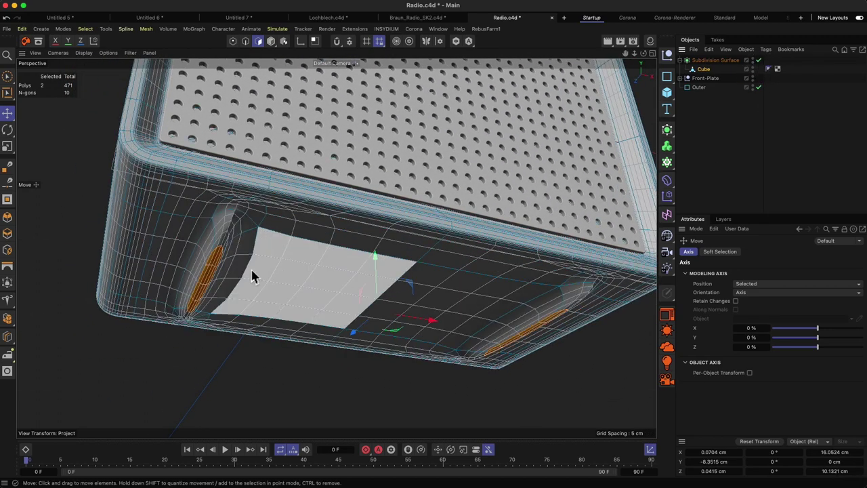
{"action": "left_click", "coordinate": [218, 353]}
{"action": "left_click_drag", "start_coordinate": [261, 215], "coordinate": [327, 227], "text": "alt"}
{"action": "left_click", "coordinate": [758, 60]}
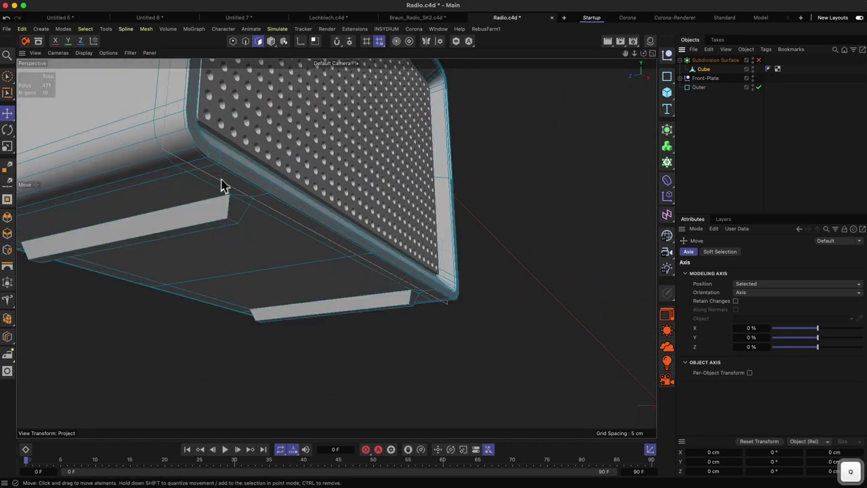
Step: Select the edge loops around the bases of both feet in edge mode
{"action": "left_click_drag", "start_coordinate": [122, 230], "coordinate": [273, 187], "text": "alt"}
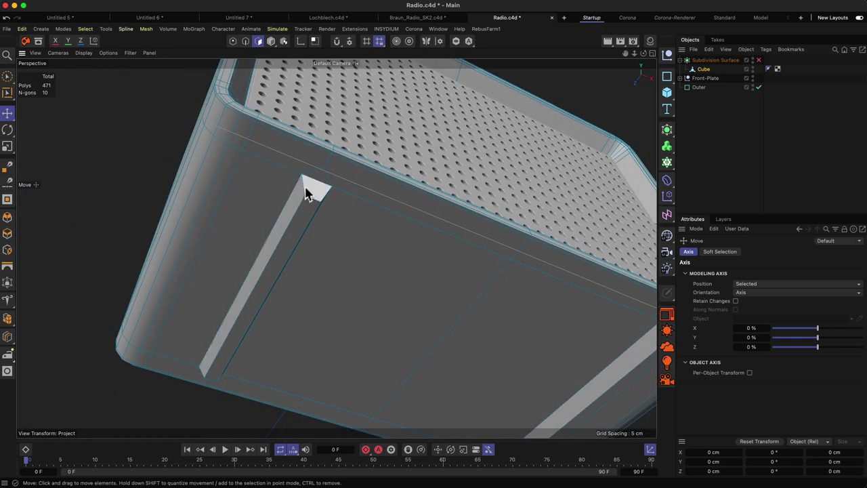
{"action": "left_click", "coordinate": [245, 41]}
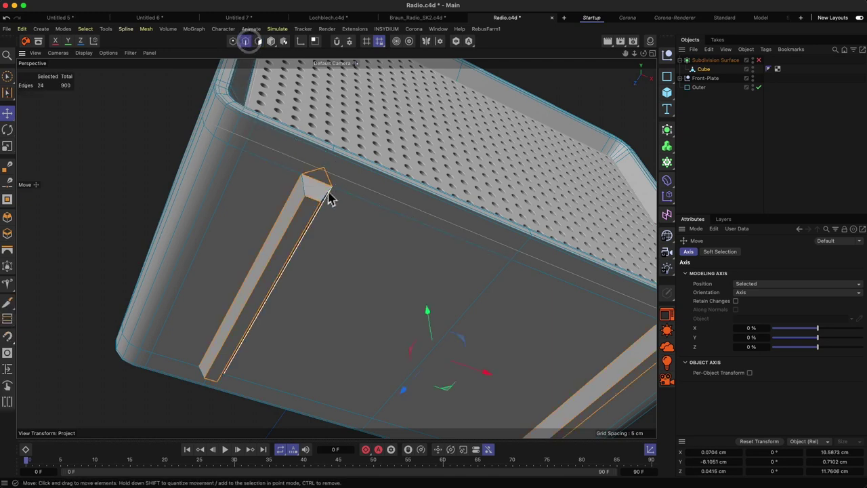
{"action": "key", "text": "u"}
{"action": "key", "text": "l"}
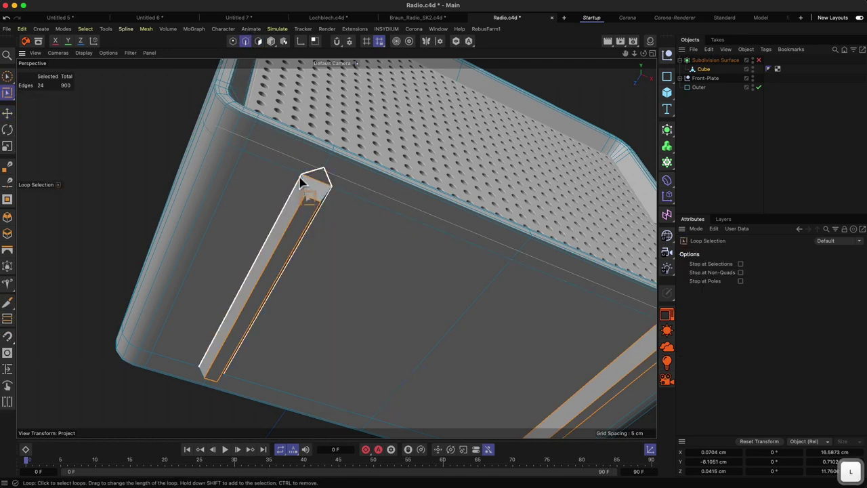
{"action": "left_click", "coordinate": [297, 180]}
{"action": "middle_click_drag", "start_coordinate": [455, 247], "coordinate": [286, 210], "text": "alt"}
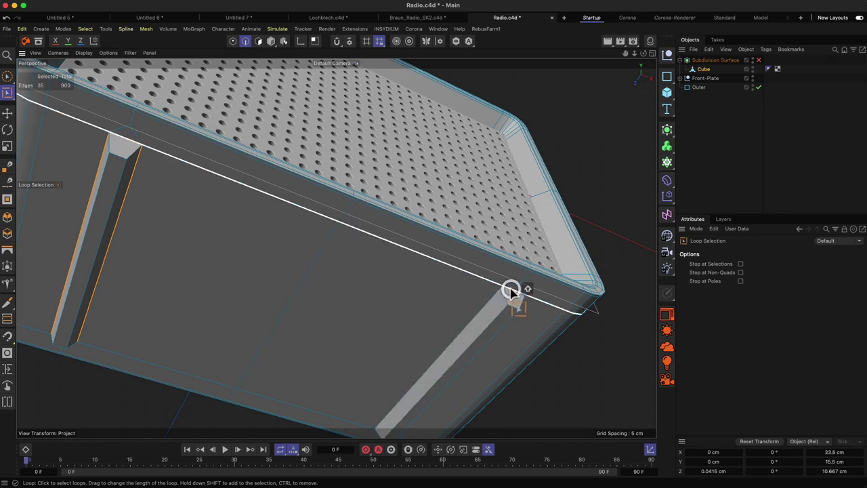
{"action": "key", "text": "super+z"}
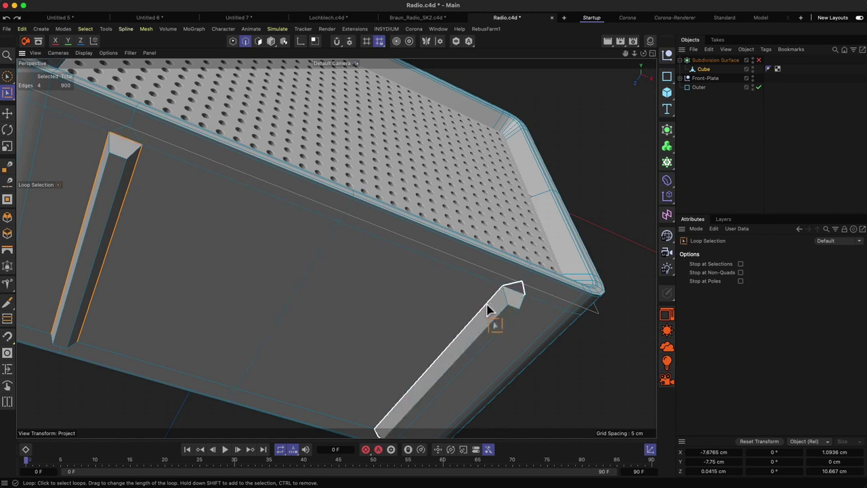
{"action": "key", "text": "2"}
{"action": "left_click_drag", "start_coordinate": [515, 291], "coordinate": [524, 290]}
{"action": "left_click", "coordinate": [518, 291], "text": "shift"}
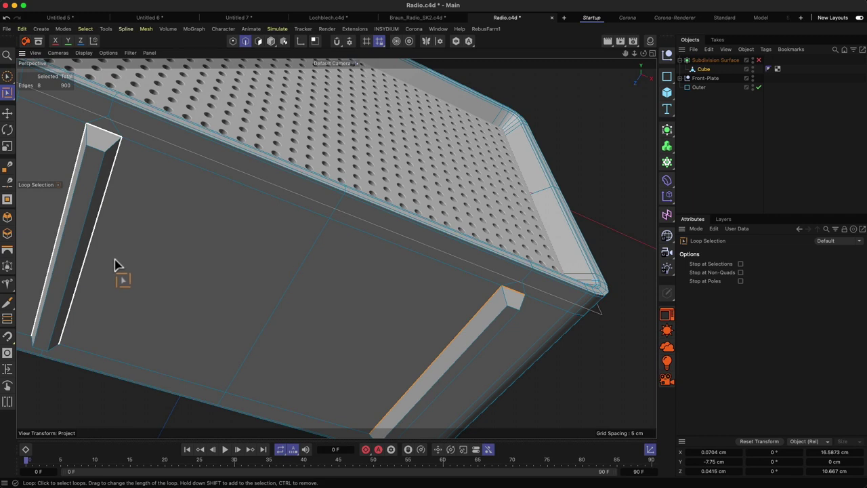
Step: Slide cloned copies of both base loops outward onto the casing's underside with an offset of about 0.22 cm
{"action": "left_click", "coordinate": [8, 369]}
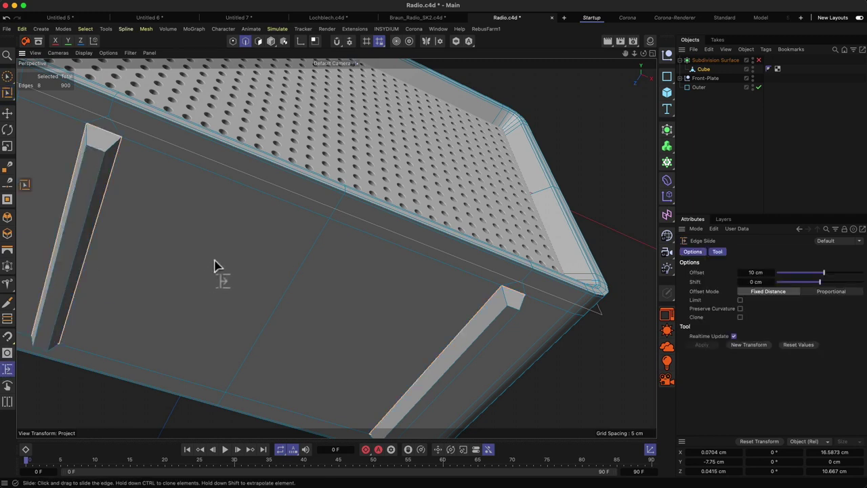
{"action": "left_click_drag", "start_coordinate": [215, 259], "coordinate": [241, 350]}
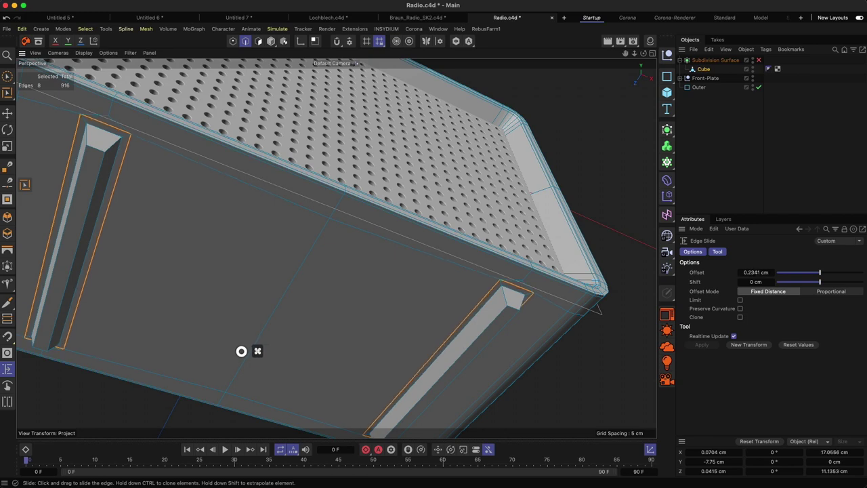
{"action": "key", "text": "1"}
{"action": "left_click_drag", "start_coordinate": [133, 147], "coordinate": [249, 160]}
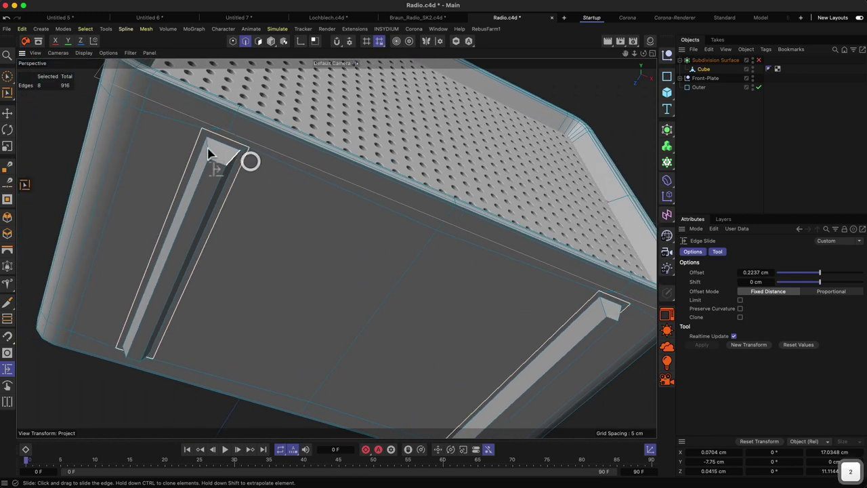
{"action": "key", "text": "2"}
{"action": "left_click_drag", "start_coordinate": [210, 141], "coordinate": [248, 120]}
{"action": "left_click_drag", "start_coordinate": [194, 137], "coordinate": [217, 126], "text": "alt"}
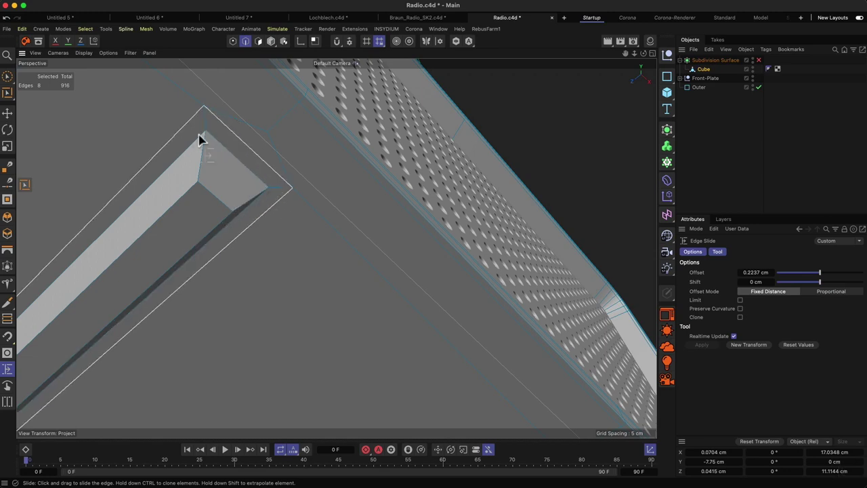
{"action": "left_click_drag", "start_coordinate": [209, 157], "coordinate": [200, 179], "text": "alt"}
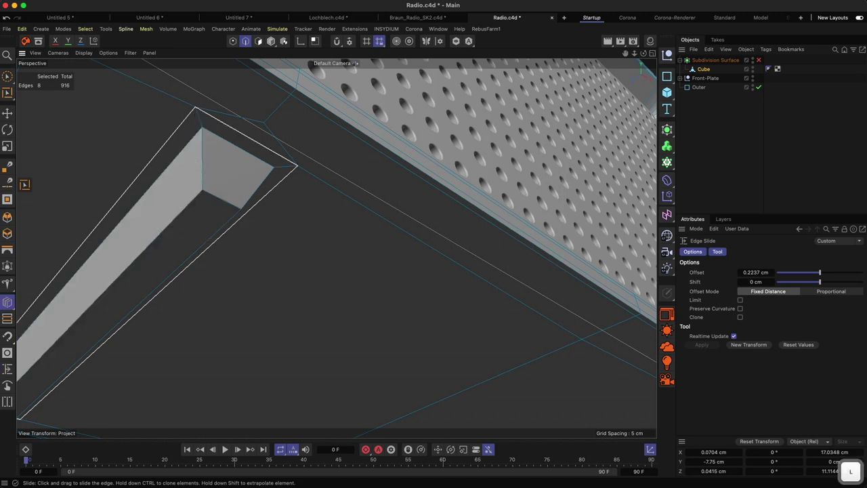
{"action": "key", "text": "k"}
{"action": "key", "text": "l"}
{"action": "key", "text": "k"}
{"action": "key", "text": "k"}
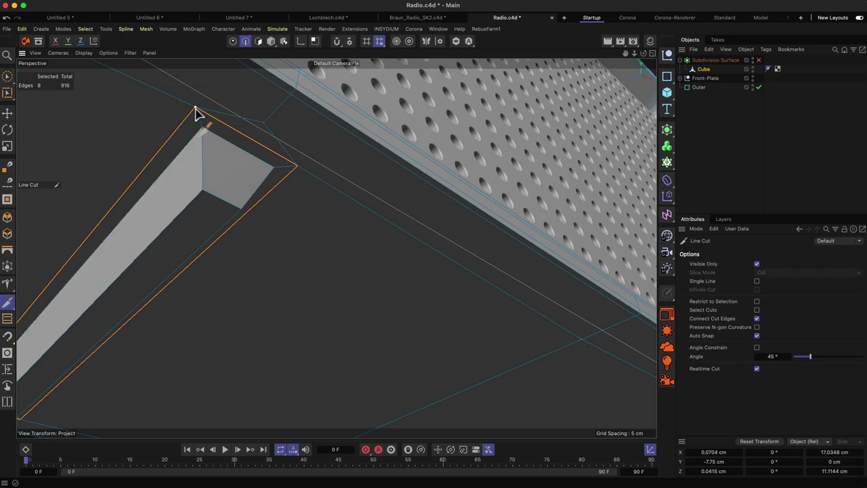
{"action": "left_click", "coordinate": [195, 109]}
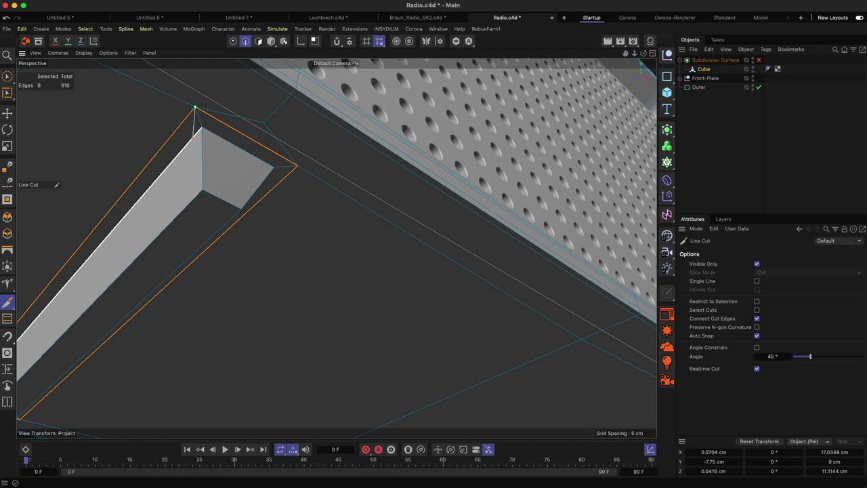
Step: Add a loop cut between the base and outer loops of each foot, at about 49.5% and 50%
{"action": "key", "text": "k"}
{"action": "key", "text": "l"}
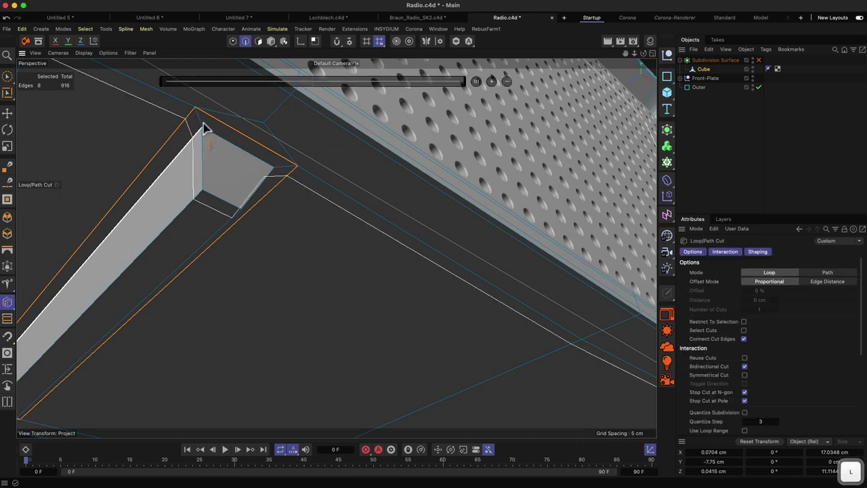
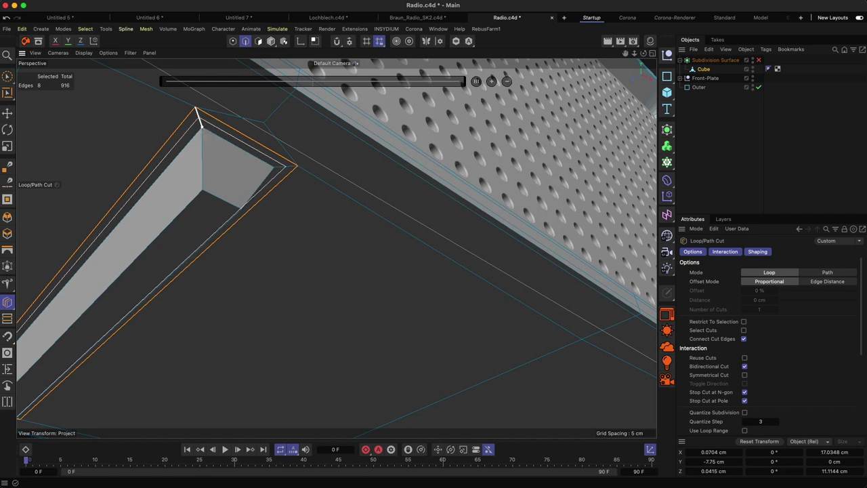
{"action": "left_click", "coordinate": [197, 116]}
{"action": "key", "text": "k"}
{"action": "key", "text": "l"}
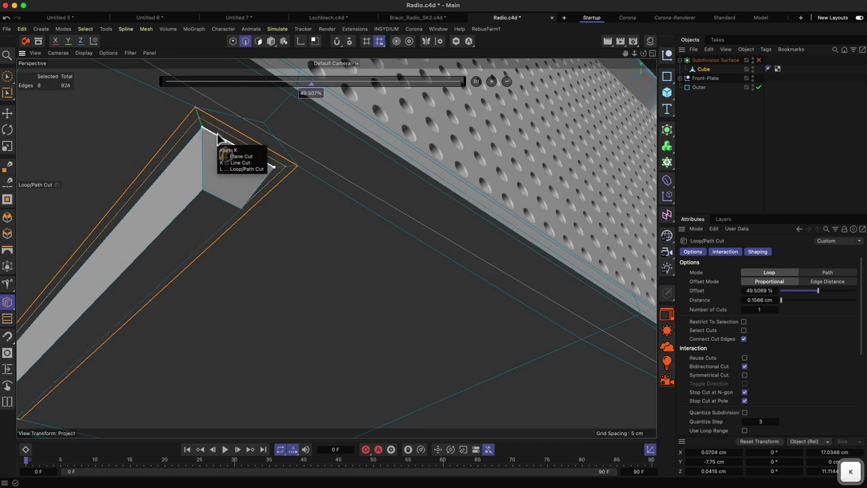
{"action": "right_click_drag", "start_coordinate": [454, 277], "coordinate": [400, 318]}
{"action": "scroll", "coordinate": [321, 251], "scroll_direction": "up", "scroll_amount": 6}
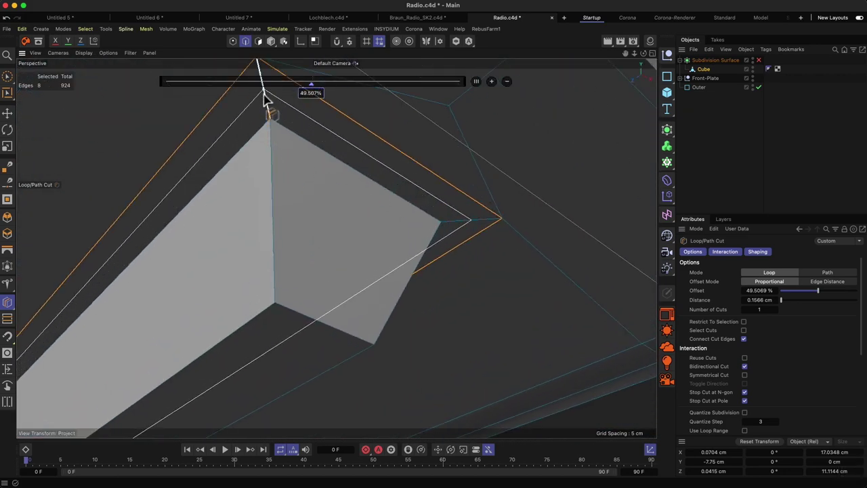
{"action": "left_click", "coordinate": [265, 95], "text": "shift"}
Step: Line-cut the left foot's front end from the middle loop's outer corner down the outer side and across the foot's bottom face
{"action": "left_click_drag", "start_coordinate": [240, 139], "coordinate": [215, 224]}
{"action": "left_click_drag", "start_coordinate": [284, 232], "coordinate": [427, 259]}
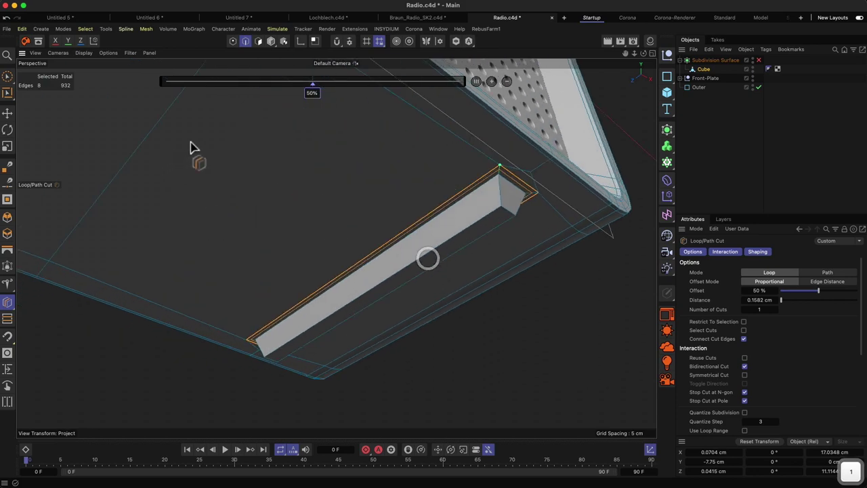
{"action": "left_click_drag", "start_coordinate": [203, 163], "coordinate": [166, 211]}
{"action": "left_click_drag", "start_coordinate": [252, 248], "coordinate": [360, 313]}
{"action": "right_click_drag", "start_coordinate": [315, 222], "coordinate": [379, 146], "text": "alt"}
{"action": "left_click_drag", "start_coordinate": [348, 183], "coordinate": [339, 216]}
{"action": "left_click_drag", "start_coordinate": [343, 181], "coordinate": [343, 160], "text": "alt"}
{"action": "key", "text": "k"}
{"action": "key", "text": "k"}
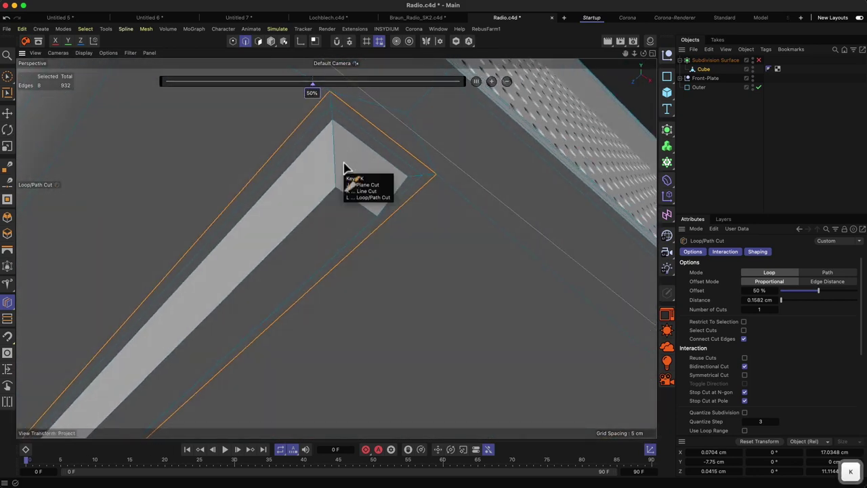
{"action": "left_click", "coordinate": [330, 109]}
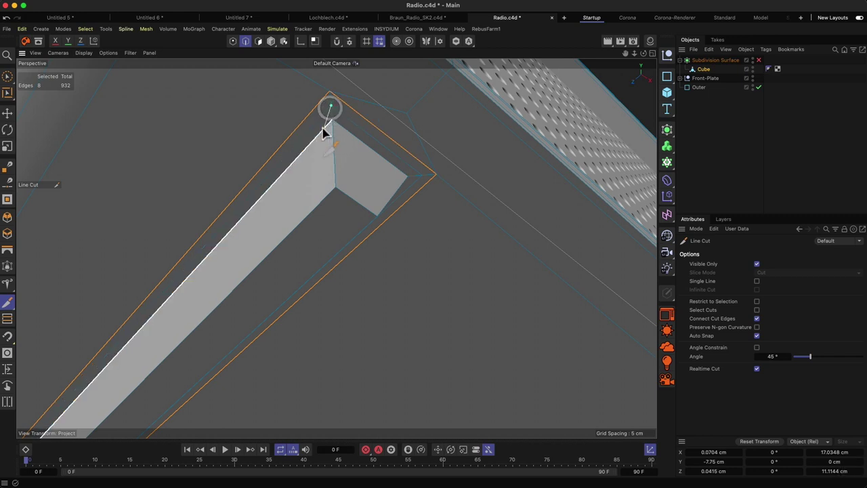
{"action": "left_click", "coordinate": [328, 200]}
{"action": "left_click", "coordinate": [370, 223]}
{"action": "left_click_drag", "start_coordinate": [371, 223], "coordinate": [277, 201], "text": "alt"}
{"action": "key", "text": "Escape"}
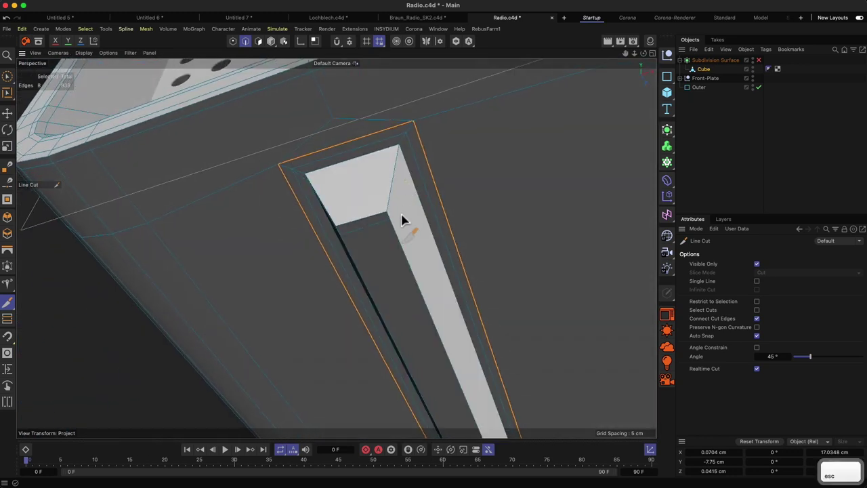
Step: Line-cut up the left foot's inner side to the middle loop's front corner and back down the front end face
{"action": "left_click", "coordinate": [390, 219]}
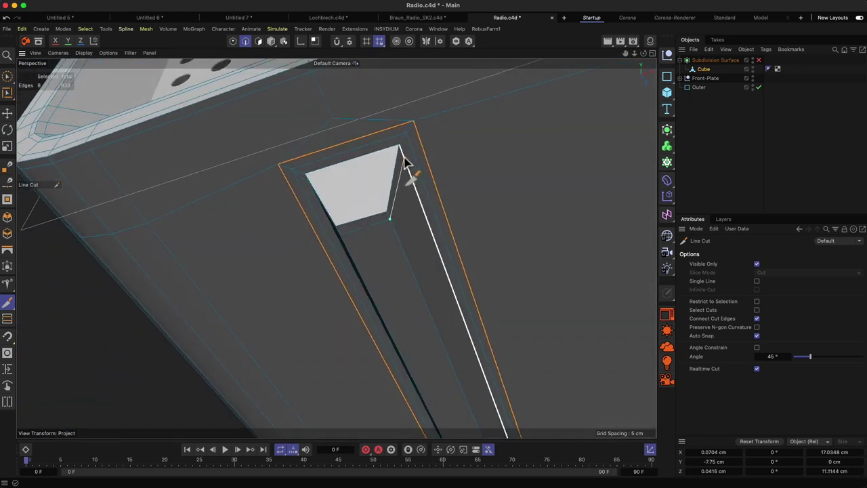
{"action": "left_click", "coordinate": [403, 157]}
{"action": "left_click", "coordinate": [406, 135]}
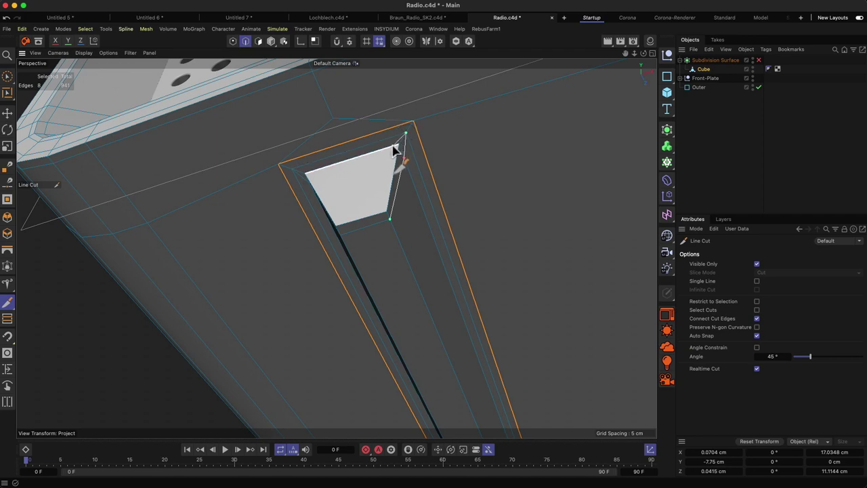
{"action": "left_click", "coordinate": [391, 148]}
{"action": "left_click", "coordinate": [377, 210]}
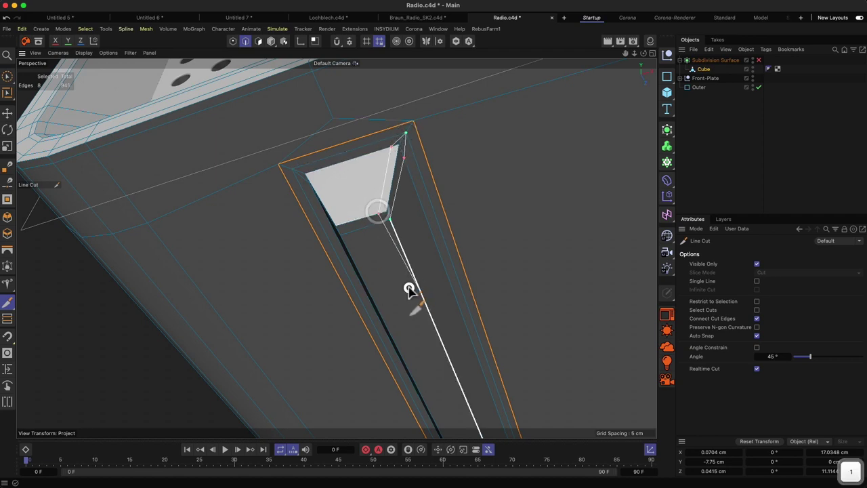
Step: Continue the cut along the foot's bottom face to its rear end and up the end face to the middle loop's inner corner
{"action": "left_click_drag", "start_coordinate": [408, 288], "coordinate": [244, 95]}
{"action": "left_click_drag", "start_coordinate": [291, 189], "coordinate": [165, 107]}
{"action": "left_click_drag", "start_coordinate": [213, 211], "coordinate": [69, 206], "text": "alt"}
{"action": "key", "text": "2"}
{"action": "left_click_drag", "start_coordinate": [216, 194], "coordinate": [271, 124]}
{"action": "left_click", "coordinate": [229, 204]}
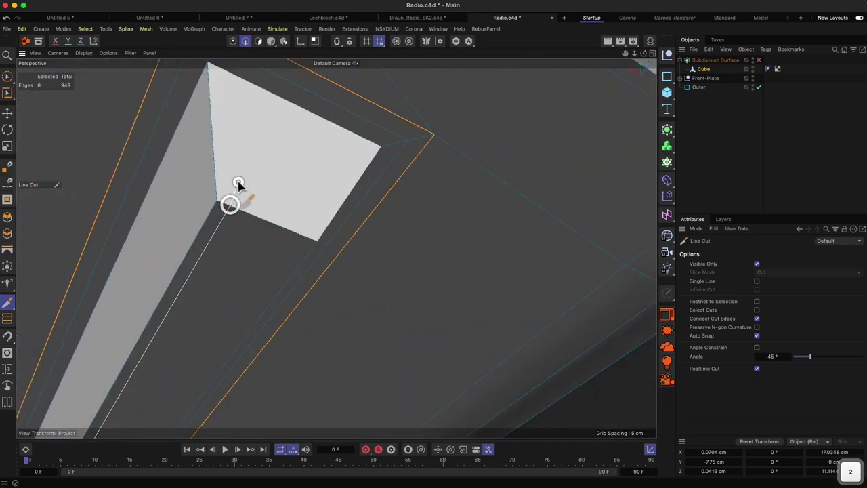
{"action": "left_click_drag", "start_coordinate": [238, 180], "coordinate": [232, 205]}
{"action": "left_click", "coordinate": [228, 113]}
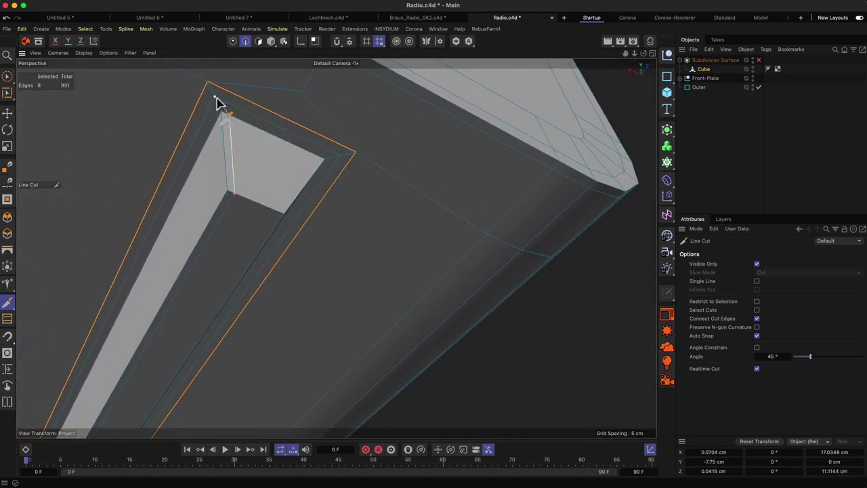
{"action": "left_click", "coordinate": [215, 100]}
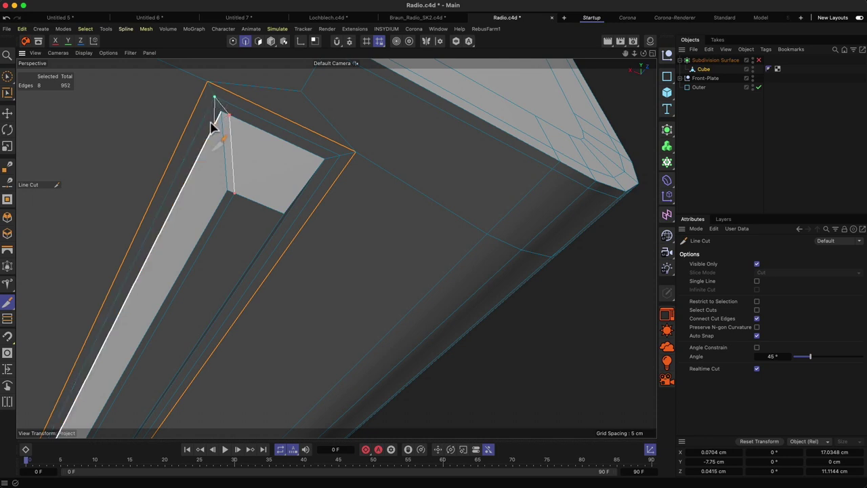
Step: Continue the cut down the left foot's inner side, across its bottom face, up the outer side to the middle loop's rear corner and onto the rear end face
{"action": "left_click", "coordinate": [214, 124]}
{"action": "left_click", "coordinate": [222, 200]}
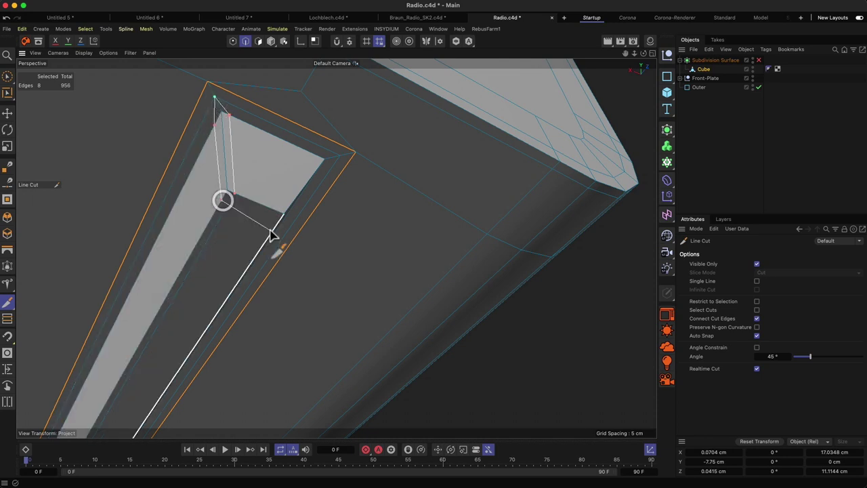
{"action": "mouse_move", "coordinate": [281, 226]}
{"action": "left_mouse_down", "text": "alt"}
{"action": "mouse_move", "coordinate": [234, 224]}
{"action": "mouse_move", "coordinate": [281, 228]}
{"action": "left_mouse_up", "text": "alt"}
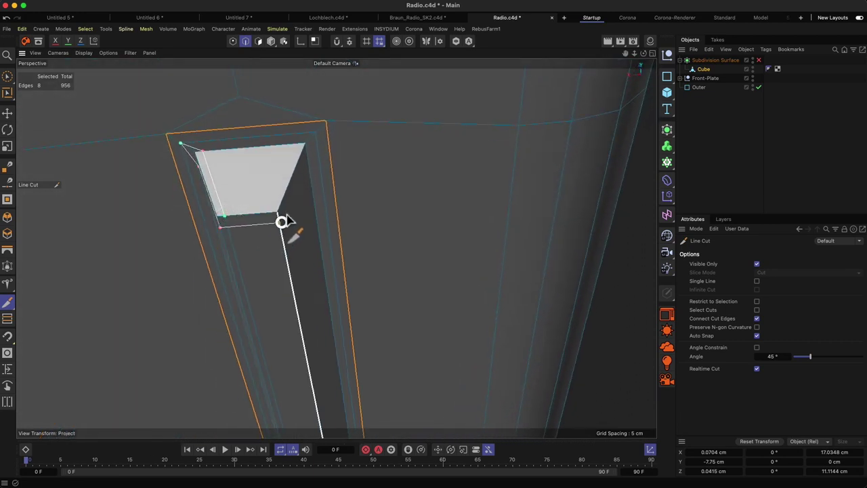
{"action": "left_click", "coordinate": [281, 222]}
{"action": "left_click", "coordinate": [308, 155]}
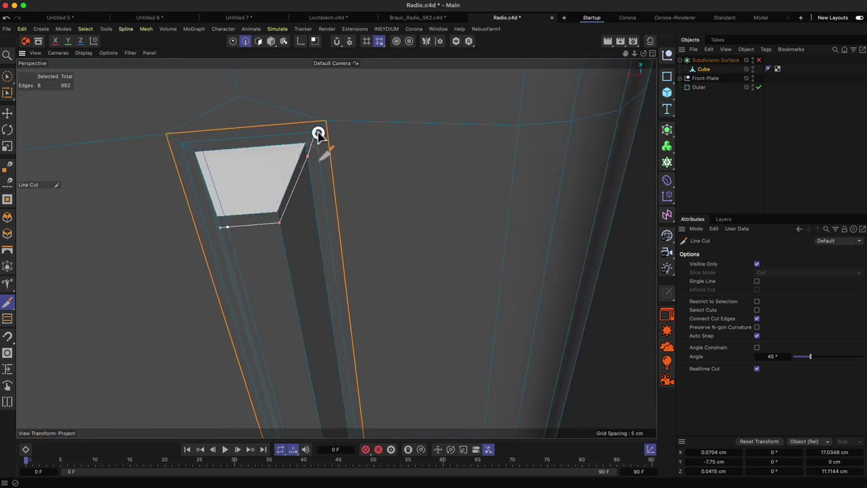
{"action": "left_click", "coordinate": [316, 132]}
{"action": "left_click", "coordinate": [293, 144]}
Step: Complete the cut along the foot's bottom face to the front end and up the front end face to the middle loop's outer corner
{"action": "left_click_drag", "start_coordinate": [273, 234], "coordinate": [629, 406], "text": "alt"}
{"action": "left_click_drag", "start_coordinate": [383, 358], "coordinate": [376, 288], "text": "alt"}
{"action": "key", "text": "2"}
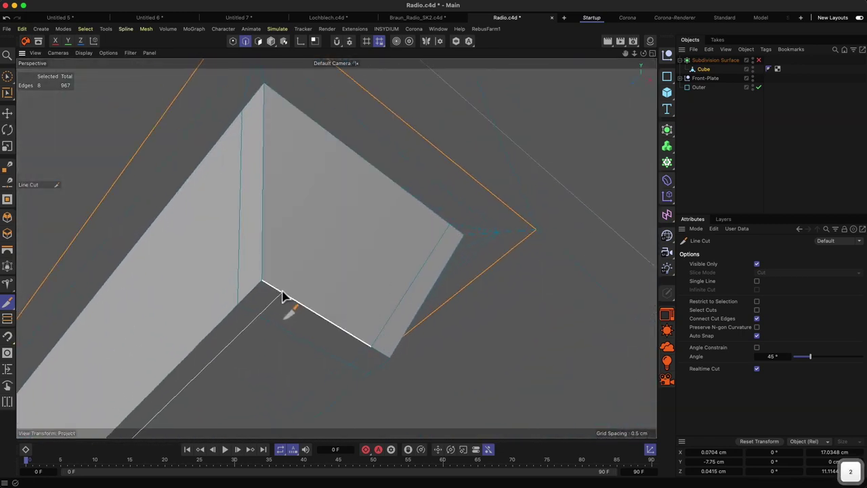
{"action": "left_click", "coordinate": [285, 293]}
{"action": "left_click", "coordinate": [284, 293]}
{"action": "left_click", "coordinate": [284, 97]}
{"action": "key", "text": "1"}
{"action": "left_click_drag", "start_coordinate": [284, 95], "coordinate": [298, 151]}
{"action": "left_click", "coordinate": [260, 114]}
{"action": "key", "text": "2"}
Step: Try to dissolve the two diagonal edges between the base and middle loops at the foot's front corners
{"action": "key", "text": "9"}
{"action": "key", "text": "2"}
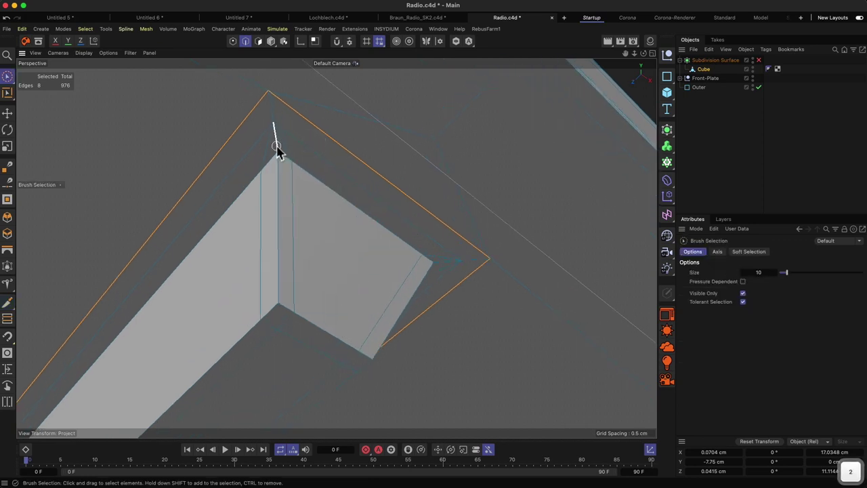
{"action": "left_click", "coordinate": [277, 146]}
{"action": "scroll", "coordinate": [453, 268], "scroll_direction": "up", "scroll_amount": 3}
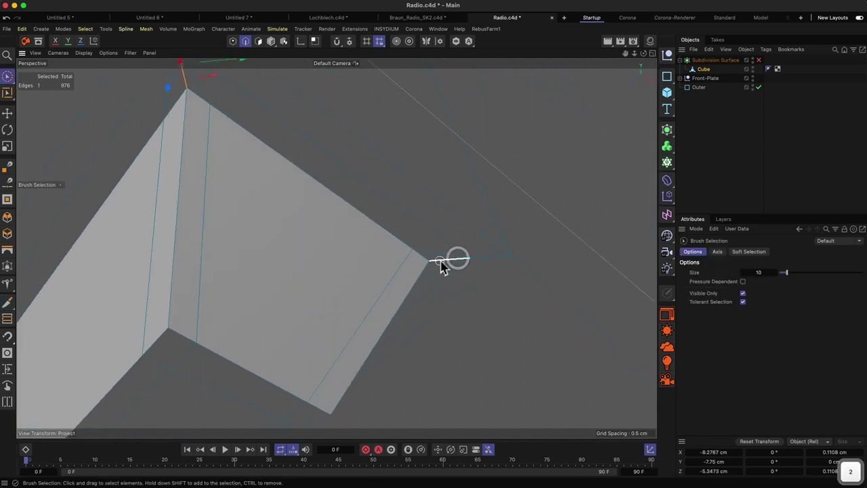
{"action": "left_click", "coordinate": [439, 261], "text": "shift"}
{"action": "key", "text": "2"}
{"action": "left_click_drag", "start_coordinate": [416, 261], "coordinate": [392, 317]}
{"action": "key", "text": "BackSpace"}
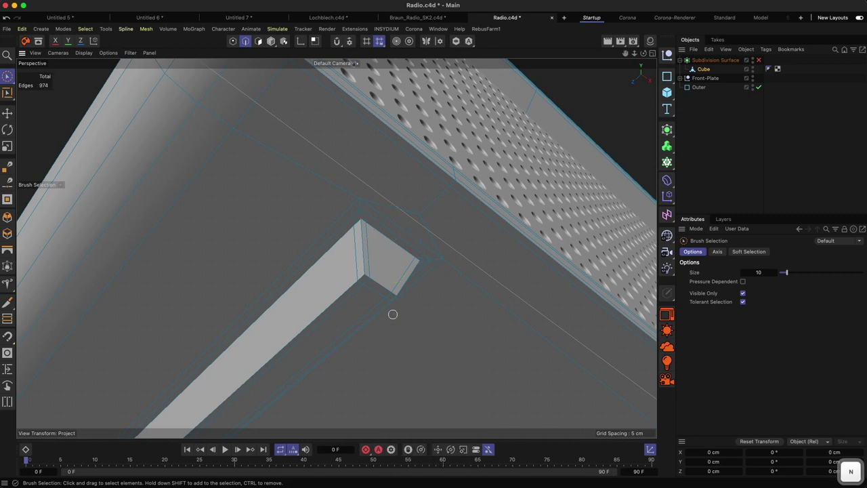
{"action": "scroll", "coordinate": [451, 228], "scroll_direction": "up", "scroll_amount": 5}
{"action": "scroll", "coordinate": [460, 229], "scroll_direction": "down", "scroll_amount": 3}
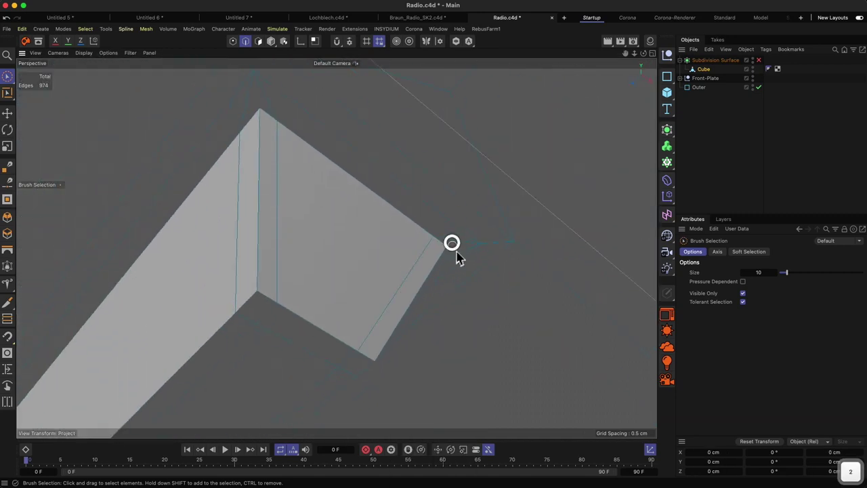
{"action": "left_click_drag", "start_coordinate": [460, 251], "coordinate": [327, 241], "text": "alt"}
{"action": "key", "text": "super+z"}
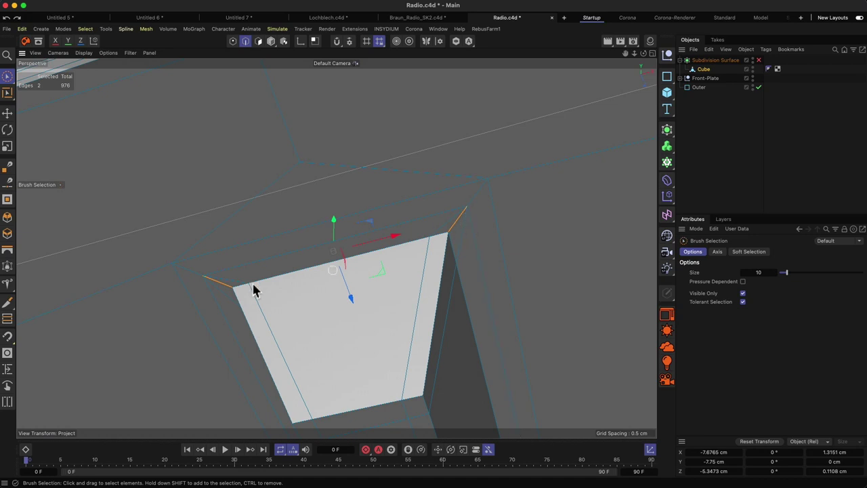
Step: Line-cut at the front outer corner from the outer side's cut line to the outer loop's corner and back down to the end face's cut line
{"action": "left_click_drag", "start_coordinate": [254, 289], "coordinate": [308, 284], "text": "alt"}
{"action": "key", "text": "1"}
{"action": "left_click_drag", "start_coordinate": [232, 271], "coordinate": [350, 248]}
{"action": "key", "text": "2"}
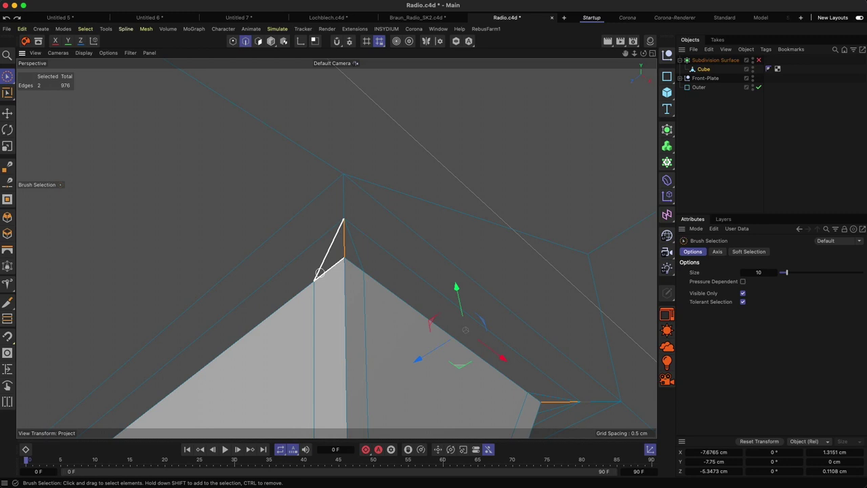
{"action": "key", "text": "k"}
{"action": "key", "text": "k"}
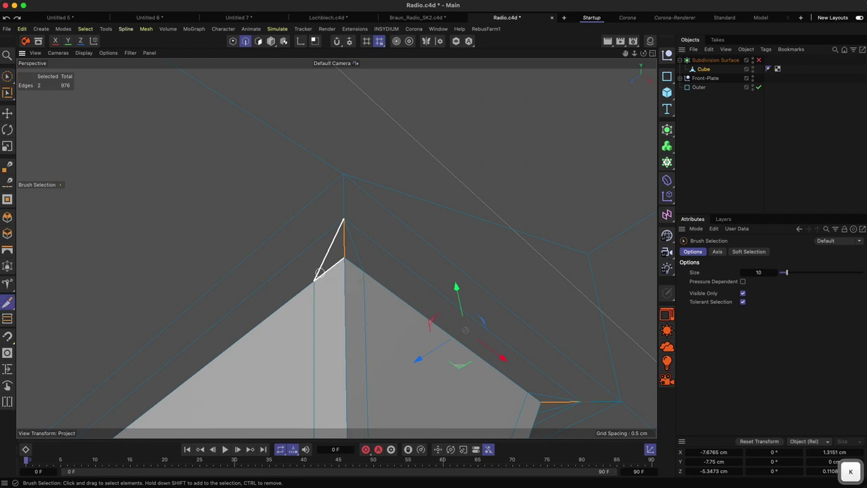
{"action": "left_click", "coordinate": [315, 278]}
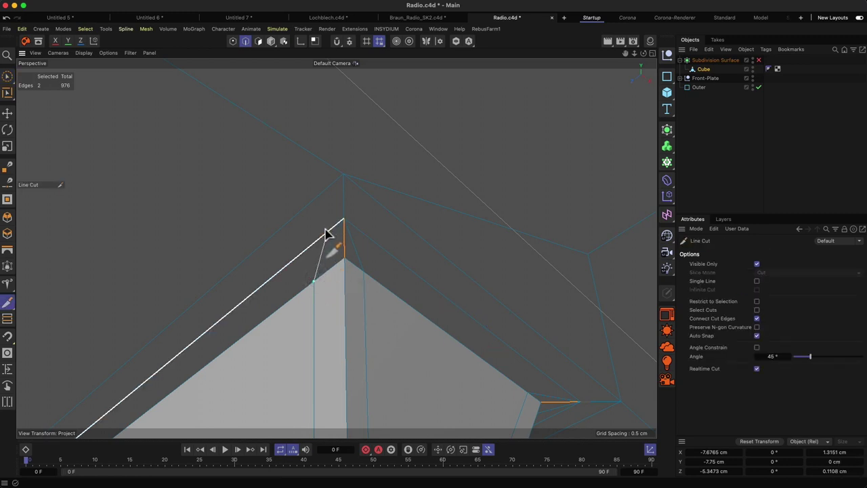
{"action": "left_click", "coordinate": [347, 210]}
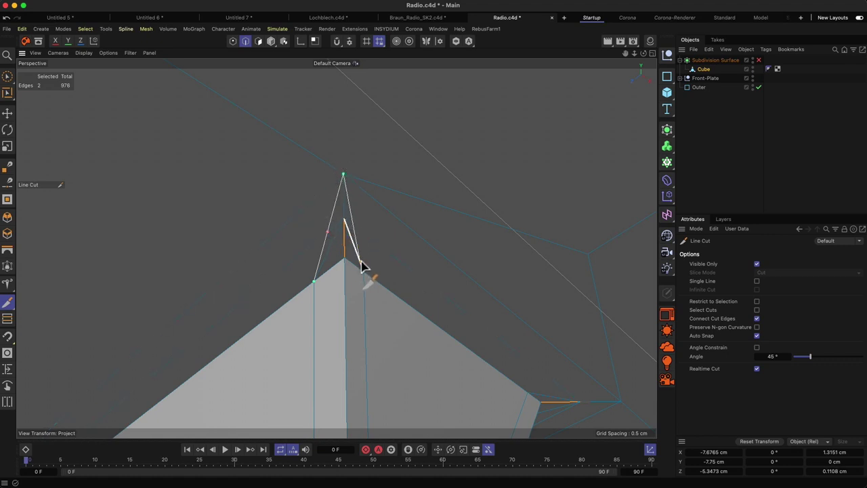
{"action": "left_click", "coordinate": [365, 272]}
{"action": "key", "text": "Escape"}
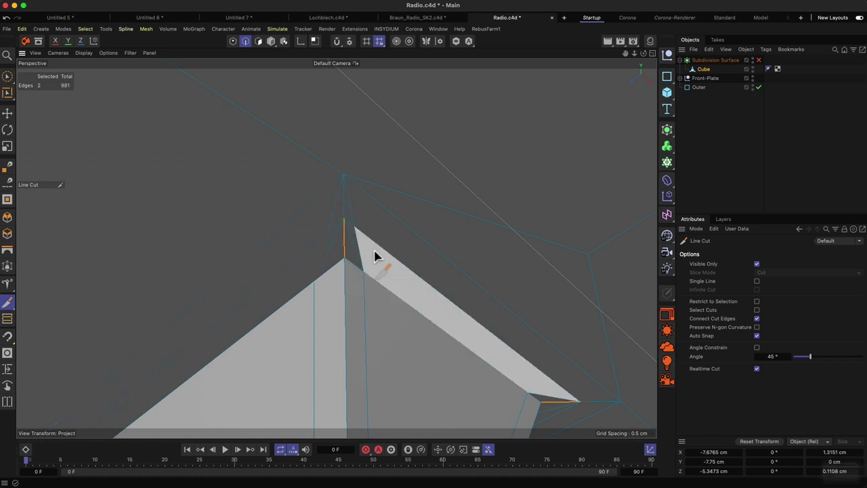
{"action": "key", "text": "k"}
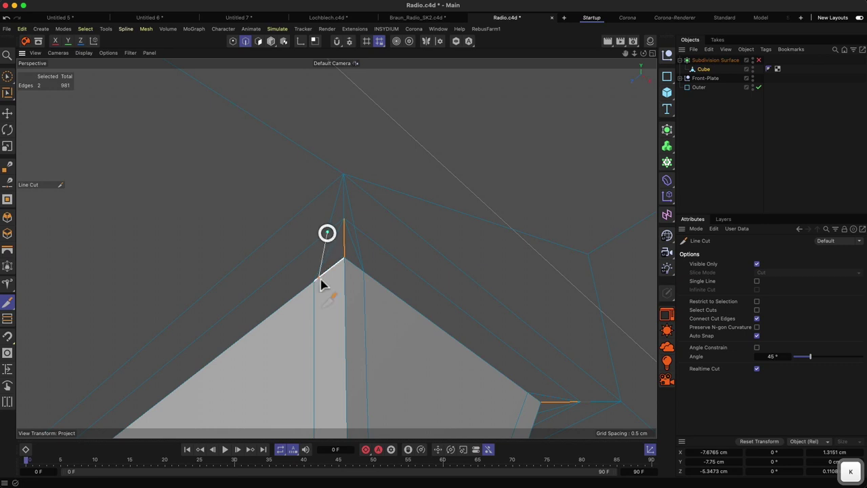
{"action": "key", "text": "Escape"}
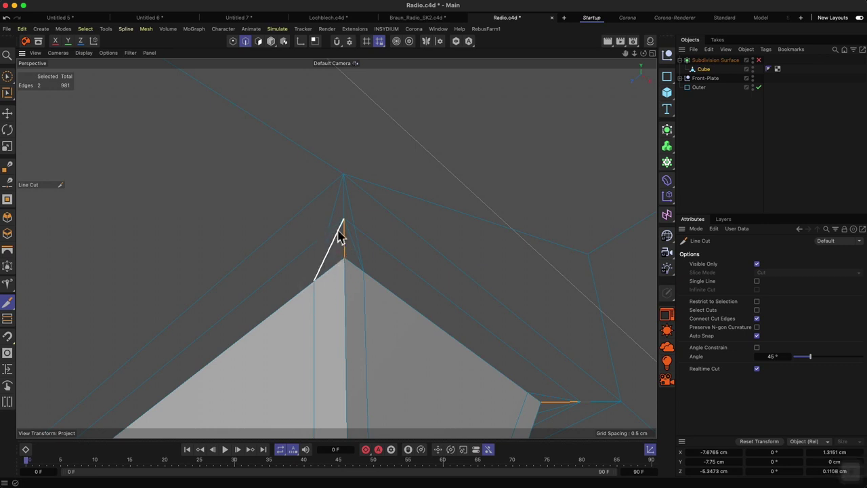
Step: Dissolve the edge joining the middle and outer loop corners and the diagonal edge from the middle loop's corner to the end face's cut line
{"action": "key", "text": "9"}
{"action": "left_click", "coordinate": [343, 197]}
{"action": "key", "text": "m"}
{"action": "key", "text": "n"}
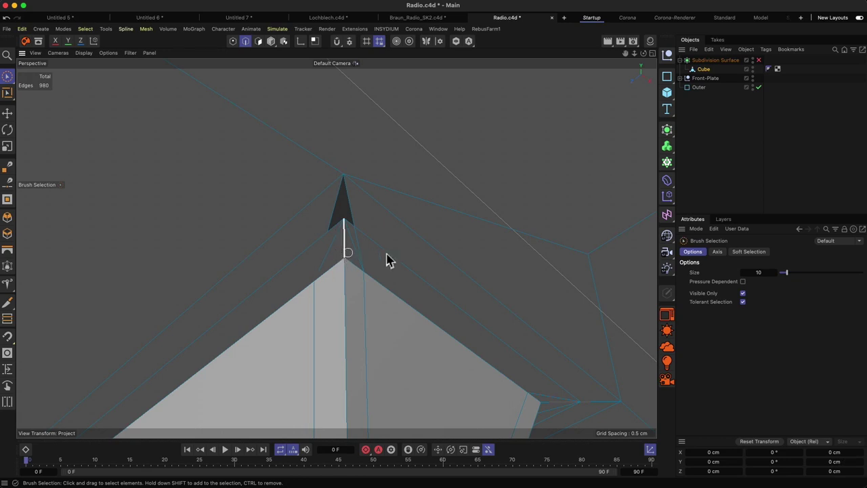
{"action": "left_click", "coordinate": [352, 243]}
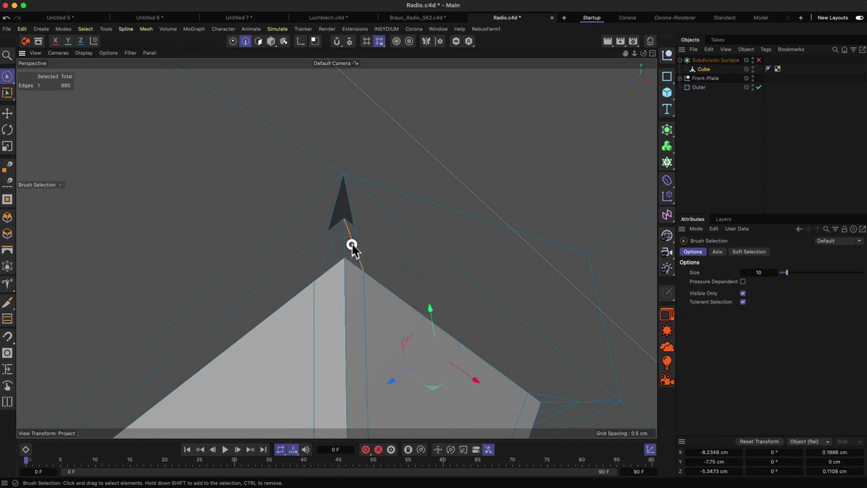
{"action": "key", "text": "m"}
{"action": "key", "text": "n"}
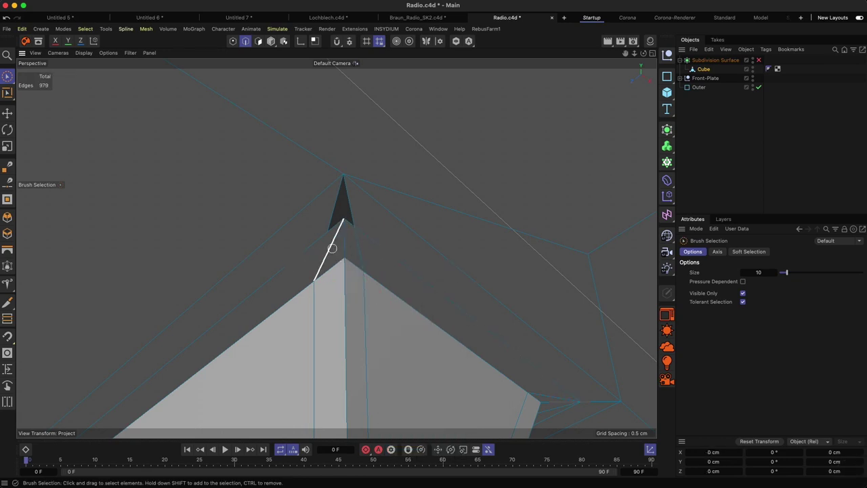
Step: Try a line cut from the new middle-loop point to the outer side's cut line at the foot's base
{"action": "key", "text": "k"}
{"action": "key", "text": "k"}
{"action": "left_click", "coordinate": [328, 232]}
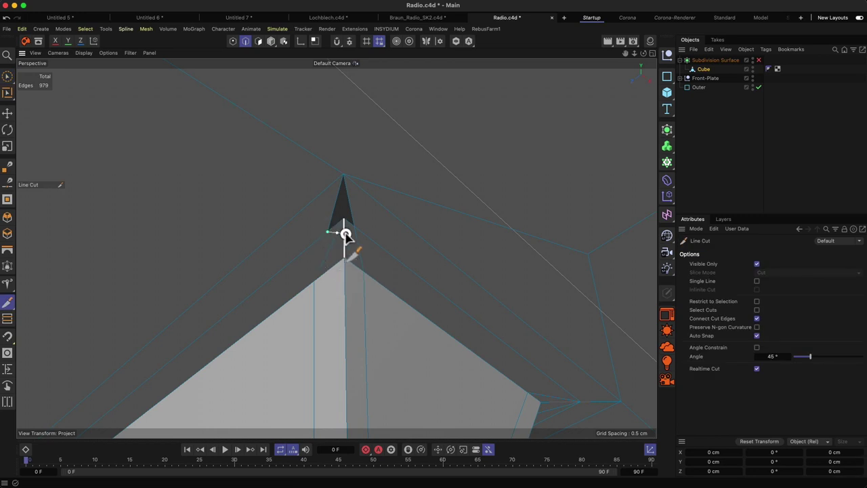
{"action": "left_click", "coordinate": [316, 286]}
{"action": "key", "text": "Escape"}
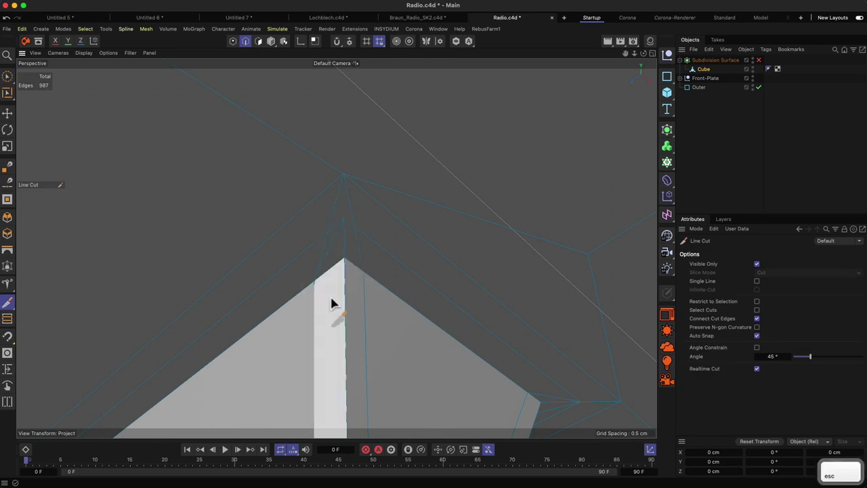
{"action": "key", "text": "2"}
{"action": "left_click_drag", "start_coordinate": [325, 283], "coordinate": [341, 269]}
{"action": "key", "text": "ctrl+z"}
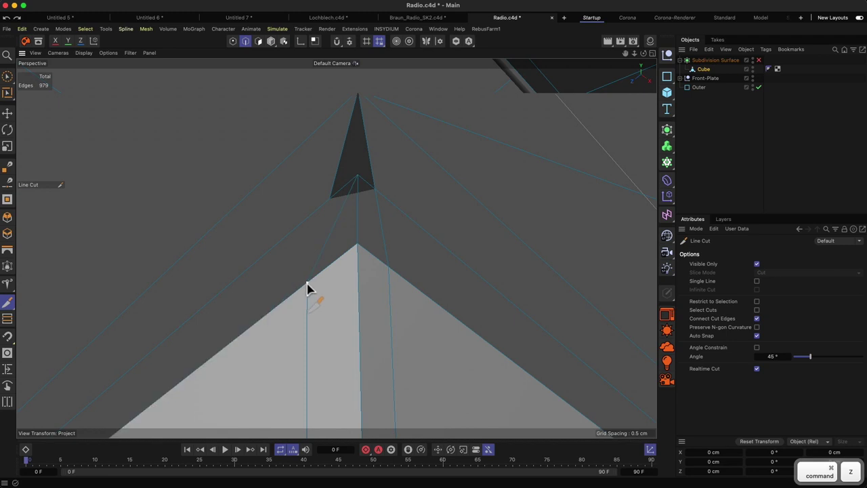
Step: Line-cut from the outer side's cut line at the base to the new middle-loop point, and dissolve the old diagonal edge beside it
{"action": "left_click", "coordinate": [307, 283]}
{"action": "left_click", "coordinate": [333, 202]}
{"action": "key", "text": "Escape"}
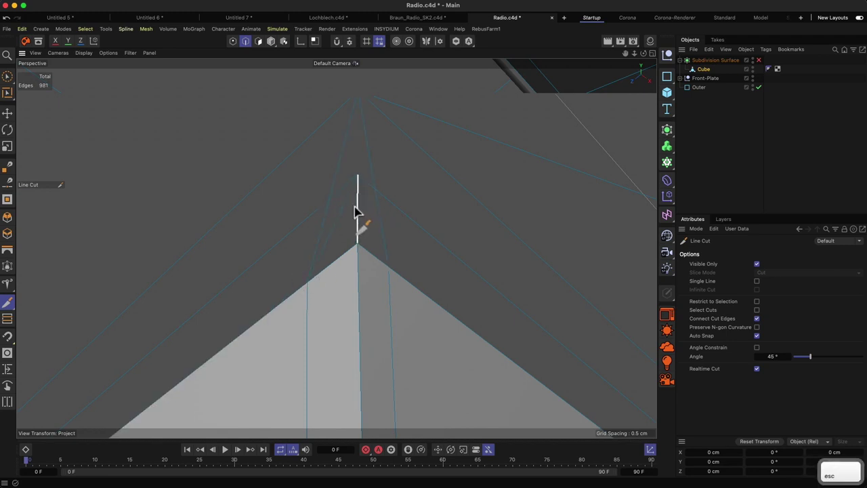
{"action": "key", "text": "9"}
{"action": "left_click", "coordinate": [344, 213]}
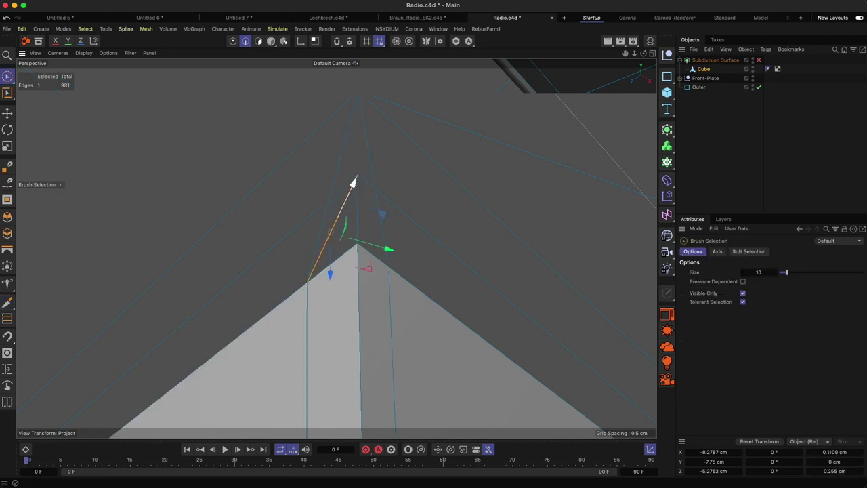
{"action": "key", "text": "m"}
{"action": "key", "text": "n"}
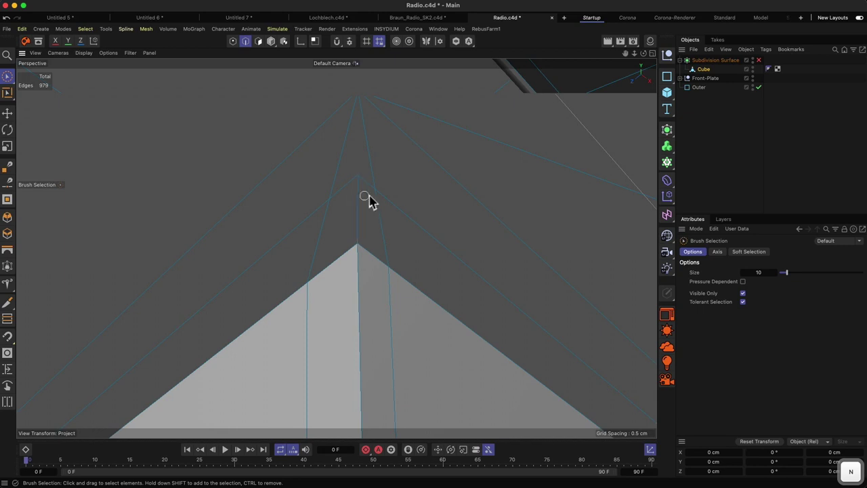
Step: Check the reworked front corner with subdivision toggled and test the edge loop selection around the foot's front end face
{"action": "key", "text": "2"}
{"action": "left_click_drag", "start_coordinate": [378, 197], "coordinate": [379, 264]}
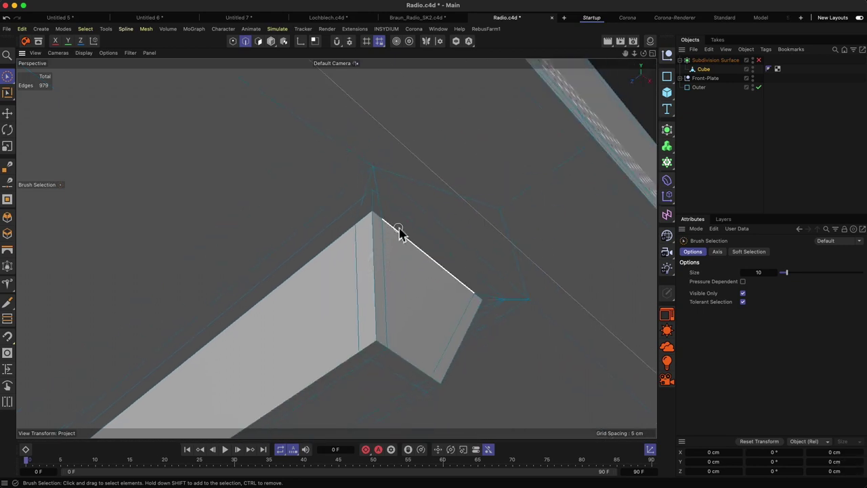
{"action": "key", "text": "q"}
{"action": "key", "text": "q"}
{"action": "left_click_drag", "start_coordinate": [421, 248], "coordinate": [375, 236], "text": "alt"}
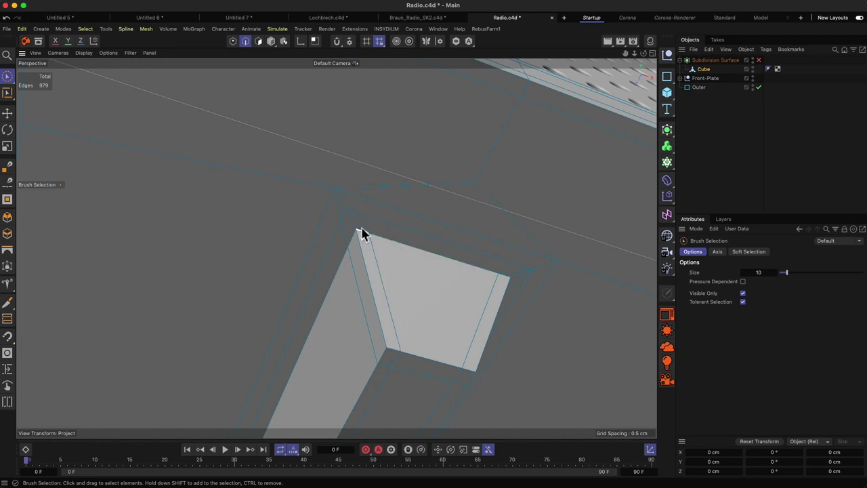
{"action": "left_click_drag", "start_coordinate": [362, 233], "coordinate": [364, 240], "text": "alt"}
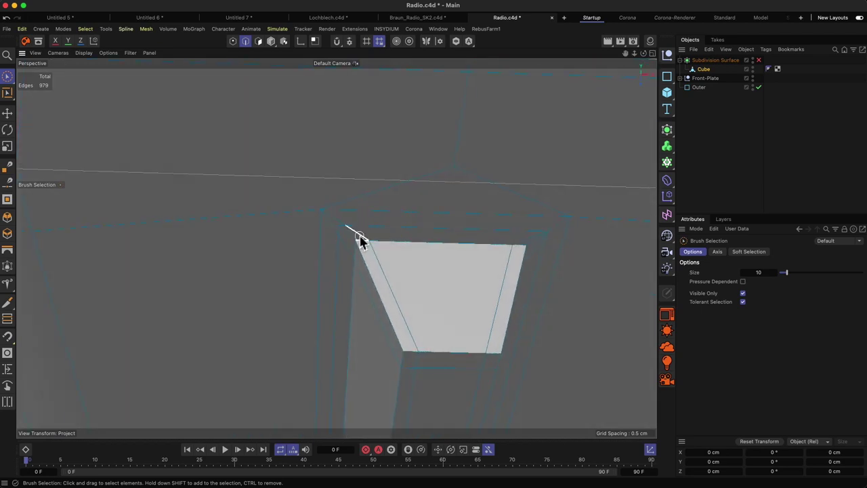
{"action": "key", "text": "u"}
{"action": "key", "text": "l"}
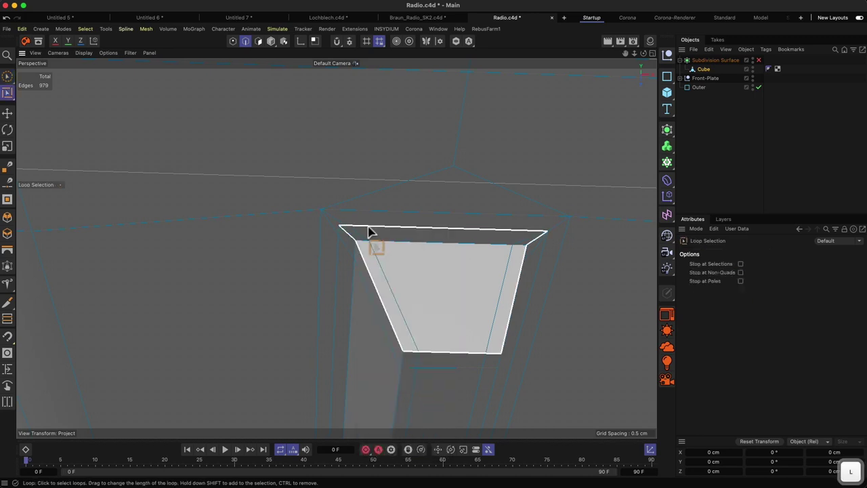
{"action": "left_click", "coordinate": [372, 230]}
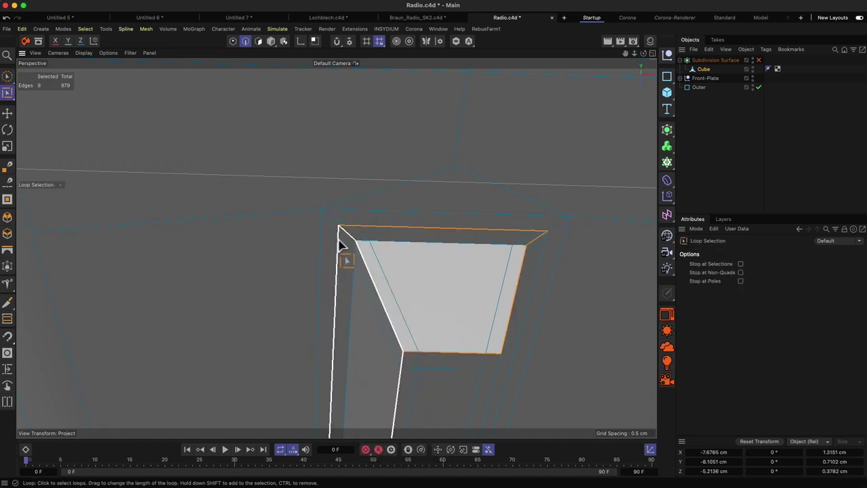
{"action": "key", "text": "2"}
{"action": "left_click_drag", "start_coordinate": [526, 241], "coordinate": [360, 237]}
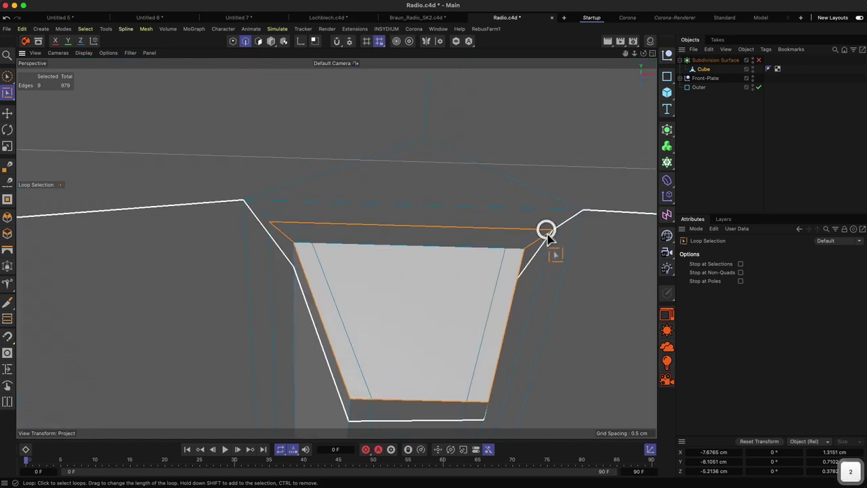
Step: Line-cut at the front inner corner from the end face's cut line to the outer loop's corner and down to the inner side's cut line
{"action": "key", "text": "3"}
{"action": "key", "text": "1"}
{"action": "key", "text": "k"}
{"action": "key", "text": "k"}
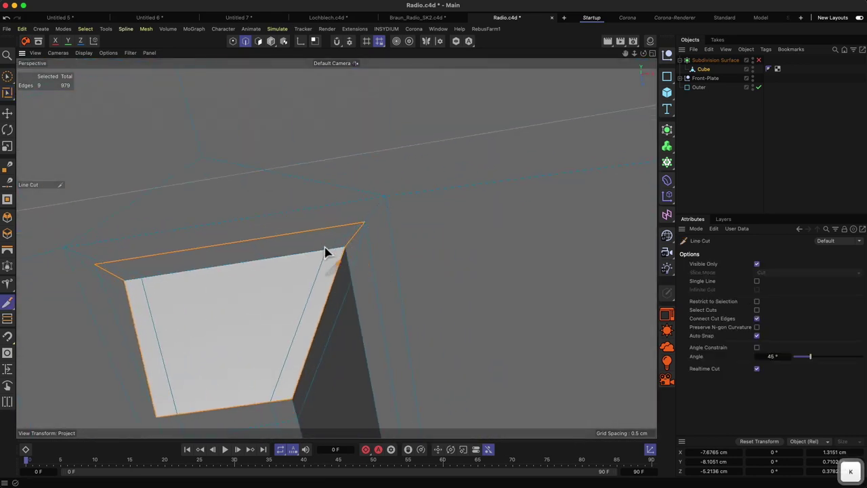
{"action": "left_click", "coordinate": [379, 223]}
{"action": "left_click", "coordinate": [352, 282]}
{"action": "key", "text": "2"}
{"action": "left_click_drag", "start_coordinate": [354, 271], "coordinate": [389, 246]}
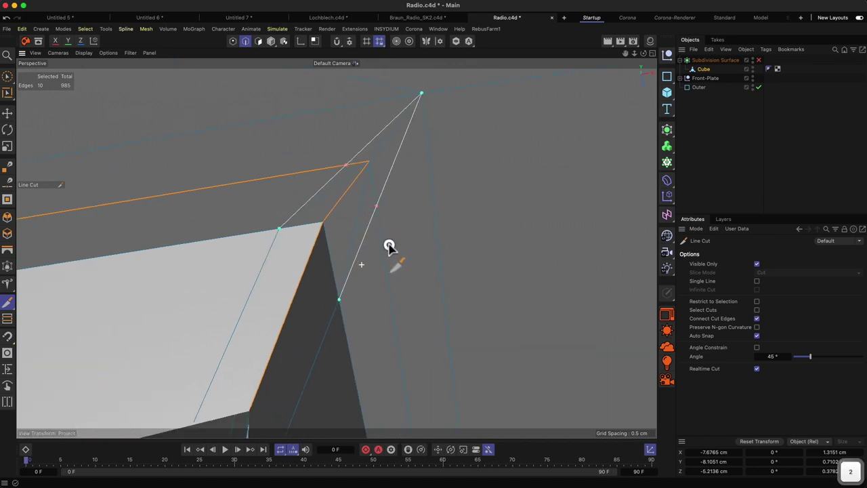
{"action": "key", "text": "Escape"}
Step: Dissolve the old diagonal edges beside the new cuts at the foot's front inner corner and the edge joining the middle and outer loop corners
{"action": "key", "text": "9"}
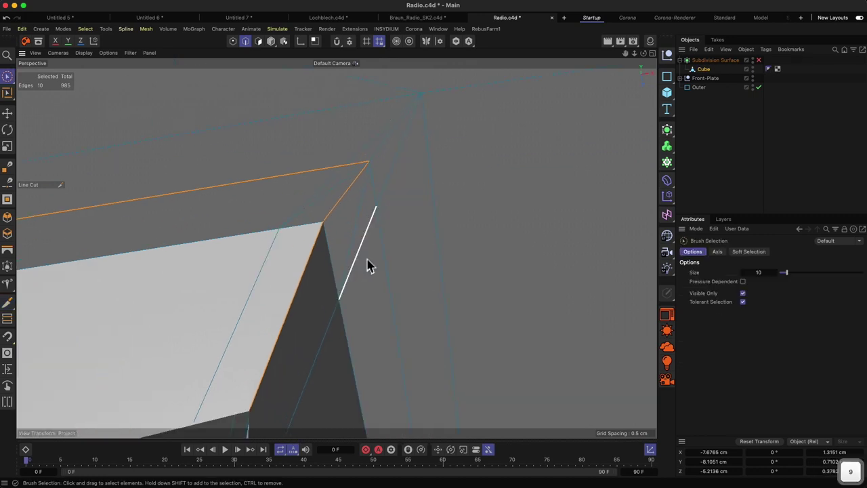
{"action": "left_click", "coordinate": [361, 206]}
{"action": "left_click_drag", "start_coordinate": [372, 229], "coordinate": [400, 251], "text": "alt"}
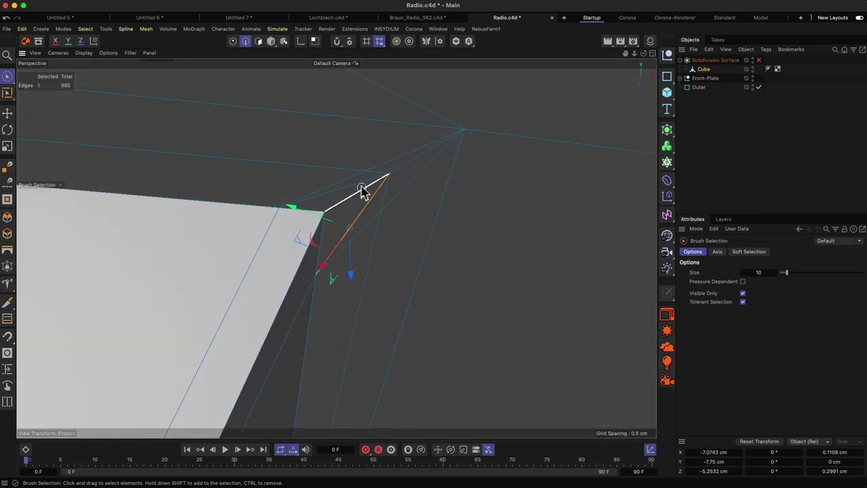
{"action": "key", "text": "m"}
{"action": "key", "text": "n"}
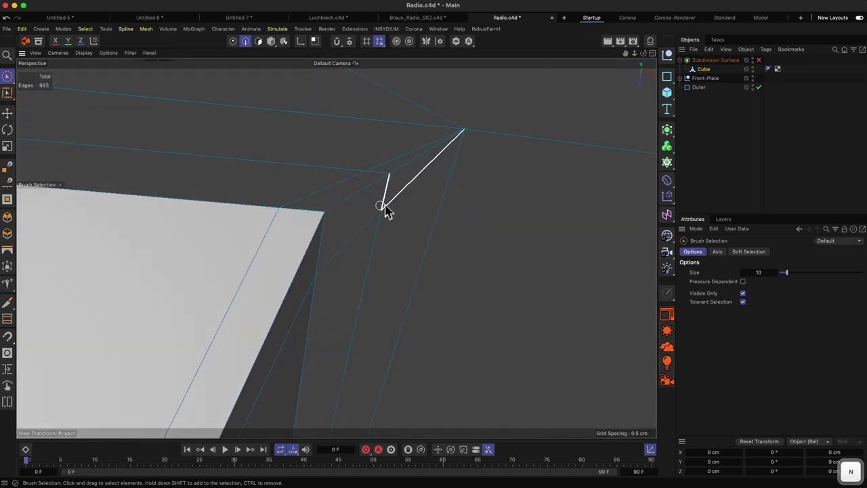
{"action": "left_click", "coordinate": [397, 169]}
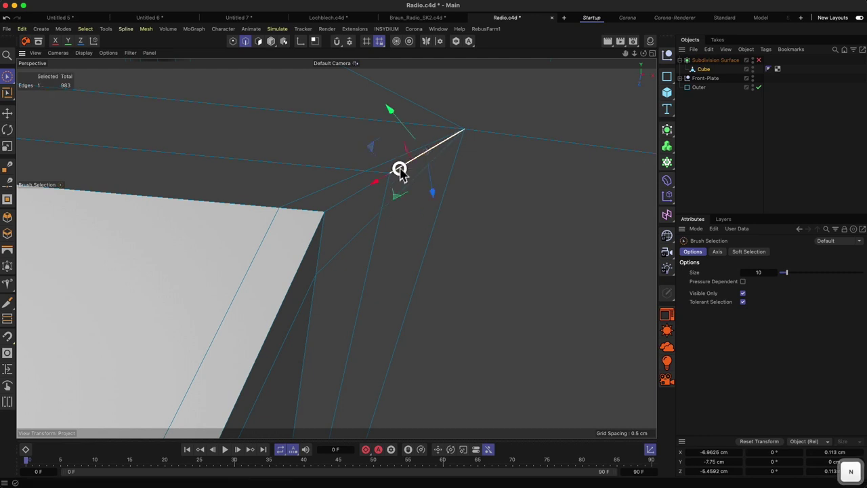
{"action": "key", "text": "m"}
{"action": "key", "text": "n"}
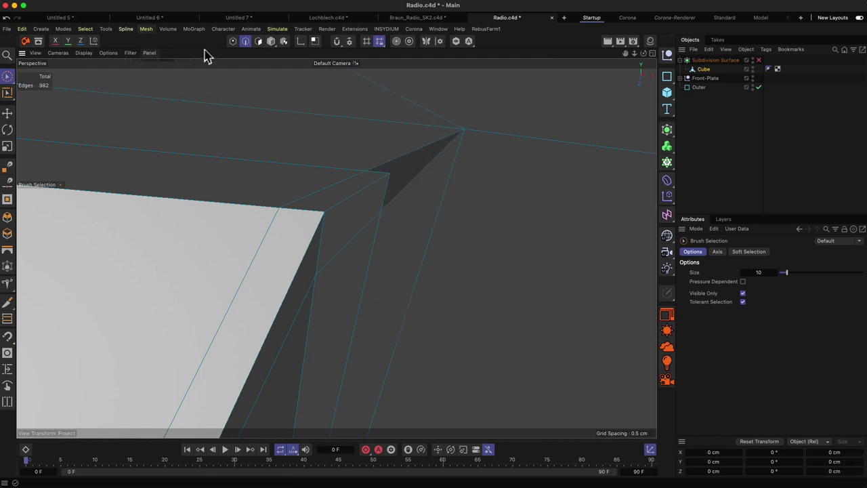
Step: Slide the middle loop's corner point toward the foot's base corner until it lies inward of the two new diagonal cuts
{"action": "left_click", "coordinate": [233, 40]}
{"action": "key", "text": "o"}
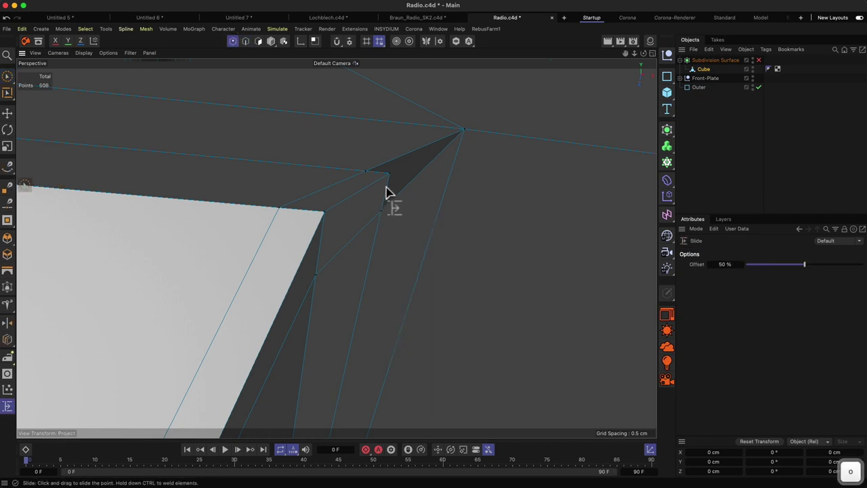
{"action": "left_click_drag", "start_coordinate": [389, 178], "coordinate": [365, 189]}
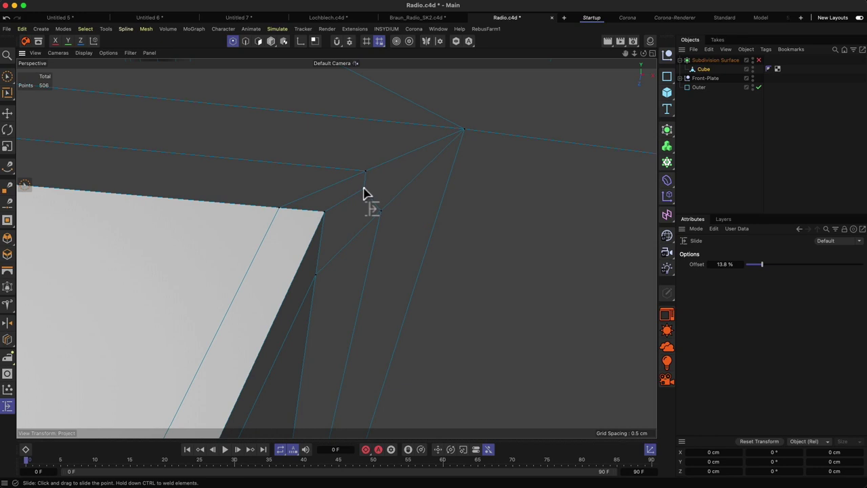
Step: At the foot's opposite end, line-cut one corner from the end face's cut line to the outer loop's corner and back to the adjoining side's cut line
{"action": "key", "text": "2"}
{"action": "left_click_drag", "start_coordinate": [435, 149], "coordinate": [409, 65]}
{"action": "key", "text": "2"}
{"action": "key", "text": "1"}
{"action": "key", "text": "2"}
{"action": "left_click_drag", "start_coordinate": [323, 371], "coordinate": [334, 361]}
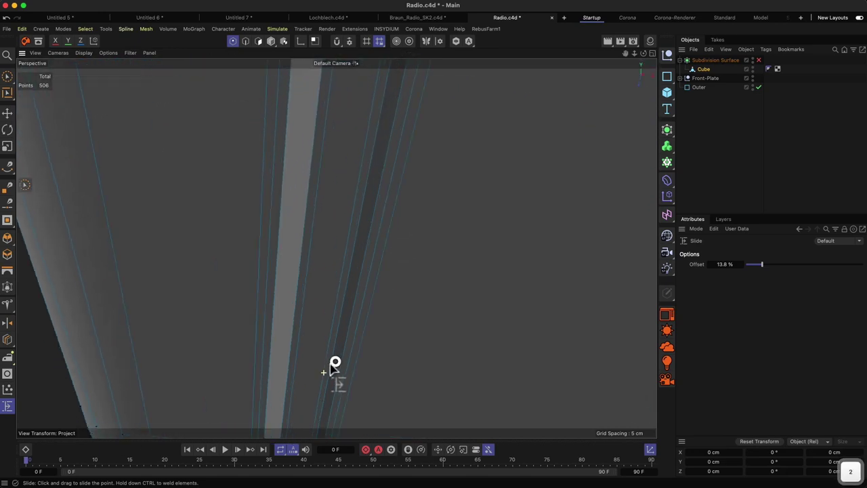
{"action": "key", "text": "1"}
{"action": "left_click_drag", "start_coordinate": [335, 320], "coordinate": [366, 120]}
{"action": "key", "text": "2"}
{"action": "left_click_drag", "start_coordinate": [329, 271], "coordinate": [368, 147]}
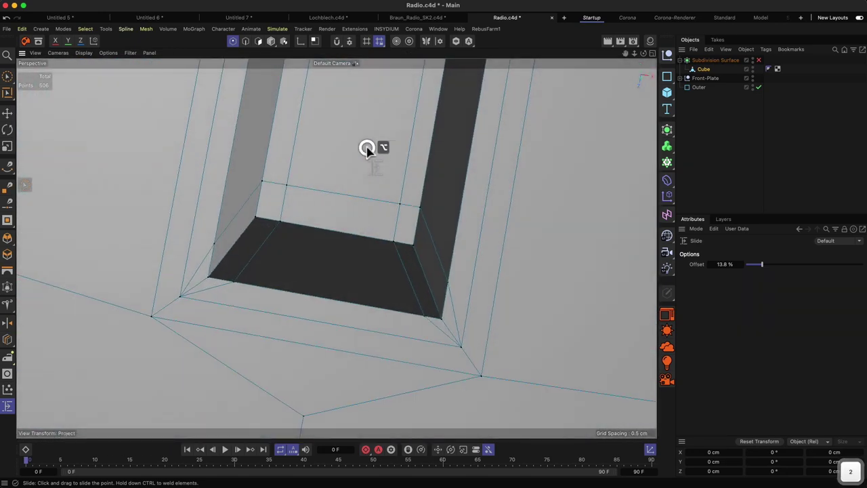
{"action": "key", "text": "k"}
{"action": "key", "text": "k"}
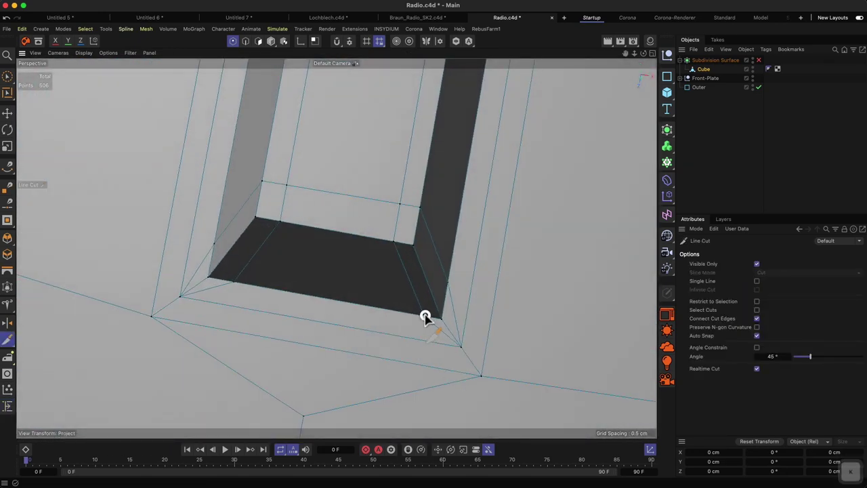
{"action": "left_click", "coordinate": [425, 317]}
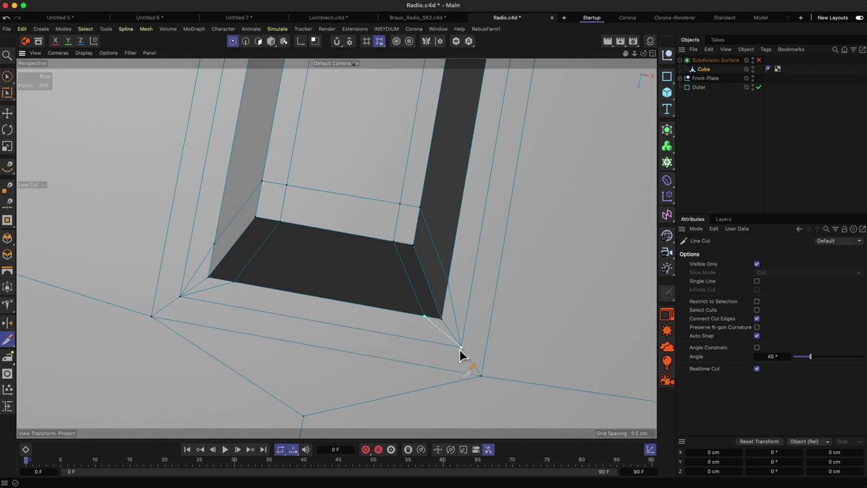
{"action": "left_click", "coordinate": [460, 346]}
{"action": "left_click", "coordinate": [481, 375]}
{"action": "key", "text": "Escape"}
{"action": "key", "text": "9"}
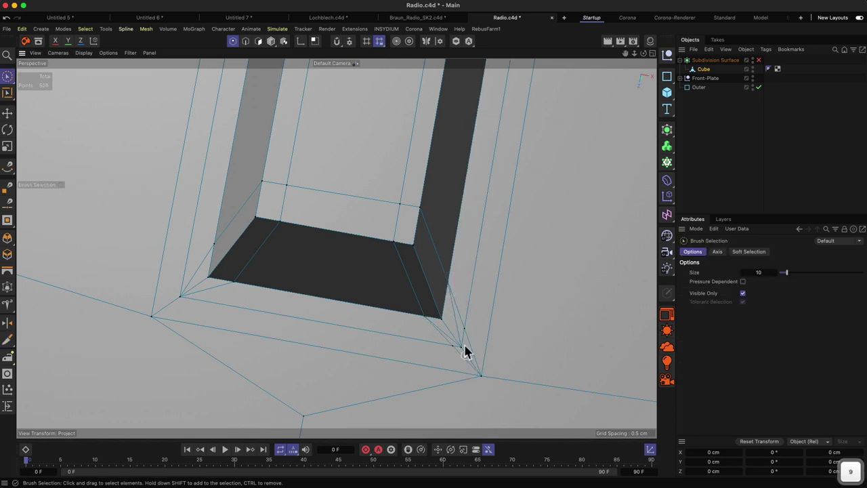
Step: Dissolve the two old diagonal edges at this corner and the edge joining the middle and outer loop corners
{"action": "left_click", "coordinate": [245, 42]}
{"action": "key", "text": "2"}
{"action": "left_click_drag", "start_coordinate": [465, 333], "coordinate": [476, 304]}
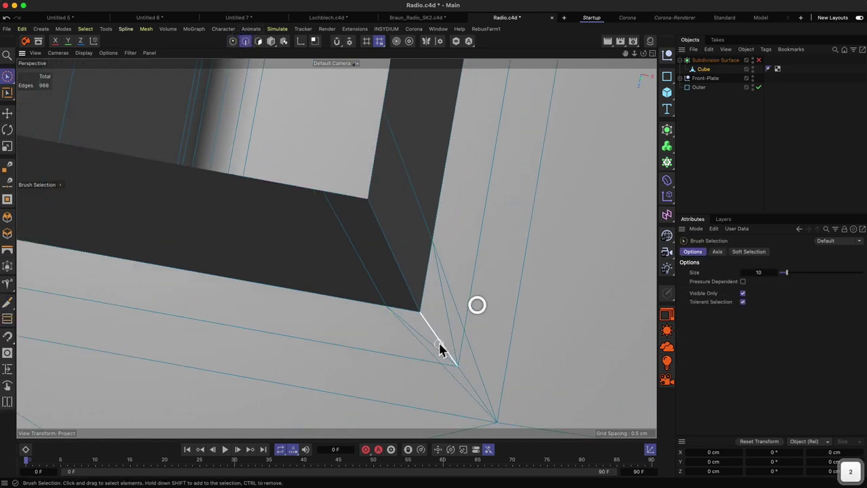
{"action": "left_click", "coordinate": [435, 346]}
{"action": "left_click", "coordinate": [451, 328], "text": "shift"}
{"action": "key", "text": "m"}
{"action": "key", "text": "n"}
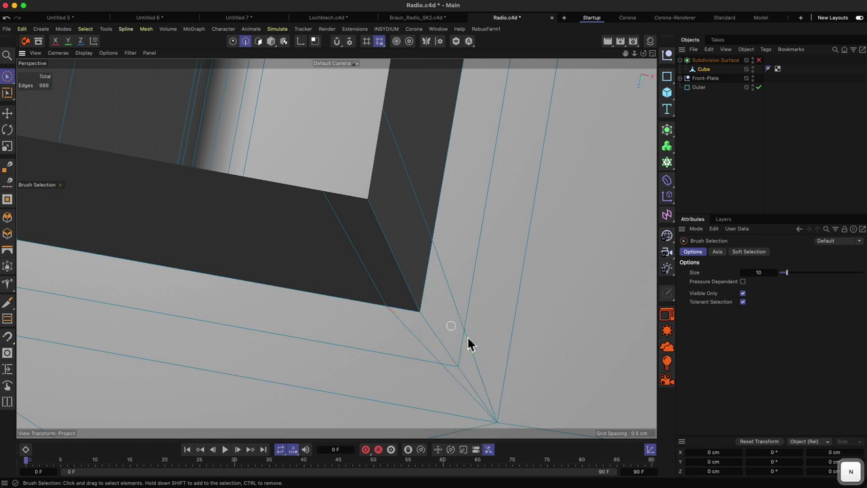
{"action": "left_click", "coordinate": [476, 361]}
{"action": "key", "text": "BackSpace"}
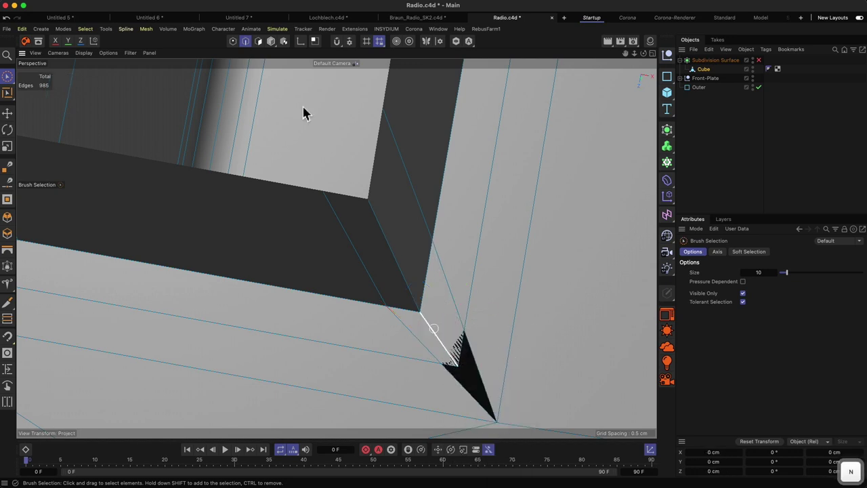
Step: Select the inner point at the raised bar's base corner and slide it along its edge by 32.4%
{"action": "left_click", "coordinate": [233, 41]}
{"action": "left_click", "coordinate": [458, 369]}
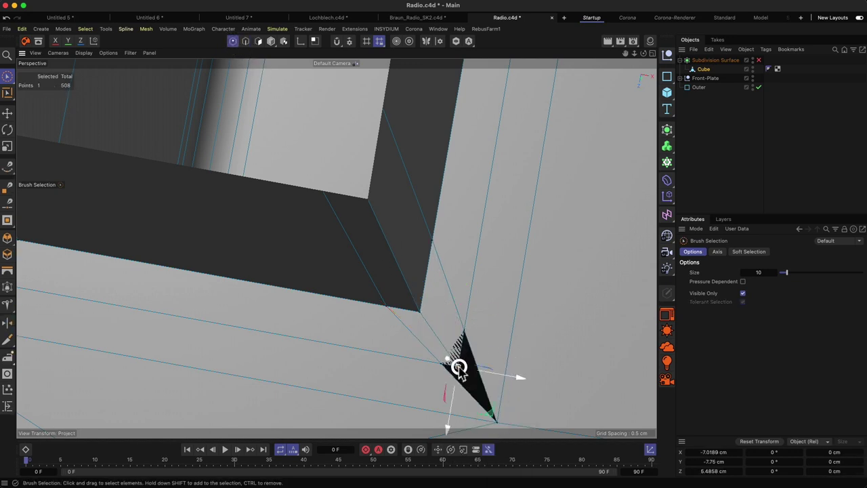
{"action": "key", "text": "m"}
{"action": "key", "text": "o"}
{"action": "left_click_drag", "start_coordinate": [451, 353], "coordinate": [441, 384]}
Step: Make a line cut at the bar's opposite base corner, from the point on the side face's lower edge to the outer corner
{"action": "key", "text": "2"}
{"action": "key", "text": "1"}
{"action": "left_click_drag", "start_coordinate": [441, 383], "coordinate": [597, 375]}
{"action": "key", "text": "2"}
{"action": "scroll", "coordinate": [419, 331], "scroll_direction": "up", "scroll_amount": 3}
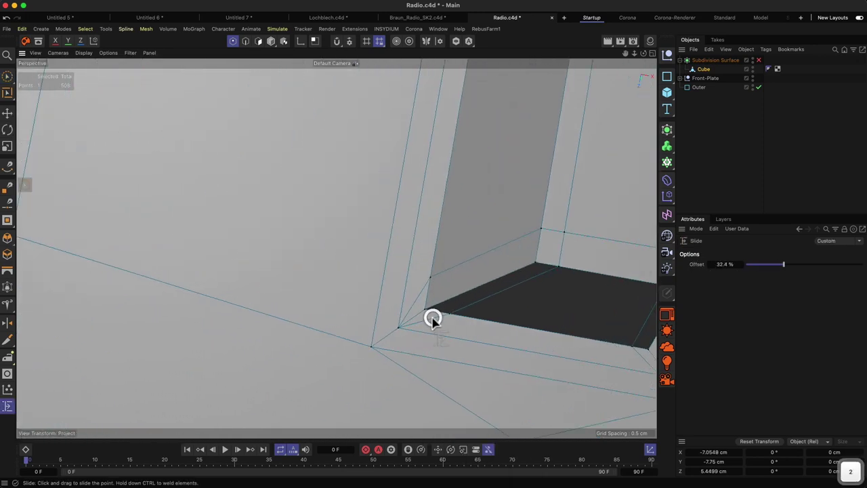
{"action": "key", "text": "m"}
{"action": "key", "text": "k"}
{"action": "left_click", "coordinate": [430, 279]}
{"action": "left_click", "coordinate": [371, 346]}
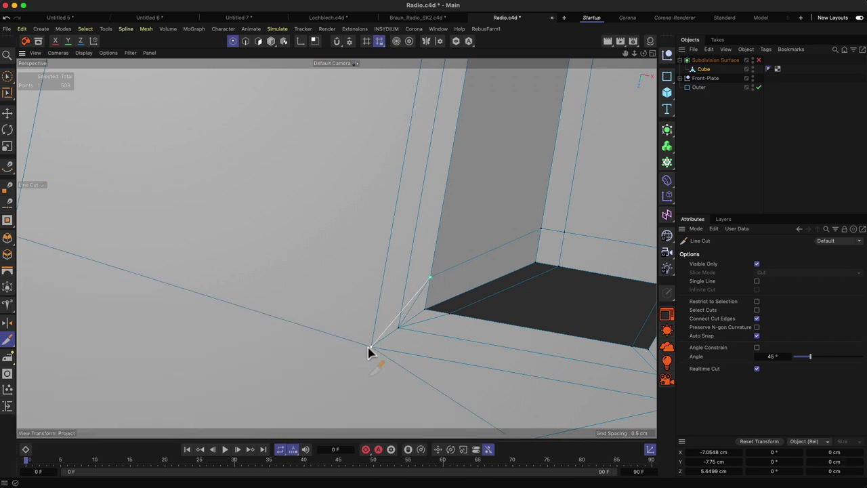
{"action": "key", "text": "Escape"}
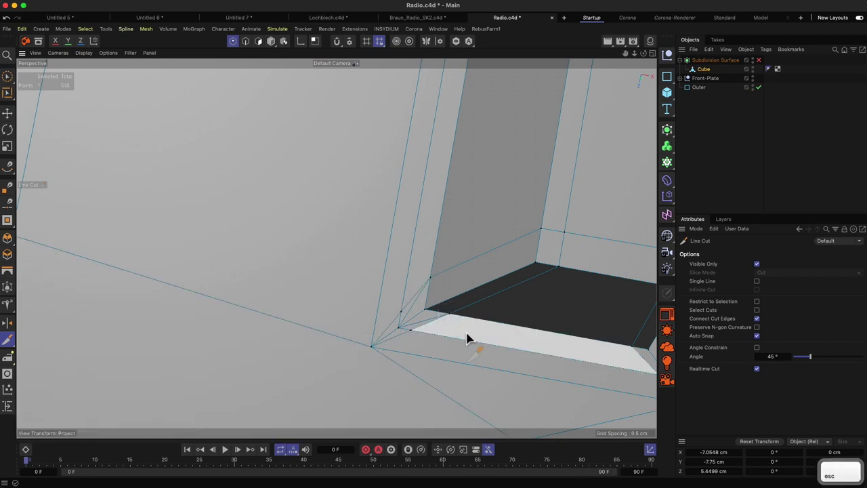
Step: Select the redundant diagonal edges around the new cut at that base corner and dissolve them
{"action": "key", "text": "9"}
{"action": "key", "text": "Return"}
{"action": "key", "text": "2"}
{"action": "left_click_drag", "start_coordinate": [389, 325], "coordinate": [422, 304]}
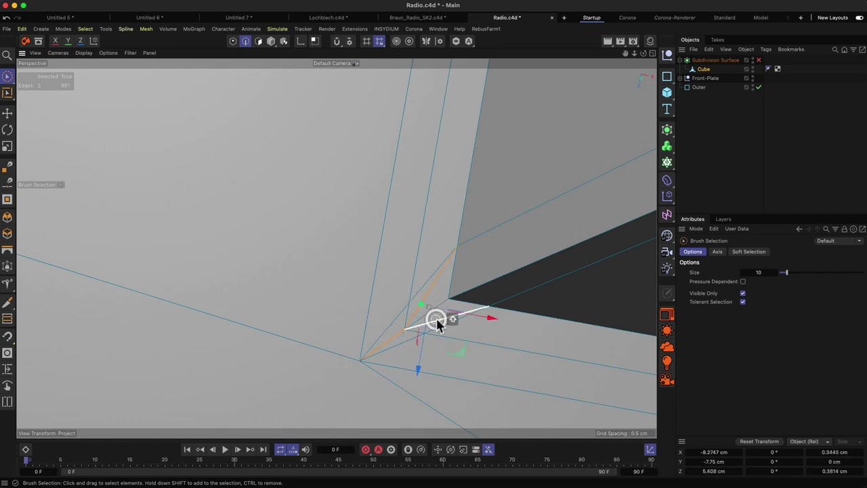
{"action": "key", "text": "m"}
{"action": "key", "text": "n"}
Step: Add two loop cuts around the raised bar's side faces, one near the base at 85.5% and one near the top at 78.5%
{"action": "key", "text": "2"}
{"action": "left_click_drag", "start_coordinate": [503, 318], "coordinate": [382, 290]}
{"action": "key", "text": "1"}
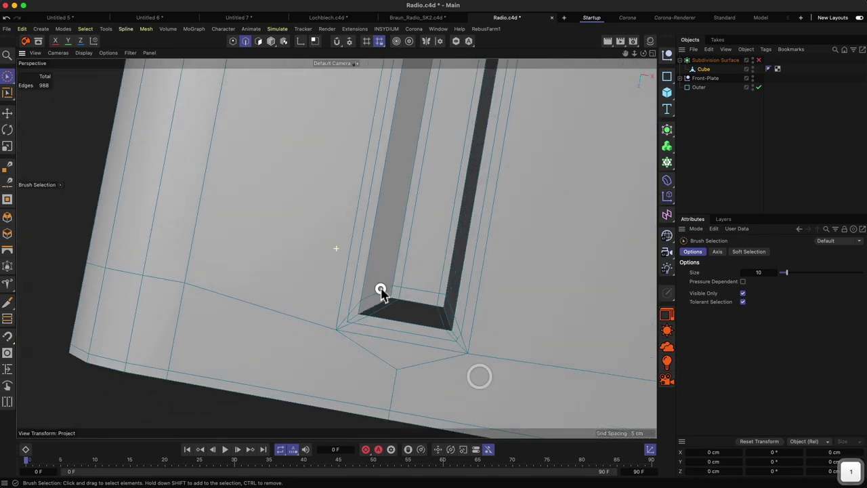
{"action": "left_click_drag", "start_coordinate": [437, 263], "coordinate": [449, 217], "text": "alt"}
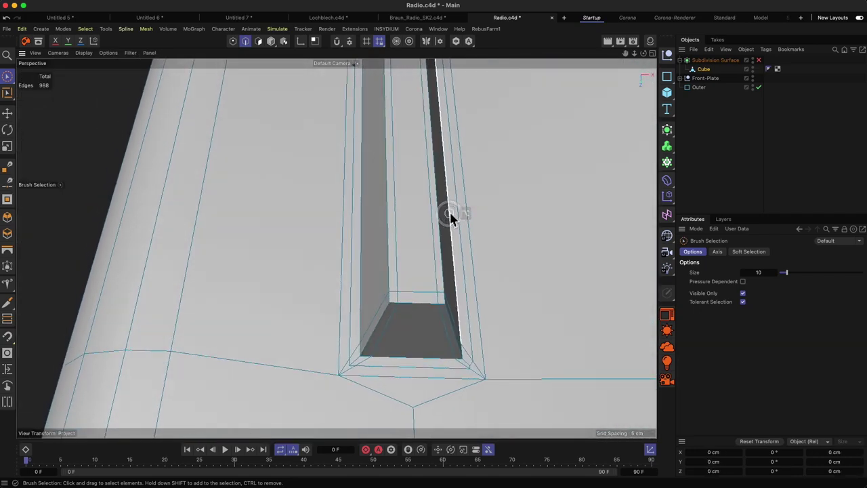
{"action": "key", "text": "k"}
{"action": "key", "text": "l"}
{"action": "left_click_drag", "start_coordinate": [381, 342], "coordinate": [467, 327], "text": "alt"}
{"action": "key", "text": "2"}
{"action": "left_click_drag", "start_coordinate": [348, 376], "coordinate": [413, 325]}
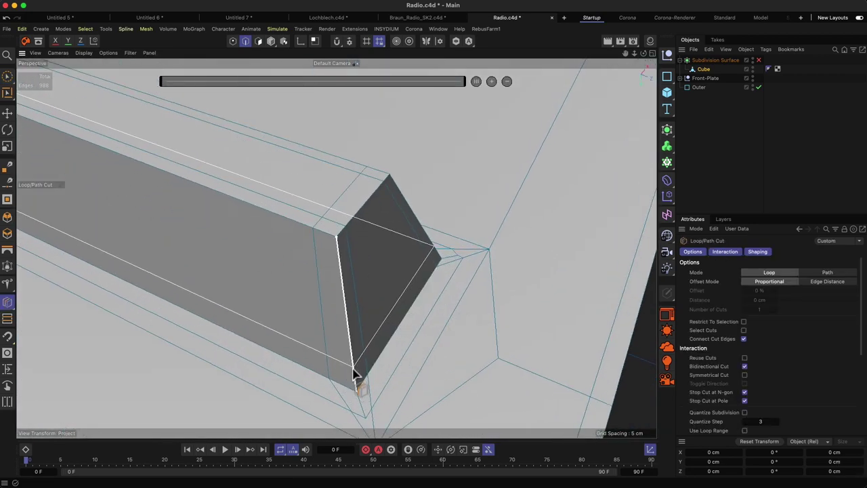
{"action": "left_click", "coordinate": [354, 369]}
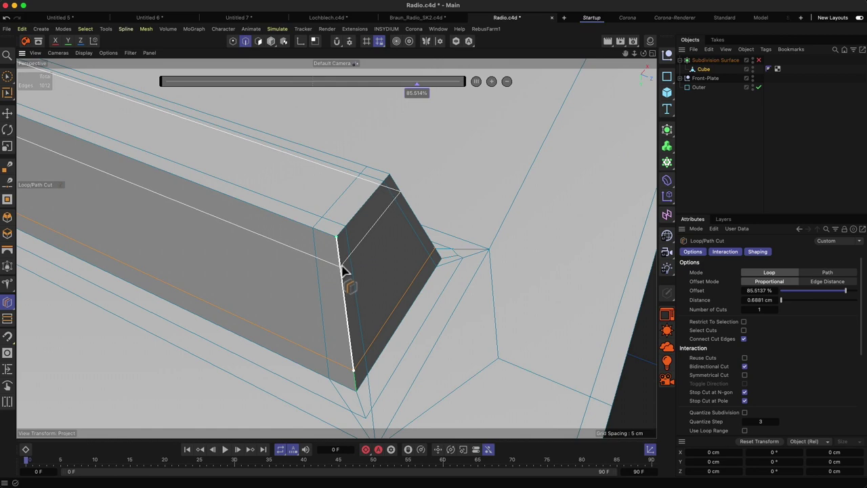
{"action": "left_click", "coordinate": [342, 267]}
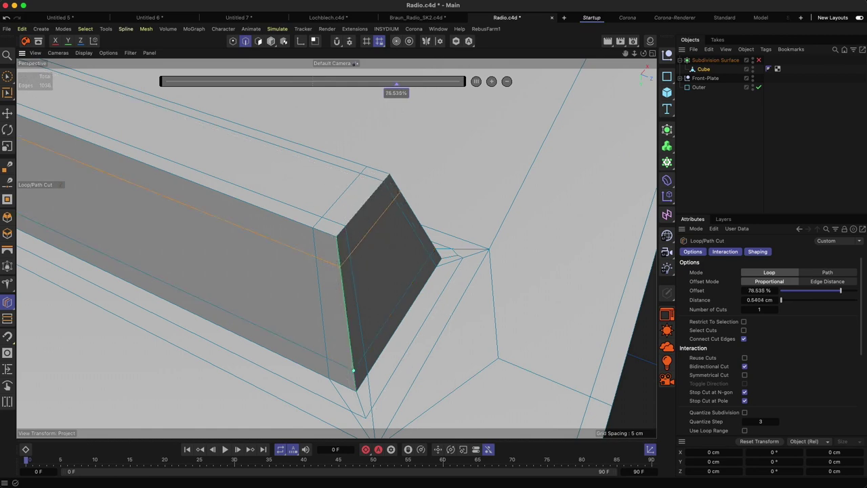
Step: Turn on the Subdivision Surface and examine the smoothed raised bars on the housing
{"action": "scroll", "coordinate": [393, 257], "scroll_direction": "down", "scroll_amount": 6}
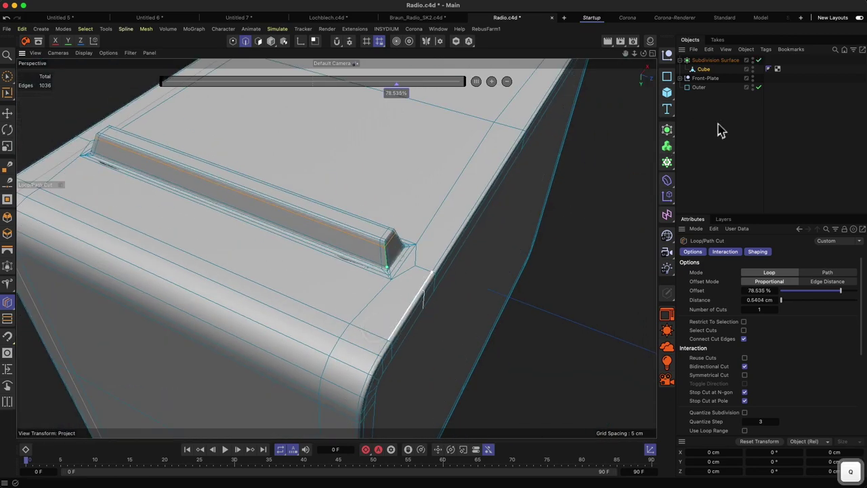
{"action": "left_click", "coordinate": [718, 127]}
{"action": "left_click_drag", "start_coordinate": [405, 238], "coordinate": [407, 191], "text": "alt"}
{"action": "left_click_drag", "start_coordinate": [474, 304], "coordinate": [230, 356]}
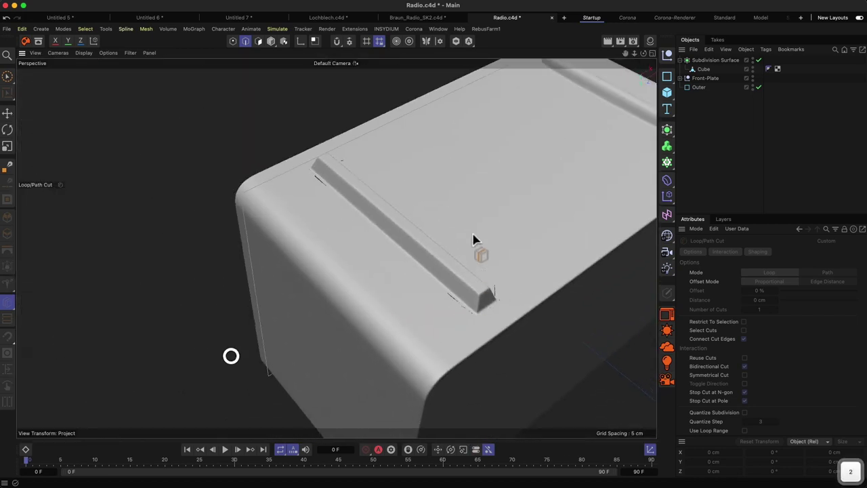
{"action": "left_click_drag", "start_coordinate": [475, 241], "coordinate": [527, 281], "text": "alt"}
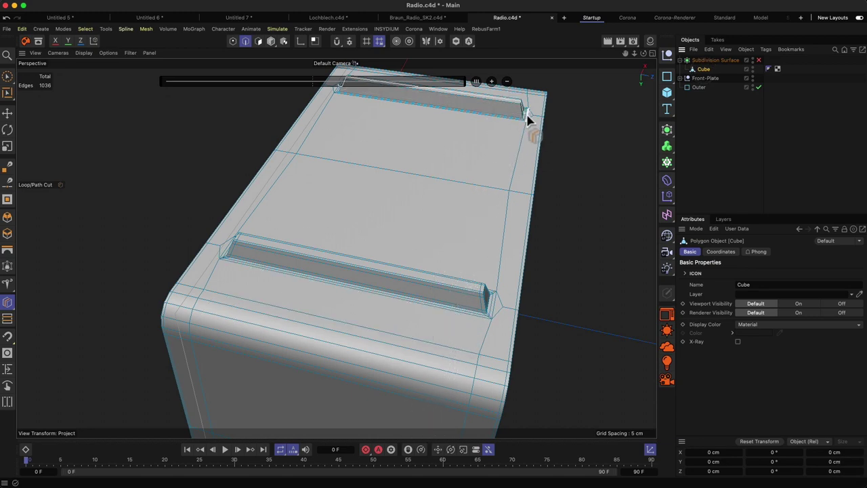
Step: Start a line cut on the second raised bar, from the outer base corner up the end face to its upper edge
{"action": "left_click_drag", "start_coordinate": [526, 115], "coordinate": [412, 244], "text": "alt"}
{"action": "key", "text": "1"}
{"action": "key", "text": "2"}
{"action": "left_click_drag", "start_coordinate": [451, 217], "coordinate": [440, 274]}
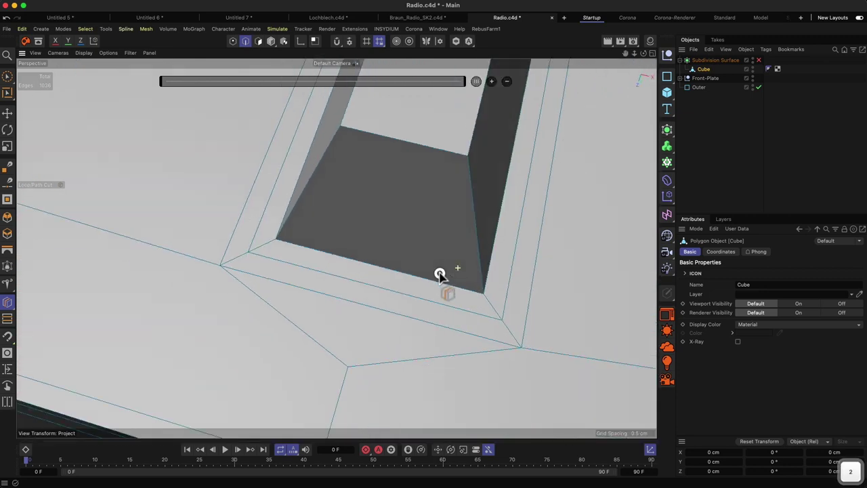
{"action": "key", "text": "k"}
{"action": "key", "text": "k"}
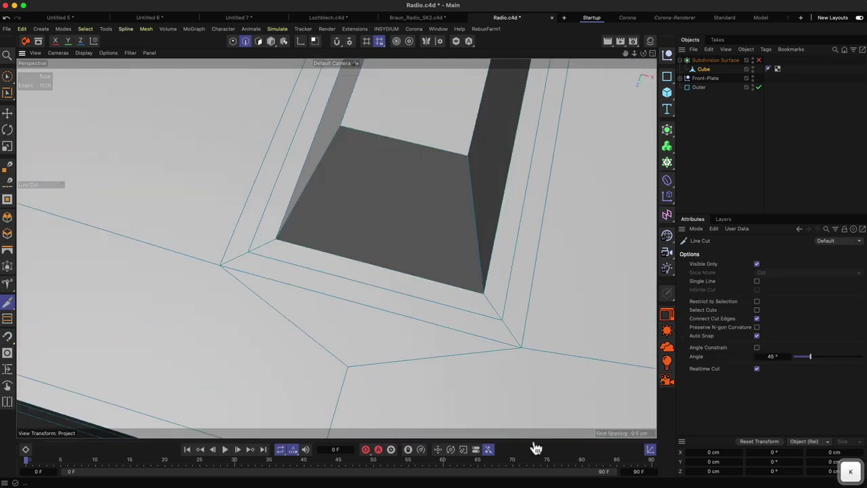
{"action": "left_click", "coordinate": [520, 347]}
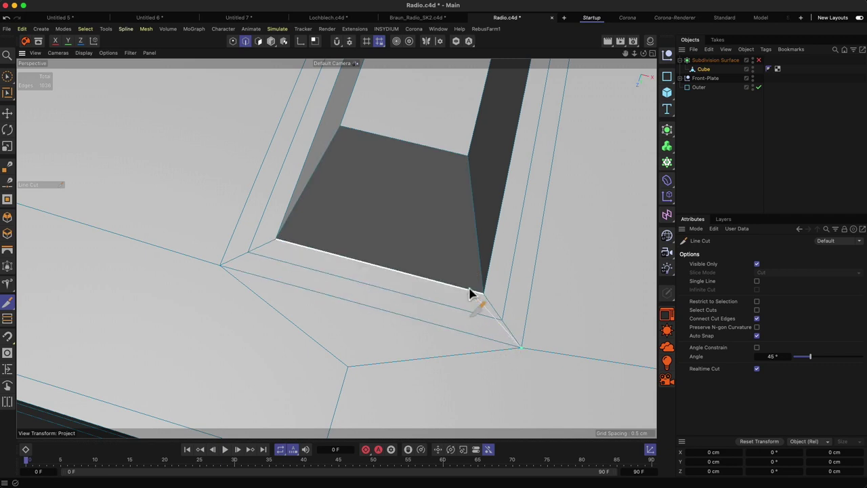
{"action": "left_click", "coordinate": [464, 290]}
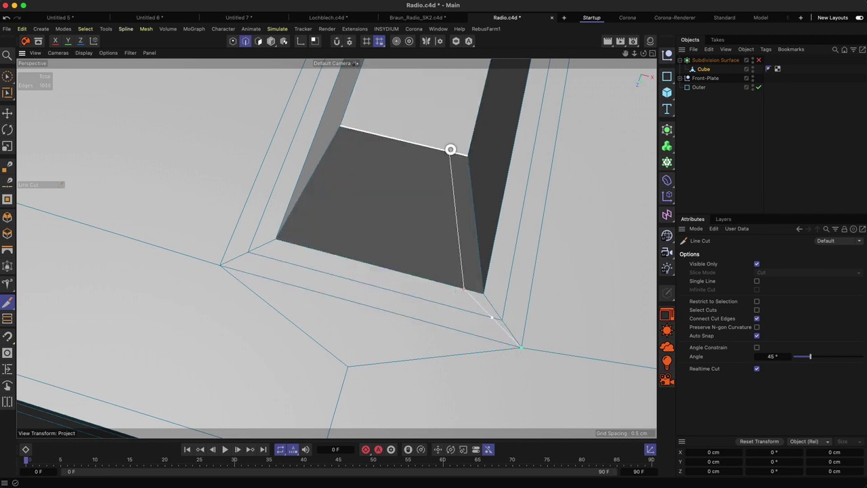
{"action": "left_click", "coordinate": [450, 150]}
Step: Extend the line cut along the bar's top face and down the opposite end face to the outer base corner
{"action": "key", "text": "2"}
{"action": "left_click_drag", "start_coordinate": [462, 108], "coordinate": [353, 394]}
{"action": "key", "text": "1"}
{"action": "key", "text": "1"}
{"action": "left_click_drag", "start_coordinate": [456, 145], "coordinate": [382, 333]}
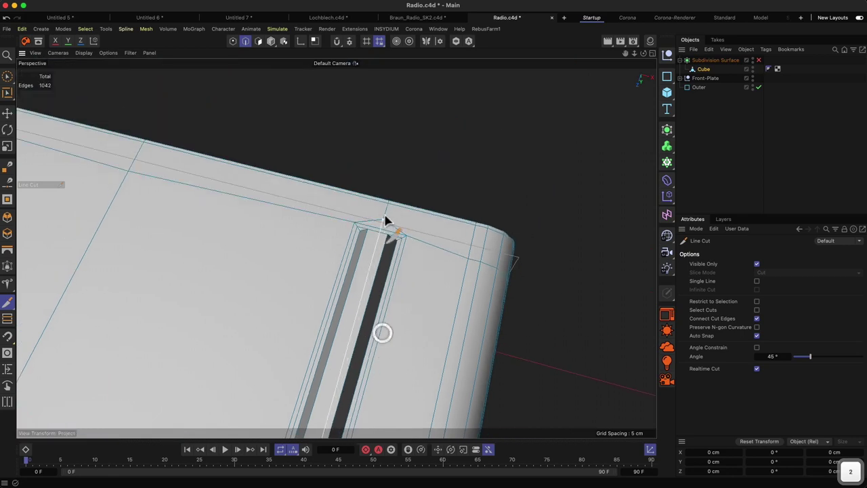
{"action": "key", "text": "2"}
{"action": "left_click_drag", "start_coordinate": [384, 220], "coordinate": [431, 159]}
{"action": "left_click_drag", "start_coordinate": [399, 293], "coordinate": [387, 263], "text": "alt"}
{"action": "key", "text": "1"}
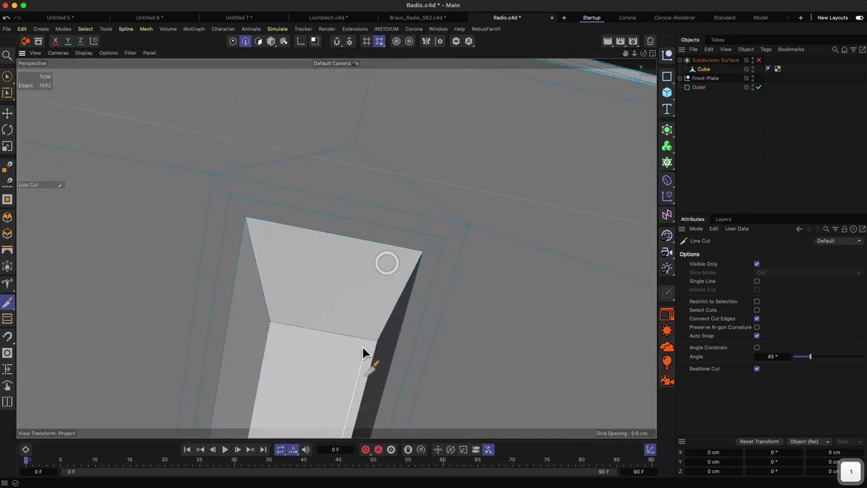
{"action": "left_click", "coordinate": [360, 336]}
{"action": "left_click", "coordinate": [407, 249]}
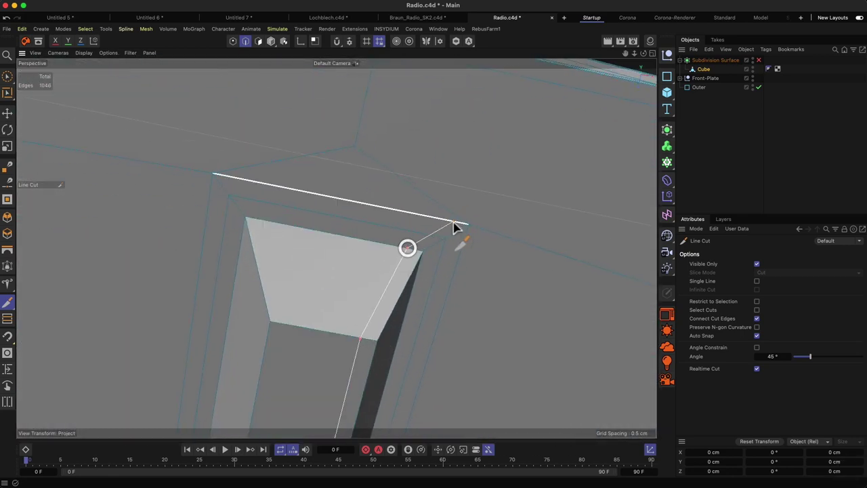
{"action": "left_click", "coordinate": [467, 225]}
Step: Continue the cut across the side faces and top at this end, through the other outer corner and back up the end face
{"action": "left_click_drag", "start_coordinate": [466, 226], "coordinate": [409, 265], "text": "alt"}
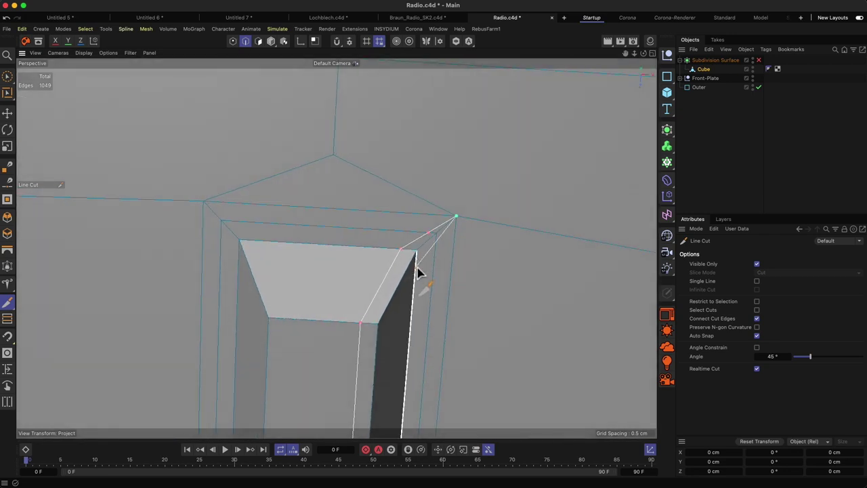
{"action": "left_click", "coordinate": [417, 270]}
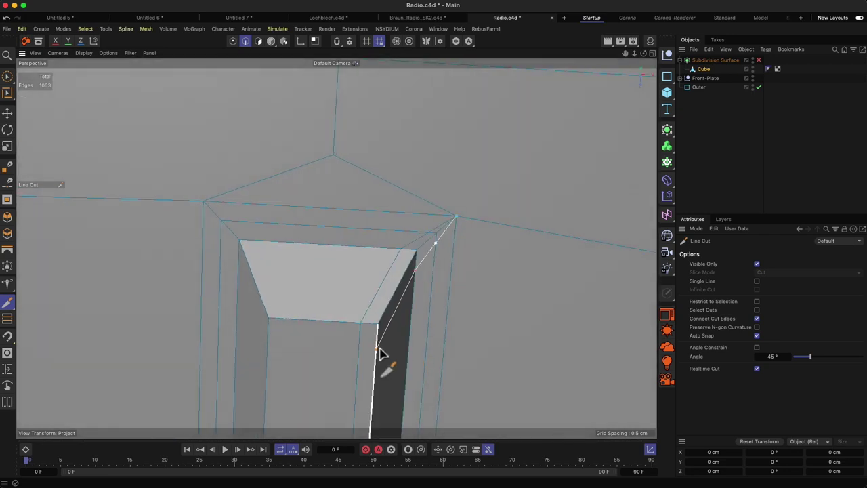
{"action": "left_click", "coordinate": [364, 354]}
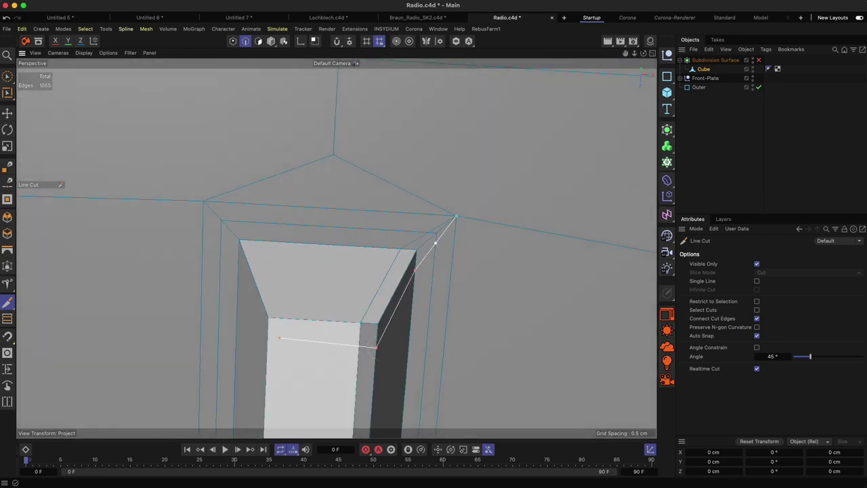
{"action": "left_click", "coordinate": [266, 344]}
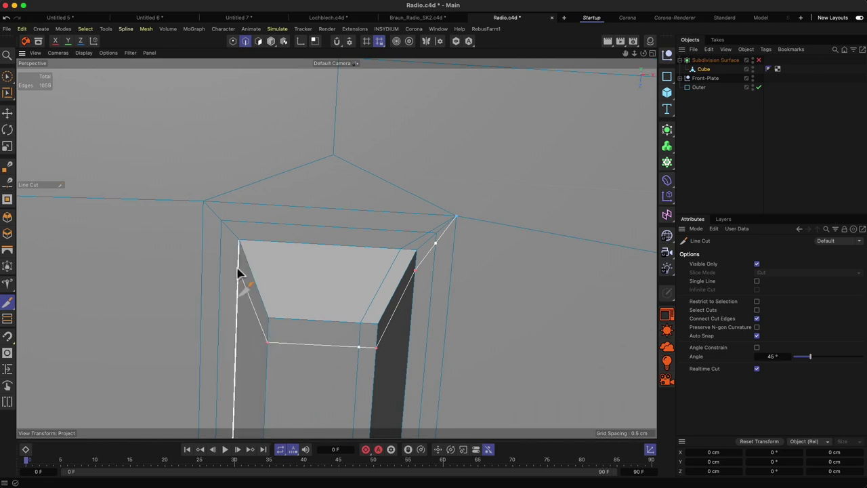
{"action": "left_click", "coordinate": [260, 243]}
{"action": "left_click", "coordinate": [284, 320]}
Step: Run the cut back along the bar's top and down the first end face to its uncut outer base corner
{"action": "key", "text": "1"}
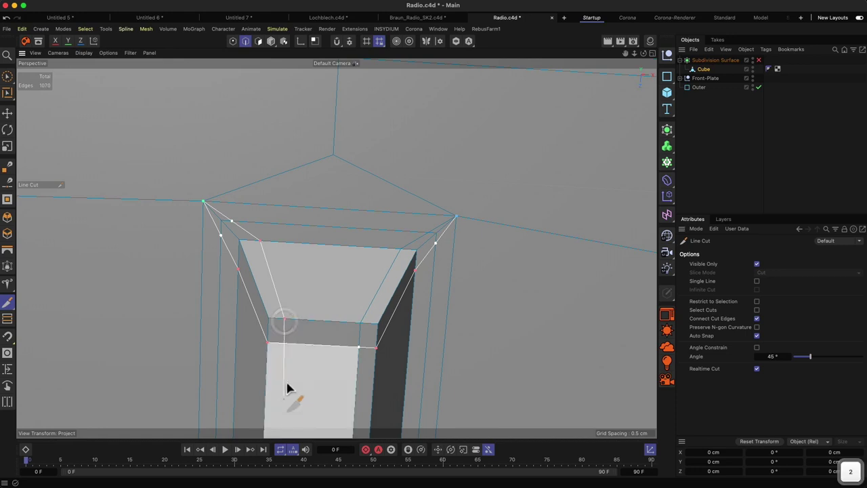
{"action": "right_click_drag", "start_coordinate": [287, 384], "coordinate": [295, 402]}
{"action": "left_click_drag", "start_coordinate": [294, 403], "coordinate": [354, 95]}
{"action": "key", "text": "1"}
{"action": "left_click_drag", "start_coordinate": [335, 330], "coordinate": [321, 190]}
{"action": "right_click_drag", "start_coordinate": [321, 190], "coordinate": [311, 340]}
{"action": "left_click_drag", "start_coordinate": [310, 340], "coordinate": [335, 27]}
{"action": "key", "text": "2"}
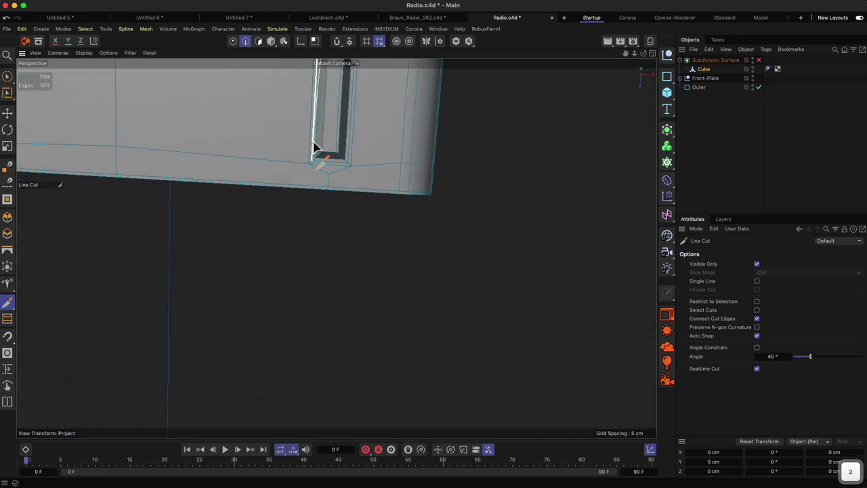
{"action": "scroll", "coordinate": [379, 112], "scroll_direction": "up", "scroll_amount": 5}
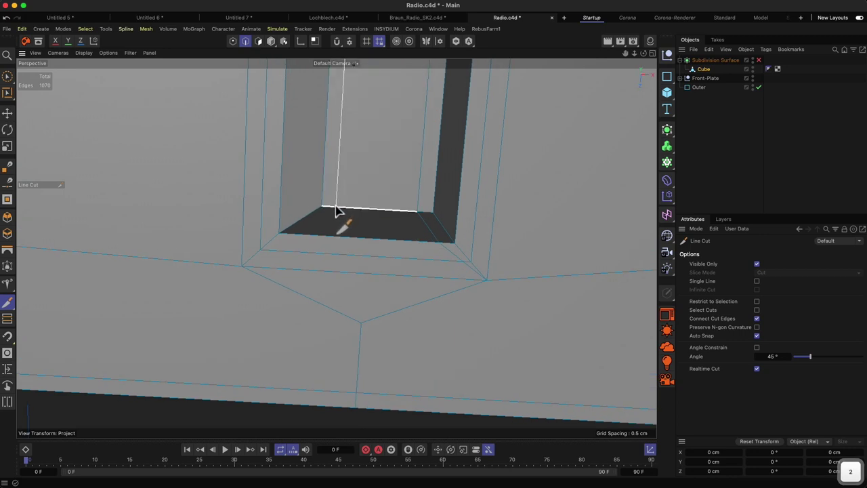
{"action": "left_click", "coordinate": [337, 210]}
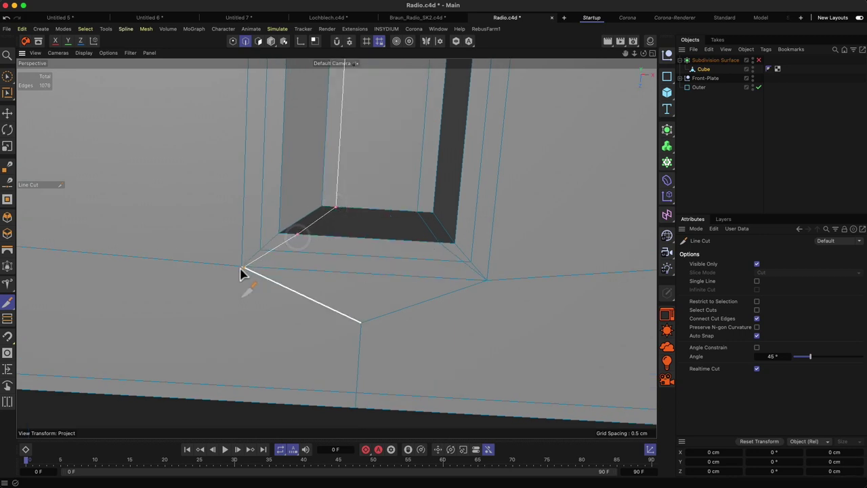
Step: Carry the cut up the side face, across the top and down to the opposite outer corner, and finish the line cut
{"action": "left_click", "coordinate": [281, 213]}
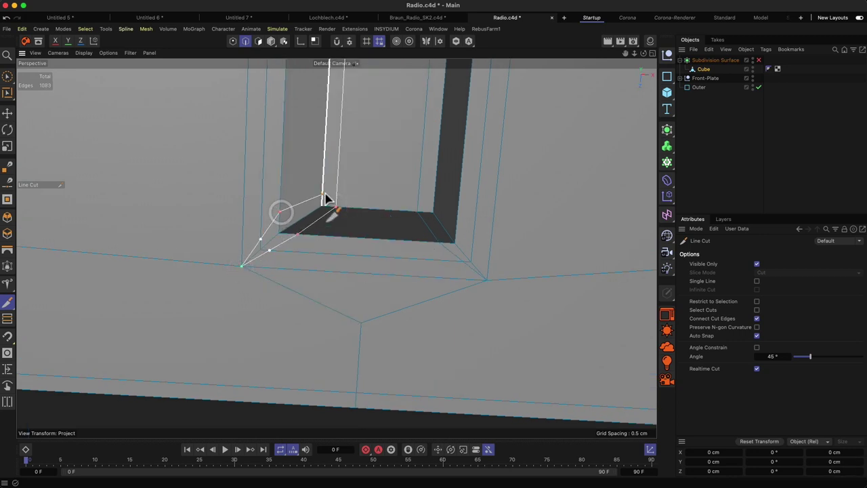
{"action": "left_click", "coordinate": [324, 193]}
{"action": "left_click", "coordinate": [433, 202]}
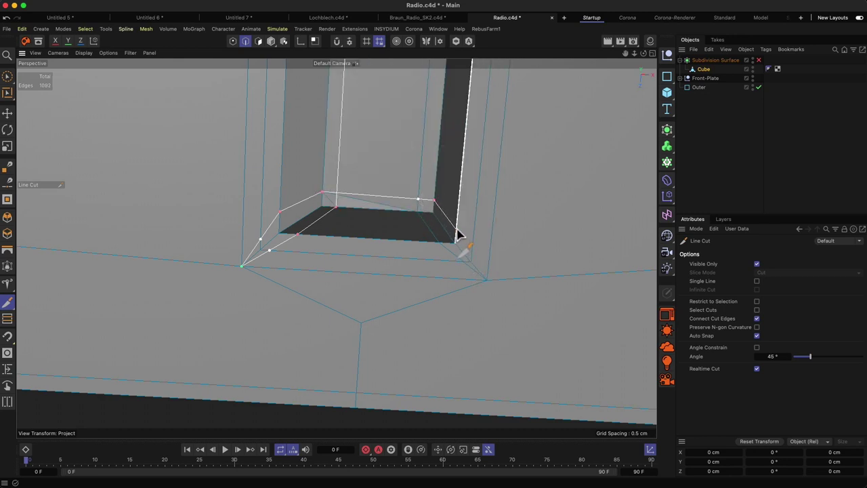
{"action": "left_click", "coordinate": [487, 280]}
{"action": "left_click_drag", "start_coordinate": [381, 241], "coordinate": [412, 166], "text": "alt"}
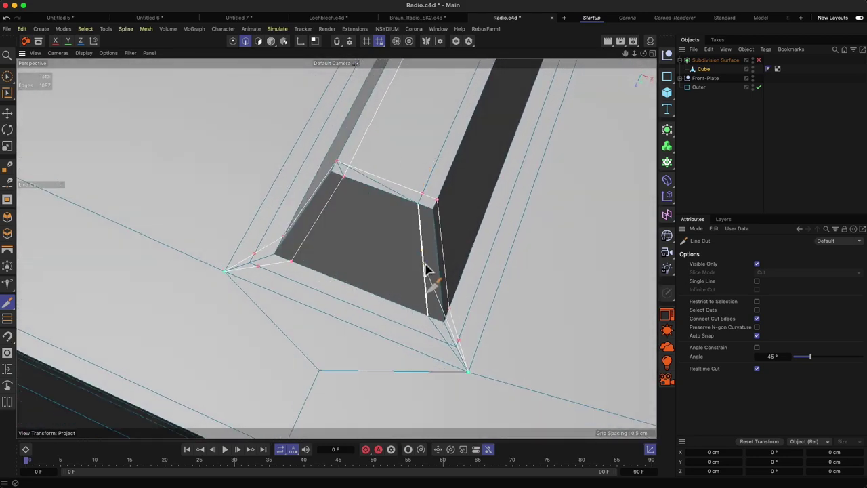
{"action": "key", "text": "Escape"}
Step: Select the stray diagonal edge at the end of the bar's top face and undo the attempt to dissolve it
{"action": "left_click_drag", "start_coordinate": [476, 220], "coordinate": [488, 235], "text": "alt"}
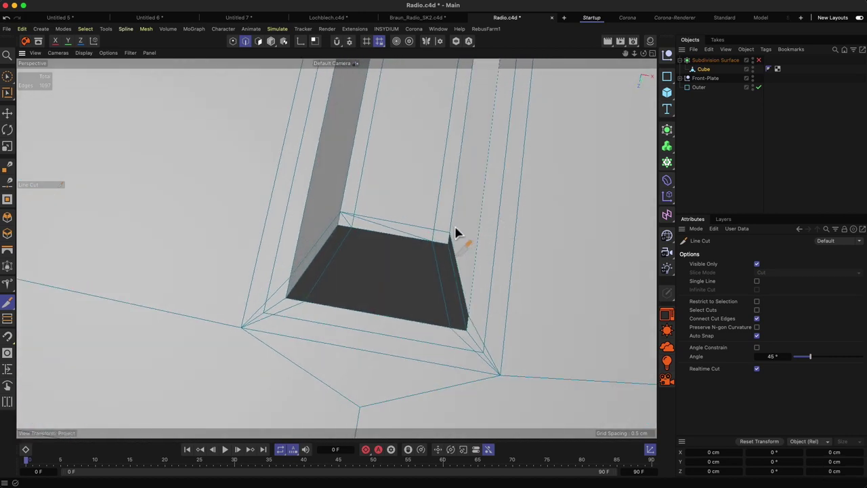
{"action": "key", "text": "2"}
{"action": "scroll", "coordinate": [398, 234], "scroll_direction": "up", "scroll_amount": 3}
{"action": "left_click", "coordinate": [398, 239]}
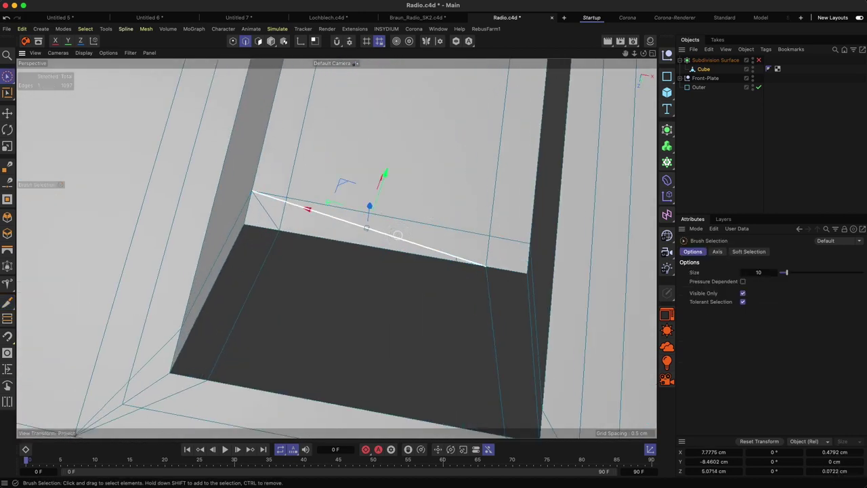
{"action": "left_click_drag", "start_coordinate": [397, 235], "coordinate": [507, 188], "text": "alt"}
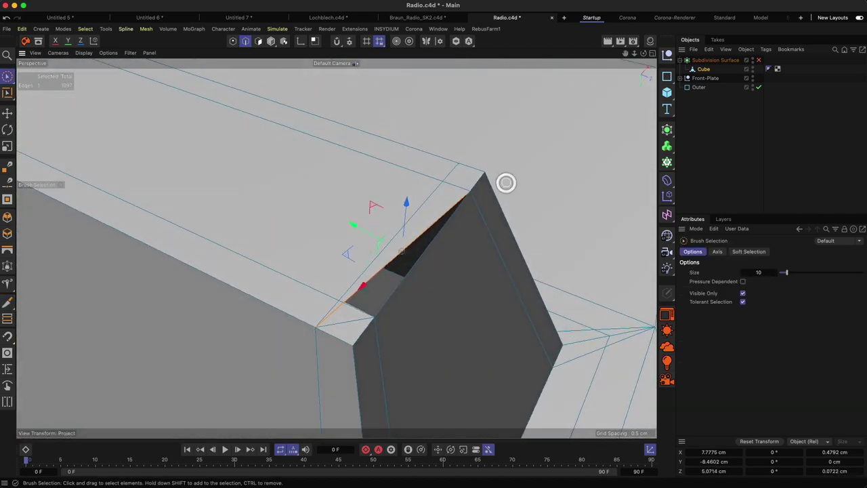
{"action": "key", "text": "n"}
{"action": "key", "text": "super+z"}
{"action": "key", "text": "super+z"}
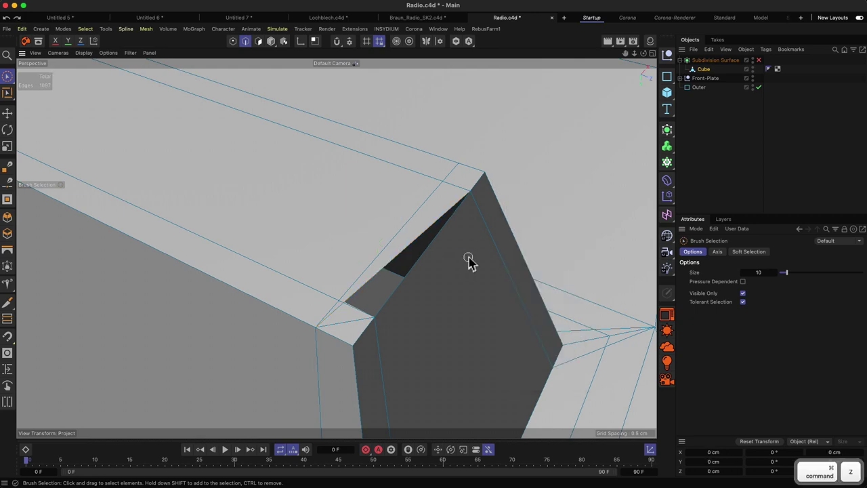
Step: Start a line cut beside the bar's uncut top corner and run it along the top to the opposite end's upper edge
{"action": "key", "text": "2"}
{"action": "left_click_drag", "start_coordinate": [352, 227], "coordinate": [333, 416]}
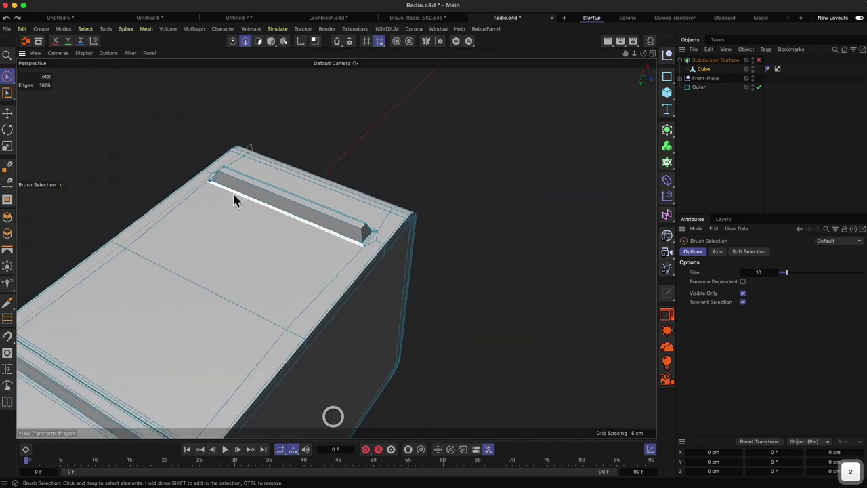
{"action": "key", "text": "2"}
{"action": "left_click_drag", "start_coordinate": [230, 178], "coordinate": [274, 176]}
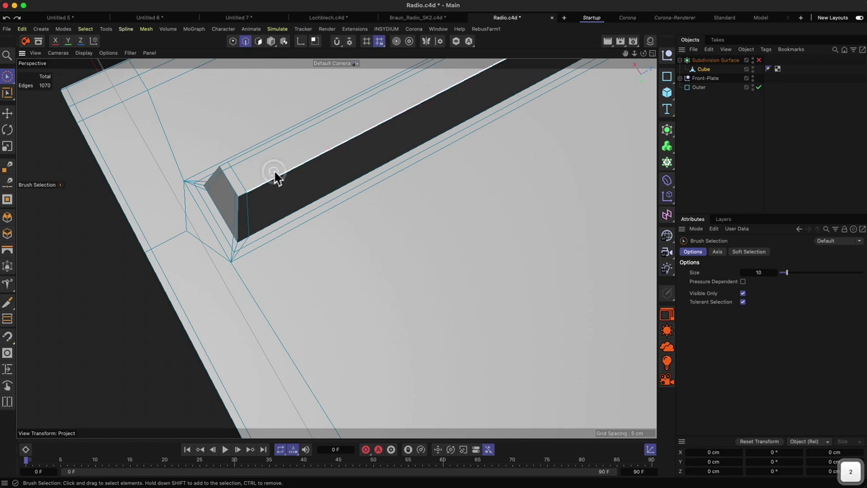
{"action": "key", "text": "k"}
{"action": "key", "text": "k"}
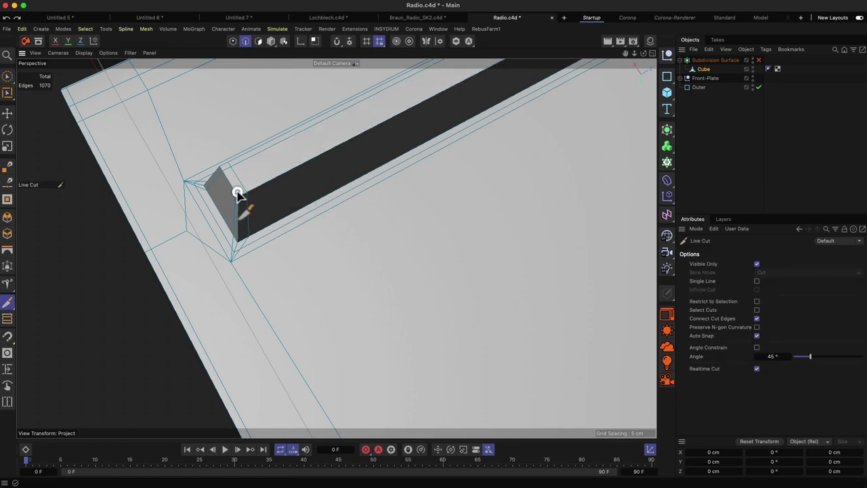
{"action": "left_click", "coordinate": [237, 191]}
{"action": "key", "text": "1"}
{"action": "left_click_drag", "start_coordinate": [285, 200], "coordinate": [75, 378]}
{"action": "key", "text": "2"}
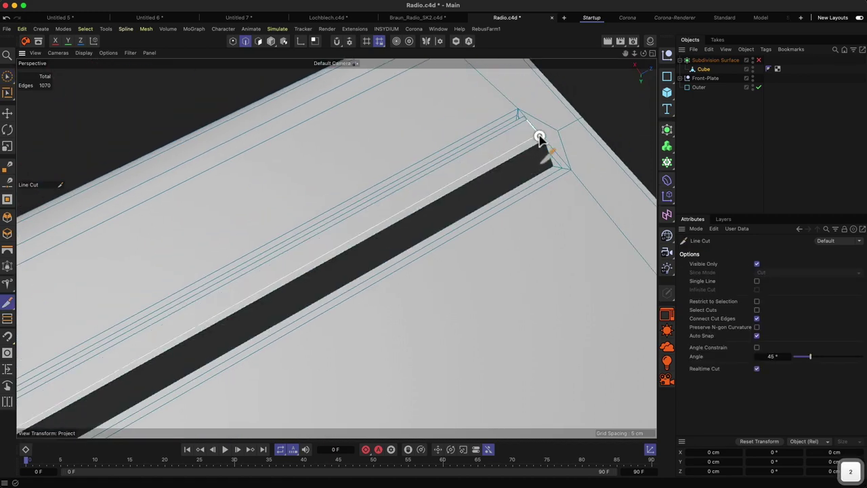
{"action": "mouse_move", "coordinate": [539, 138]}
{"action": "left_mouse_down"}
{"action": "mouse_move", "coordinate": [575, 116]}
{"action": "mouse_move", "coordinate": [427, 142]}
{"action": "mouse_move", "coordinate": [540, 144]}
{"action": "left_mouse_up"}
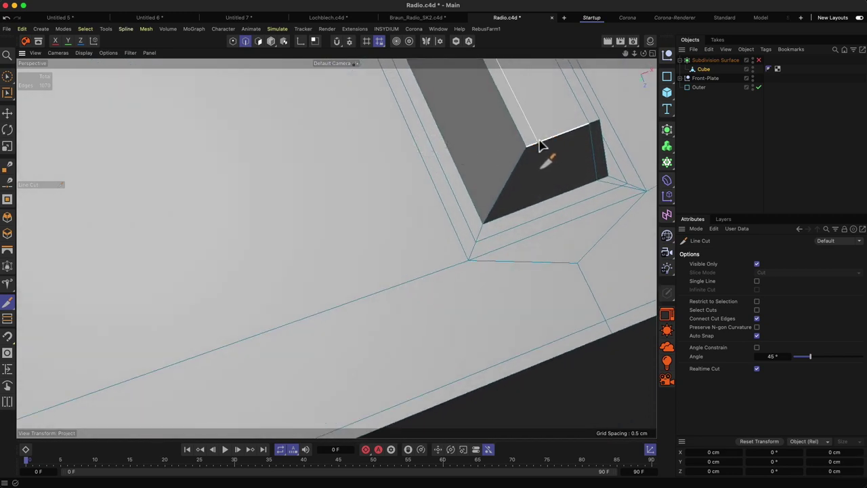
{"action": "left_click", "coordinate": [540, 144]}
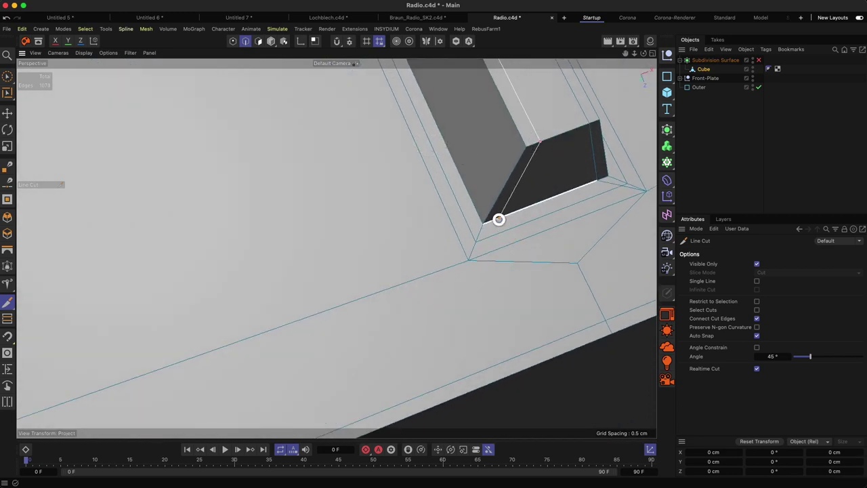
Step: Continue the cut down the end face to the outer base corner, back up the adjoining side face, and finish the line cut
{"action": "left_click", "coordinate": [498, 218]}
{"action": "left_click", "coordinate": [466, 244]}
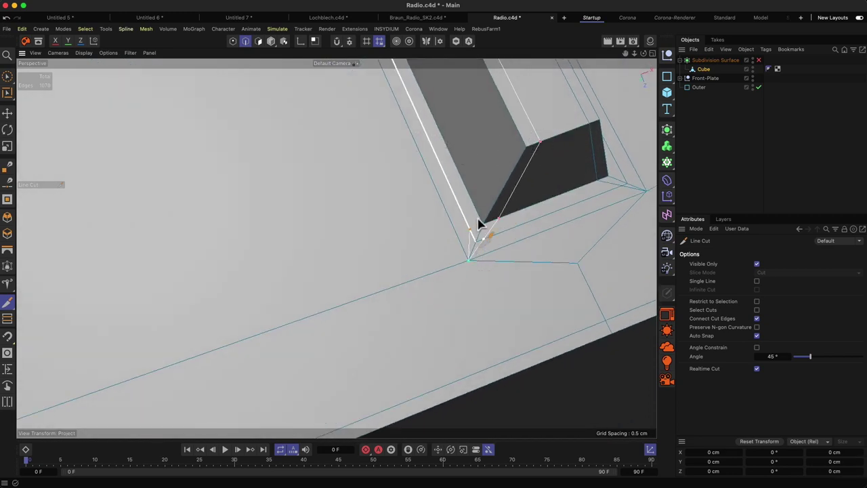
{"action": "left_click", "coordinate": [521, 134]}
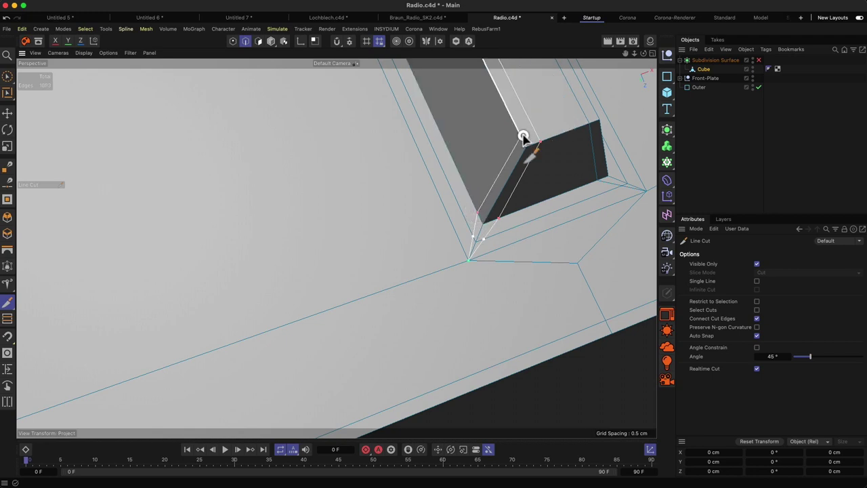
{"action": "mouse_move", "coordinate": [578, 99]}
{"action": "left_mouse_down", "text": "alt"}
{"action": "mouse_move", "coordinate": [536, 100]}
{"action": "mouse_move", "coordinate": [589, 103]}
{"action": "left_mouse_up", "text": "alt"}
{"action": "key", "text": "super+z"}
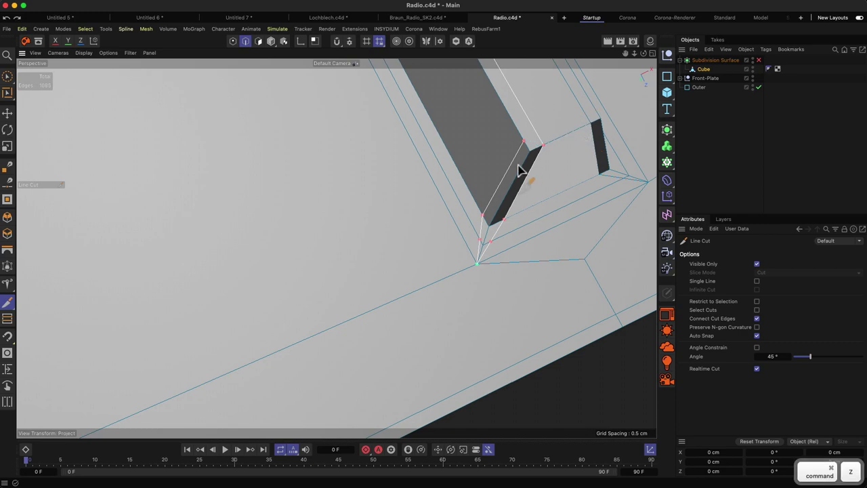
{"action": "key", "text": "1"}
{"action": "left_click_drag", "start_coordinate": [542, 143], "coordinate": [445, 241]}
{"action": "key", "text": "Escape"}
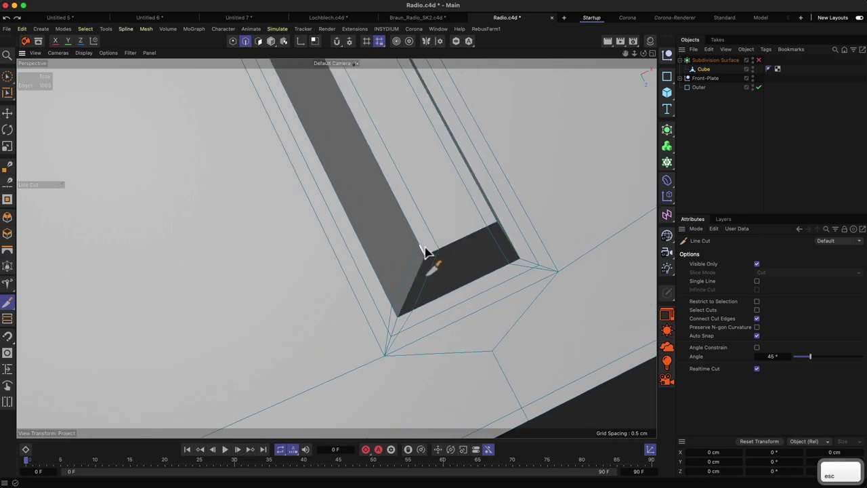
Step: Line-cut across the bar's top just inside this end and down the uncut side face to its outer base corner
{"action": "left_click", "coordinate": [430, 241]}
{"action": "left_click", "coordinate": [491, 211]}
{"action": "left_click_drag", "start_coordinate": [441, 183], "coordinate": [345, 170], "text": "alt"}
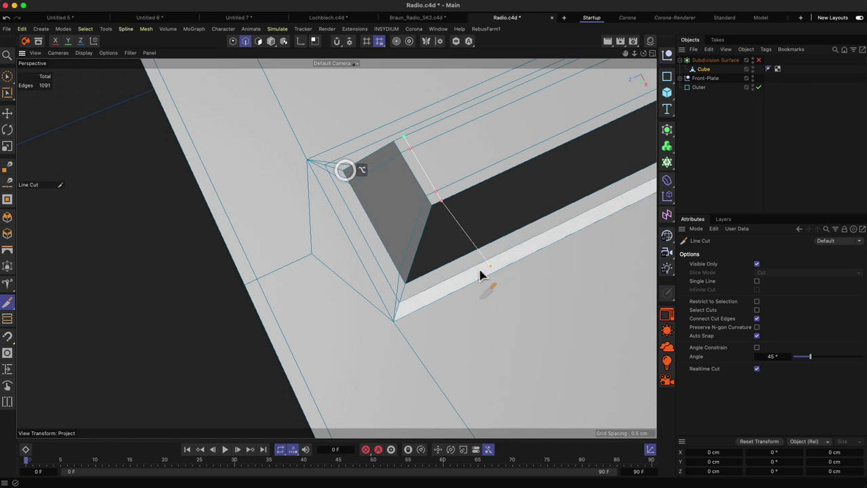
{"action": "left_click", "coordinate": [419, 280]}
{"action": "left_click", "coordinate": [395, 320]}
{"action": "key", "text": "space"}
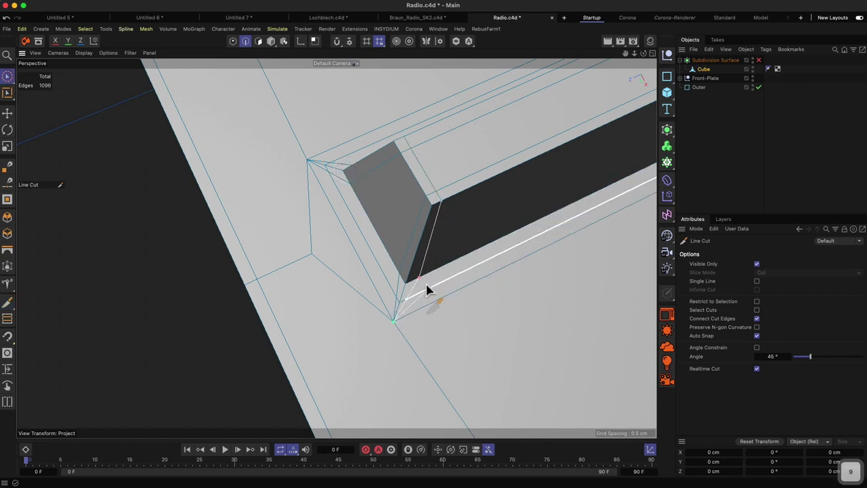
Step: Dissolve the short edge between the inner and outer outline corners at the base corner just cut
{"action": "key", "text": "2"}
{"action": "left_click_drag", "start_coordinate": [411, 282], "coordinate": [402, 299]}
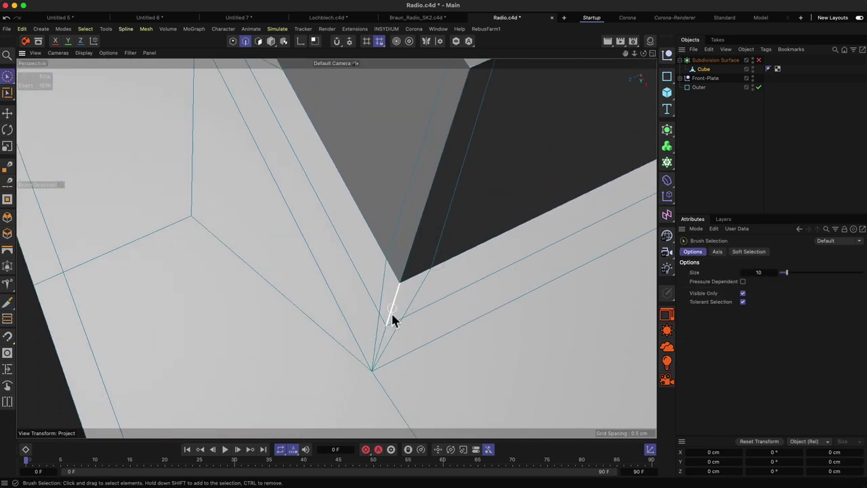
{"action": "left_click", "coordinate": [383, 336]}
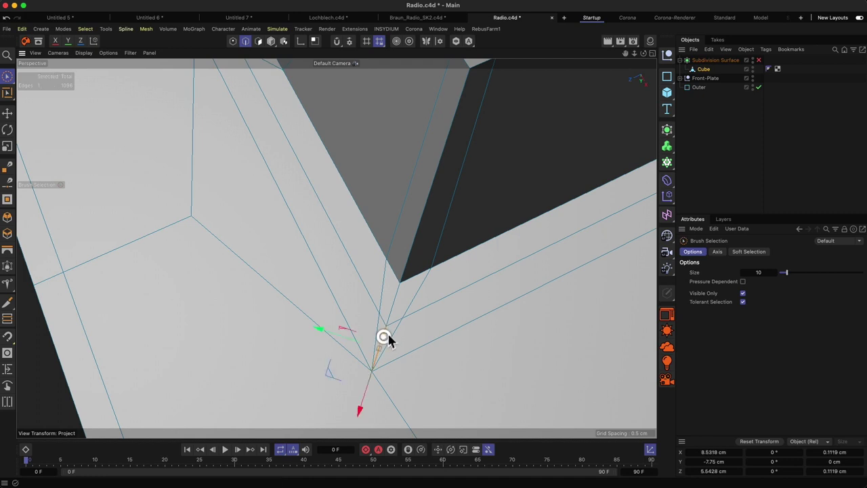
{"action": "key", "text": "m"}
{"action": "key", "text": "n"}
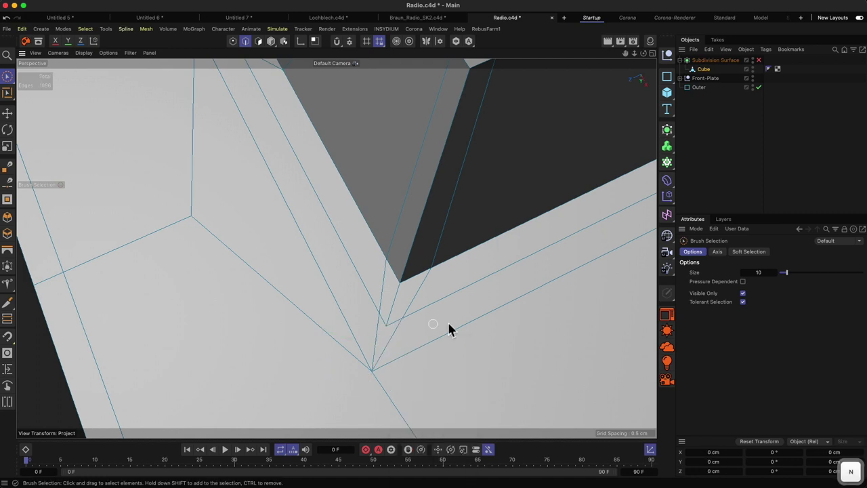
Step: Dissolve the matching short outline edge at the other base corner of the same bar end
{"action": "key", "text": "2"}
{"action": "left_click_drag", "start_coordinate": [440, 298], "coordinate": [420, 366]}
{"action": "key", "text": "1"}
{"action": "left_click_drag", "start_coordinate": [334, 248], "coordinate": [469, 255]}
{"action": "key", "text": "2"}
{"action": "left_click", "coordinate": [509, 398]}
{"action": "key", "text": "m"}
{"action": "key", "text": "n"}
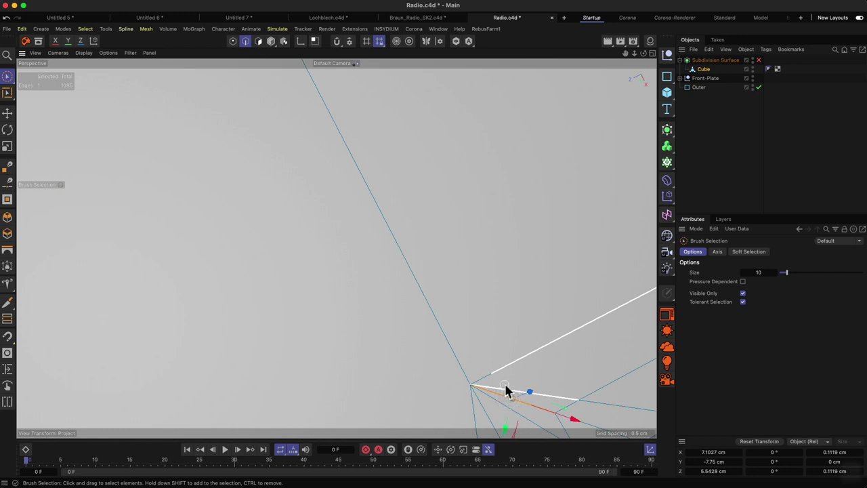
Step: Dissolve the short edge between the inner and outer outlines at the first base corner of the bar's opposite end
{"action": "key", "text": "2"}
{"action": "left_click_drag", "start_coordinate": [554, 314], "coordinate": [392, 321]}
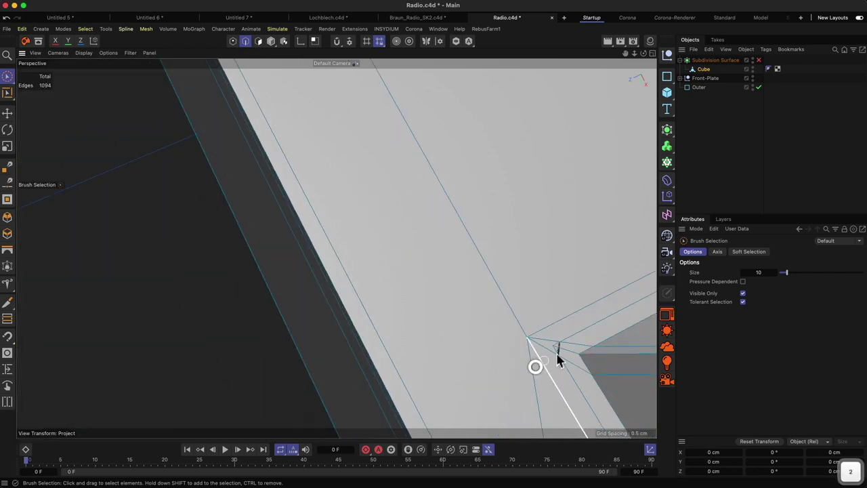
{"action": "key", "text": "1"}
{"action": "key", "text": "2"}
{"action": "left_click_drag", "start_coordinate": [533, 271], "coordinate": [508, 321]}
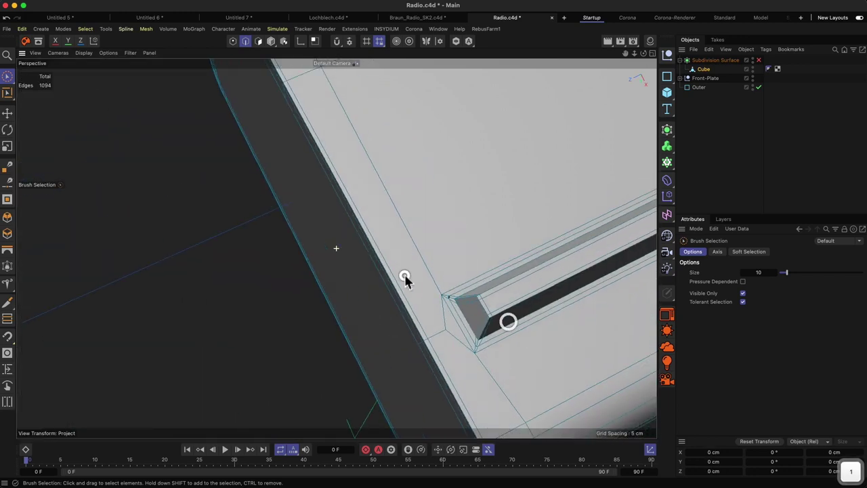
{"action": "key", "text": "1"}
{"action": "left_click_drag", "start_coordinate": [542, 241], "coordinate": [229, 329]}
{"action": "key", "text": "2"}
{"action": "left_click_drag", "start_coordinate": [537, 202], "coordinate": [473, 233]}
{"action": "key", "text": "1"}
{"action": "key", "text": "2"}
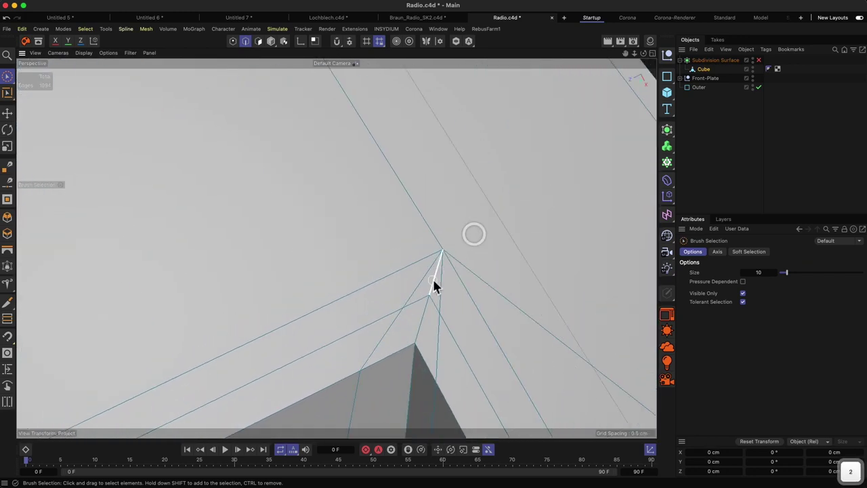
{"action": "left_click", "coordinate": [433, 281]}
{"action": "key", "text": "m"}
{"action": "key", "text": "n"}
Step: Dissolve the equivalent short edge at the remaining base corner of the bar's opposite end
{"action": "left_click_drag", "start_coordinate": [477, 293], "coordinate": [439, 369], "text": "alt"}
{"action": "left_click", "coordinate": [460, 391]}
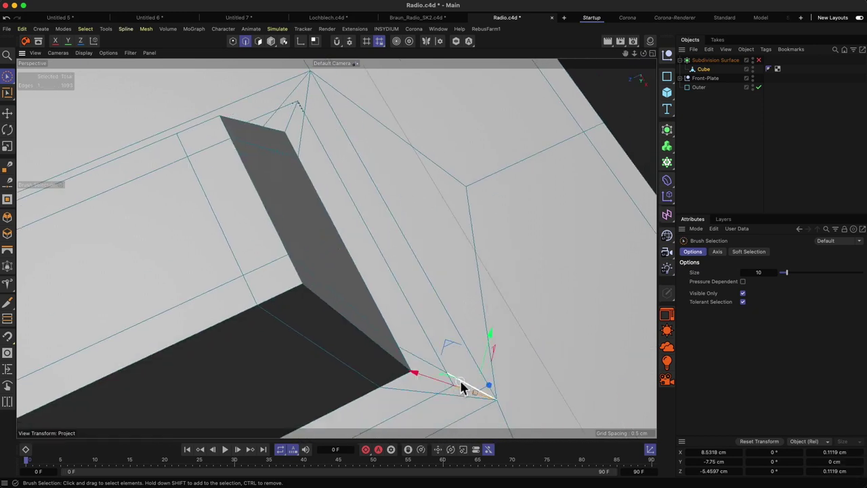
{"action": "key", "text": "m"}
{"action": "key", "text": "n"}
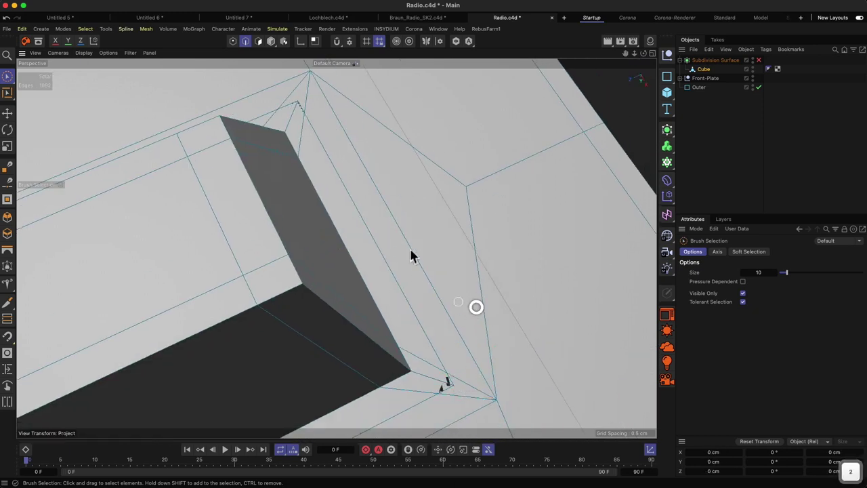
Step: Turn the Subdivision Surface back on and check the smoothed bars for shading artifacts
{"action": "mouse_move", "coordinate": [411, 250]}
{"action": "left_mouse_down"}
{"action": "mouse_move", "coordinate": [373, 321]}
{"action": "mouse_move", "coordinate": [396, 255]}
{"action": "left_mouse_up"}
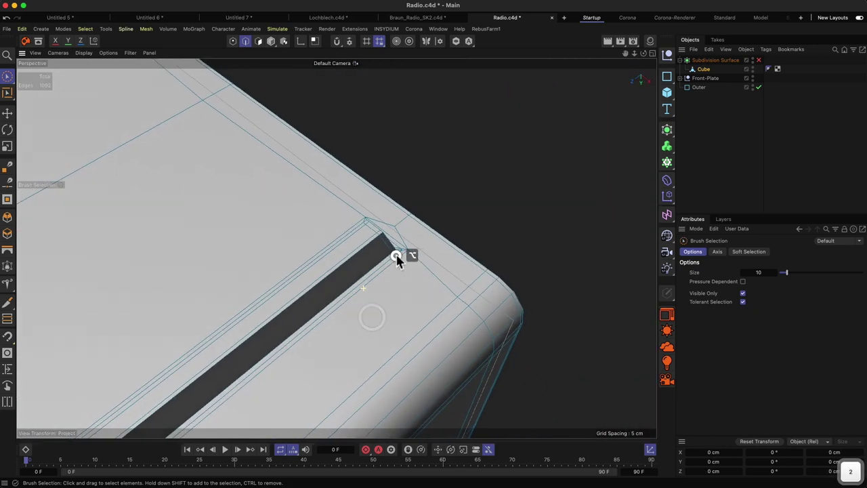
{"action": "key", "text": "q"}
{"action": "left_click_drag", "start_coordinate": [346, 290], "coordinate": [338, 329]}
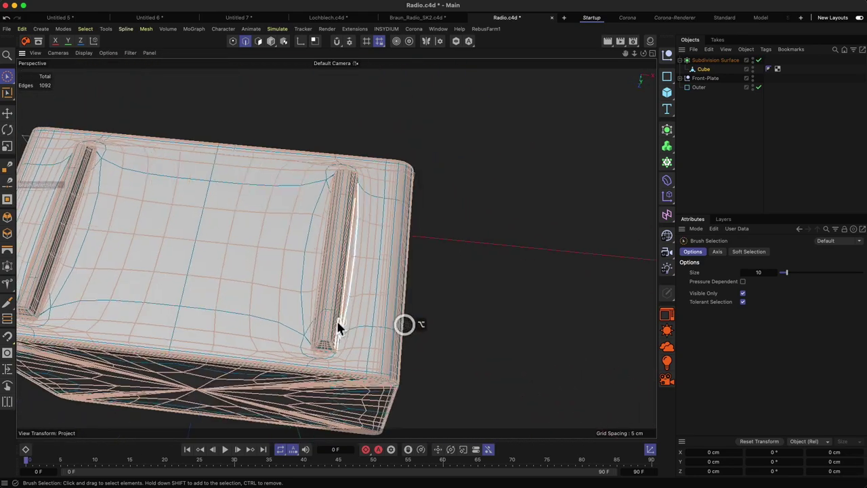
{"action": "left_click_drag", "start_coordinate": [427, 284], "coordinate": [258, 304], "text": "alt"}
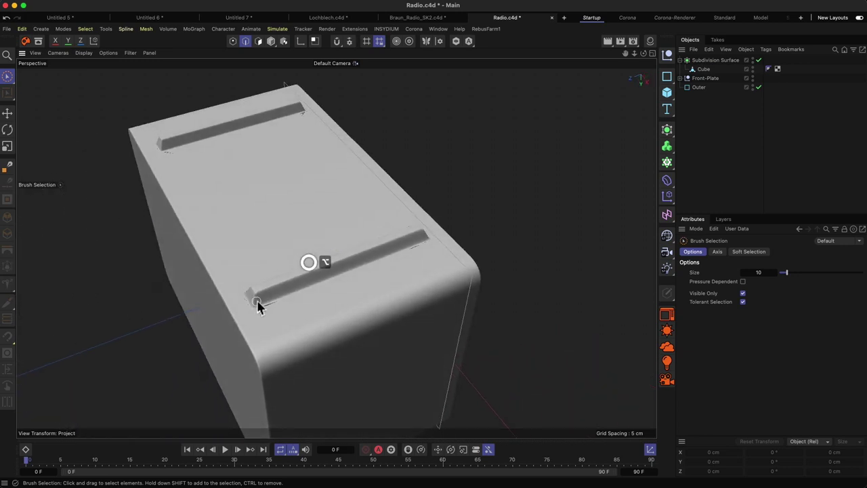
Step: Select the Cube and add a loop cut at 50 % of the bar's length, running around the housing
{"action": "left_click", "coordinate": [704, 70]}
{"action": "left_click_drag", "start_coordinate": [222, 207], "coordinate": [252, 260]}
{"action": "key", "text": "k"}
{"action": "key", "text": "l"}
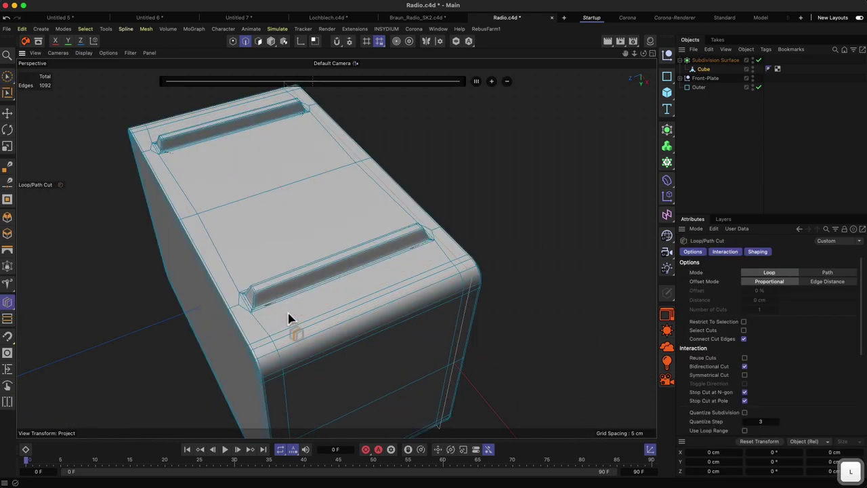
{"action": "left_click_drag", "start_coordinate": [272, 306], "coordinate": [285, 262], "text": "alt"}
{"action": "key", "text": "2"}
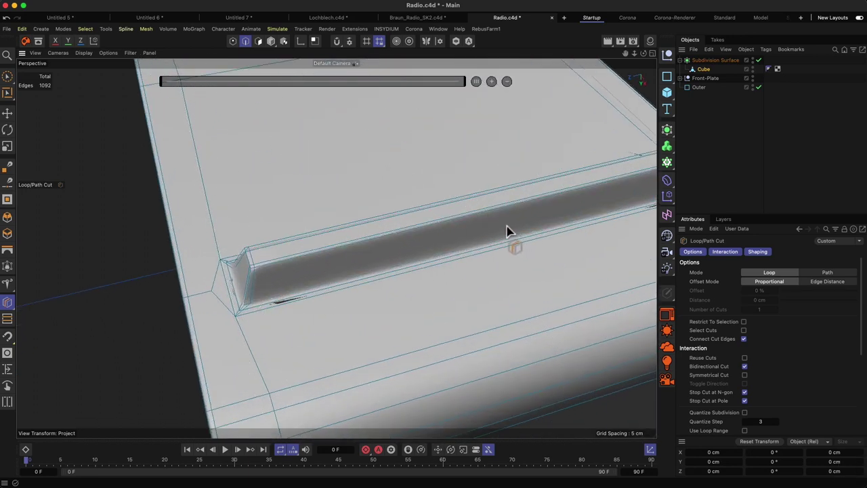
{"action": "left_click_drag", "start_coordinate": [437, 242], "coordinate": [267, 332], "text": "alt"}
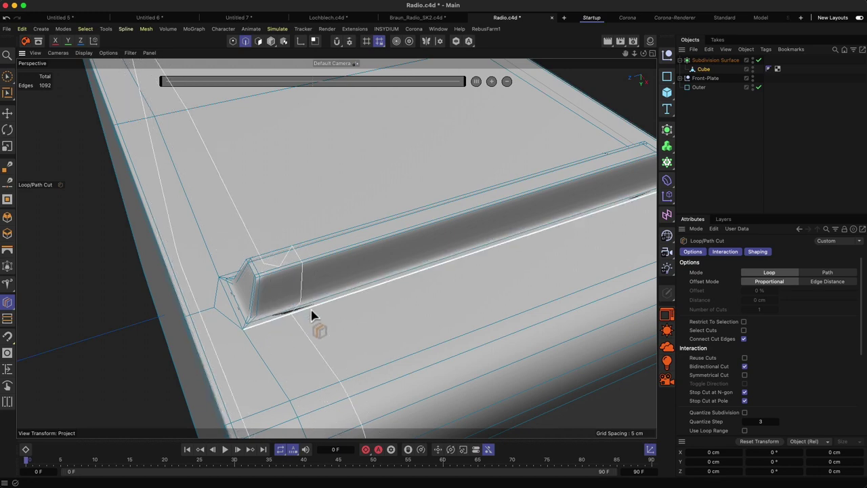
{"action": "left_click_drag", "start_coordinate": [298, 331], "coordinate": [479, 245], "text": "alt"}
{"action": "left_click", "coordinate": [480, 242]}
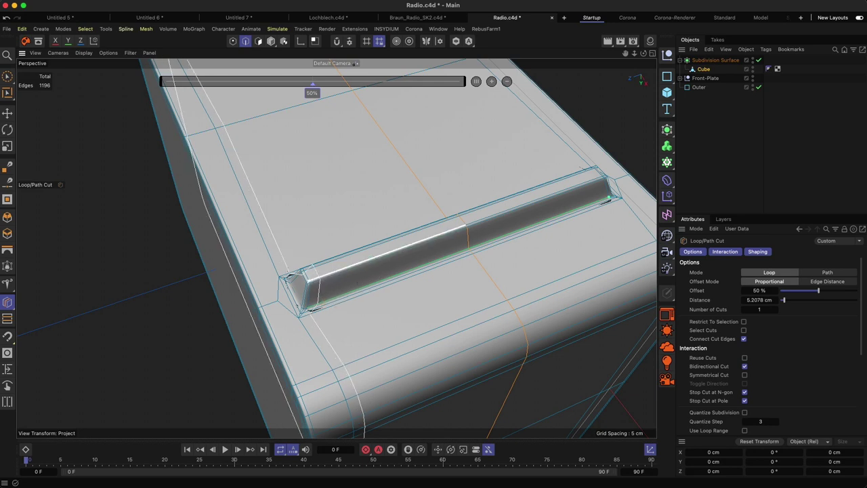
Step: Add one loop cut near each end of the bar, at offsets of about 6.04 % and 94.45 % of the picked edges
{"action": "left_click", "coordinate": [601, 190]}
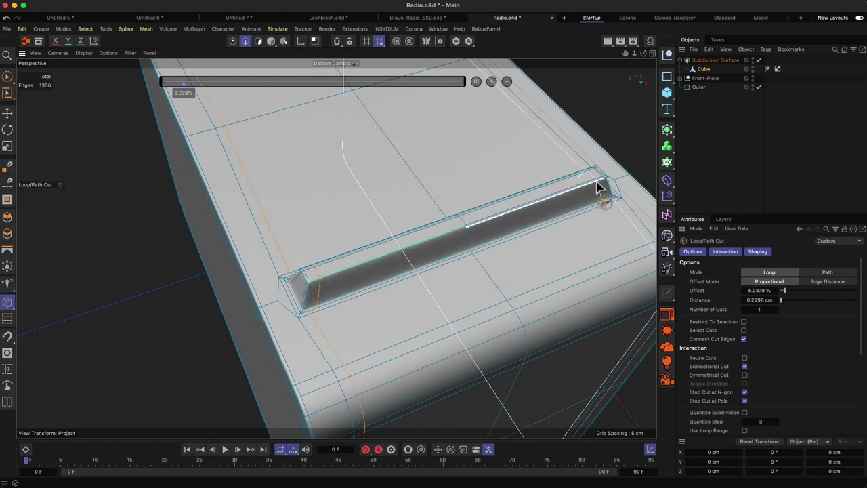
{"action": "left_click", "coordinate": [309, 294]}
{"action": "left_click_drag", "start_coordinate": [310, 294], "coordinate": [327, 262], "text": "alt"}
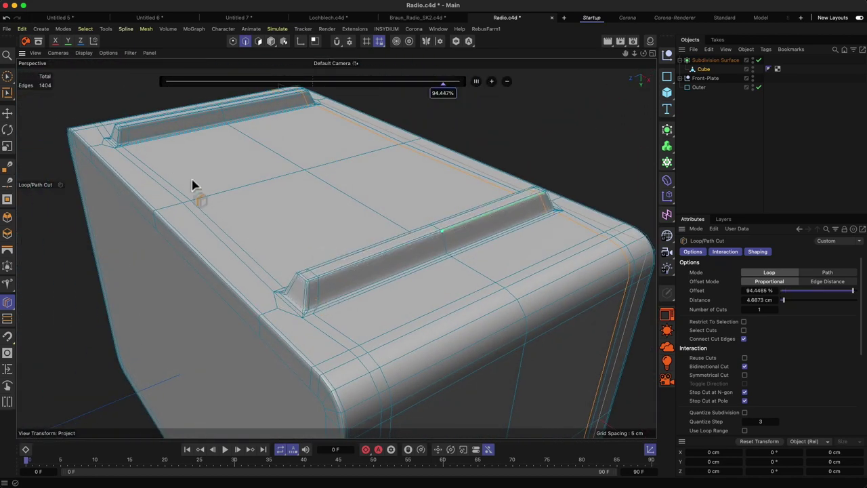
Step: Switch to model mode and examine the smoothed bars, housing and perforated front from several sides
{"action": "middle_click_drag", "start_coordinate": [194, 185], "coordinate": [255, 315], "text": "alt"}
{"action": "right_click_drag", "start_coordinate": [203, 248], "coordinate": [244, 231], "text": "alt"}
{"action": "left_click_drag", "start_coordinate": [249, 290], "coordinate": [400, 271], "text": "alt"}
{"action": "left_click", "coordinate": [272, 42]}
{"action": "right_click_drag", "start_coordinate": [328, 263], "coordinate": [321, 329], "text": "alt"}
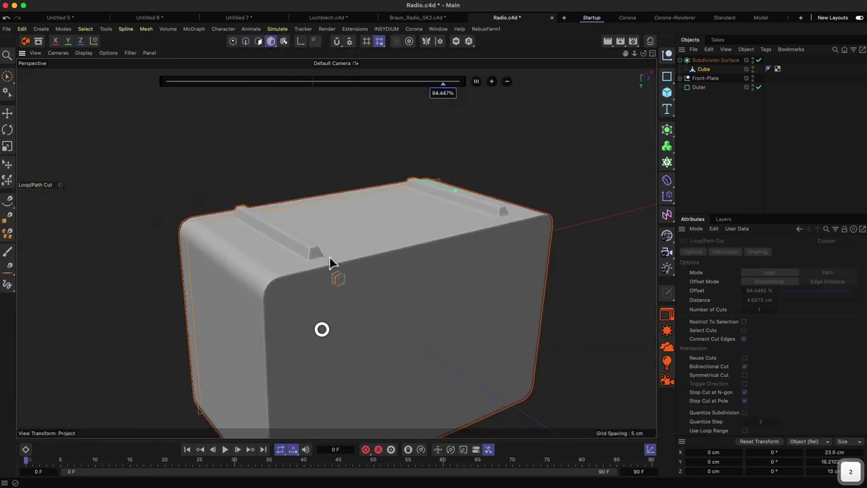
{"action": "left_click_drag", "start_coordinate": [321, 329], "coordinate": [419, 370], "text": "alt"}
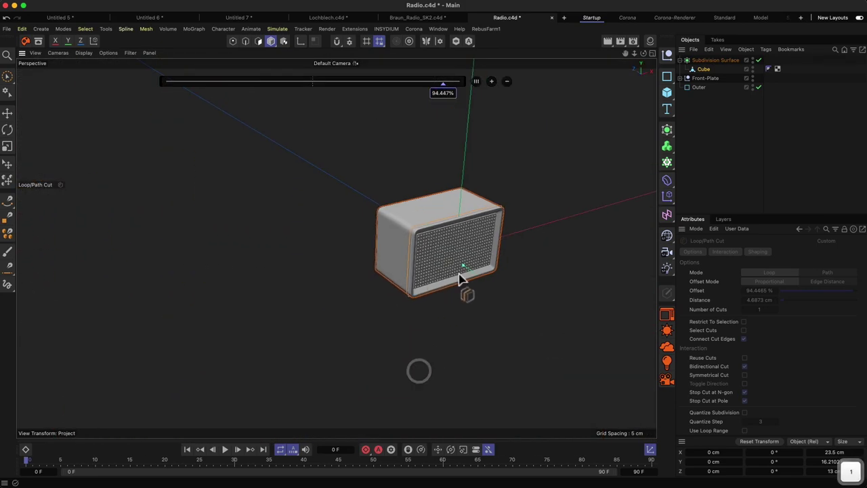
{"action": "right_click_drag", "start_coordinate": [459, 273], "coordinate": [476, 250], "text": "alt"}
{"action": "middle_click_drag", "start_coordinate": [476, 252], "coordinate": [349, 277], "text": "alt"}
{"action": "right_click_drag", "start_coordinate": [354, 291], "coordinate": [371, 266], "text": "alt"}
{"action": "left_click_drag", "start_coordinate": [371, 265], "coordinate": [324, 237], "text": "alt"}
{"action": "left_click_drag", "start_coordinate": [327, 282], "coordinate": [425, 244], "text": "alt"}
Step: Deselect all objects and display the shading with wireframe lines to examine the mesh around the bars
{"action": "left_click", "coordinate": [718, 108]}
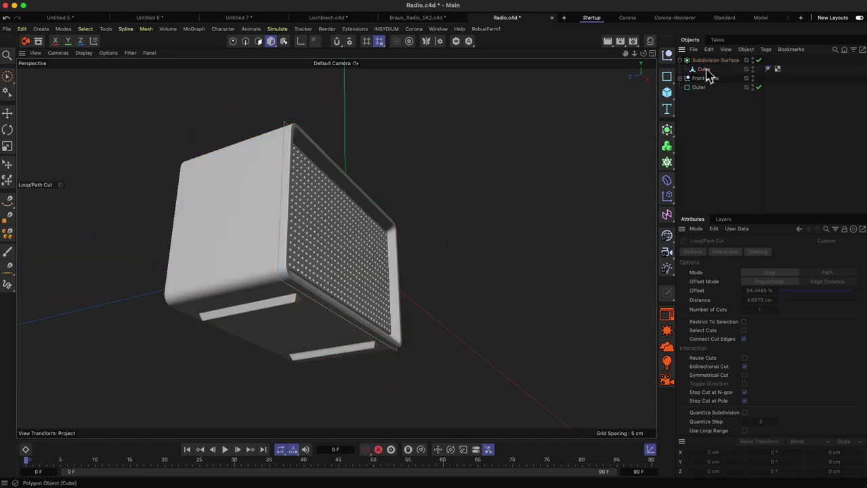
{"action": "key", "text": "n"}
{"action": "key", "text": "b"}
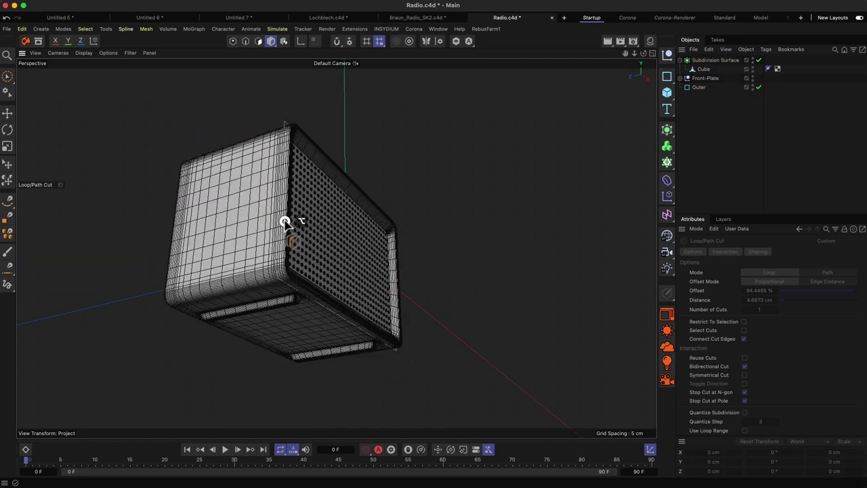
{"action": "left_click_drag", "start_coordinate": [285, 220], "coordinate": [350, 260], "text": "alt"}
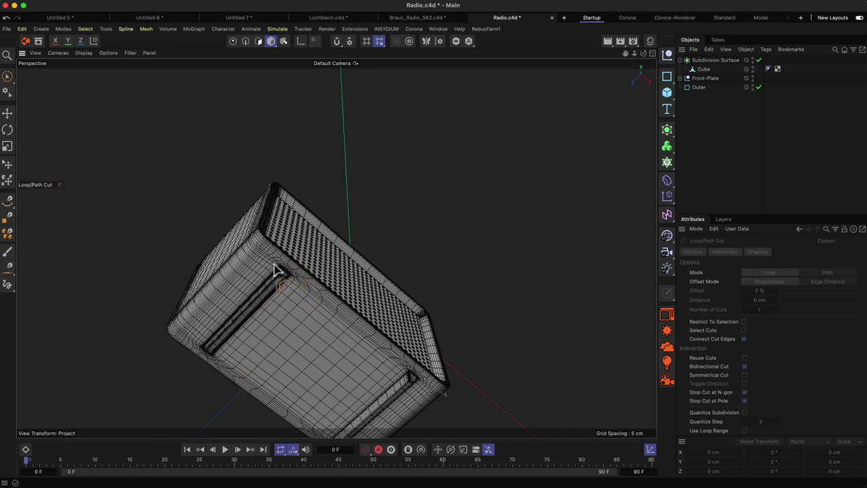
Step: Rename the Subdivision Surface object as Body and collapse its hierarchy in the object list
{"action": "left_click_drag", "start_coordinate": [282, 261], "coordinate": [307, 313], "text": "alt"}
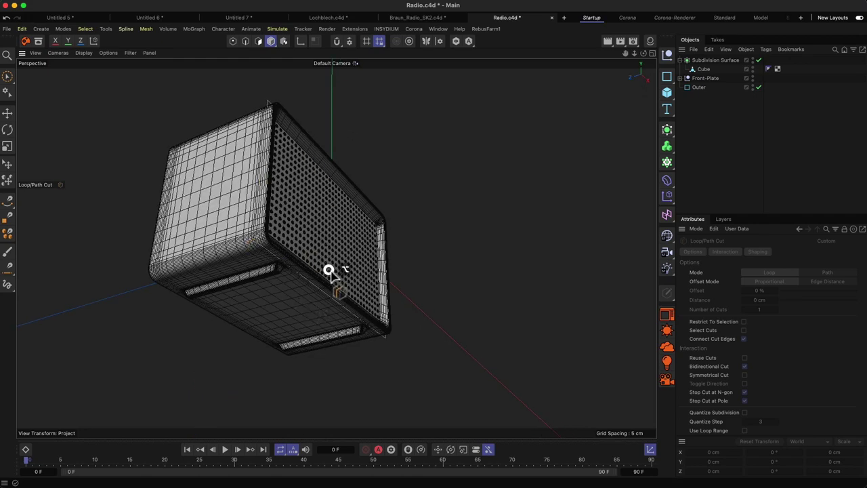
{"action": "left_click_drag", "start_coordinate": [327, 271], "coordinate": [235, 292], "text": "alt"}
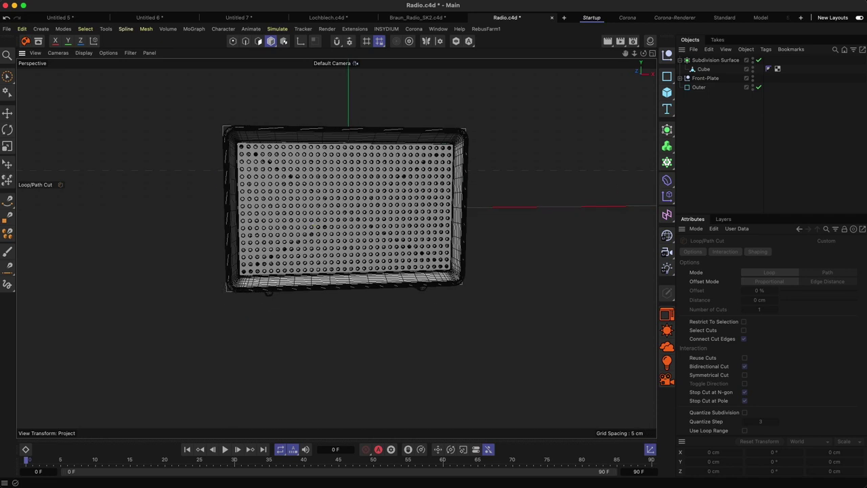
{"action": "double_click", "coordinate": [713, 61]}
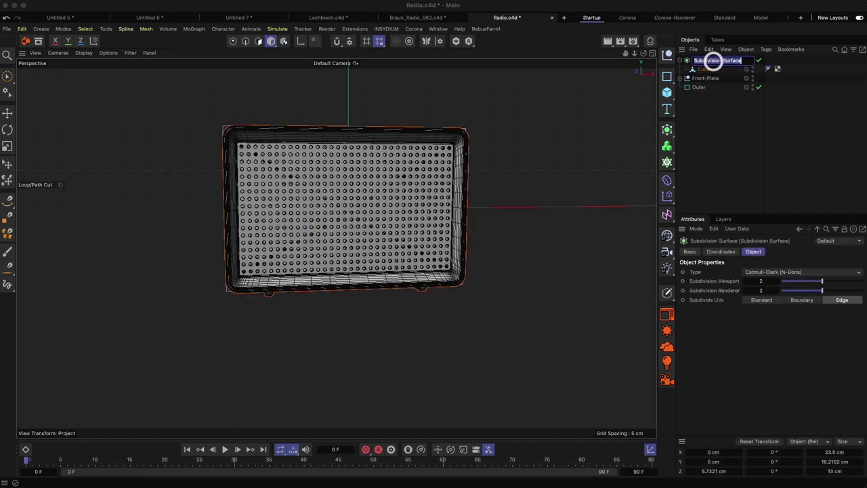
{"action": "type", "text": "Body"}
{"action": "key", "text": "Return"}
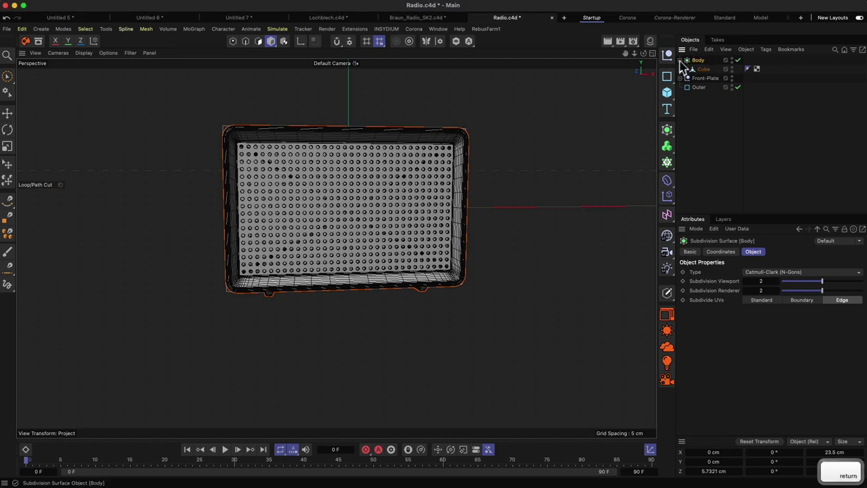
{"action": "left_click", "coordinate": [680, 61]}
{"action": "left_click", "coordinate": [680, 69]}
{"action": "left_click", "coordinate": [680, 70]}
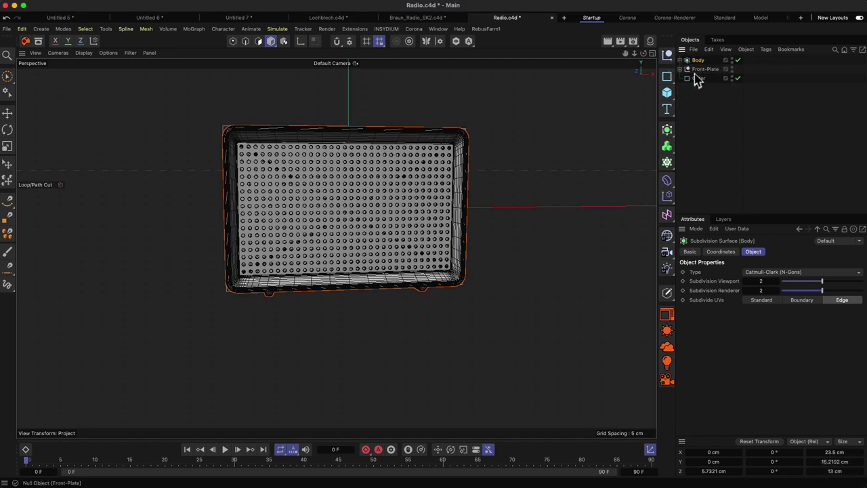
Step: Check the radio's dimensions on the reference slide, return to Cinema 4D and display the model shaded without wireframe lines
{"action": "key", "text": "super+Tab"}
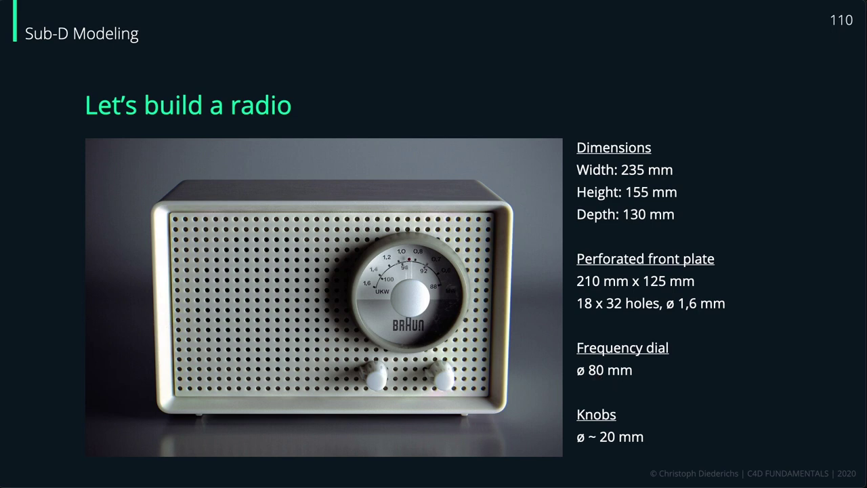
{"action": "key", "text": "super+Tab"}
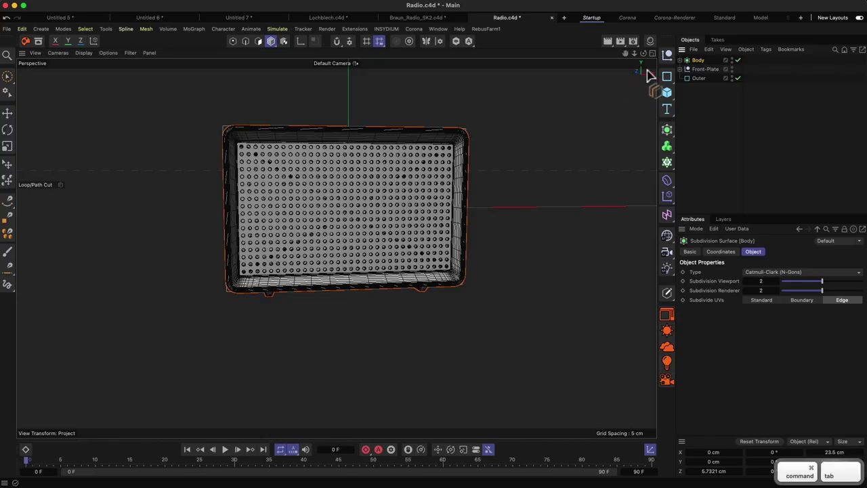
{"action": "scroll", "coordinate": [373, 174], "scroll_direction": "up", "scroll_amount": 3}
{"action": "key", "text": "9"}
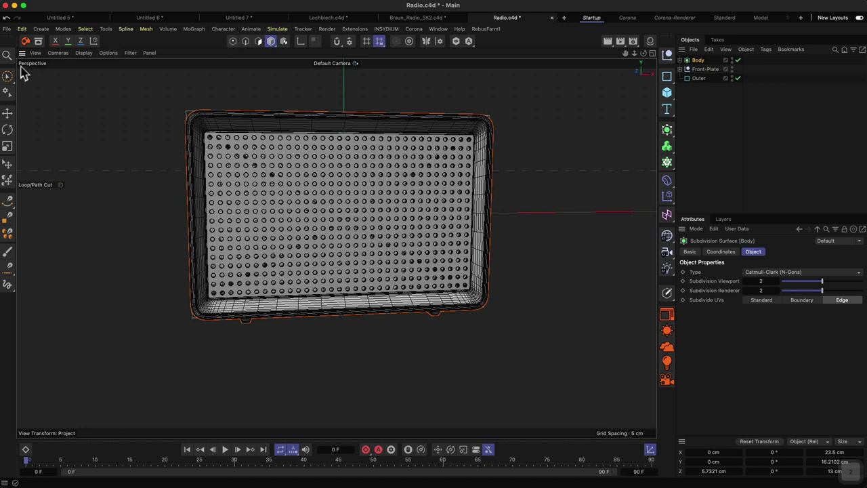
{"action": "left_click_drag", "start_coordinate": [289, 179], "coordinate": [355, 192], "text": "alt"}
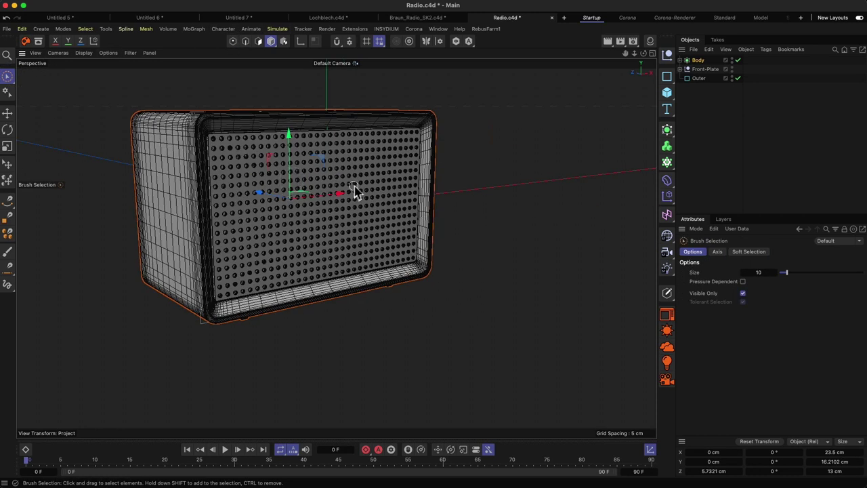
{"action": "key", "text": "n"}
{"action": "key", "text": "a"}
Step: Add a Tube primitive and orient it along +Z
{"action": "left_click_drag", "start_coordinate": [667, 92], "coordinate": [692, 107]}
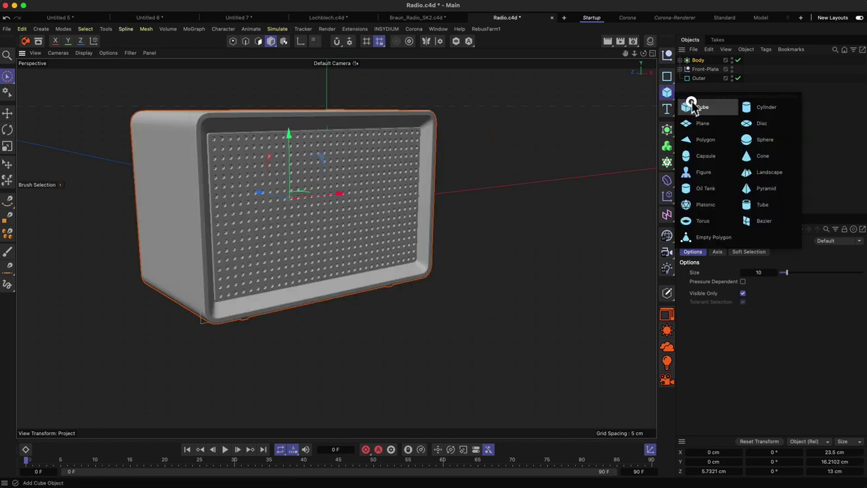
{"action": "left_click", "coordinate": [758, 203]}
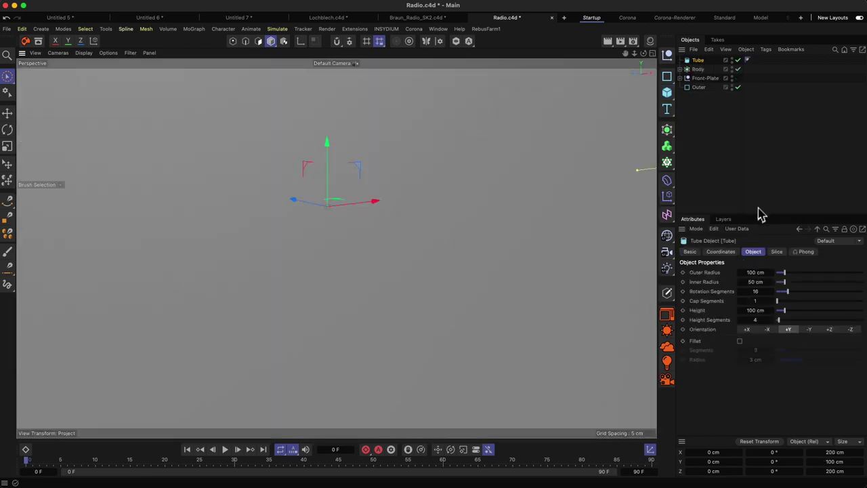
{"action": "left_click", "coordinate": [830, 329]}
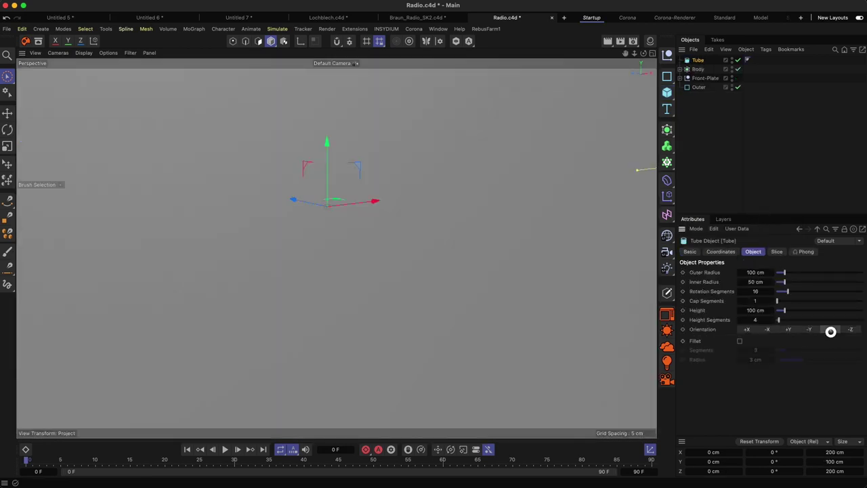
Step: Try an outer radius of 80/2 cm and one of 0.4 cm on the tube
{"action": "left_click", "coordinate": [751, 272]}
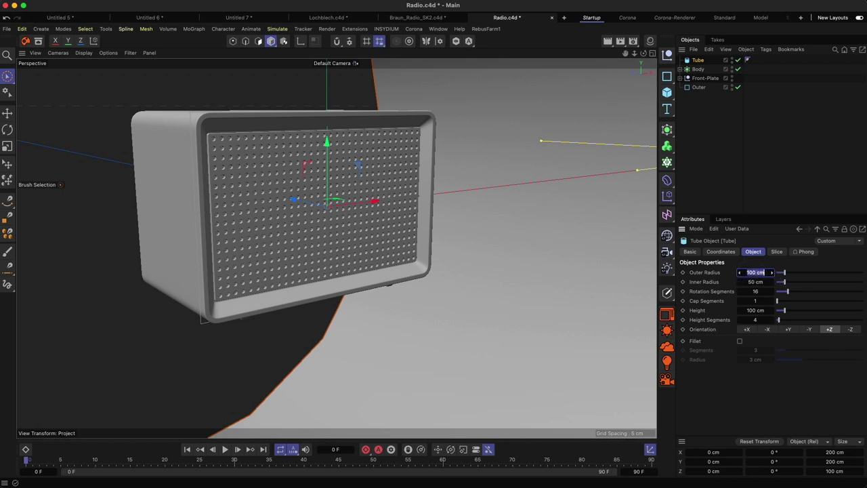
{"action": "type", "text": "80/2"}
{"action": "key", "text": "Return"}
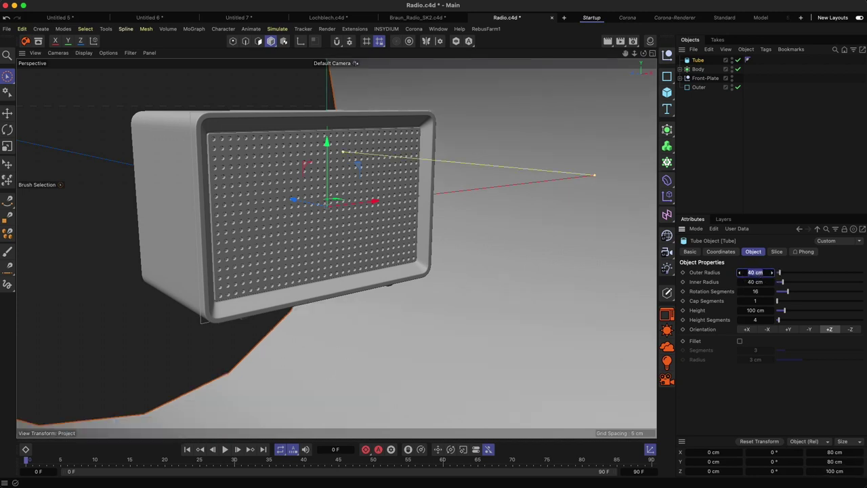
{"action": "type", "text": "0.4"}
{"action": "key", "text": "Return"}
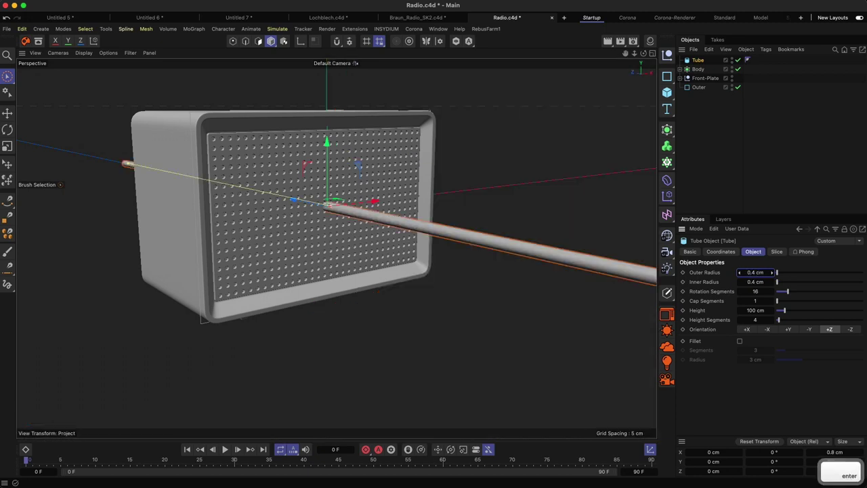
Step: Set the tube's outer radius to 4 cm and its inner radius to 3.6 cm
{"action": "type", "text": "4"}
{"action": "key", "text": "Return"}
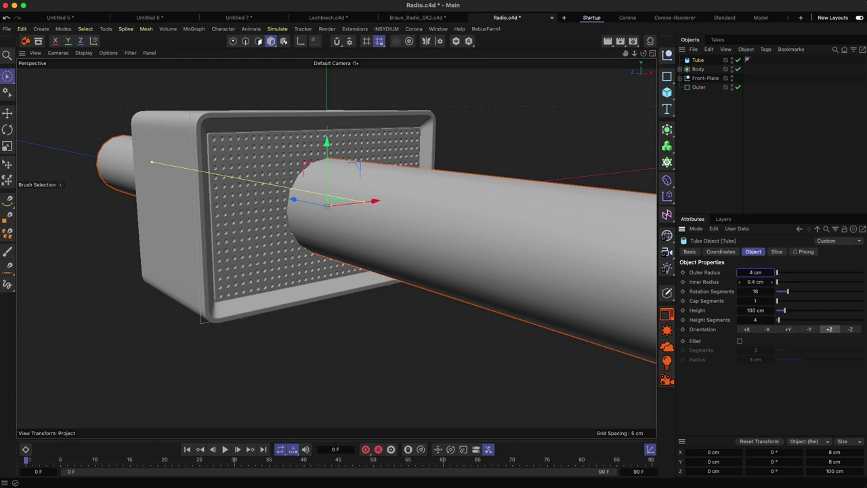
{"action": "left_click", "coordinate": [754, 281]}
{"action": "type", "text": "3"}
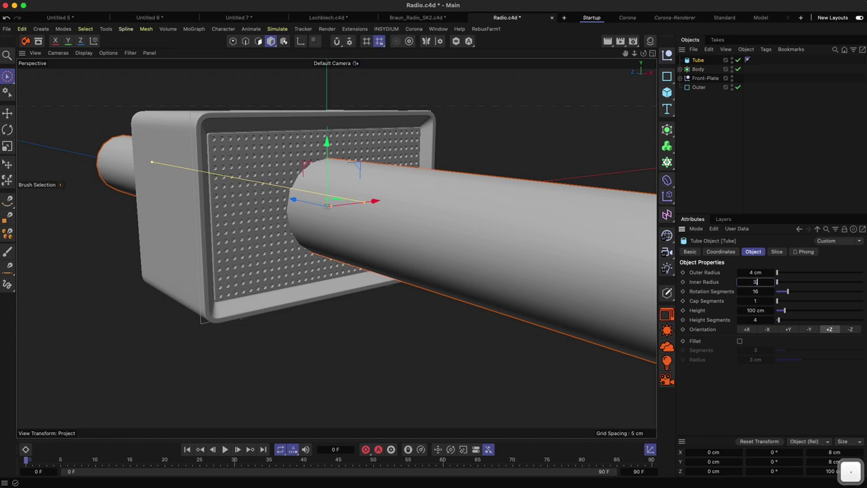
{"action": "type", "text": ".6"}
{"action": "key", "text": "Return"}
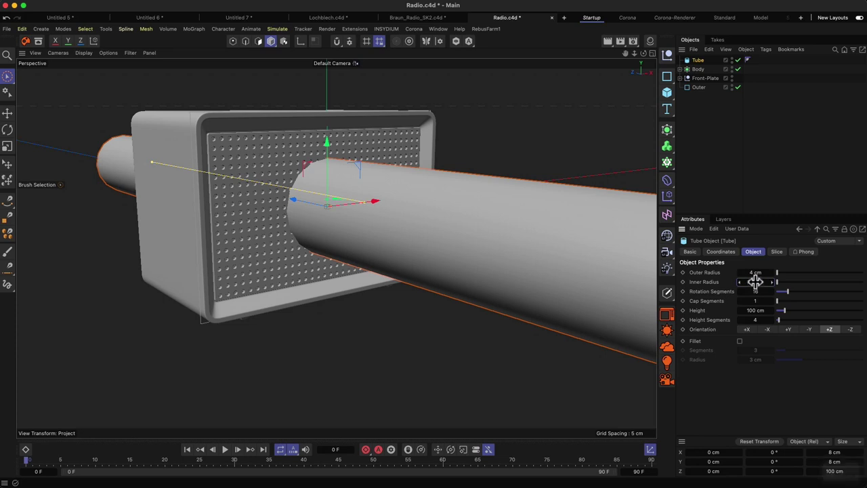
Step: Set the tube's rotation segments to 64 and its height to 2 cm
{"action": "left_click_drag", "start_coordinate": [577, 252], "coordinate": [369, 262], "text": "alt"}
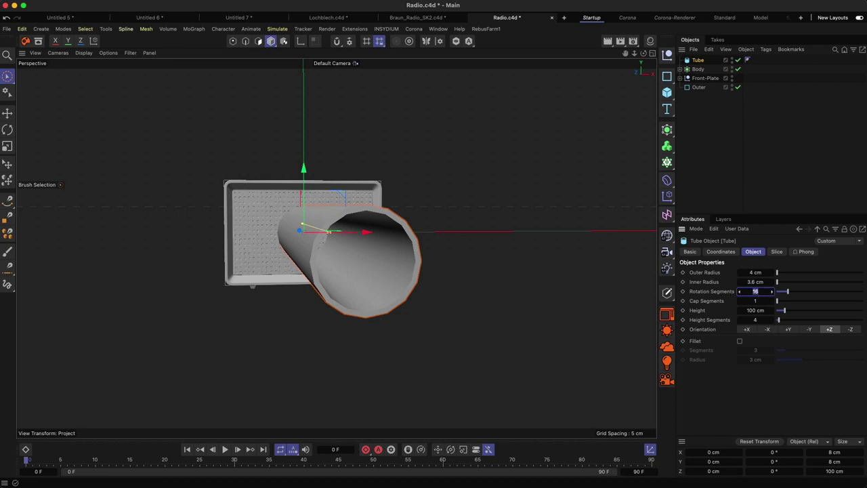
{"action": "type", "text": "64"}
{"action": "key", "text": "Return"}
{"action": "left_click_drag", "start_coordinate": [382, 263], "coordinate": [411, 253], "text": "alt"}
{"action": "key", "text": "2"}
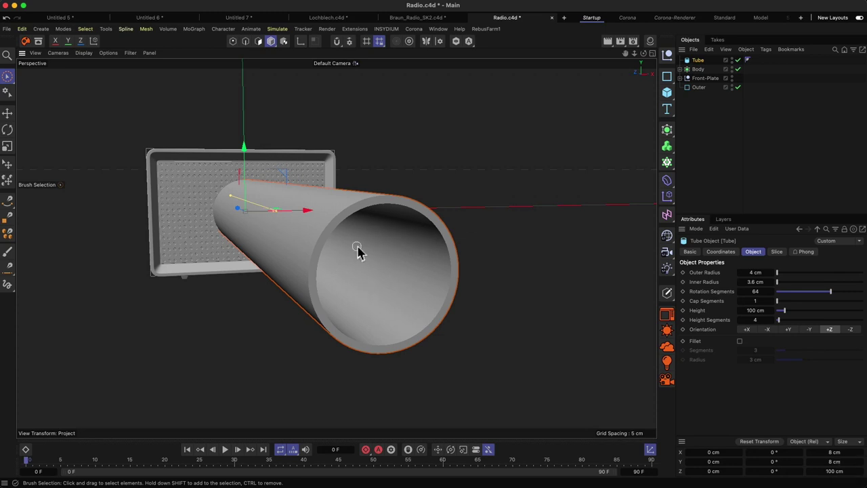
{"action": "left_click", "coordinate": [757, 309]}
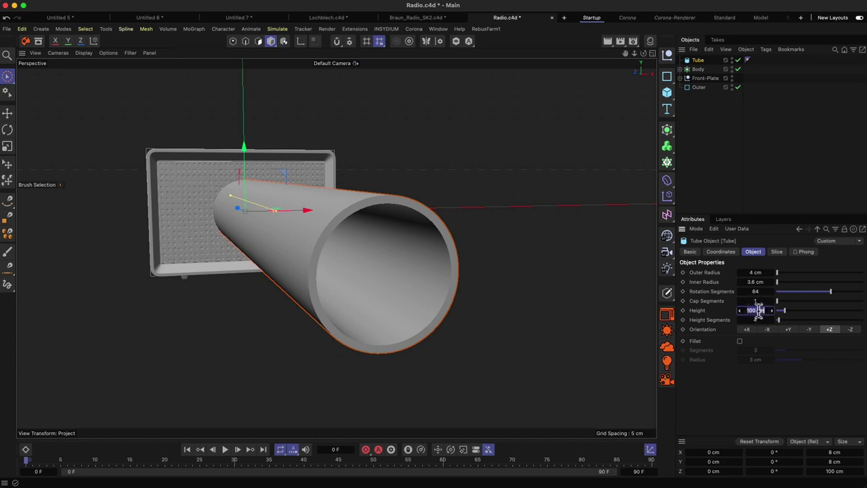
{"action": "type", "text": "2"}
{"action": "key", "text": "Return"}
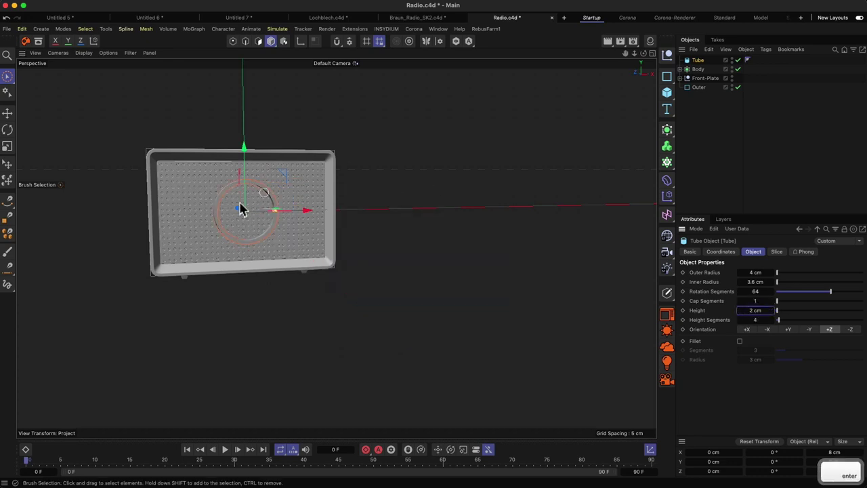
Step: Move the tube onto the perforated front at about X 5.58 cm, Z -1 cm, and set its height to 1.6 cm
{"action": "left_click_drag", "start_coordinate": [237, 208], "coordinate": [284, 188]}
{"action": "key", "text": "3"}
{"action": "key", "text": "2"}
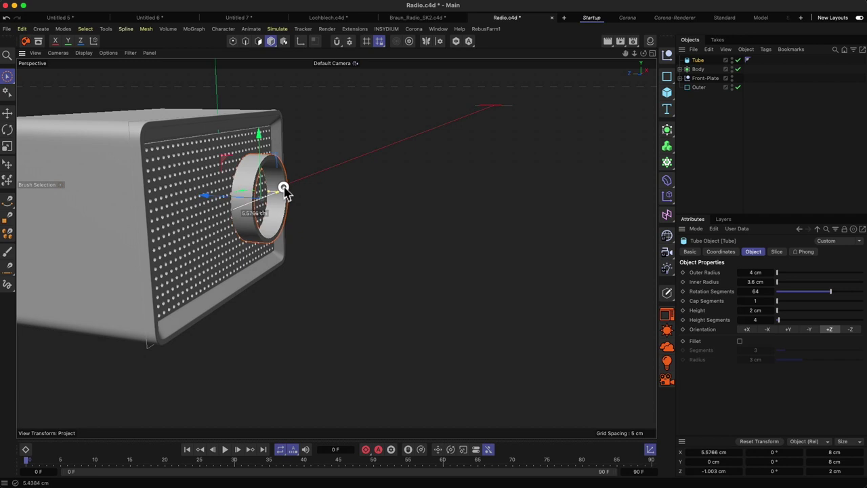
{"action": "left_click", "coordinate": [754, 310]}
{"action": "type", "text": "1,"}
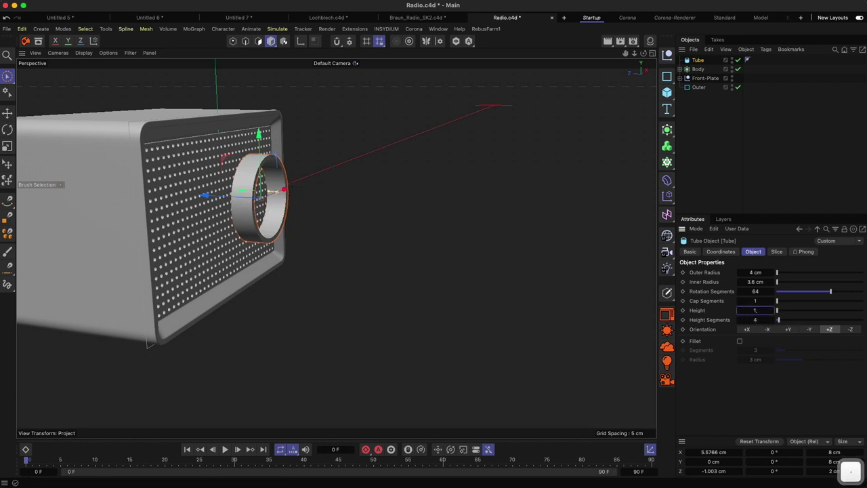
{"action": "type", "text": "6"}
{"action": "key", "text": "Return"}
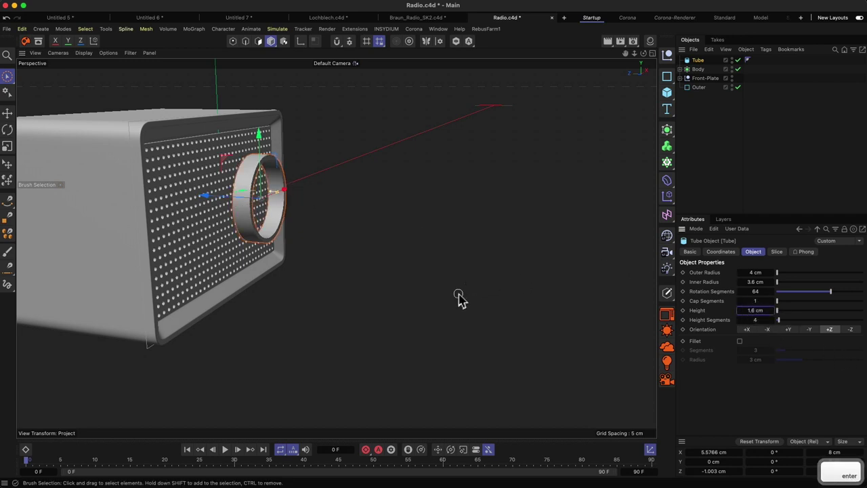
{"action": "key", "text": "super+Tab"}
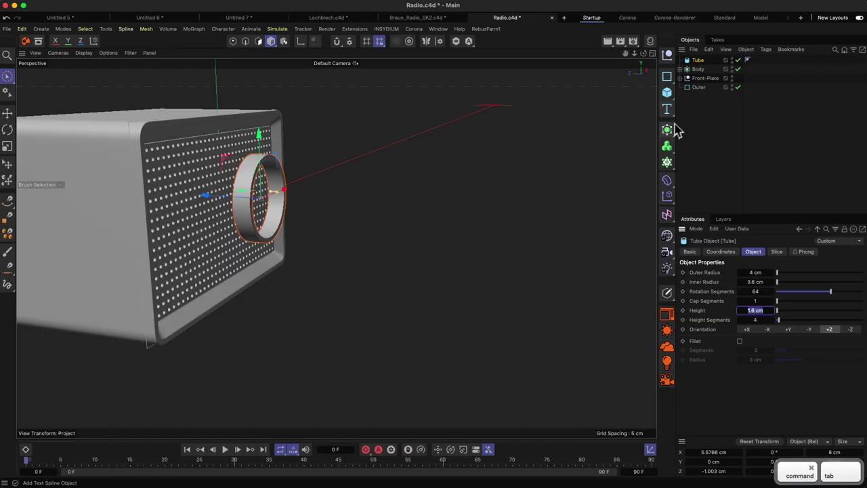
{"action": "left_click", "coordinate": [667, 182]}
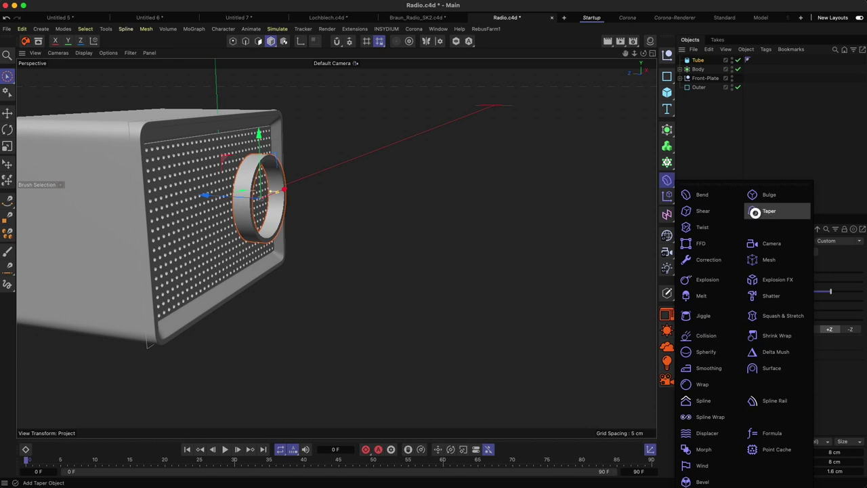
{"action": "left_click_drag", "start_coordinate": [755, 213], "coordinate": [729, 134]}
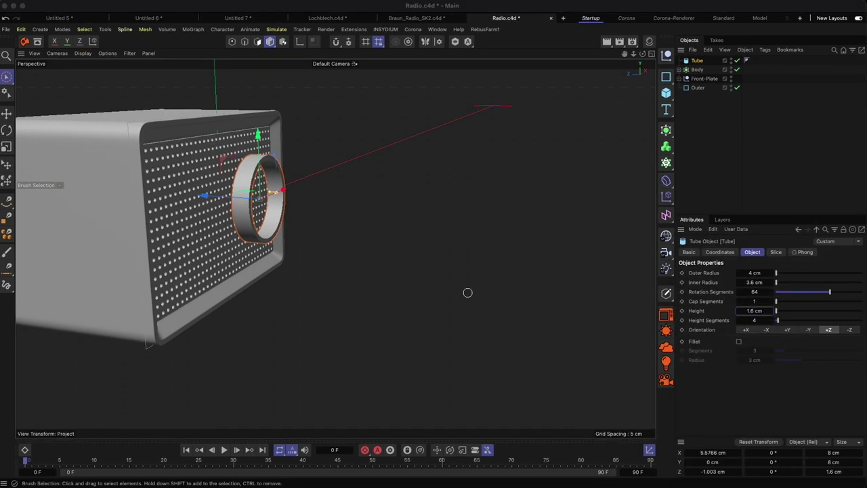
Step: Display the shading with wireframe lines and reduce the tube to 1 height segment
{"action": "left_click", "coordinate": [698, 62]}
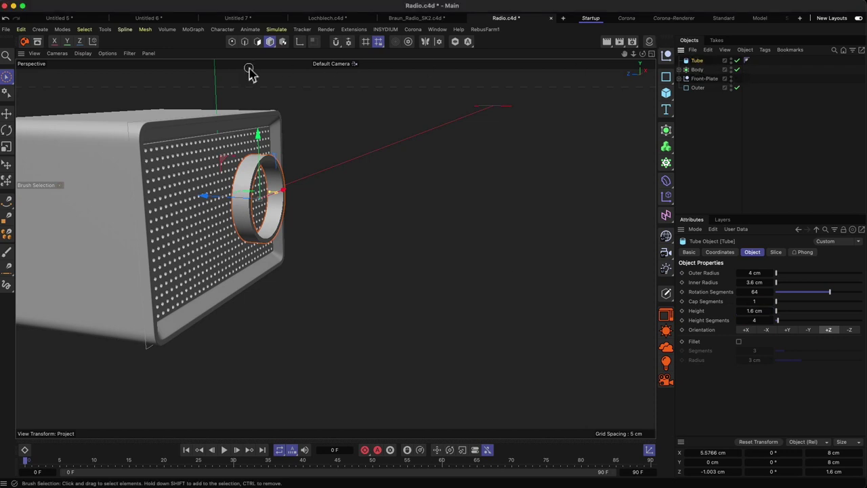
{"action": "key", "text": "n"}
{"action": "key", "text": "b"}
{"action": "key", "text": "2"}
{"action": "left_click_drag", "start_coordinate": [258, 177], "coordinate": [294, 138]}
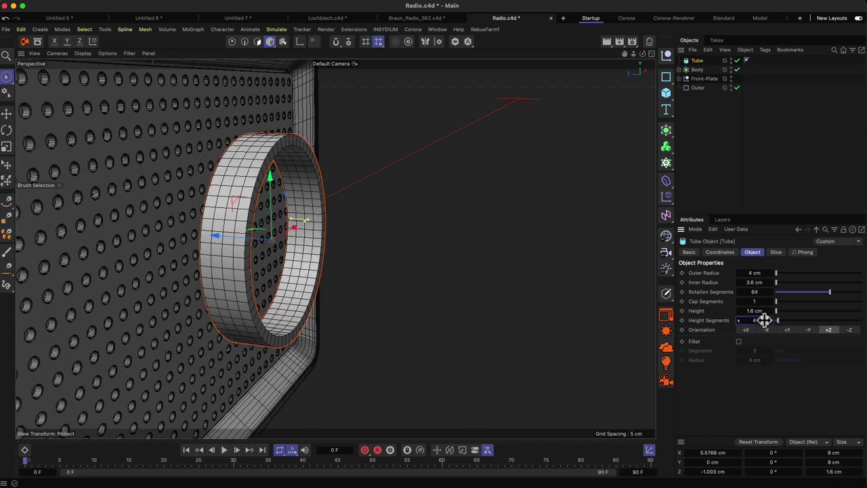
{"action": "type", "text": "1"}
{"action": "key", "text": "Tab"}
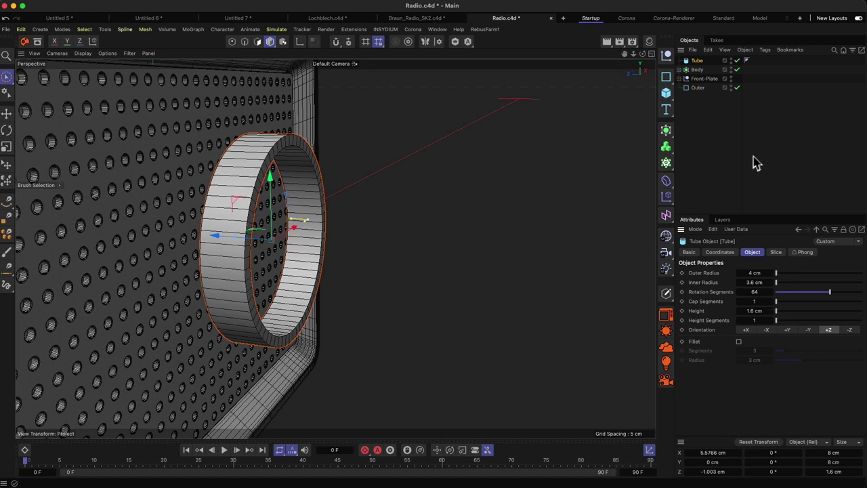
Step: Make the tube editable and loop-select its outer edge on the side facing the perforated front plate
{"action": "left_click", "coordinate": [668, 295]}
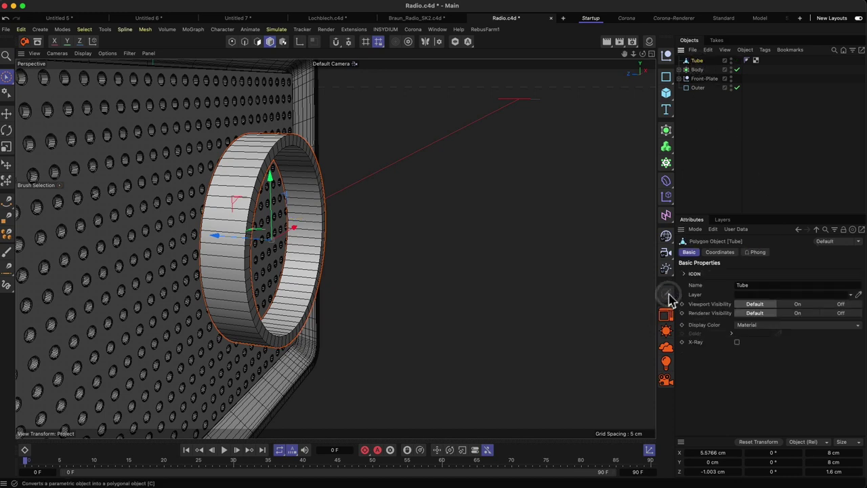
{"action": "left_click", "coordinate": [245, 42]}
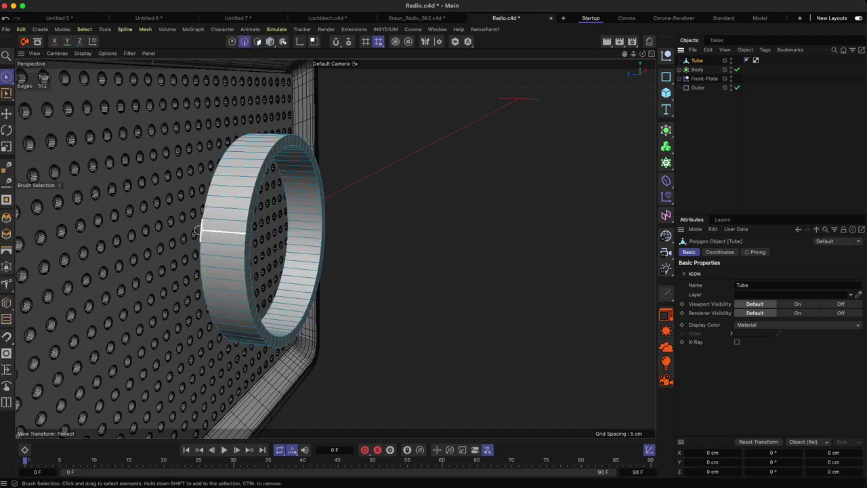
{"action": "key", "text": "u"}
{"action": "key", "text": "l"}
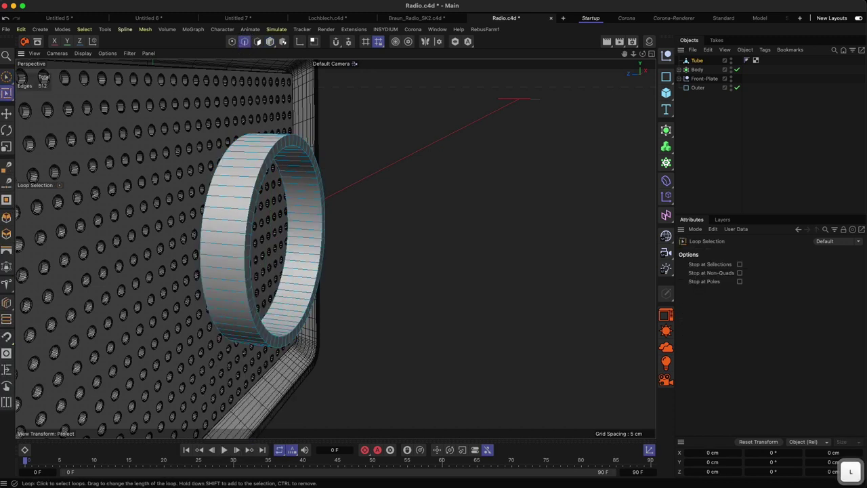
{"action": "left_click", "coordinate": [209, 191]}
{"action": "left_click_drag", "start_coordinate": [202, 190], "coordinate": [104, 182], "text": "alt"}
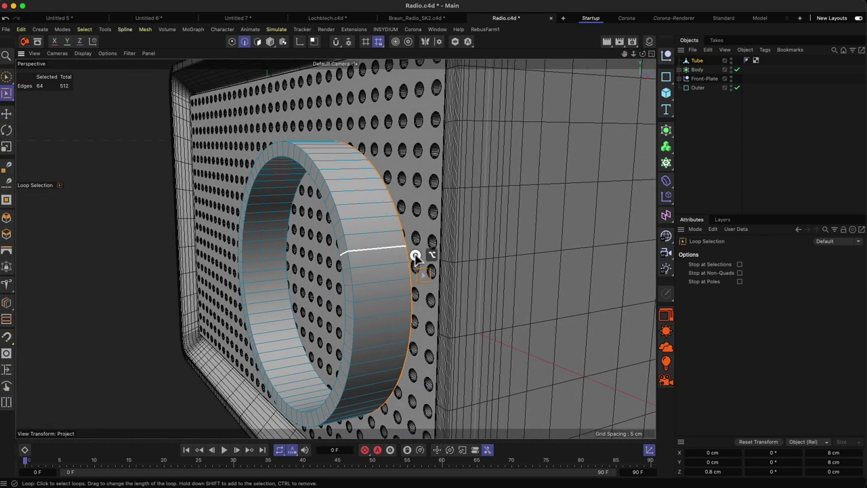
Step: Scale the selected outer edge loop of the tube up uniformly to a diameter of 8.8 cm
{"action": "left_click_drag", "start_coordinate": [415, 256], "coordinate": [451, 254], "text": "alt"}
{"action": "key", "text": "t"}
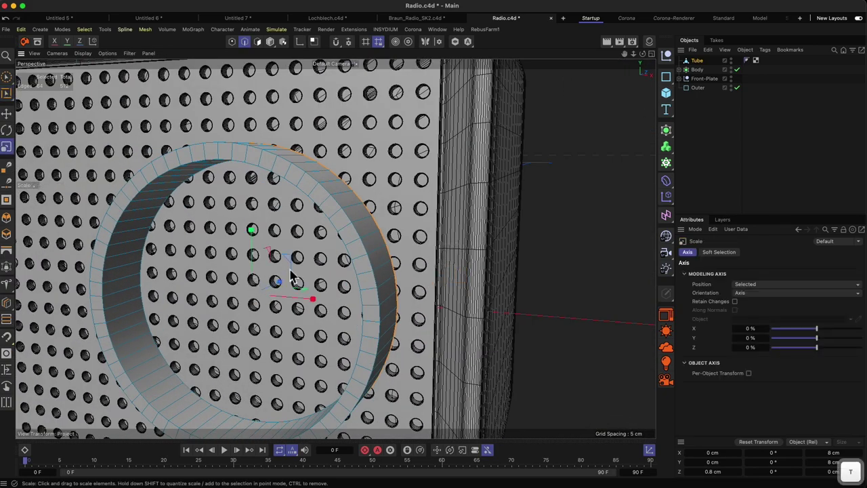
{"action": "left_click_drag", "start_coordinate": [291, 275], "coordinate": [347, 264]}
{"action": "key", "text": "2"}
{"action": "left_click_drag", "start_coordinate": [298, 340], "coordinate": [298, 354]}
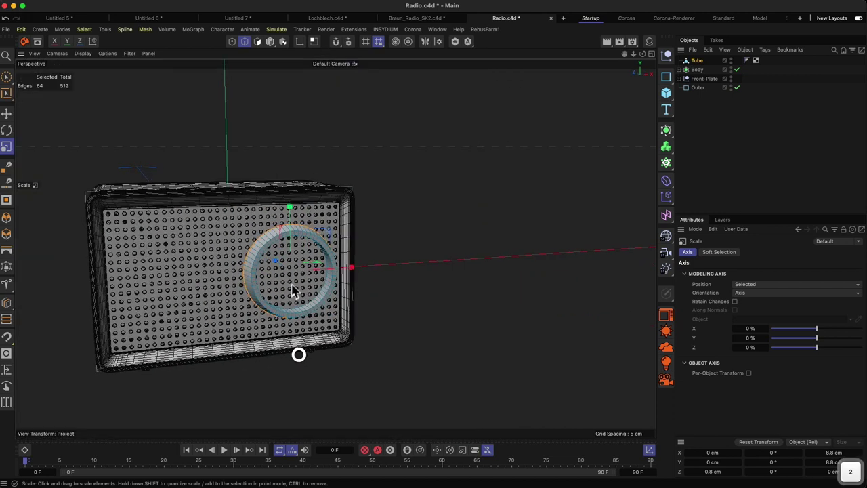
{"action": "mouse_move", "coordinate": [283, 273]}
{"action": "left_mouse_down", "text": "alt"}
{"action": "mouse_move", "coordinate": [272, 260]}
{"action": "mouse_move", "coordinate": [274, 268]}
{"action": "left_mouse_up", "text": "alt"}
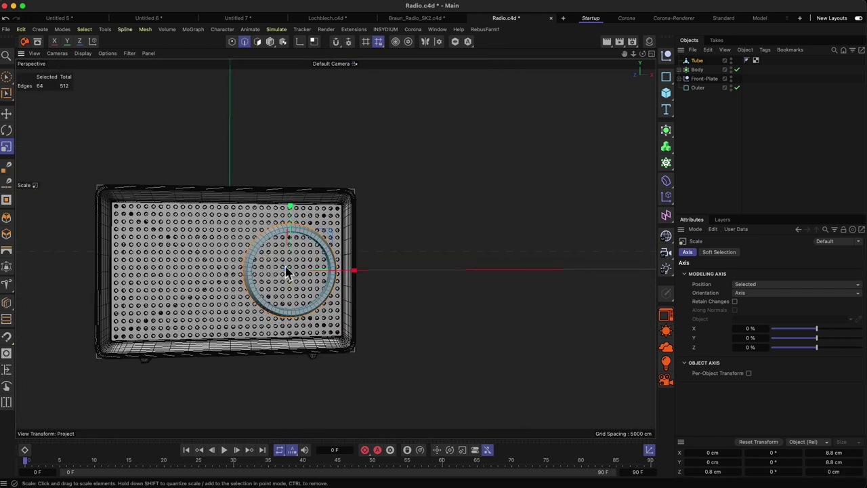
Step: Check the frequency dial diameter in the radio reference slide and switch the selected tube to whole-object editing
{"action": "left_click", "coordinate": [694, 60]}
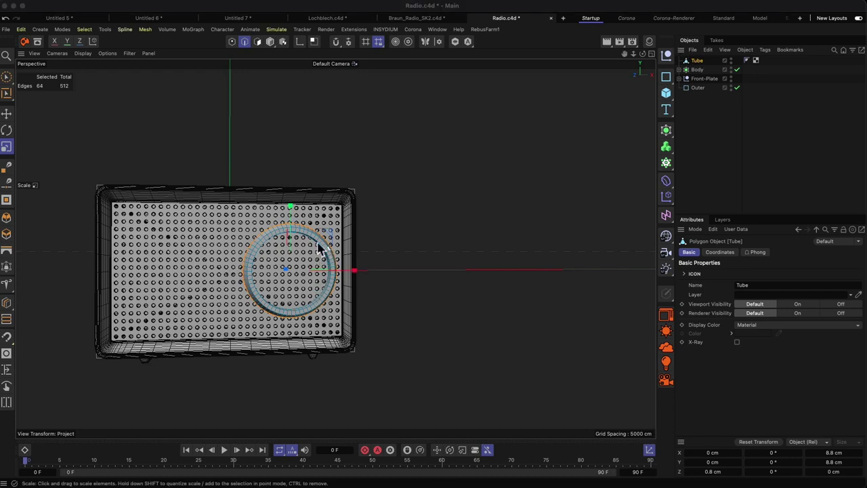
{"action": "left_click_drag", "start_coordinate": [296, 240], "coordinate": [381, 247], "text": "alt"}
{"action": "key", "text": "2"}
{"action": "key", "text": "1"}
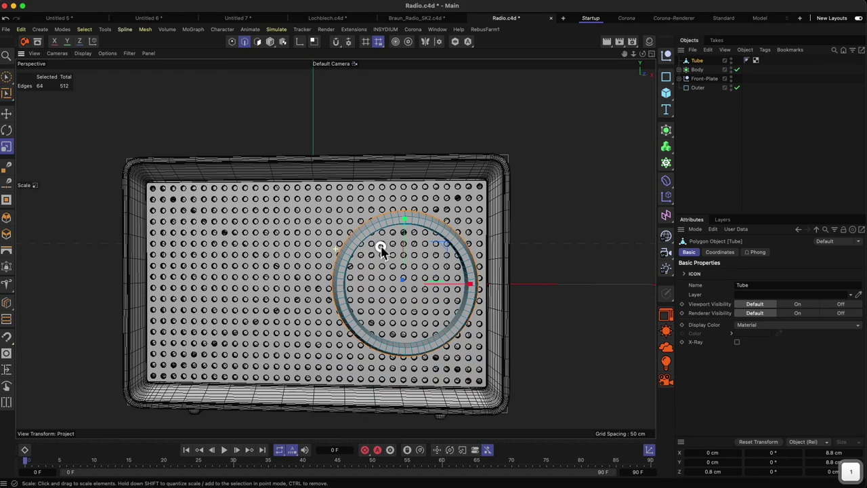
{"action": "key", "text": "super+Tab"}
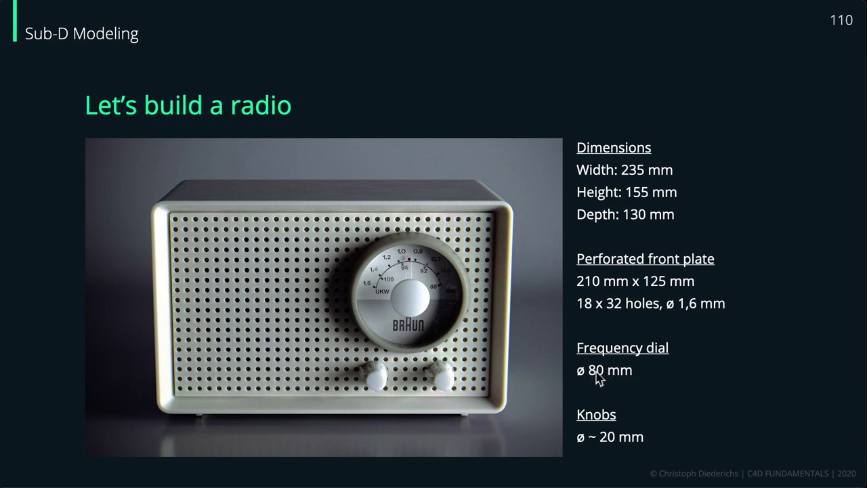
{"action": "key", "text": "super+Tab"}
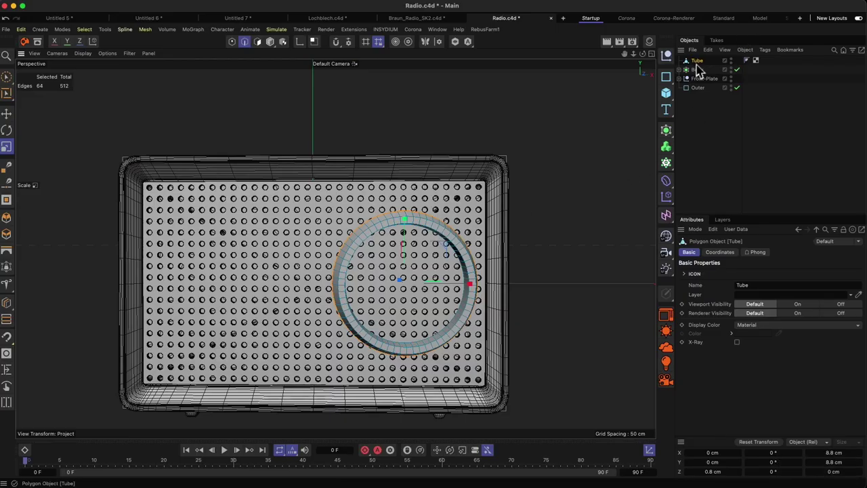
{"action": "left_click", "coordinate": [271, 40]}
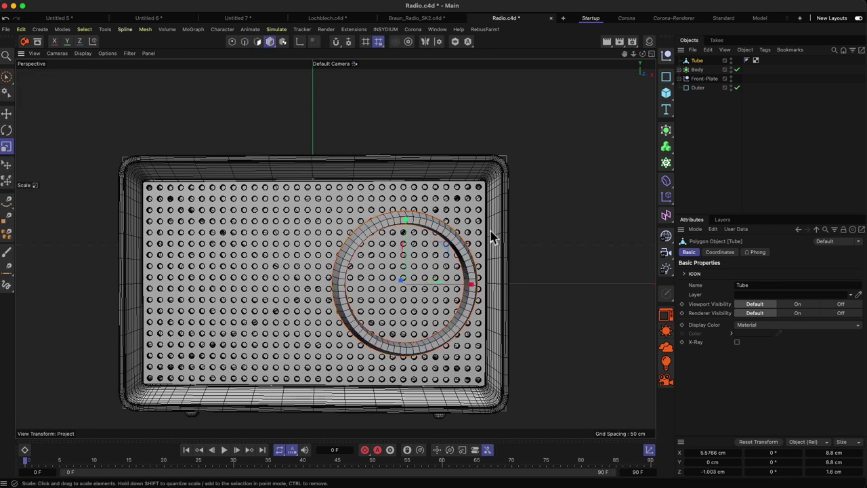
{"action": "left_click_drag", "start_coordinate": [446, 253], "coordinate": [440, 232]}
{"action": "key", "text": "e"}
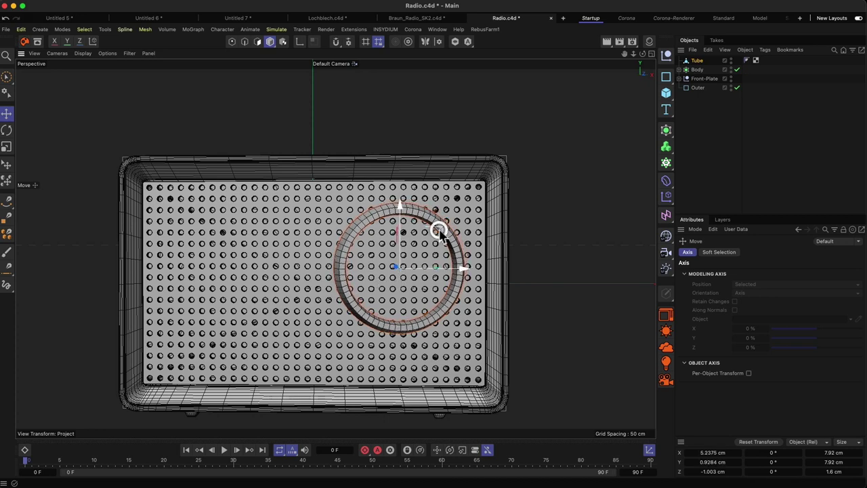
{"action": "left_click_drag", "start_coordinate": [406, 271], "coordinate": [447, 245], "text": "alt"}
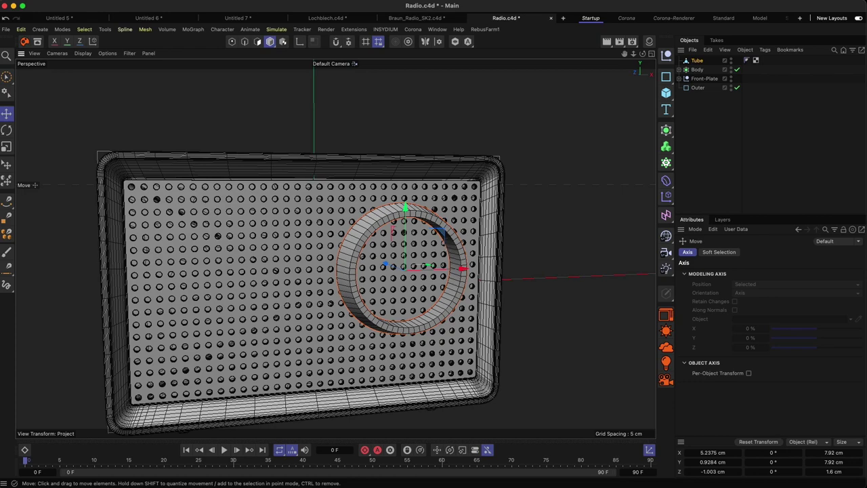
{"action": "key", "text": "super+z"}
{"action": "key", "text": "super+z"}
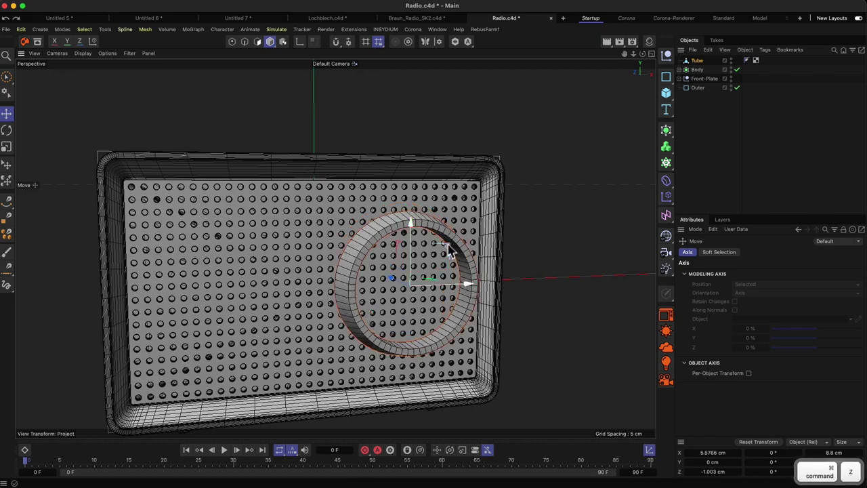
Step: Move the tube on the front plate to about X 5.29 cm, Y 0.93 cm, Z -0.9 cm and compare it with the reference photo
{"action": "left_click_drag", "start_coordinate": [447, 244], "coordinate": [441, 227]}
{"action": "left_click_drag", "start_coordinate": [396, 247], "coordinate": [386, 264], "text": "alt"}
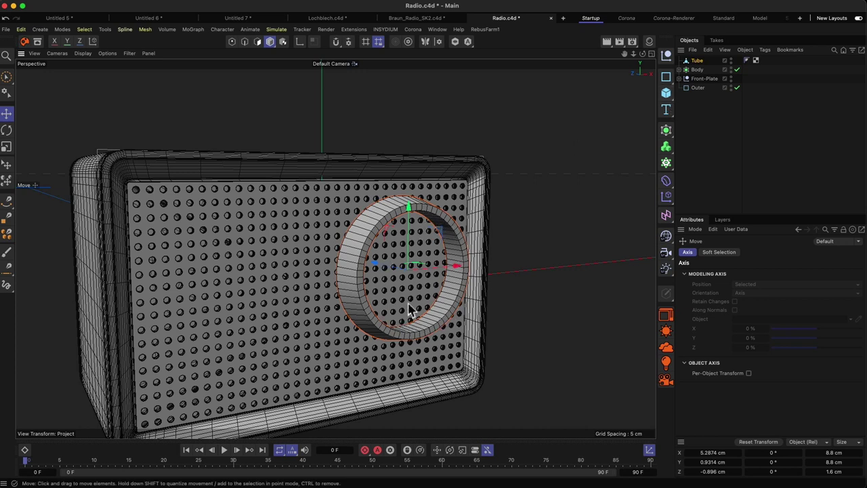
{"action": "key", "text": "super+Tab"}
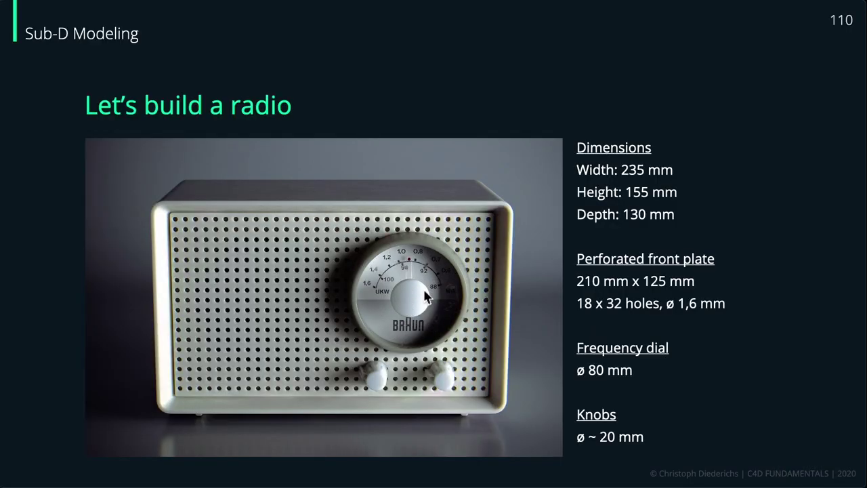
{"action": "key", "text": "super+Tab"}
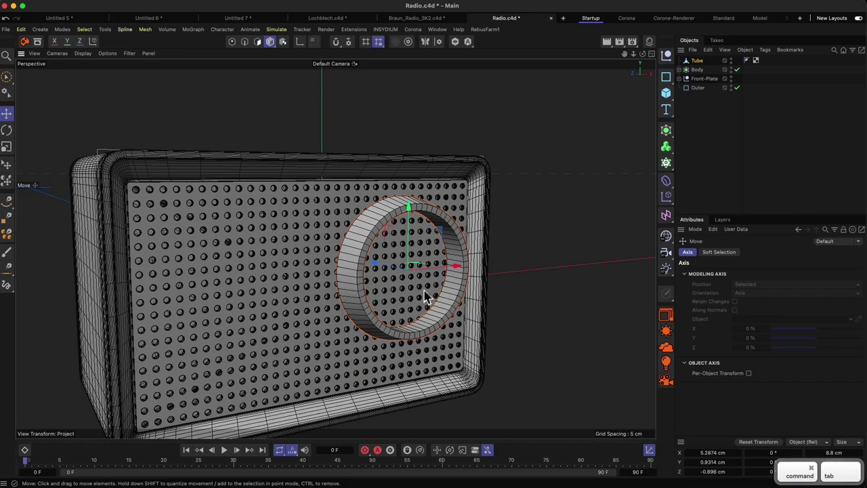
Step: Add an Oil Tank primitive oriented along +Z with a radius of 4 cm and a height of 2 cm
{"action": "left_click", "coordinate": [667, 95]}
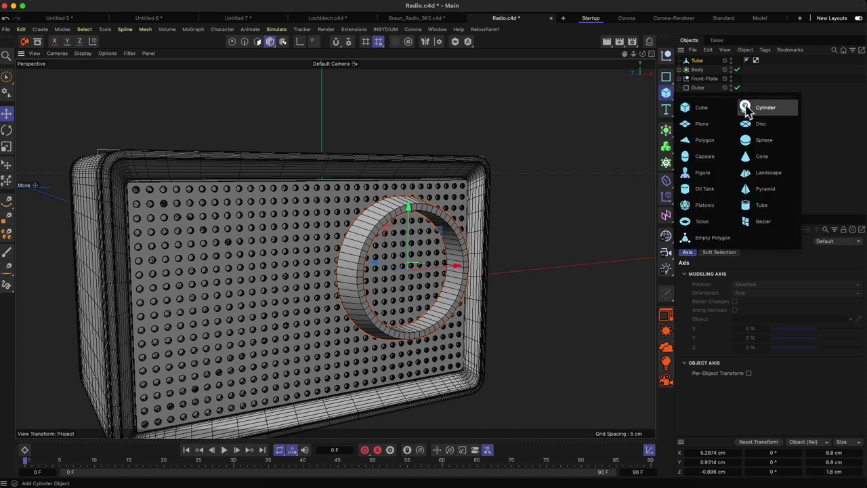
{"action": "left_click", "coordinate": [688, 192]}
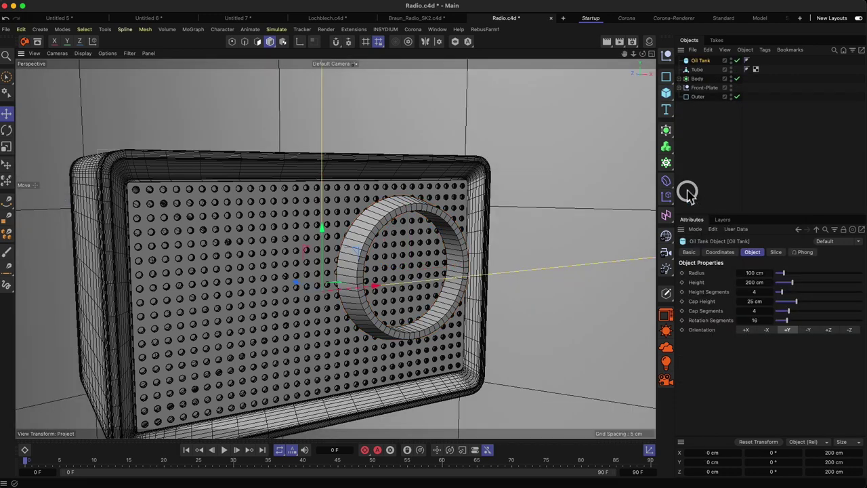
{"action": "left_click", "coordinate": [831, 329]}
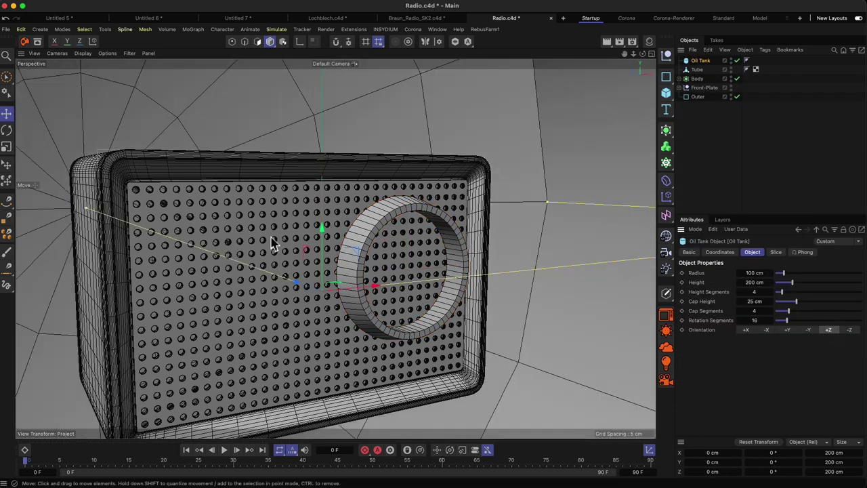
{"action": "left_click", "coordinate": [752, 273]}
{"action": "type", "text": "40"}
{"action": "key", "text": "Tab"}
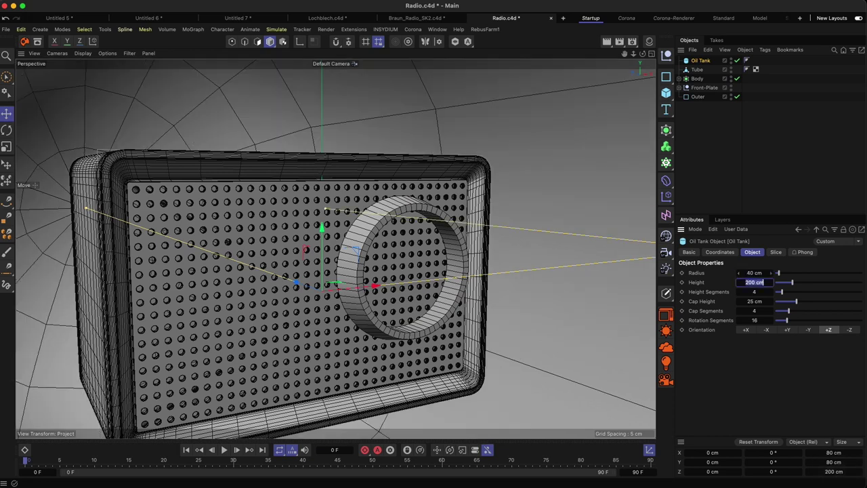
{"action": "type", "text": "4"}
{"action": "key", "text": "Tab"}
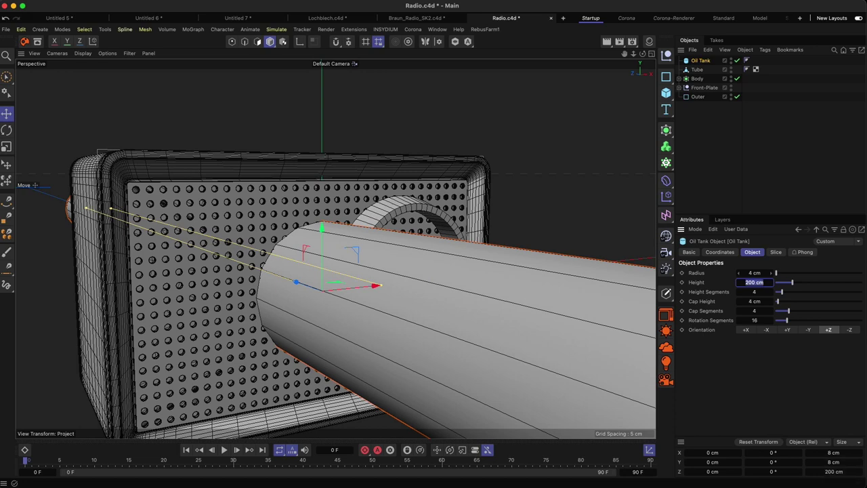
{"action": "type", "text": "2"}
{"action": "key", "text": "Return"}
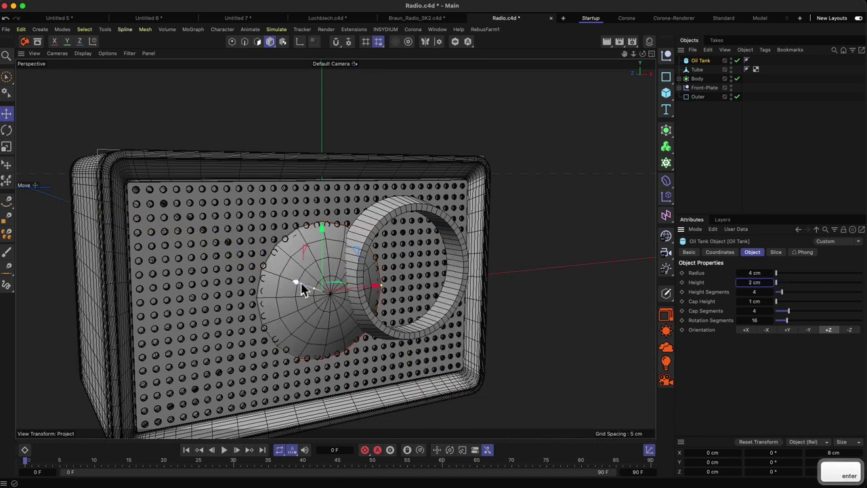
Step: Move the oil tank into the dial ring, to about X 5.35 cm, Y 0.78 cm, Z -1.35 cm
{"action": "left_click_drag", "start_coordinate": [302, 289], "coordinate": [465, 274]}
{"action": "left_click_drag", "start_coordinate": [416, 290], "coordinate": [358, 251]}
{"action": "left_click_drag", "start_coordinate": [485, 287], "coordinate": [450, 279]}
{"action": "left_click_drag", "start_coordinate": [410, 249], "coordinate": [474, 264]}
{"action": "left_click_drag", "start_coordinate": [338, 264], "coordinate": [353, 266]}
{"action": "left_click_drag", "start_coordinate": [394, 235], "coordinate": [350, 248]}
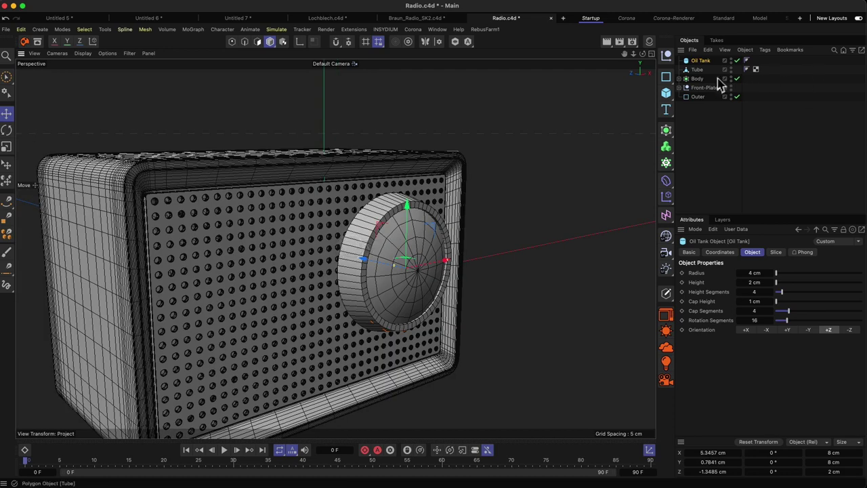
Step: Make the oil tank a child of the tube and center it on the ring with Reset Transform
{"action": "left_click_drag", "start_coordinate": [706, 64], "coordinate": [705, 69]}
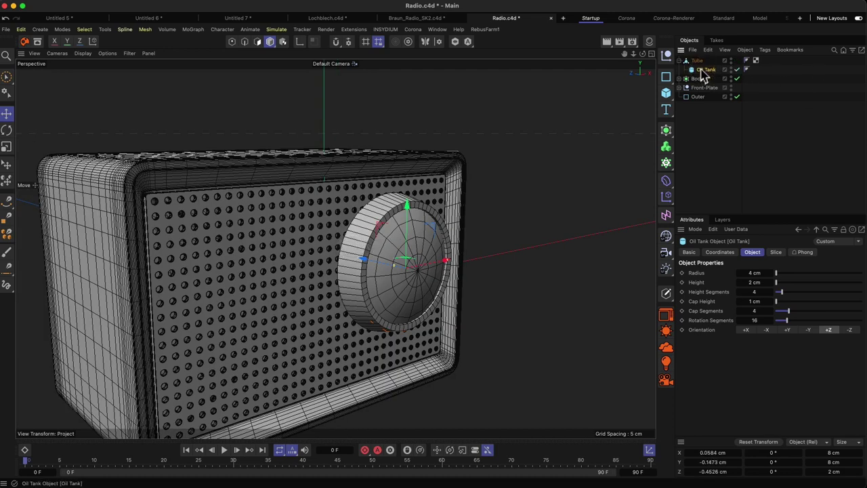
{"action": "key", "text": "shift+c"}
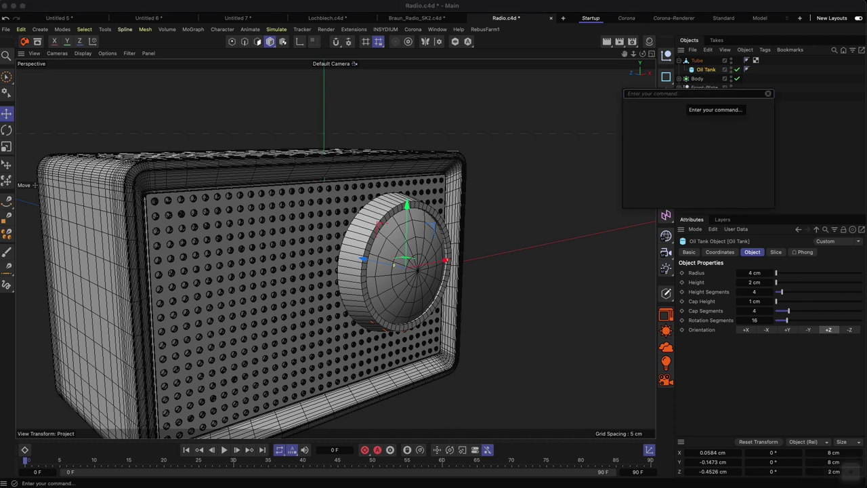
{"action": "type", "text": "reset tran"}
{"action": "key", "text": "Return"}
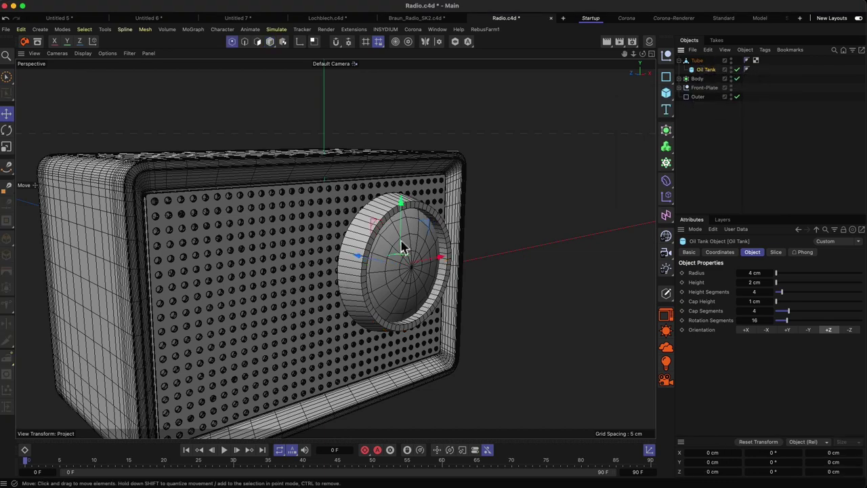
Step: Pull the oil tank out of the ring along the Z axis so it sits in front of the tube
{"action": "left_click_drag", "start_coordinate": [385, 226], "coordinate": [406, 227], "text": "alt"}
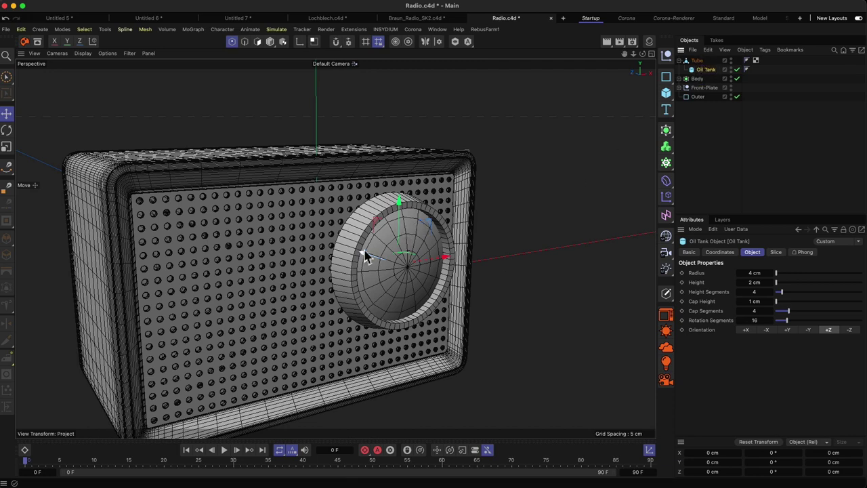
{"action": "key", "text": "x"}
{"action": "key", "text": "y"}
{"action": "left_click_drag", "start_coordinate": [367, 251], "coordinate": [404, 283]}
{"action": "mouse_move", "coordinate": [470, 293]}
{"action": "left_mouse_down", "text": "alt"}
{"action": "mouse_move", "coordinate": [483, 293]}
{"action": "mouse_move", "coordinate": [463, 294]}
{"action": "left_mouse_up", "text": "alt"}
{"action": "key", "text": "2"}
{"action": "left_click_drag", "start_coordinate": [402, 251], "coordinate": [431, 224]}
{"action": "left_click_drag", "start_coordinate": [400, 246], "coordinate": [435, 251], "text": "alt"}
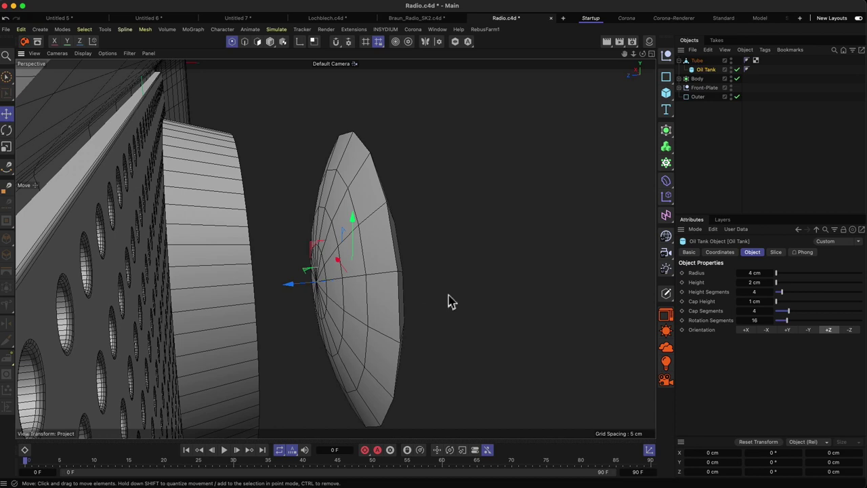
{"action": "left_click_drag", "start_coordinate": [354, 302], "coordinate": [284, 300], "text": "alt"}
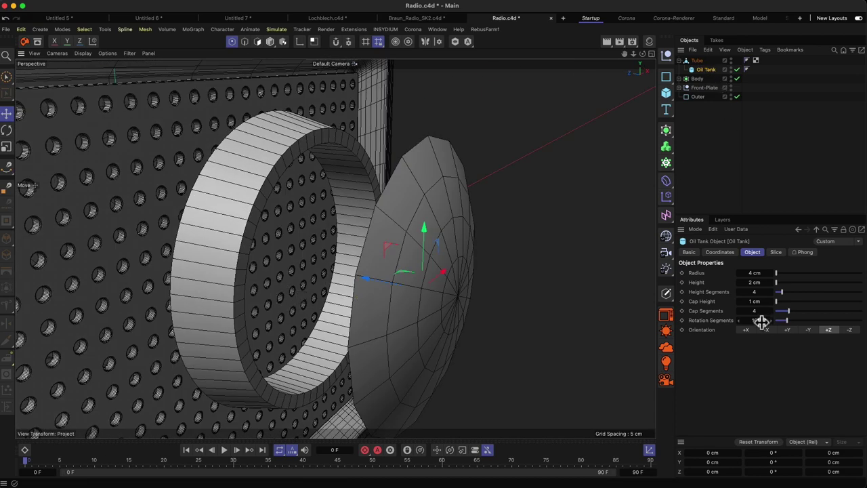
Step: Set the oil tank's rotation segments to 32 and check its Slice options
{"action": "type", "text": "32"}
{"action": "key", "text": "Return"}
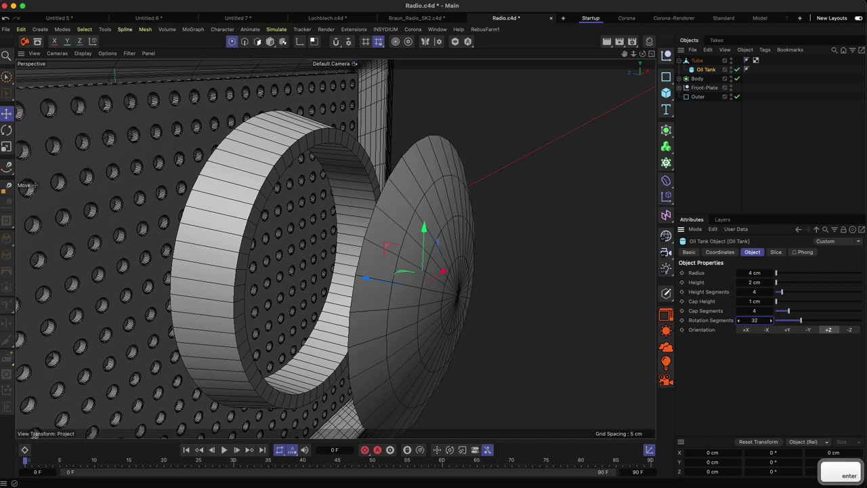
{"action": "left_click", "coordinate": [761, 322]}
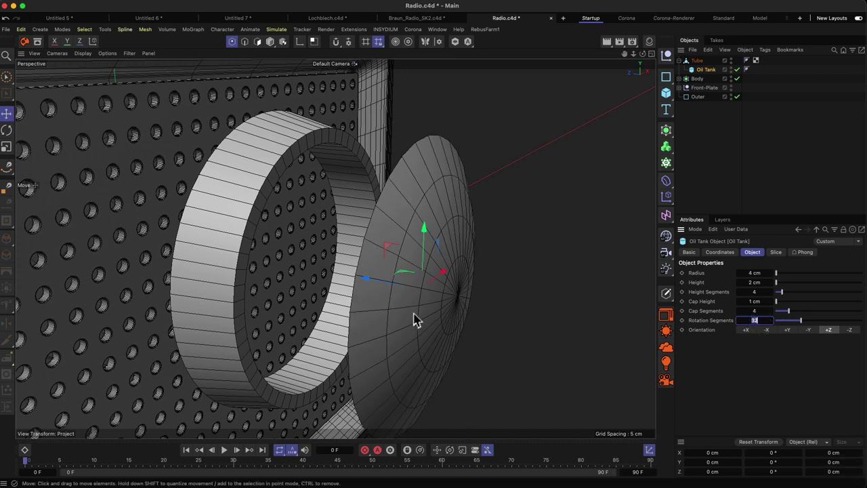
{"action": "left_click_drag", "start_coordinate": [413, 319], "coordinate": [463, 314], "text": "alt"}
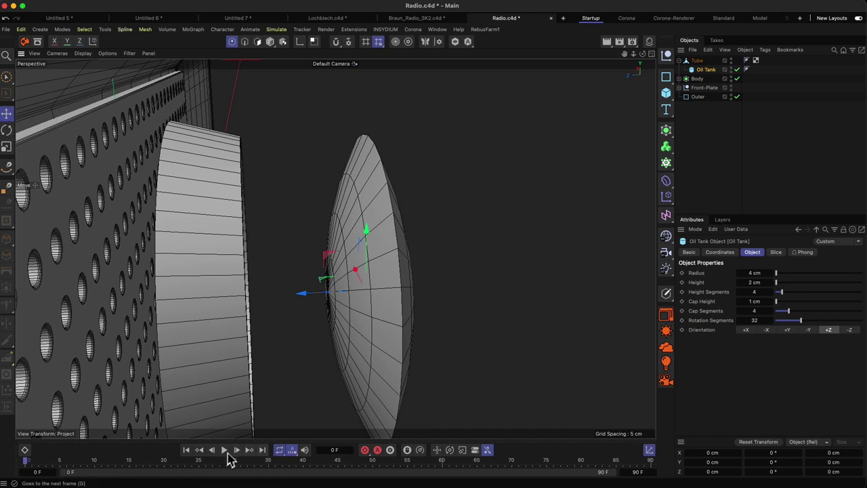
{"action": "left_click", "coordinate": [775, 252]}
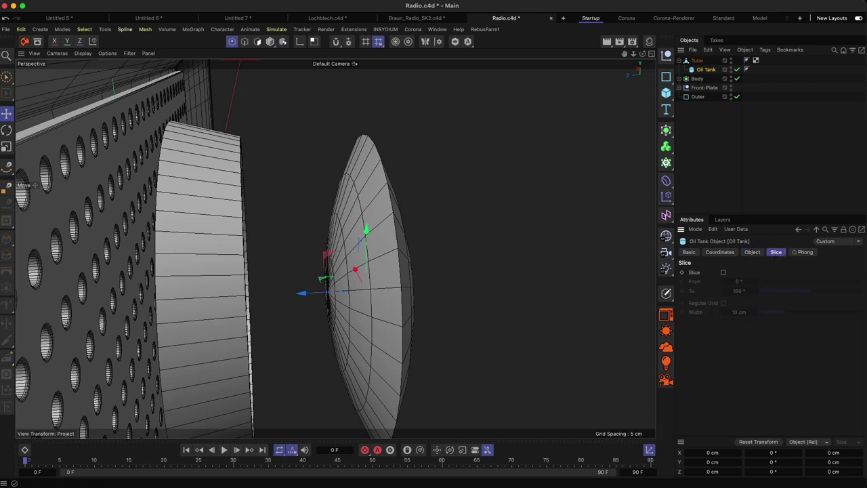
{"action": "left_click", "coordinate": [751, 253]}
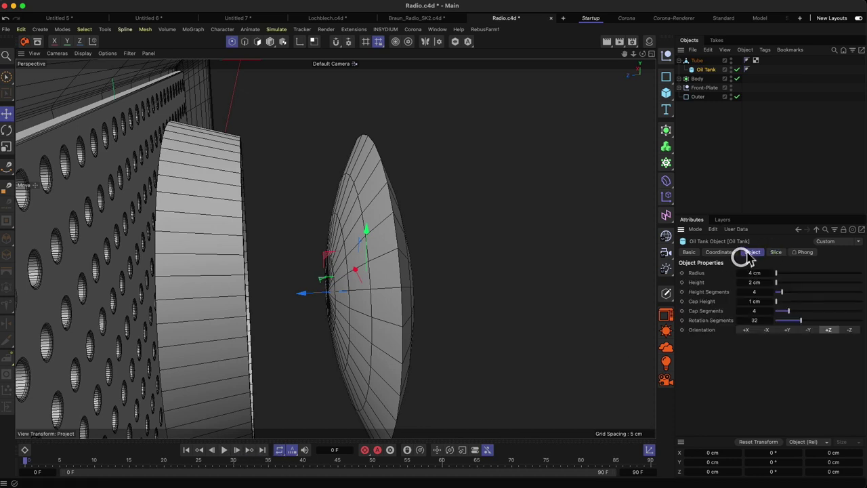
Step: Convert the oil tank to an editable mesh and set polygon Phong Break Selection to a 3.4° angle
{"action": "left_click", "coordinate": [704, 75]}
{"action": "key", "text": "c"}
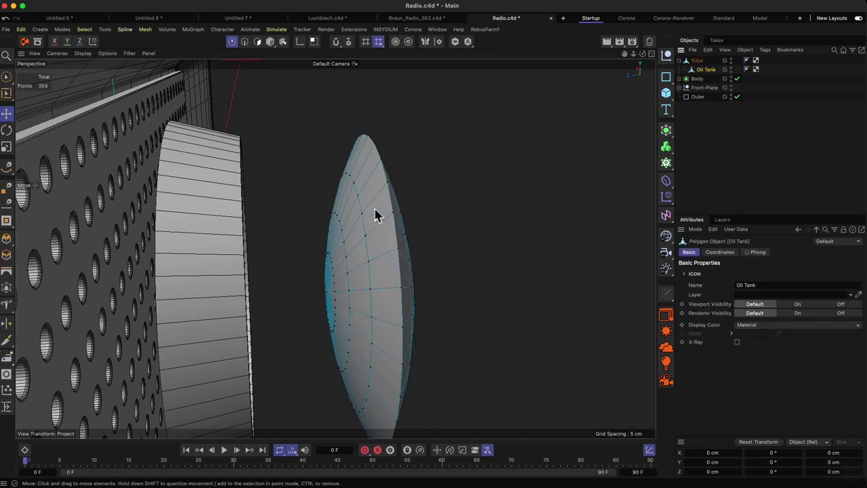
{"action": "left_click", "coordinate": [257, 42]}
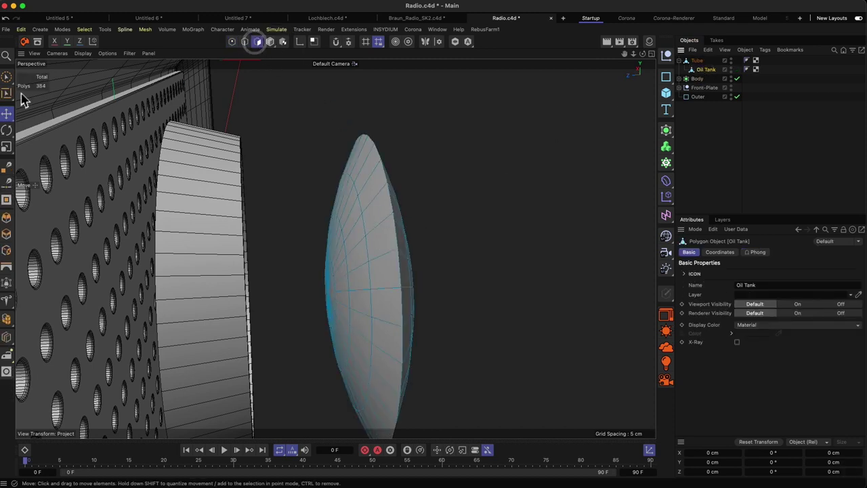
{"action": "left_click_drag", "start_coordinate": [6, 93], "coordinate": [59, 159]}
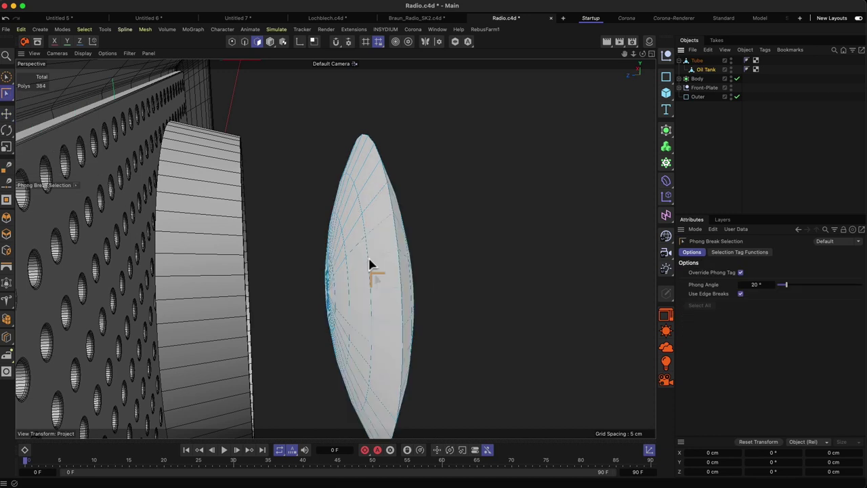
{"action": "left_click", "coordinate": [369, 264]}
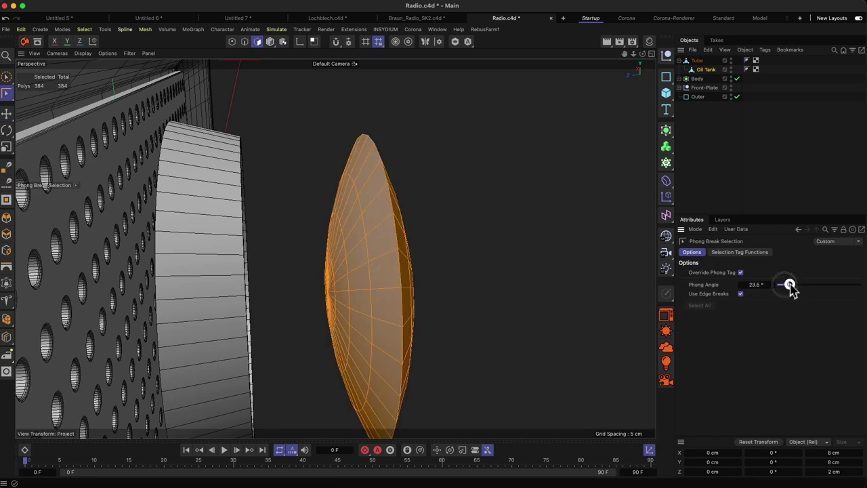
{"action": "mouse_move", "coordinate": [791, 285]}
{"action": "left_mouse_down"}
{"action": "mouse_move", "coordinate": [819, 286]}
{"action": "mouse_move", "coordinate": [778, 287]}
{"action": "mouse_move", "coordinate": [812, 289]}
{"action": "mouse_move", "coordinate": [787, 289]}
{"action": "left_mouse_up"}
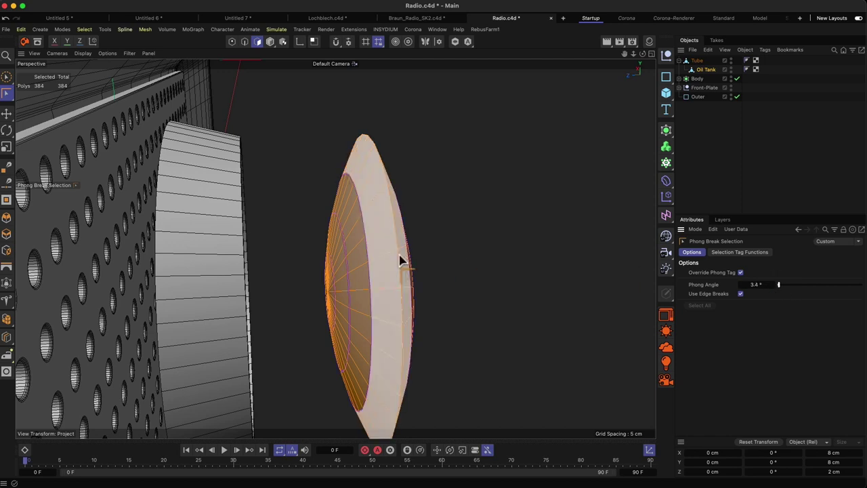
Step: Select all polygons on the oil tank's rear half facing the radio and delete them, leaving only the front dome
{"action": "double_click", "coordinate": [366, 260]}
{"action": "left_click", "coordinate": [336, 271], "text": "shift"}
{"action": "left_click", "coordinate": [327, 278], "text": "shift"}
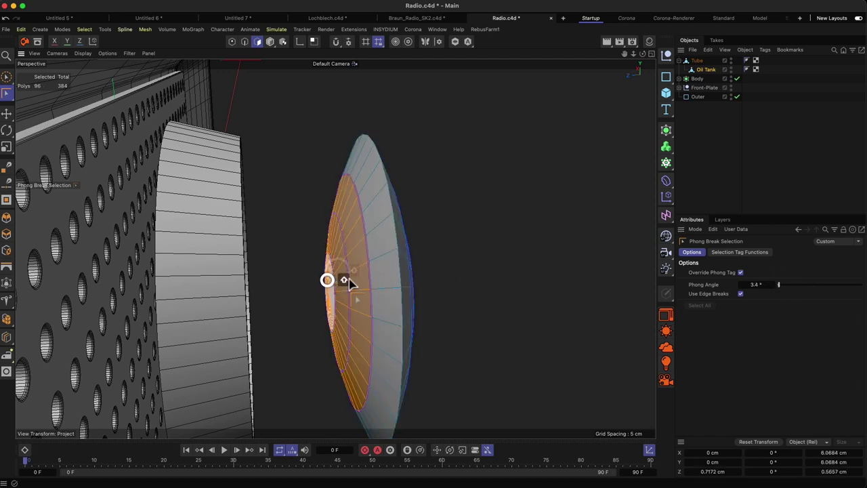
{"action": "key", "text": "u"}
{"action": "key", "text": "l"}
{"action": "left_click", "coordinate": [371, 289], "text": "shift"}
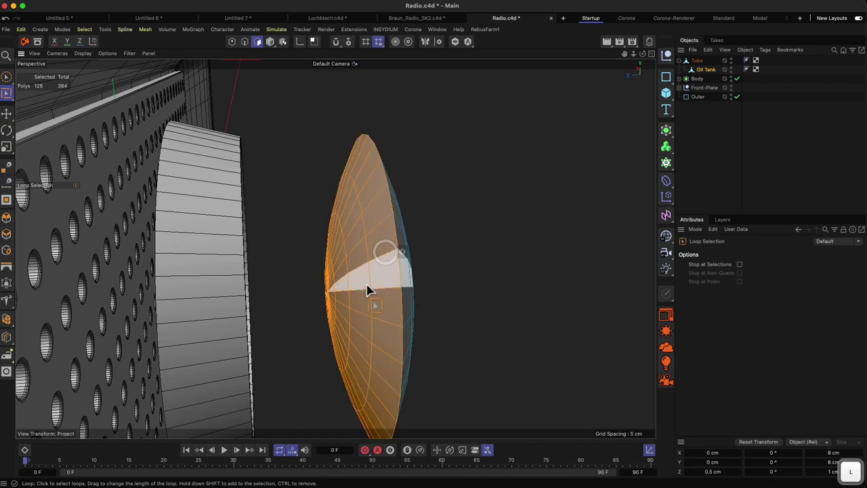
{"action": "key", "text": "BackSpace"}
Step: Extrude all remaining dome polygons by about 0.089 cm with Create Caps enabled to give the shell thickness
{"action": "left_click_drag", "start_coordinate": [377, 270], "coordinate": [398, 271], "text": "alt"}
{"action": "key", "text": "super+a"}
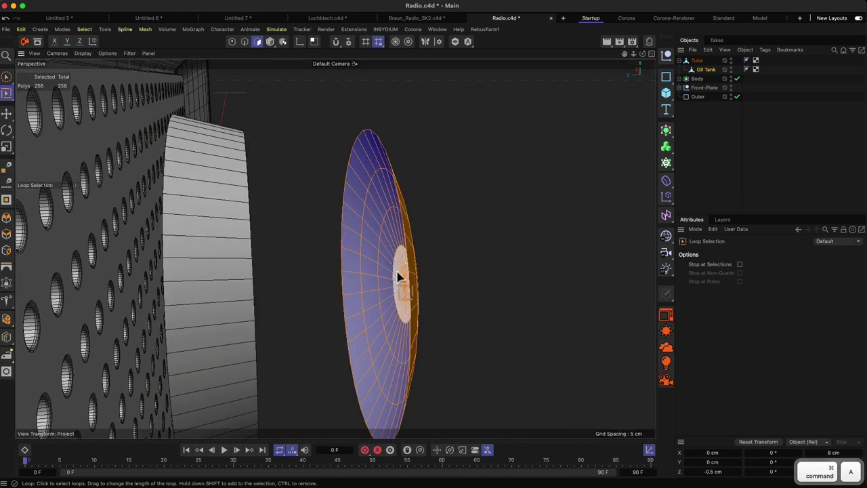
{"action": "key", "text": "d"}
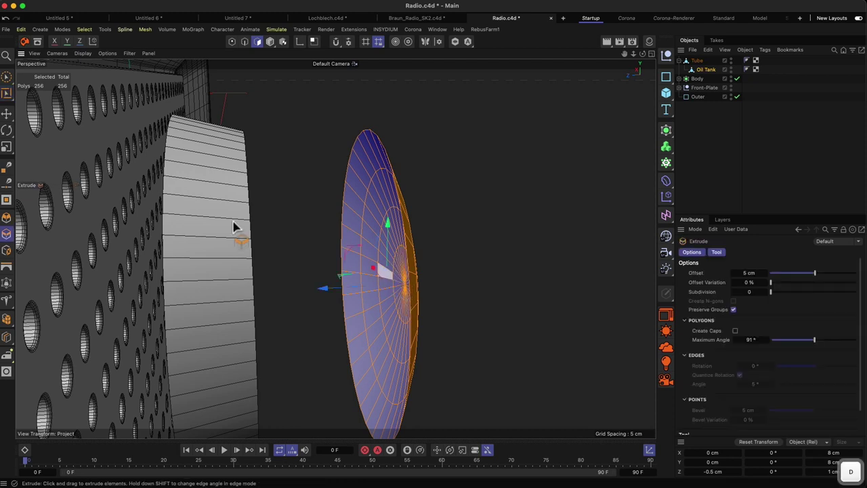
{"action": "left_click_drag", "start_coordinate": [443, 275], "coordinate": [528, 294]}
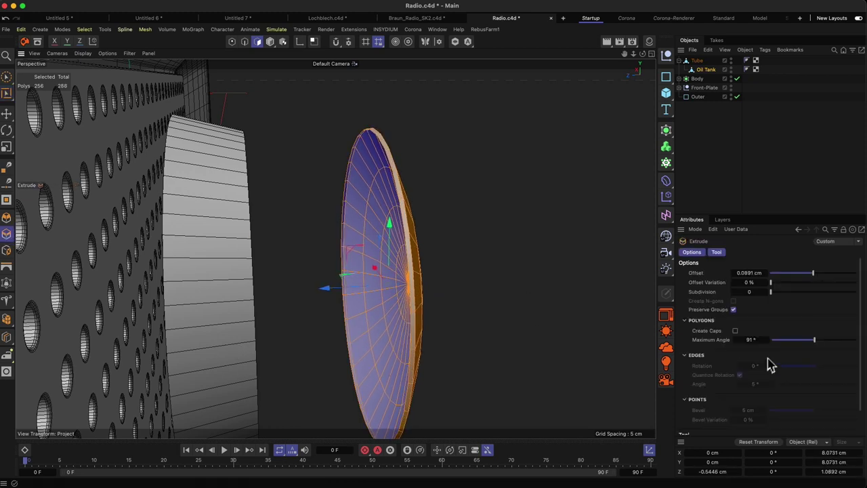
{"action": "left_click", "coordinate": [735, 331]}
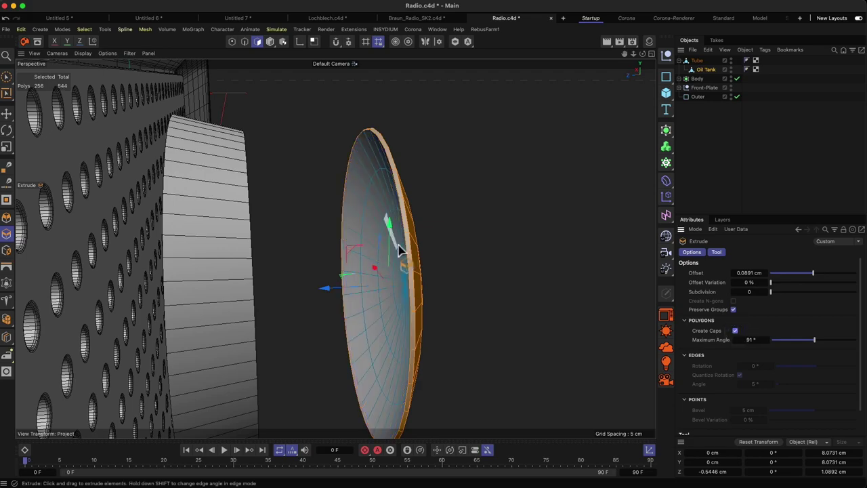
Step: Move the whole domed shell along Z back into the tube ring, to about Z -0.293 cm
{"action": "left_click_drag", "start_coordinate": [393, 273], "coordinate": [331, 166], "text": "alt"}
{"action": "left_click", "coordinate": [270, 41]}
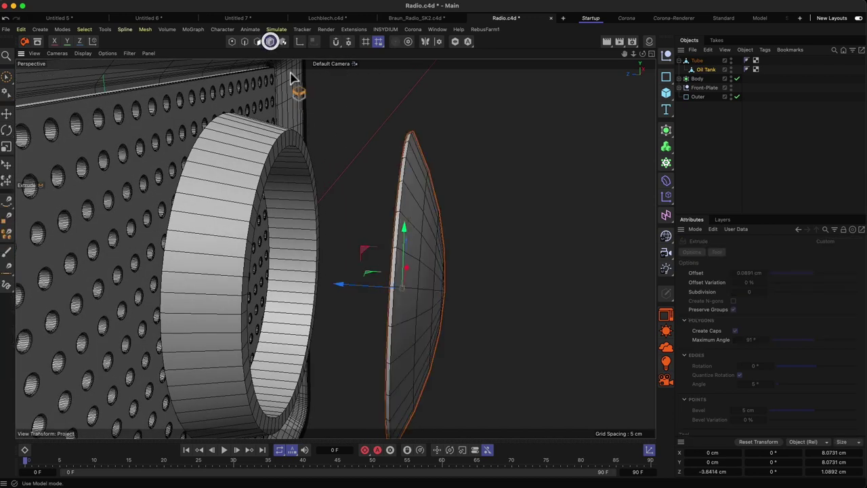
{"action": "left_click_drag", "start_coordinate": [342, 282], "coordinate": [212, 277]}
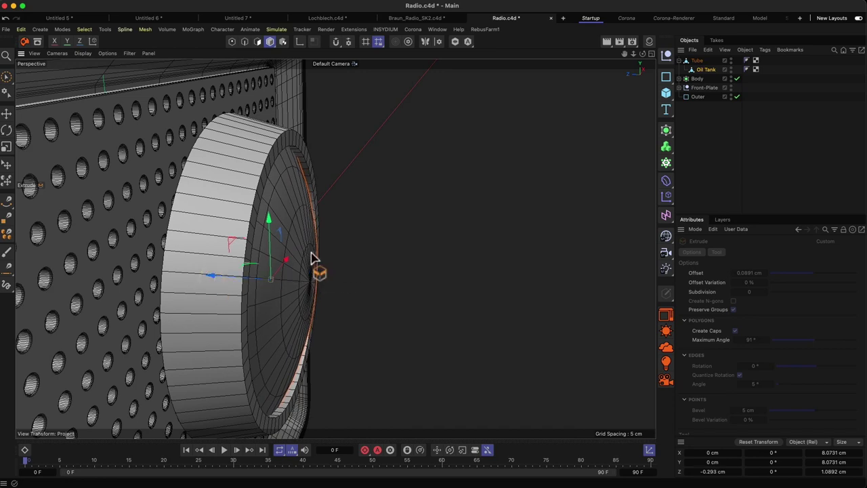
{"action": "left_click_drag", "start_coordinate": [309, 251], "coordinate": [263, 248], "text": "alt"}
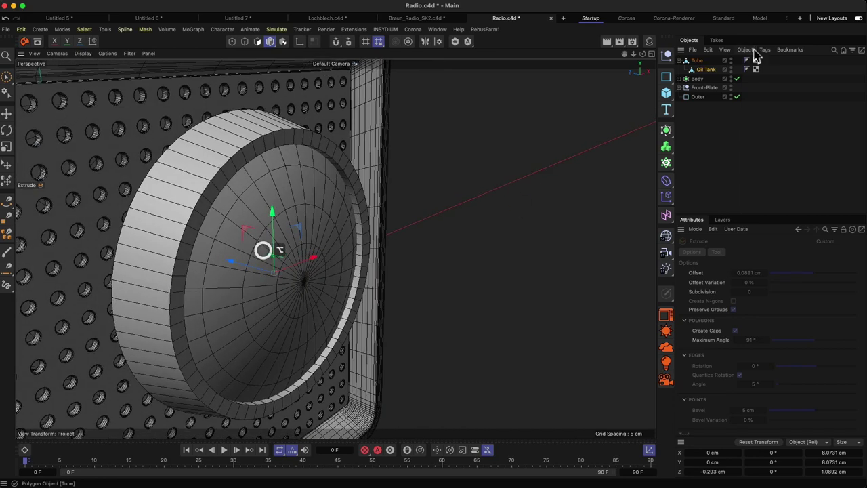
Step: Select the circle of polygons at the dome's center and split it off as a separate object
{"action": "left_click", "coordinate": [702, 70]}
{"action": "left_click", "coordinate": [257, 41]}
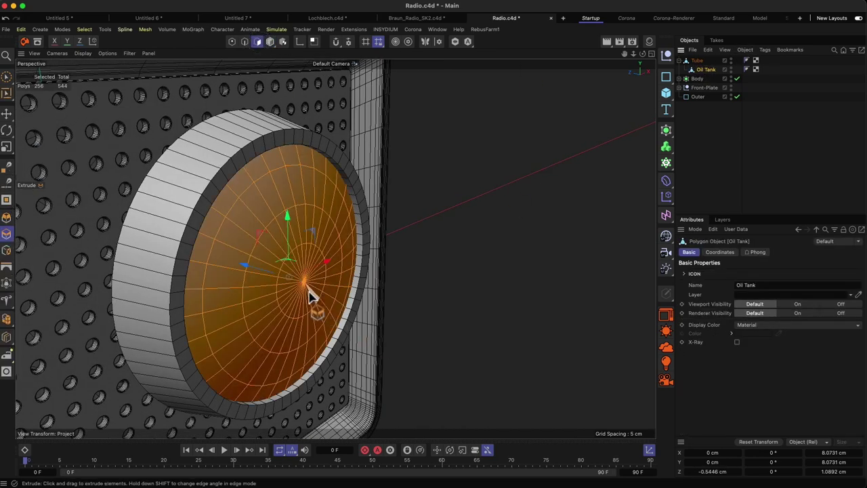
{"action": "key", "text": "9"}
{"action": "left_click_drag", "start_coordinate": [310, 294], "coordinate": [306, 283]}
{"action": "left_click_drag", "start_coordinate": [217, 294], "coordinate": [294, 281], "text": "alt"}
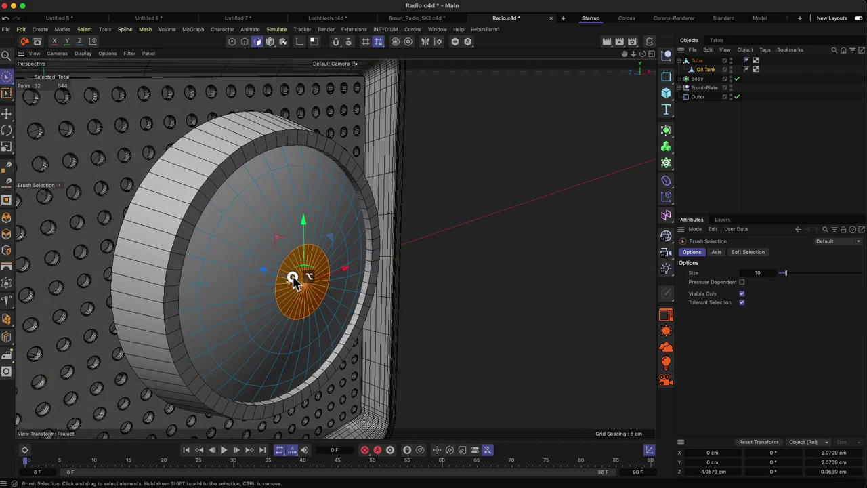
{"action": "right_click", "coordinate": [298, 266]}
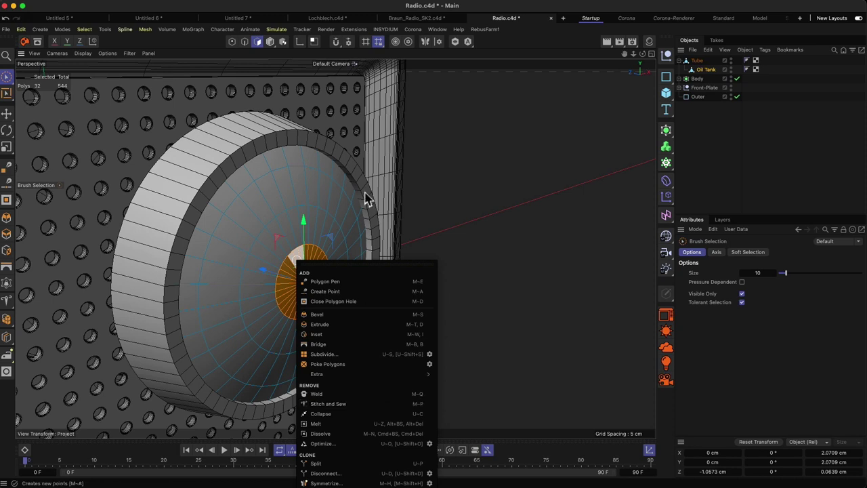
{"action": "left_click", "coordinate": [334, 115]}
{"action": "right_click", "coordinate": [383, 98]}
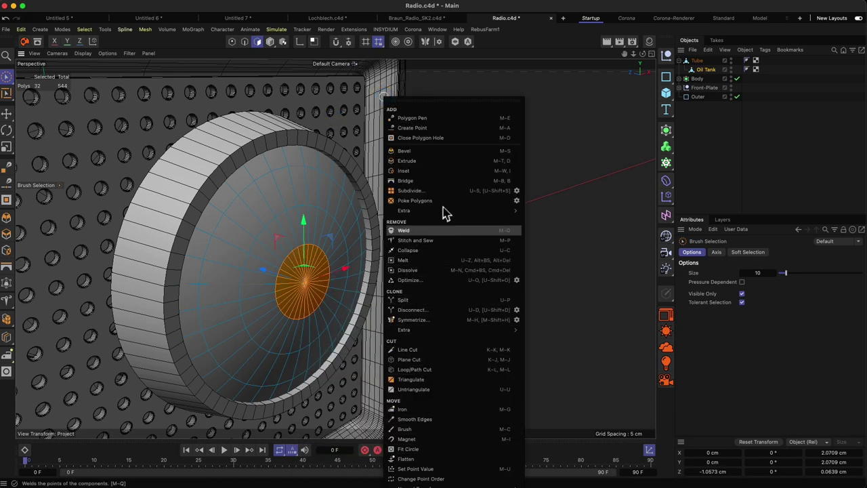
{"action": "left_click", "coordinate": [420, 300]}
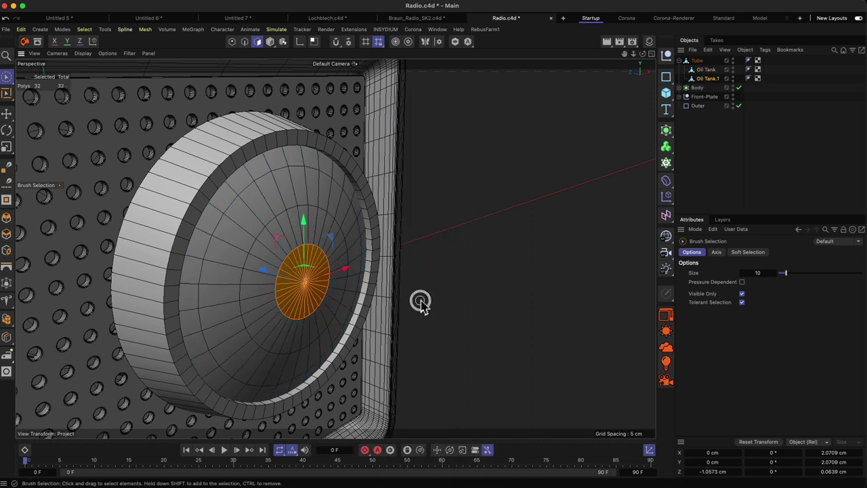
Step: Rename the split-off disc as Cover and move its polygons about 0.083 cm forward from the dome along Z
{"action": "double_click", "coordinate": [707, 78]}
{"action": "type", "text": "Cover"}
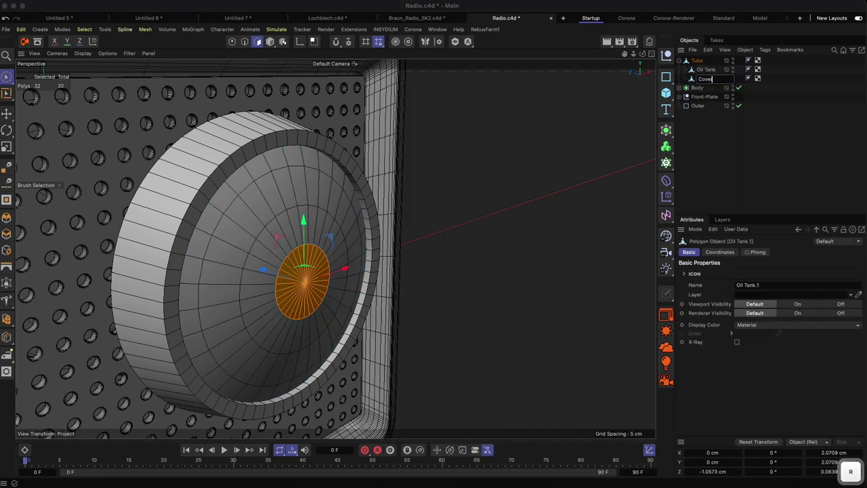
{"action": "key", "text": "Return"}
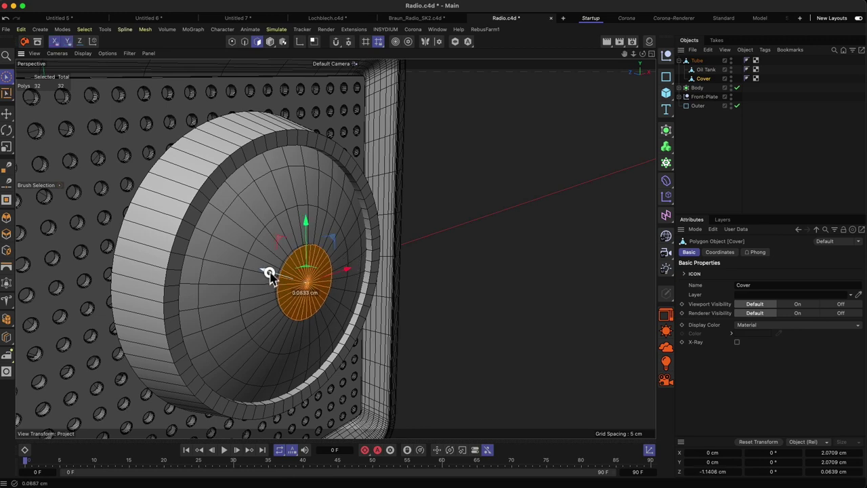
{"action": "left_click_drag", "start_coordinate": [290, 289], "coordinate": [349, 292], "text": "alt"}
Step: Extrude the Cover disc by about 0.055 cm with caps and scale its front face in X and Y to about 2.01 cm
{"action": "key", "text": "2"}
{"action": "left_click_drag", "start_coordinate": [296, 273], "coordinate": [345, 242]}
{"action": "key", "text": "d"}
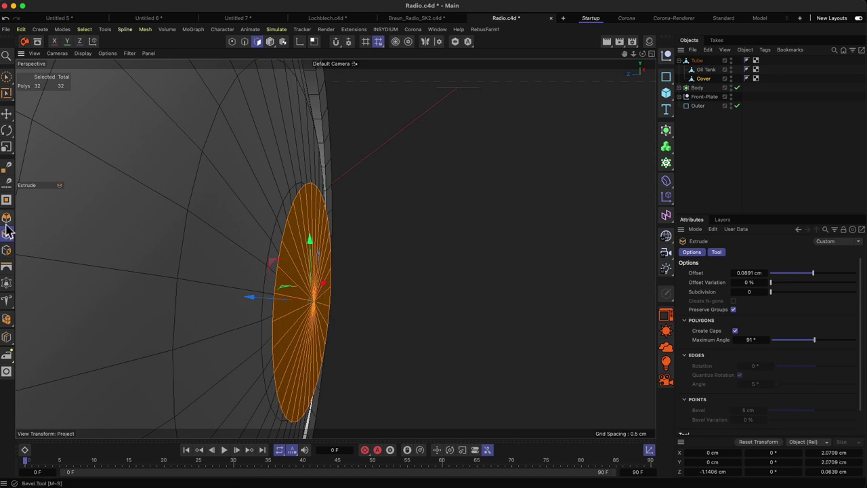
{"action": "left_click_drag", "start_coordinate": [383, 291], "coordinate": [233, 356]}
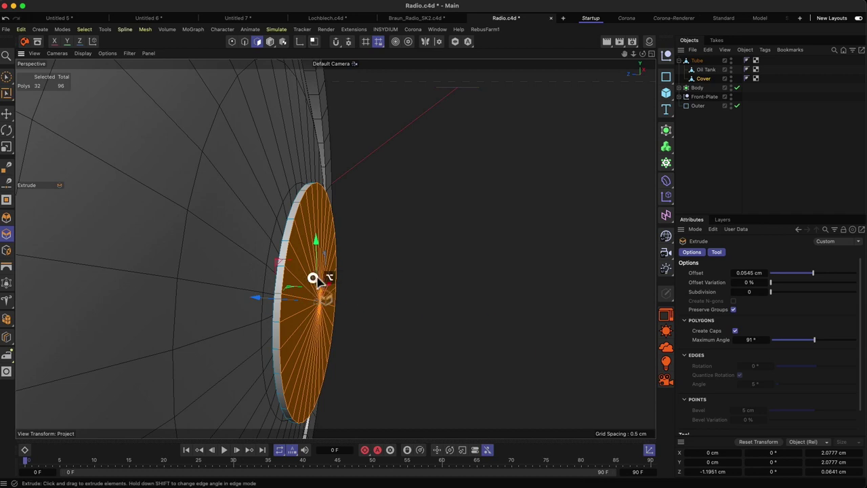
{"action": "left_click_drag", "start_coordinate": [314, 279], "coordinate": [291, 279], "text": "alt"}
{"action": "key", "text": "t"}
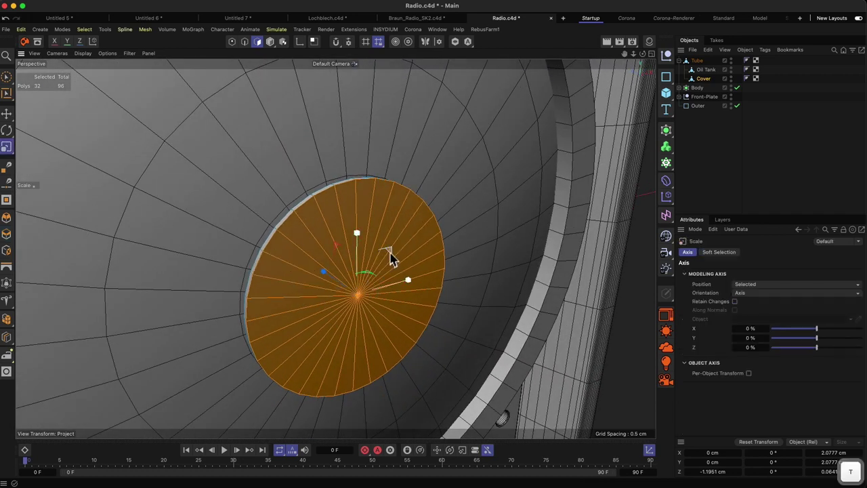
{"action": "left_click_drag", "start_coordinate": [390, 253], "coordinate": [365, 246]}
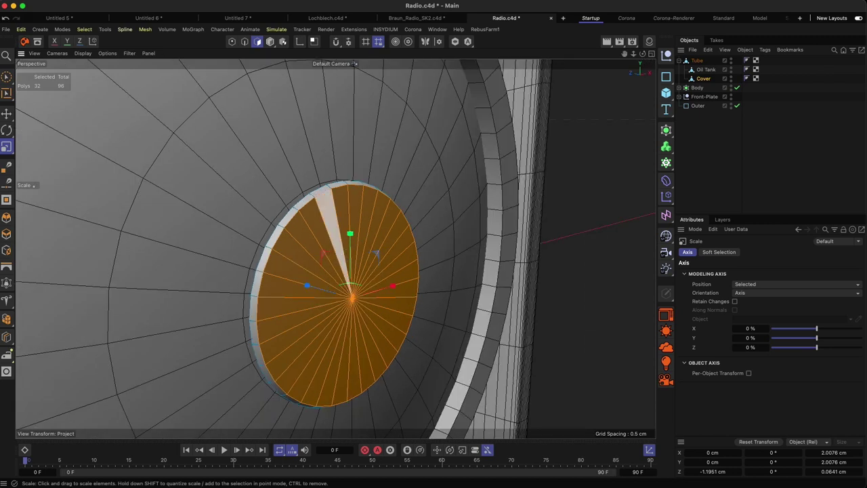
Step: Bevel the edge loop around the Cover's front face with a 0.027 cm offset and 2 subdivisions
{"action": "key", "text": "u"}
{"action": "key", "text": "l"}
{"action": "left_click", "coordinate": [245, 42]}
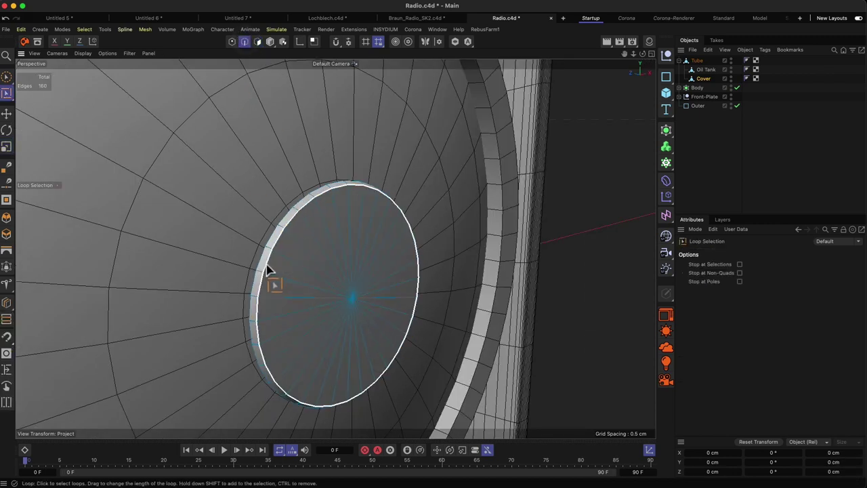
{"action": "left_click", "coordinate": [268, 269]}
{"action": "left_click_drag", "start_coordinate": [271, 274], "coordinate": [263, 288], "text": "alt"}
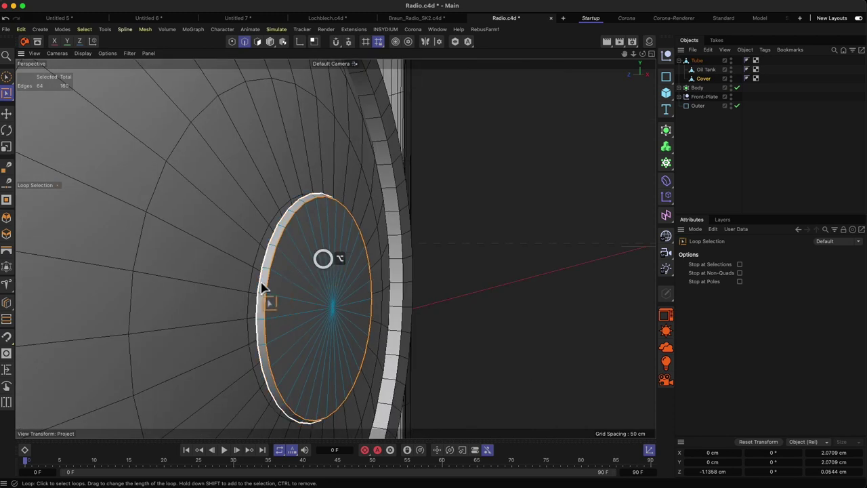
{"action": "left_click", "coordinate": [267, 285]}
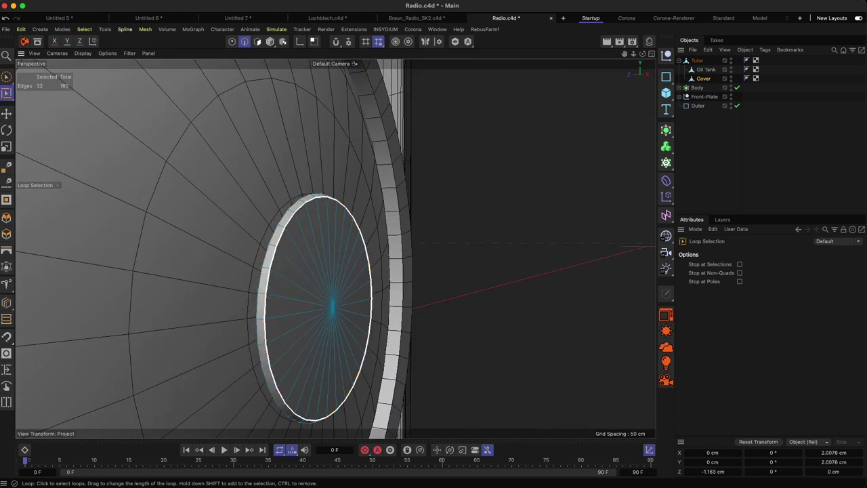
{"action": "key", "text": "m"}
{"action": "key", "text": "s"}
{"action": "left_click_drag", "start_coordinate": [286, 304], "coordinate": [232, 352]}
{"action": "left_click", "coordinate": [754, 300]}
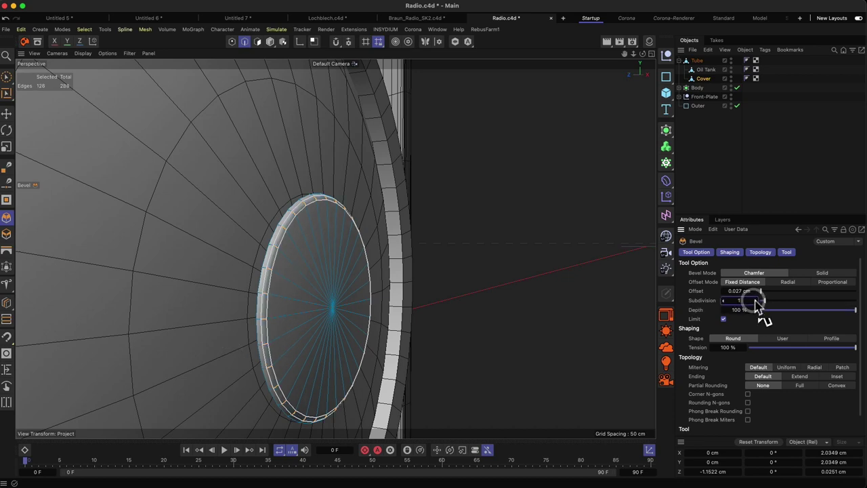
{"action": "left_click", "coordinate": [754, 300]}
{"action": "left_click_drag", "start_coordinate": [293, 285], "coordinate": [319, 296], "text": "alt"}
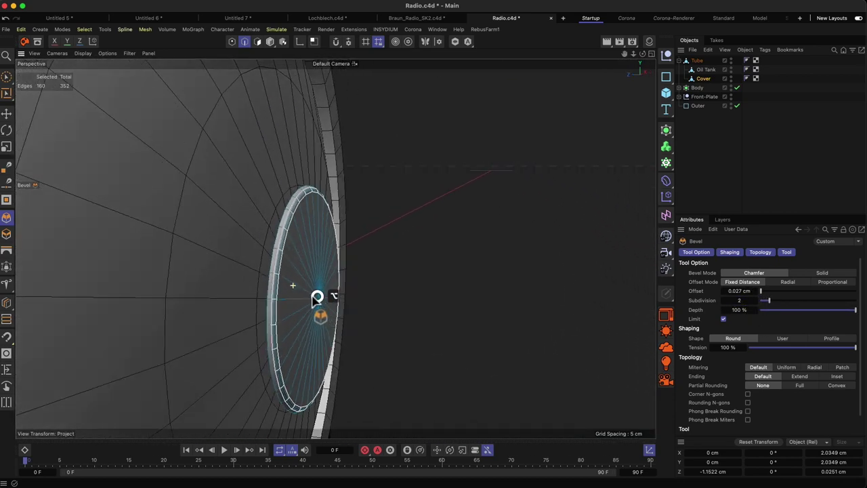
Step: Bevel the Cover's rear rim edge loop with a 0.008 cm offset and 2 subdivisions, then return to Model mode
{"action": "key", "text": "u"}
{"action": "key", "text": "l"}
{"action": "left_click", "coordinate": [267, 302]}
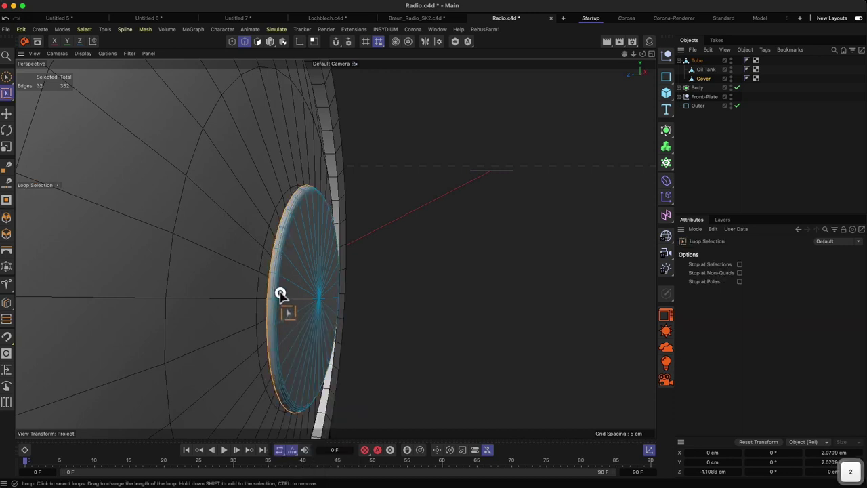
{"action": "left_click_drag", "start_coordinate": [281, 294], "coordinate": [281, 291]}
{"action": "left_click", "coordinate": [280, 292]}
{"action": "key", "text": "m"}
{"action": "key", "text": "s"}
{"action": "left_click_drag", "start_coordinate": [230, 356], "coordinate": [231, 355]}
{"action": "left_click", "coordinate": [270, 43]}
{"action": "key", "text": "2"}
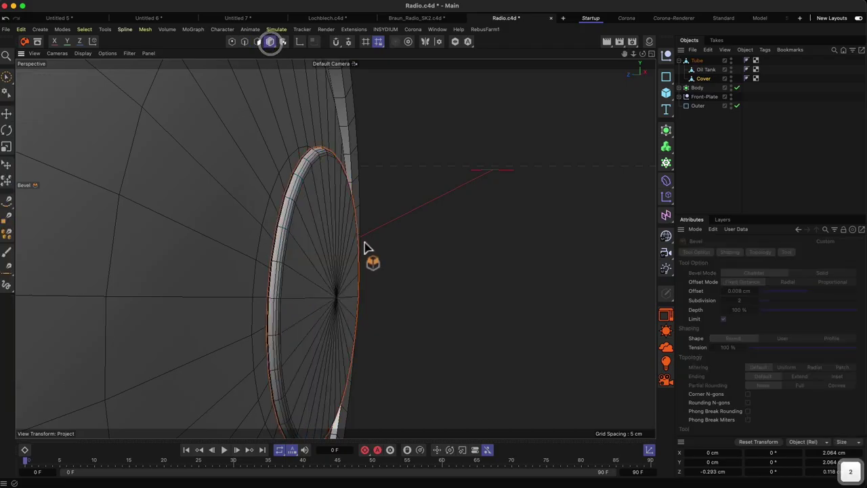
{"action": "left_click_drag", "start_coordinate": [364, 246], "coordinate": [259, 259]}
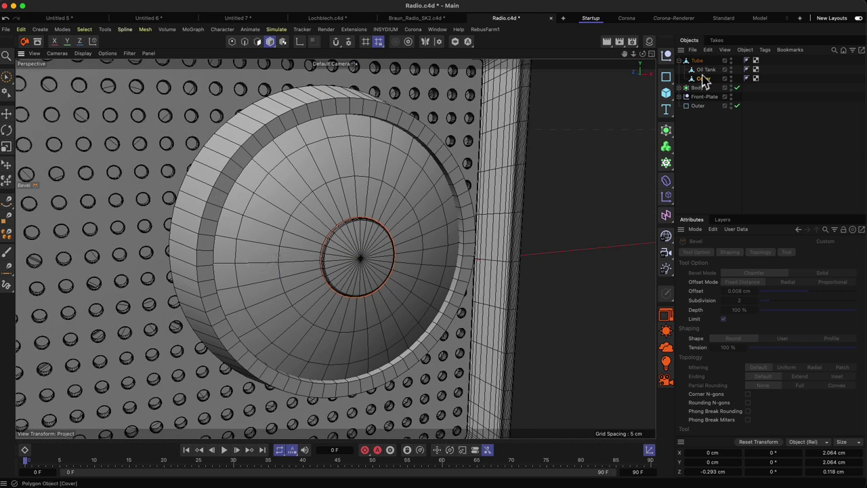
Step: Rename the Oil Tank dome object as ClearPlastic and turn on its X-Ray display
{"action": "left_click_drag", "start_coordinate": [705, 71], "coordinate": [707, 70]}
{"action": "type", "text": "Clea"}
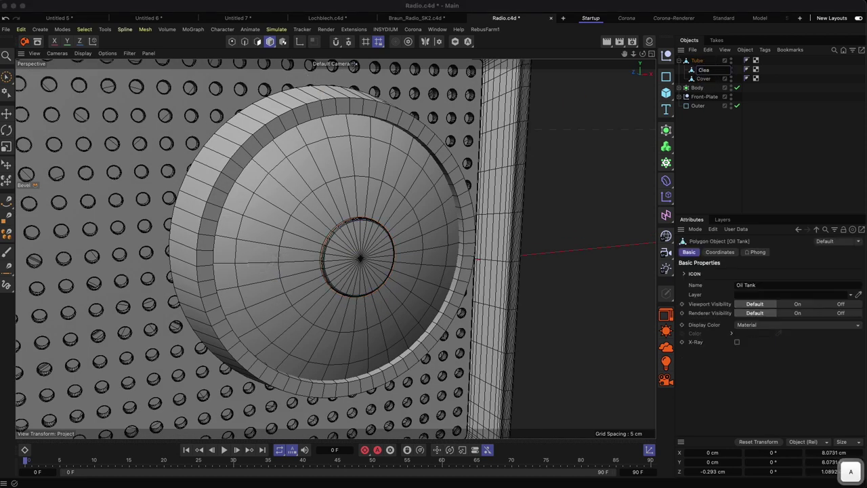
{"action": "type", "text": "rPla"}
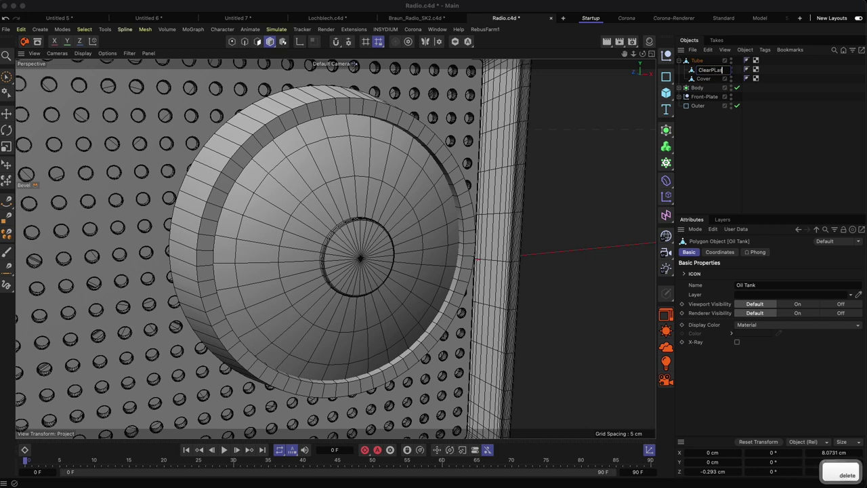
{"action": "type", "text": "stic"}
{"action": "key", "text": "Return"}
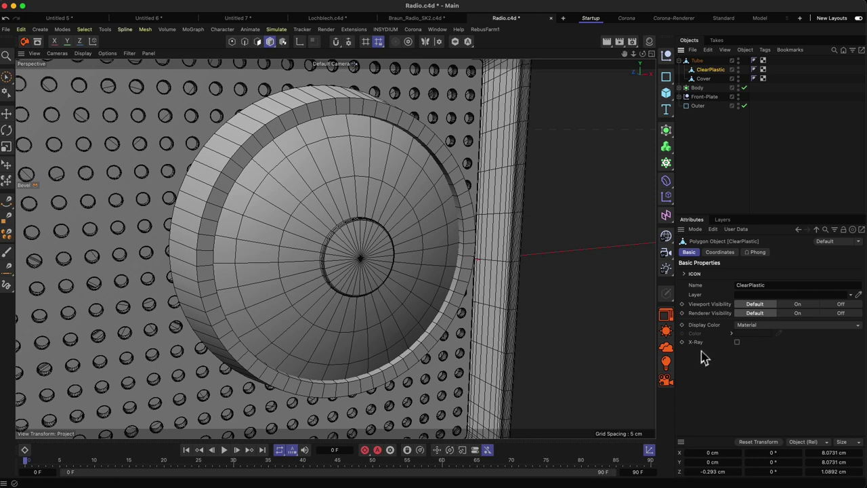
{"action": "left_click", "coordinate": [737, 342]}
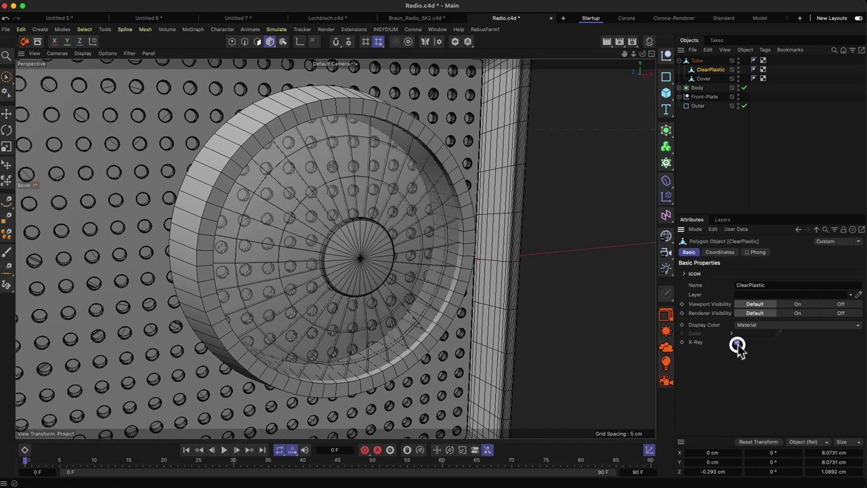
Step: Add a Disc primitive with a 4 cm outer radius, +Z orientation and 32 rotation segments
{"action": "left_click_drag", "start_coordinate": [357, 208], "coordinate": [358, 210], "text": "alt"}
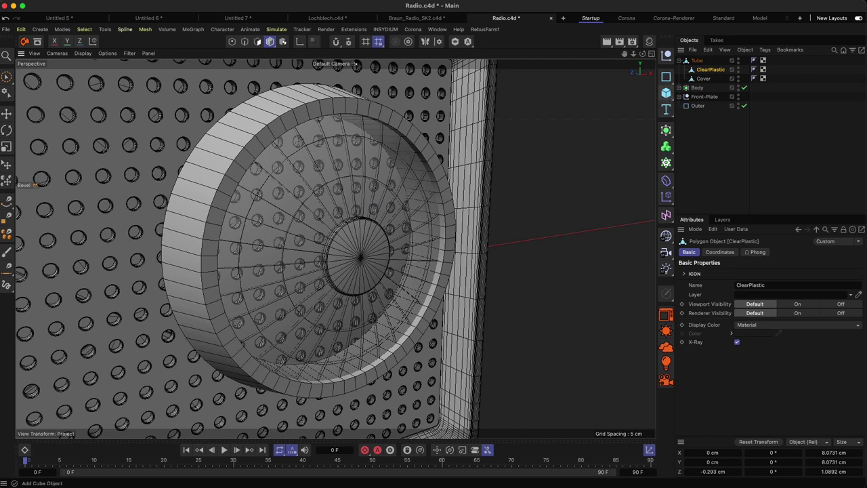
{"action": "left_click_drag", "start_coordinate": [666, 93], "coordinate": [757, 131]}
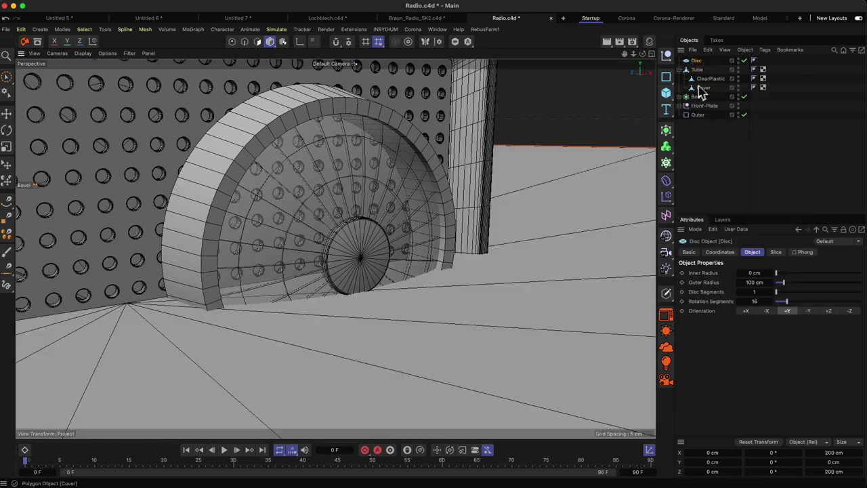
{"action": "left_click", "coordinate": [754, 282]}
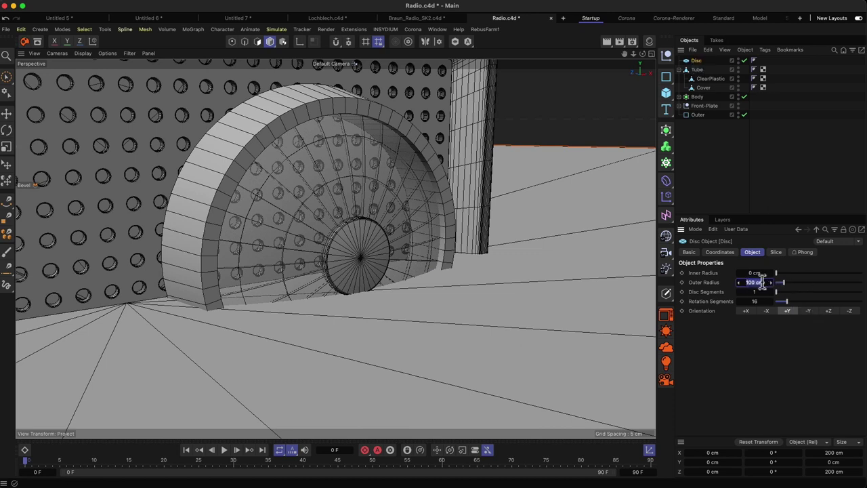
{"action": "type", "text": "4"}
{"action": "key", "text": "Return"}
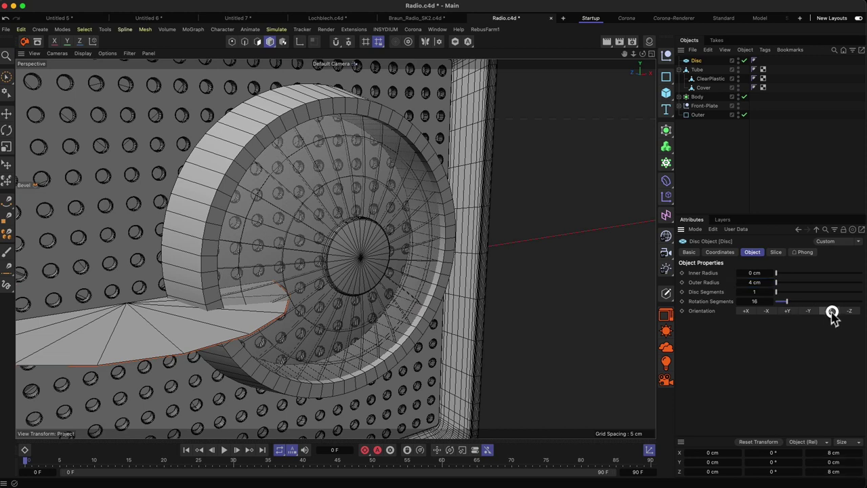
{"action": "left_click", "coordinate": [829, 310]}
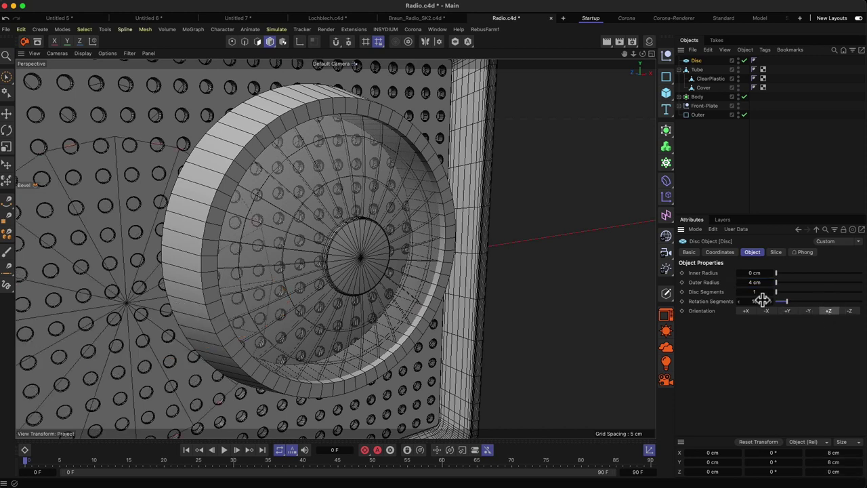
{"action": "type", "text": "32"}
{"action": "key", "text": "Return"}
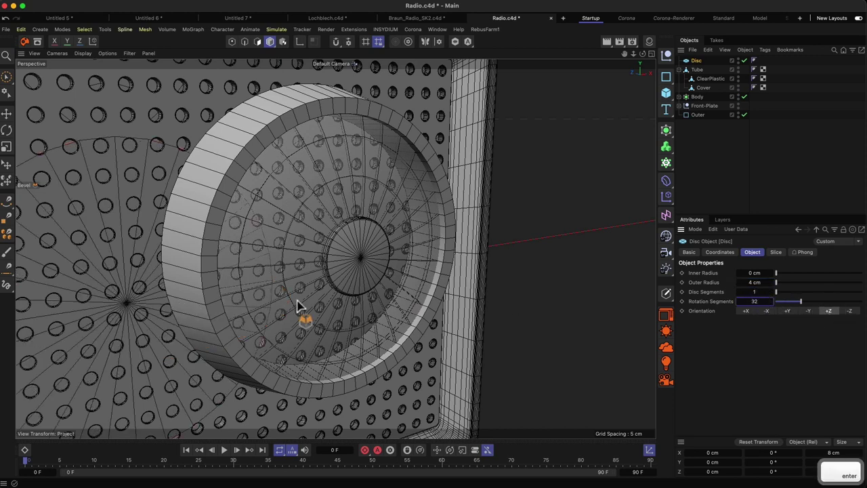
Step: Make the Disc a child of Tube and reset its transform to centre it in the dial
{"action": "left_click_drag", "start_coordinate": [694, 61], "coordinate": [703, 75]}
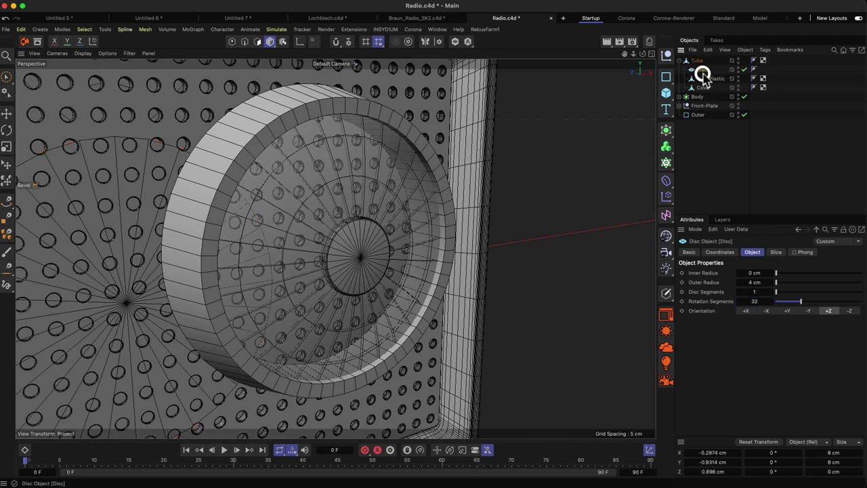
{"action": "key", "text": "shift+c"}
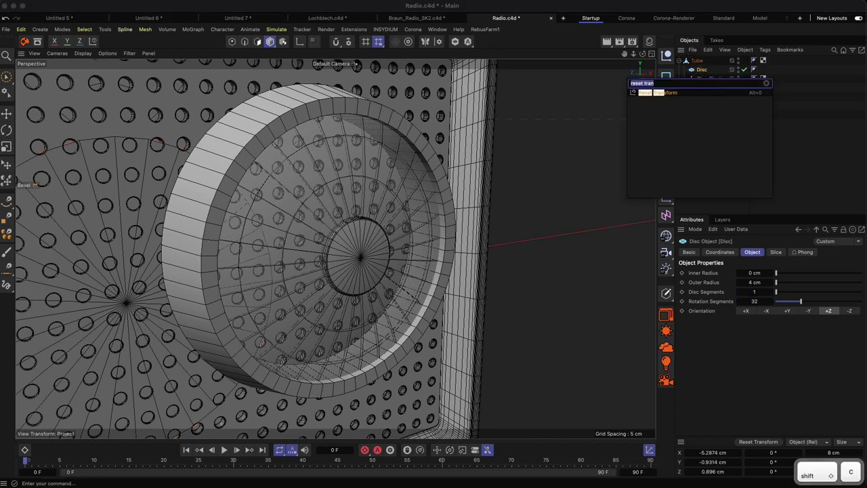
{"action": "key", "text": "Return"}
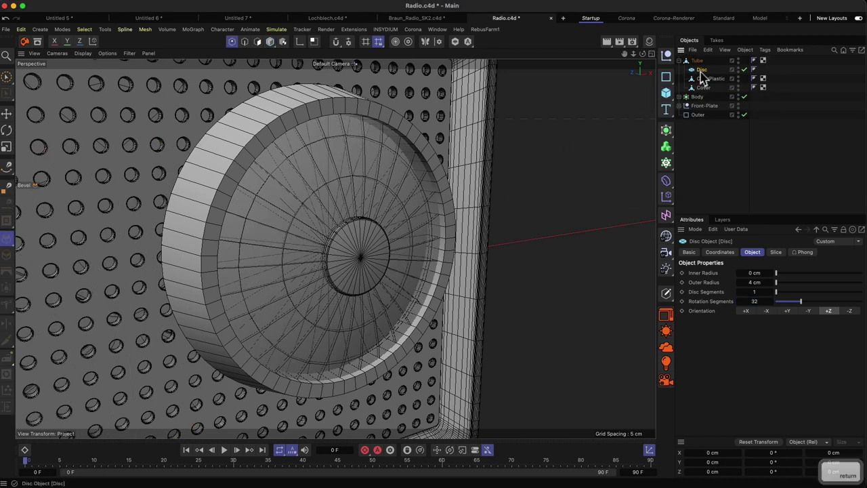
Step: Check the radio reference photo and move the Disc slightly forward along Z inside the tube ring
{"action": "key", "text": "e"}
{"action": "left_click_drag", "start_coordinate": [296, 238], "coordinate": [386, 208]}
{"action": "key", "text": "super+Tab"}
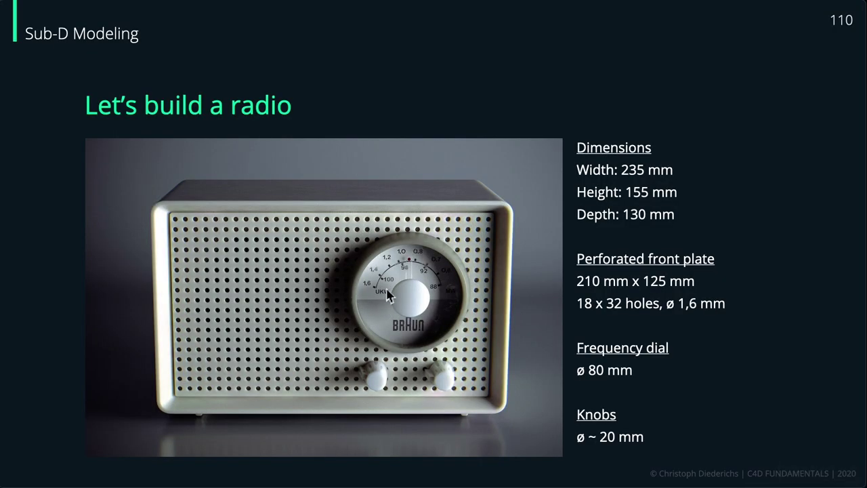
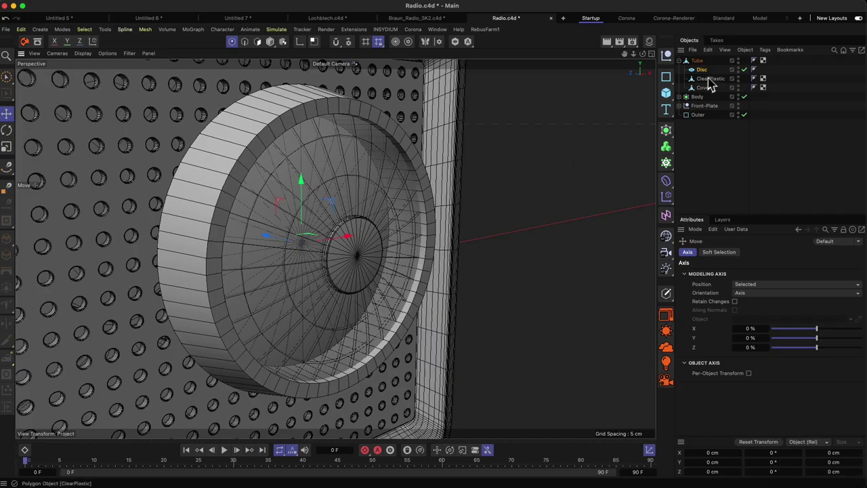
{"action": "left_click", "coordinate": [704, 69]}
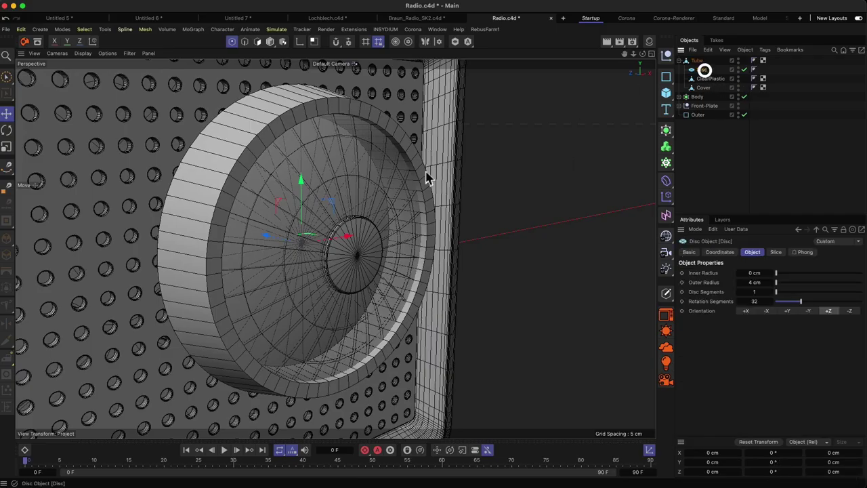
{"action": "left_click_drag", "start_coordinate": [268, 236], "coordinate": [286, 240]}
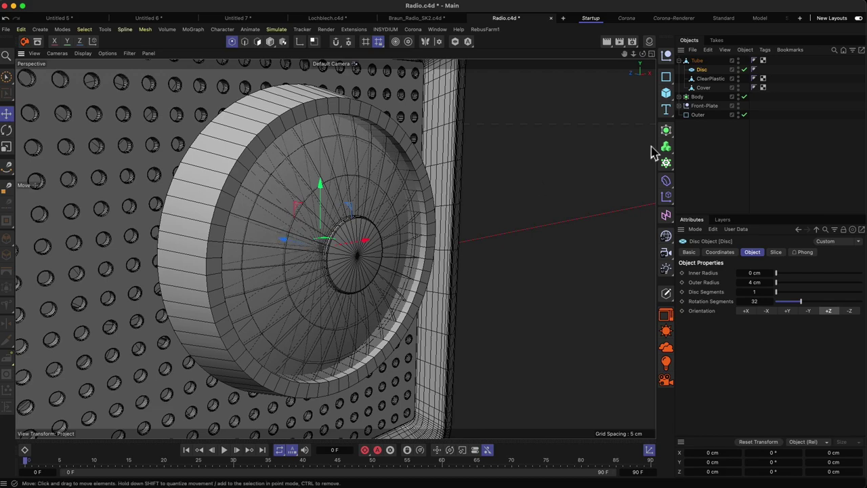
Step: Add a Cube primitive with its X, Y and Z sizes set to 1 cm
{"action": "left_click_drag", "start_coordinate": [364, 189], "coordinate": [319, 188], "text": "alt"}
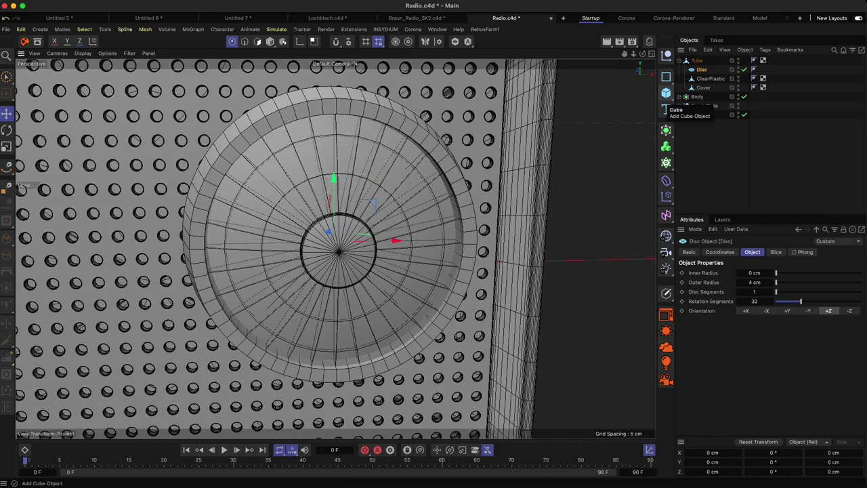
{"action": "left_click", "coordinate": [668, 99]}
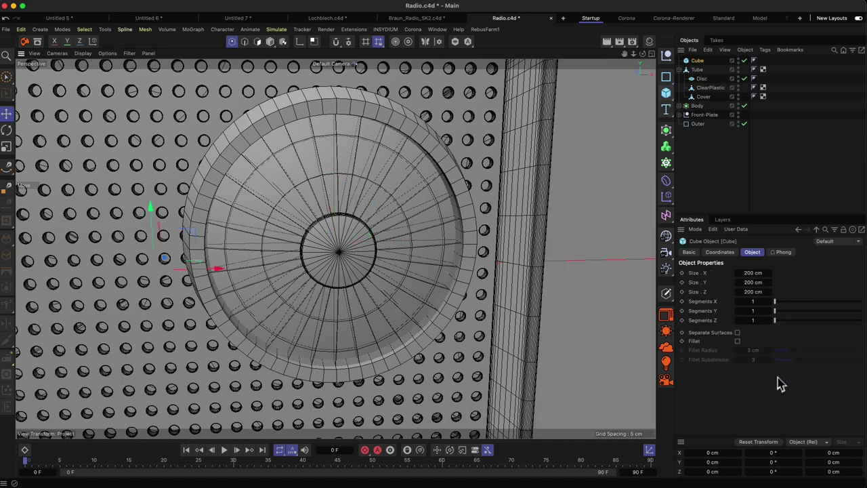
{"action": "double_click", "coordinate": [751, 274]}
{"action": "type", "text": "1"}
{"action": "key", "text": "Tab"}
{"action": "type", "text": "1"}
{"action": "key", "text": "Tab"}
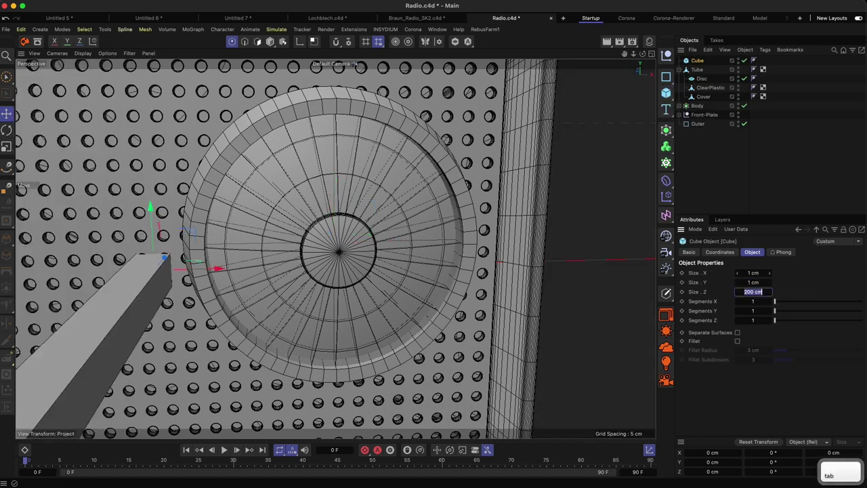
{"action": "type", "text": "1"}
{"action": "key", "text": "Tab"}
Step: Nest the Cube under Tube, reset its transform and nudge it slightly forward along Z
{"action": "left_click_drag", "start_coordinate": [698, 60], "coordinate": [704, 78]}
{"action": "key", "text": "shift+c"}
{"action": "key", "text": "Return"}
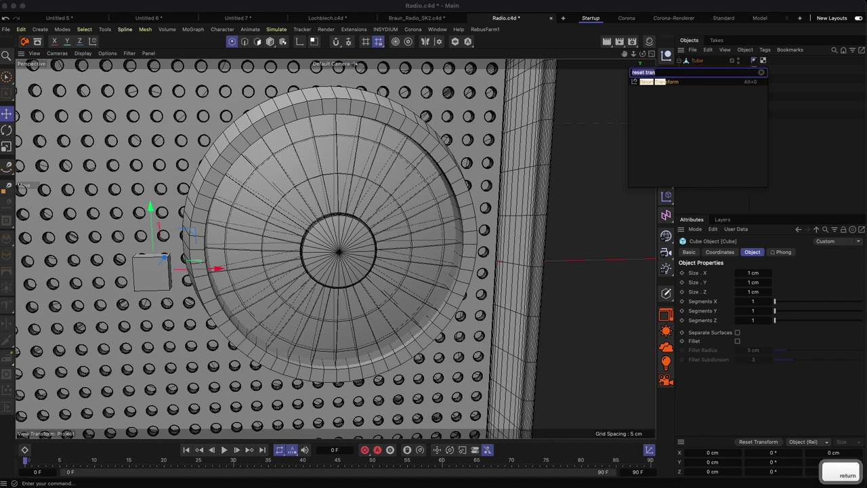
{"action": "left_click_drag", "start_coordinate": [325, 248], "coordinate": [360, 246], "text": "alt"}
{"action": "left_click_drag", "start_coordinate": [288, 234], "coordinate": [292, 235]}
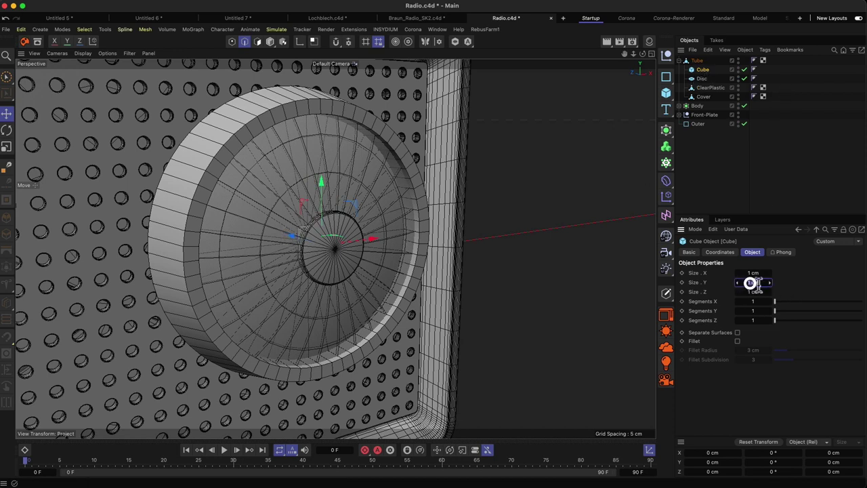
Step: Set the Cube's Y size to 2 cm and move it upward so it extends above the centre cover
{"action": "left_click", "coordinate": [751, 283]}
{"action": "type", "text": "2"}
{"action": "key", "text": "Tab"}
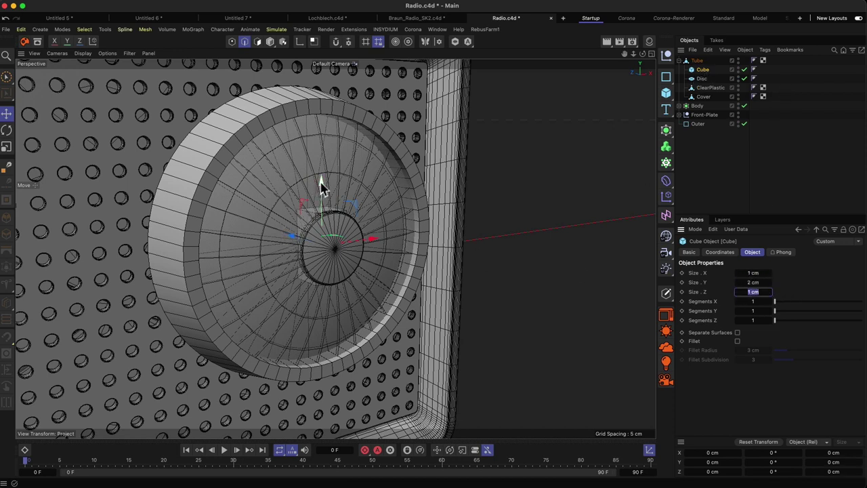
{"action": "left_click_drag", "start_coordinate": [323, 188], "coordinate": [322, 164]}
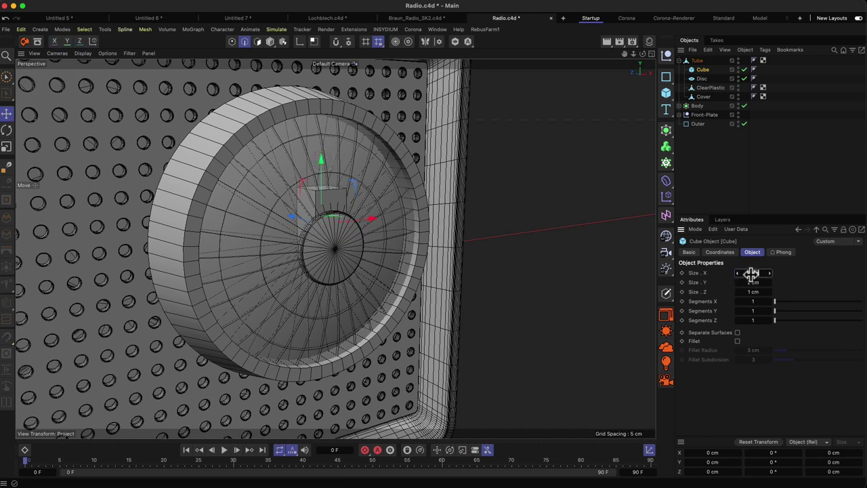
Step: Slim the Cube down to an X size of 0.4 cm and a Z size of 0.1 cm
{"action": "type", "text": "0.5"}
{"action": "key", "text": "Tab"}
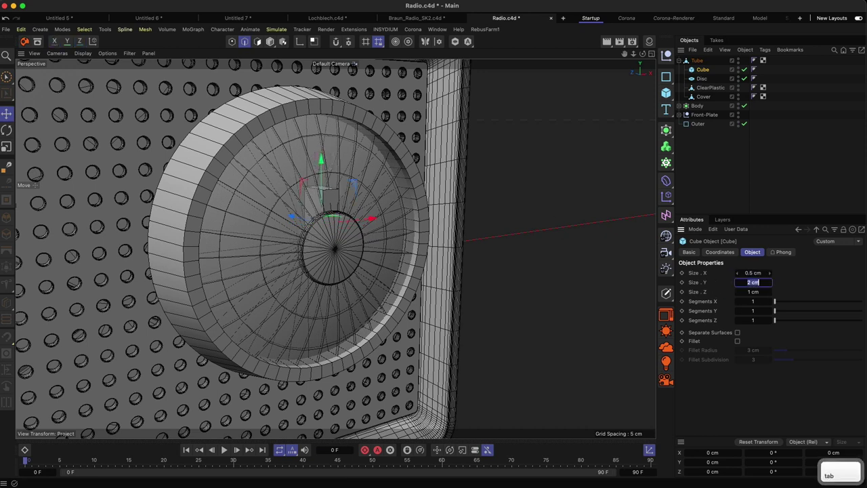
{"action": "left_click", "coordinate": [753, 291]}
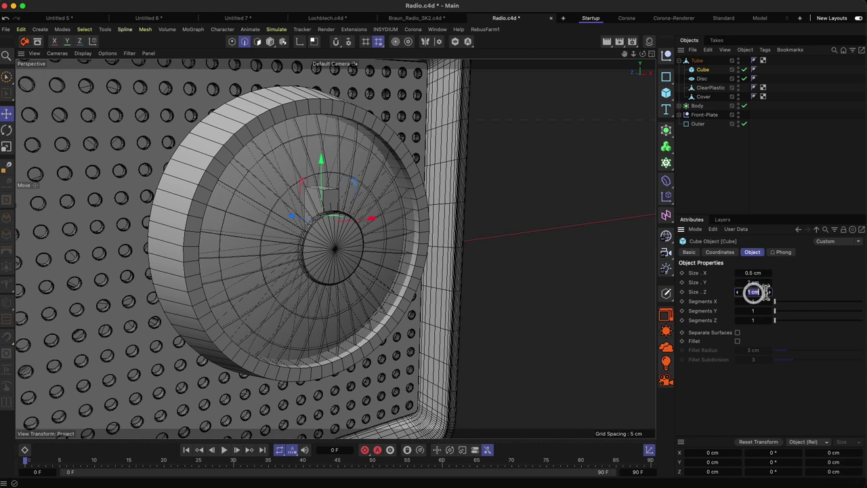
{"action": "left_click", "coordinate": [754, 272]}
{"action": "type", "text": "0"}
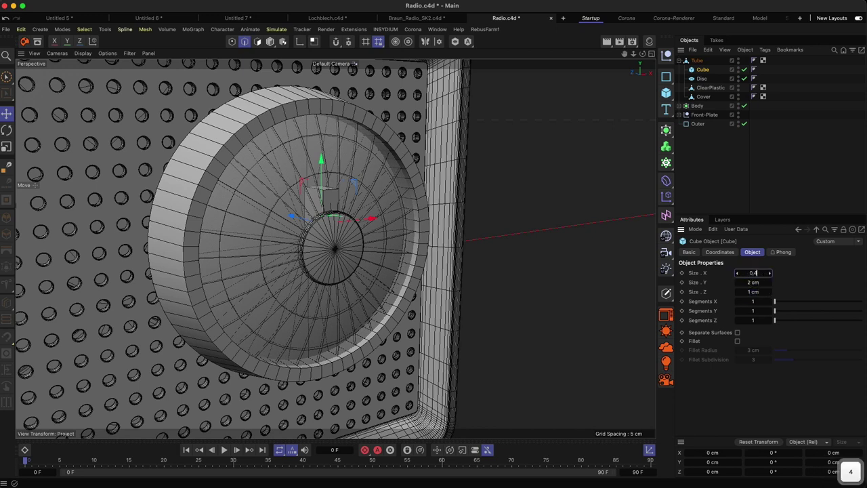
{"action": "type", "text": ".4"}
{"action": "key", "text": "Return"}
{"action": "left_click", "coordinate": [752, 292]}
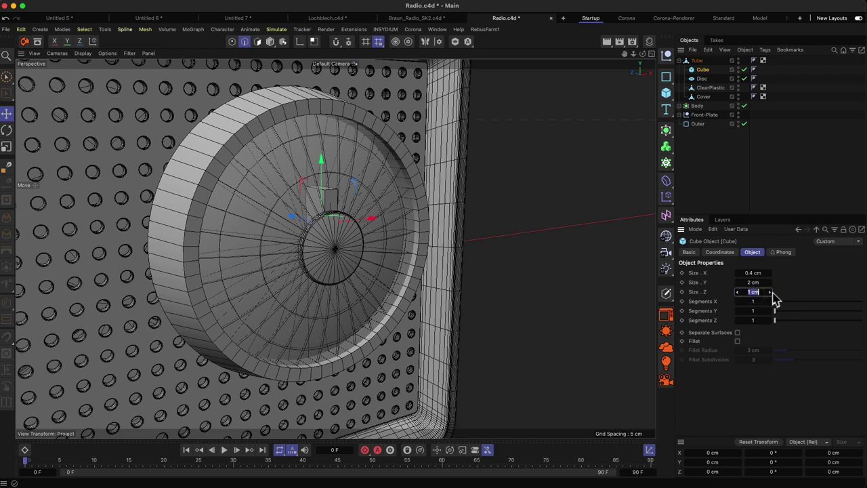
{"action": "type", "text": "0,1"}
{"action": "key", "text": "Return"}
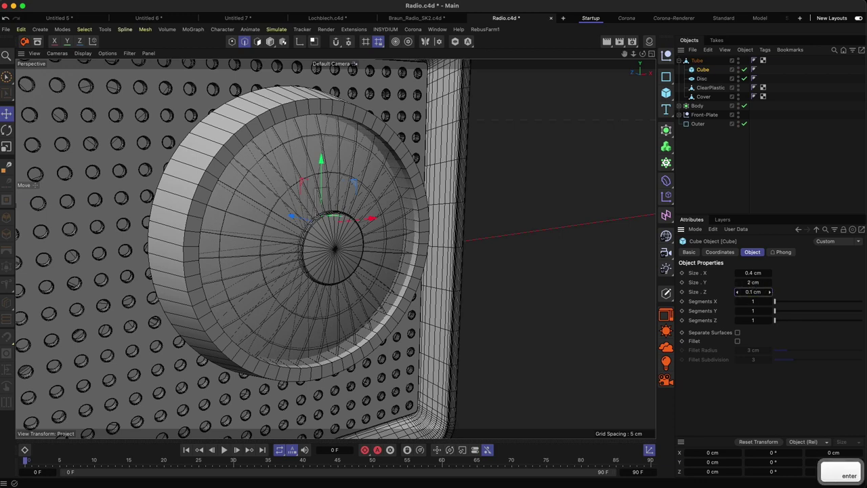
Step: Round the pointer Cube's edges with a 0.05 cm fillet and 3 fillet subdivisions
{"action": "key", "text": "2"}
{"action": "left_click_drag", "start_coordinate": [311, 197], "coordinate": [399, 196]}
{"action": "left_click", "coordinate": [737, 341]}
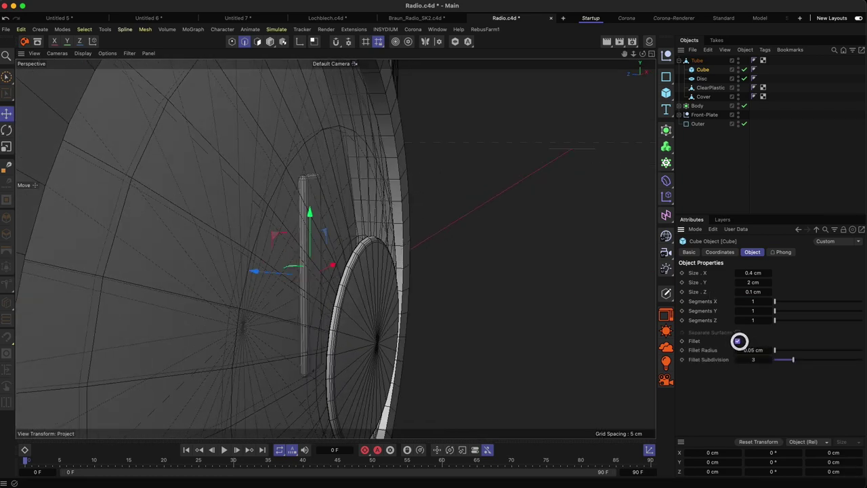
{"action": "left_click_drag", "start_coordinate": [334, 216], "coordinate": [345, 156], "text": "alt"}
{"action": "left_click_drag", "start_coordinate": [408, 273], "coordinate": [382, 254], "text": "alt"}
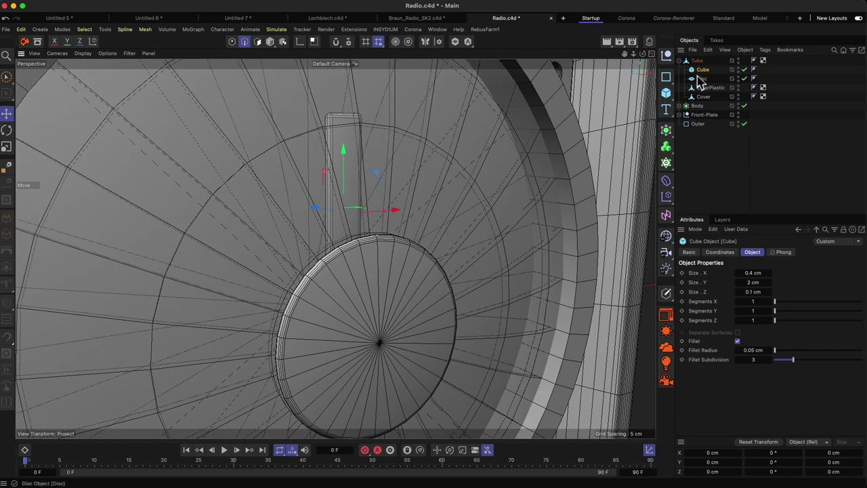
Step: Check the dial's needle in the reference photo and duplicate the Disc inside the Tube group
{"action": "key", "text": "super+Tab"}
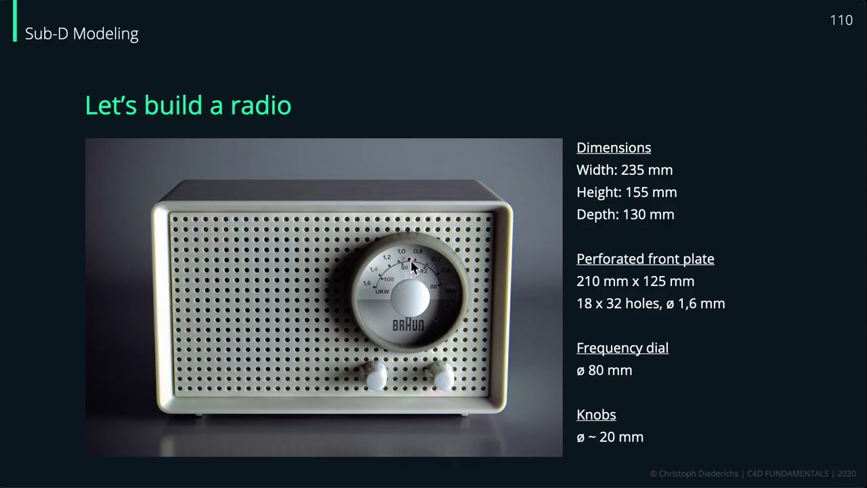
{"action": "key", "text": "super+Tab"}
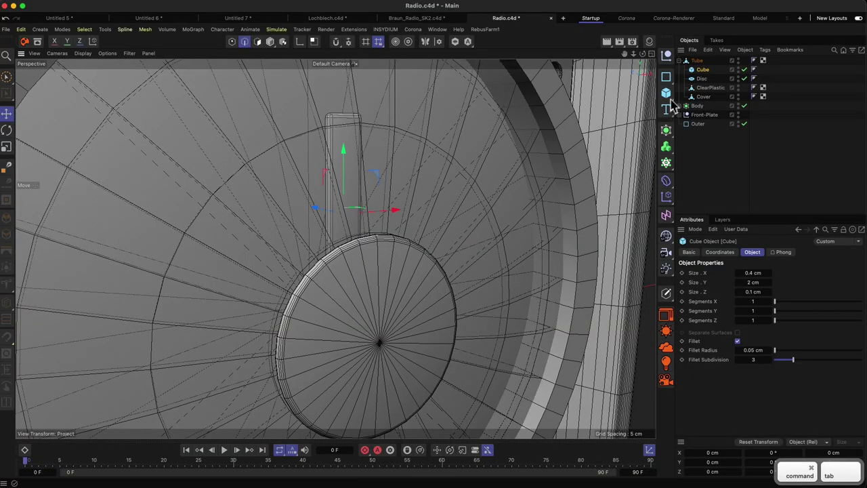
{"action": "left_click", "coordinate": [699, 79]}
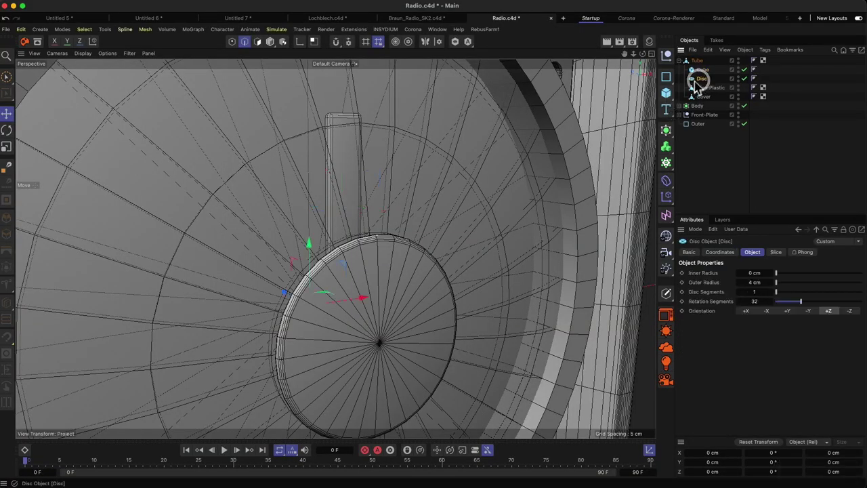
{"action": "mouse_move", "coordinate": [699, 81]}
{"action": "left_mouse_down", "text": "ctrl"}
{"action": "mouse_move", "coordinate": [716, 86]}
{"action": "mouse_move", "coordinate": [702, 82]}
{"action": "left_mouse_up", "text": "ctrl"}
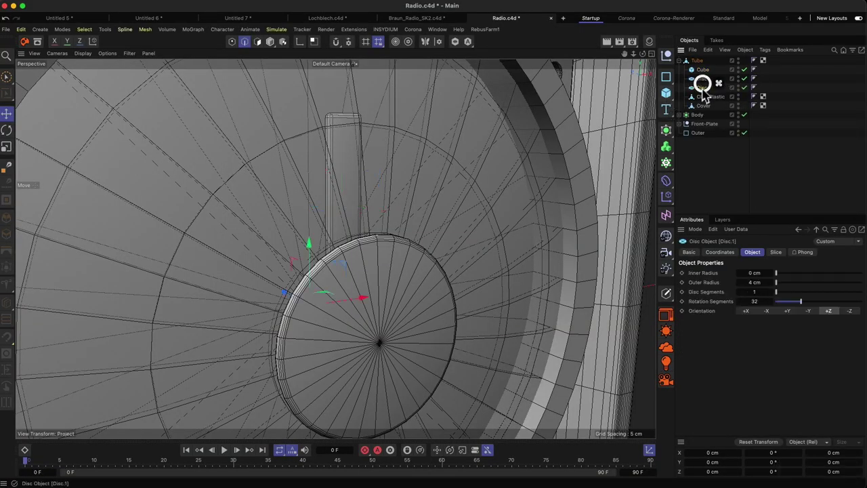
Step: Set the duplicated Disc's outer radius to 0.1 cm and nest it under the pointer Cube with its transform reset
{"action": "left_click", "coordinate": [754, 282]}
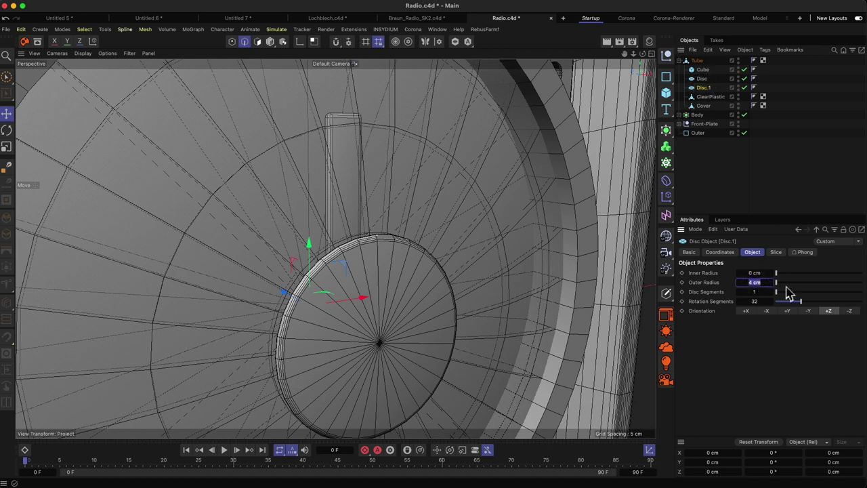
{"action": "type", "text": "0,1"}
{"action": "key", "text": "Return"}
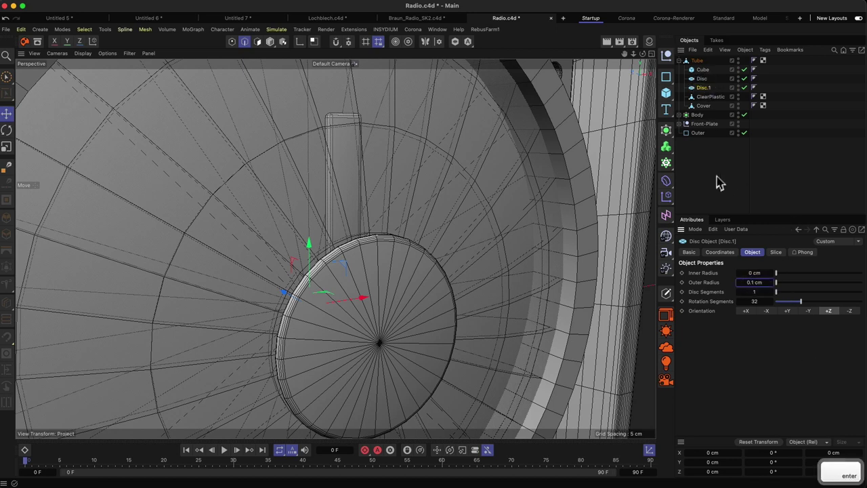
{"action": "mouse_move", "coordinate": [703, 88]}
{"action": "left_mouse_down"}
{"action": "mouse_move", "coordinate": [708, 72]}
{"action": "mouse_move", "coordinate": [708, 82]}
{"action": "left_mouse_up"}
{"action": "key", "text": "shift+c"}
{"action": "type", "text": "re"}
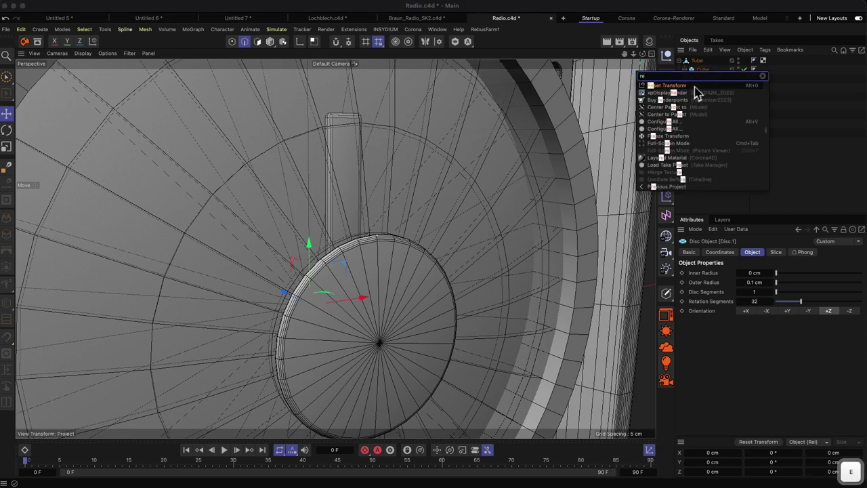
{"action": "left_click", "coordinate": [654, 86]}
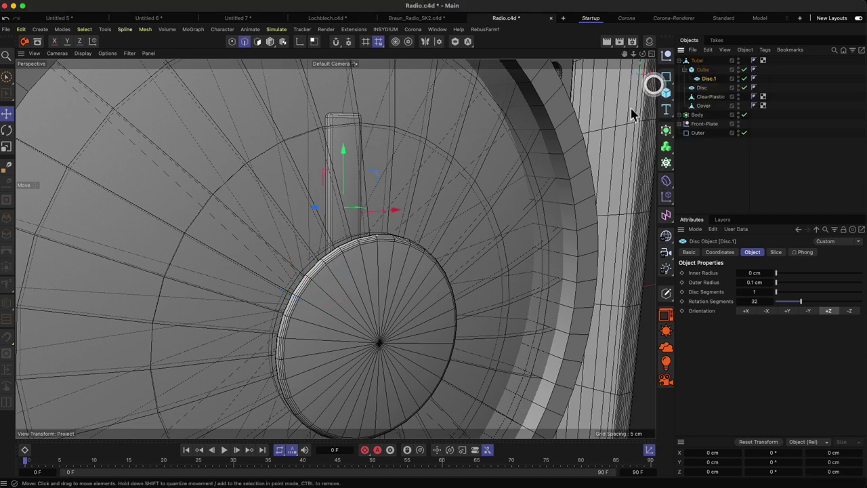
Step: Move the small Disc up near the pointer's tip and place it just in front of the pointer's face
{"action": "left_click_drag", "start_coordinate": [344, 193], "coordinate": [327, 143]}
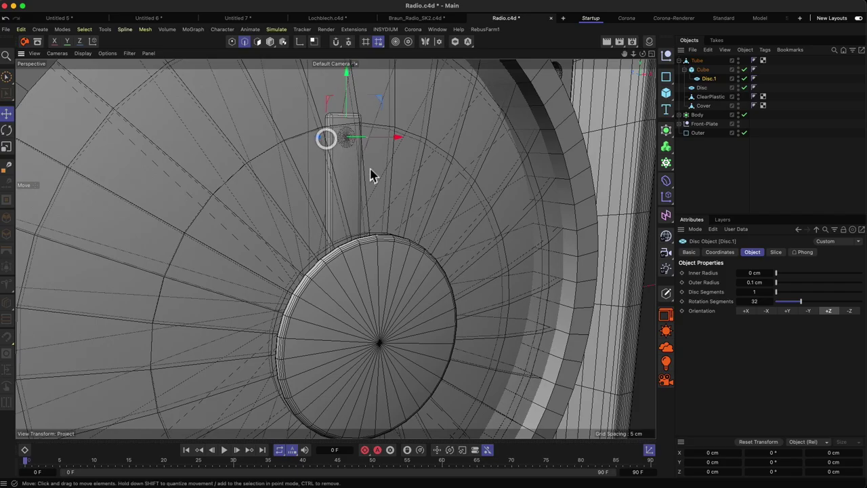
{"action": "left_click_drag", "start_coordinate": [360, 186], "coordinate": [466, 205], "text": "alt"}
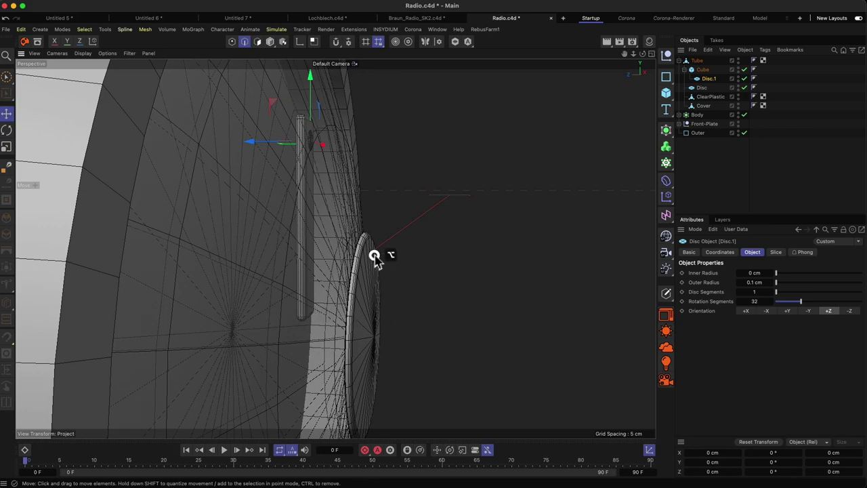
{"action": "left_click_drag", "start_coordinate": [374, 254], "coordinate": [265, 279], "text": "alt"}
{"action": "key", "text": "2"}
{"action": "left_click_drag", "start_coordinate": [314, 247], "coordinate": [324, 366]}
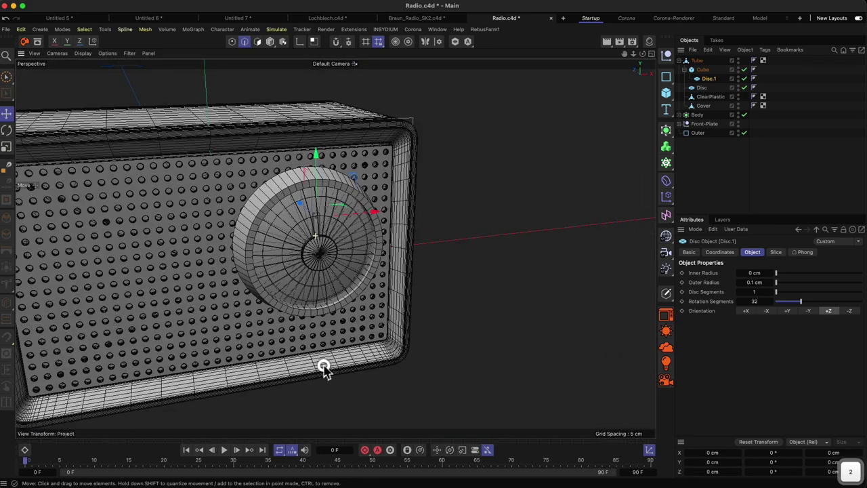
Step: Switch the viewport to Gouraud shading without wireframe lines and bring the whole radio front into view
{"action": "key", "text": "n"}
{"action": "key", "text": "a"}
{"action": "key", "text": "2"}
{"action": "left_click_drag", "start_coordinate": [367, 265], "coordinate": [350, 286]}
{"action": "mouse_move", "coordinate": [341, 280]}
{"action": "left_mouse_down", "text": "alt"}
{"action": "mouse_move", "coordinate": [319, 252]}
{"action": "mouse_move", "coordinate": [294, 244]}
{"action": "mouse_move", "coordinate": [359, 251]}
{"action": "mouse_move", "coordinate": [324, 255]}
{"action": "left_mouse_up", "text": "alt"}
Step: Move the pointer Cube slightly upward and push it back along Z toward the dial's backing disc
{"action": "left_click", "coordinate": [700, 69]}
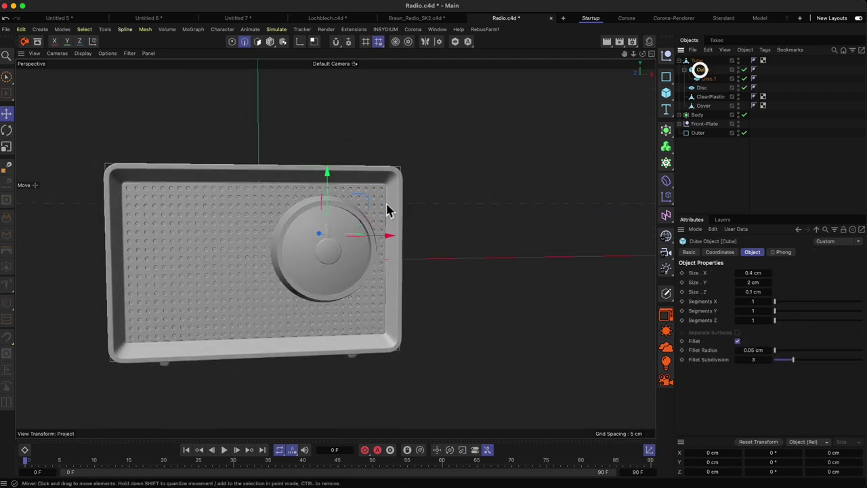
{"action": "left_click_drag", "start_coordinate": [334, 201], "coordinate": [329, 187]}
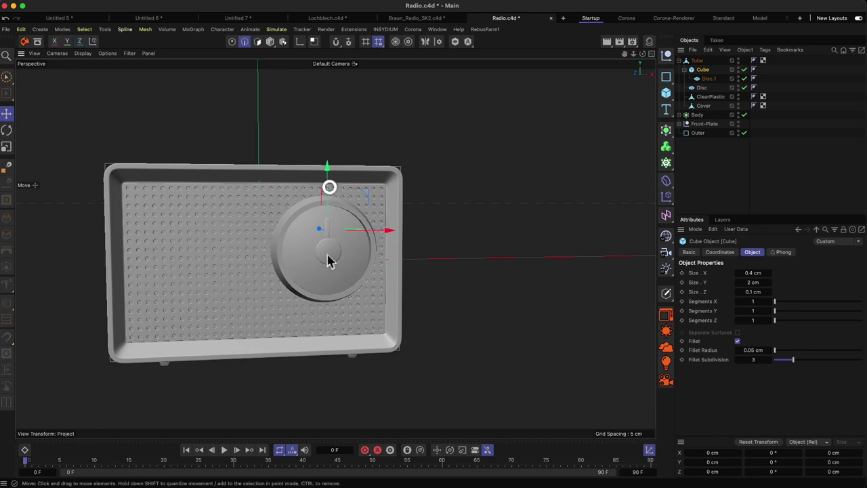
{"action": "mouse_move", "coordinate": [325, 239]}
{"action": "left_mouse_down", "text": "alt"}
{"action": "mouse_move", "coordinate": [364, 240]}
{"action": "mouse_move", "coordinate": [312, 231]}
{"action": "left_mouse_up", "text": "alt"}
{"action": "key", "text": "2"}
{"action": "left_click_drag", "start_coordinate": [327, 227], "coordinate": [422, 183]}
{"action": "left_click_drag", "start_coordinate": [304, 235], "coordinate": [345, 233], "text": "alt"}
{"action": "right_click_drag", "start_coordinate": [344, 235], "coordinate": [329, 239], "text": "alt"}
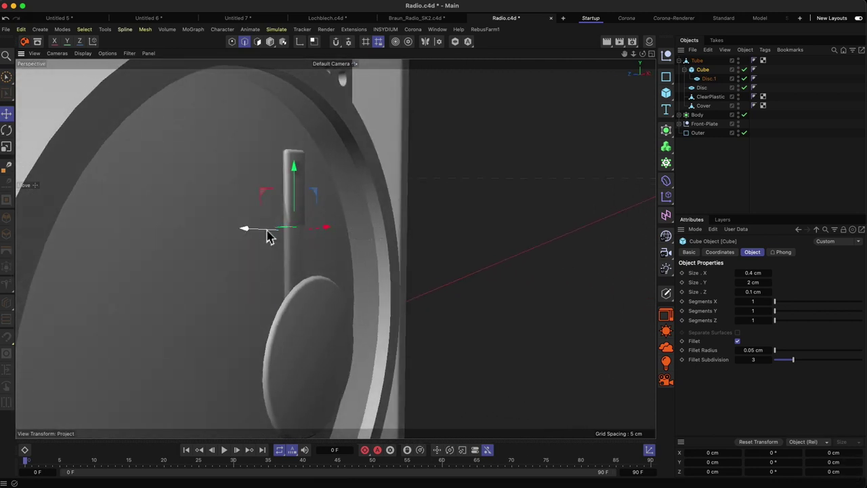
{"action": "left_click_drag", "start_coordinate": [267, 236], "coordinate": [237, 231]}
{"action": "left_click_drag", "start_coordinate": [316, 201], "coordinate": [284, 306], "text": "alt"}
{"action": "key", "text": "2"}
{"action": "left_click", "coordinate": [472, 248]}
{"action": "left_click", "coordinate": [447, 205]}
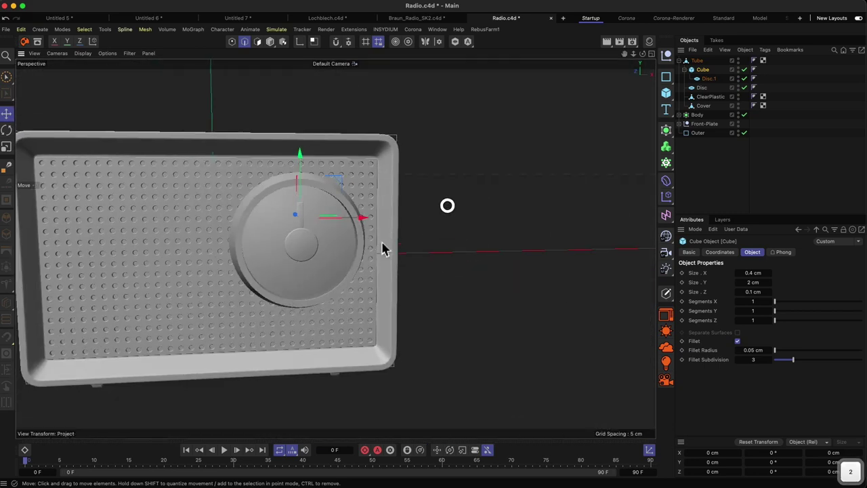
{"action": "left_click_drag", "start_coordinate": [349, 240], "coordinate": [375, 250], "text": "alt"}
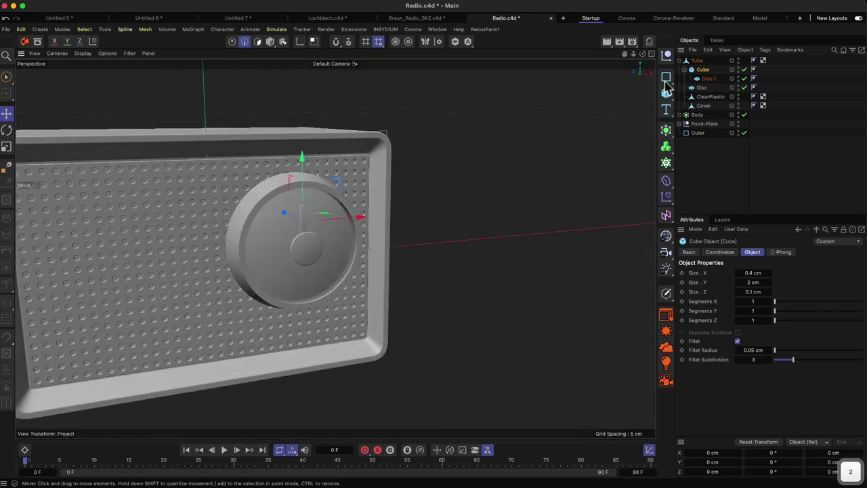
Step: Bevel the Tube's outer and inner front edge loops with an offset of about 0.06 cm and 2 subdivisions
{"action": "left_click", "coordinate": [697, 61]}
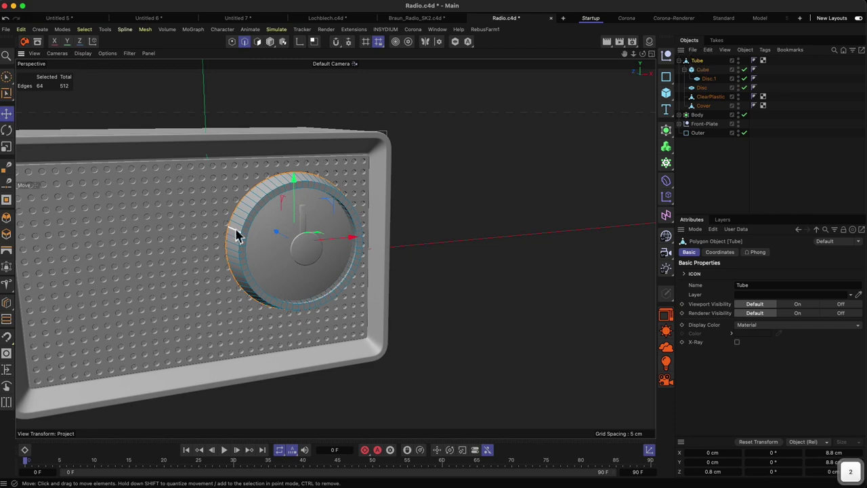
{"action": "left_click_drag", "start_coordinate": [237, 233], "coordinate": [287, 192]}
{"action": "key", "text": "u"}
{"action": "key", "text": "l"}
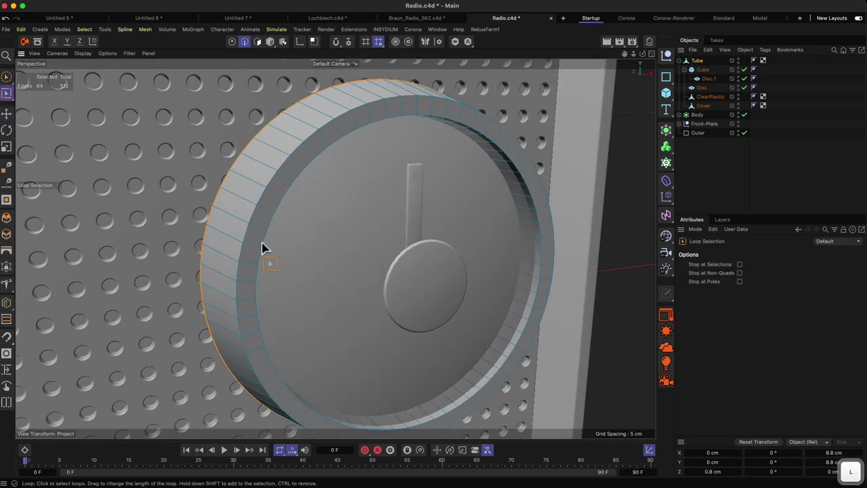
{"action": "left_click_drag", "start_coordinate": [246, 233], "coordinate": [170, 227], "text": "alt"}
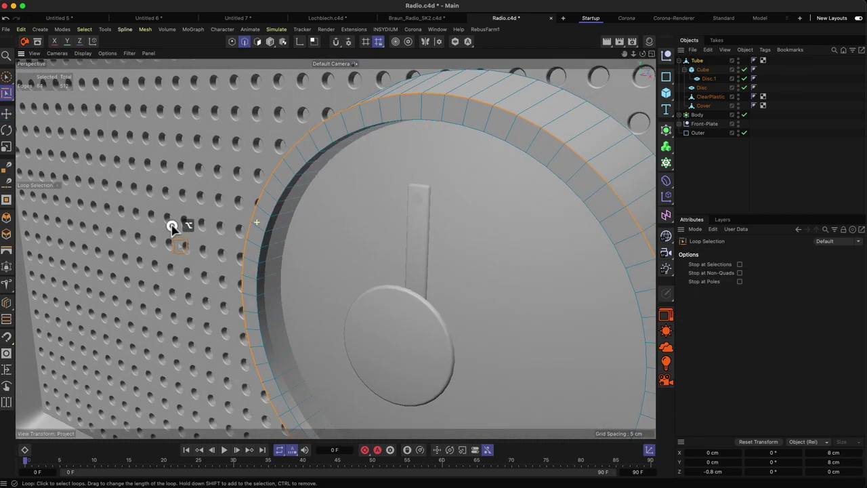
{"action": "left_click", "coordinate": [260, 246], "text": "shift"}
{"action": "left_click_drag", "start_coordinate": [246, 227], "coordinate": [271, 219]}
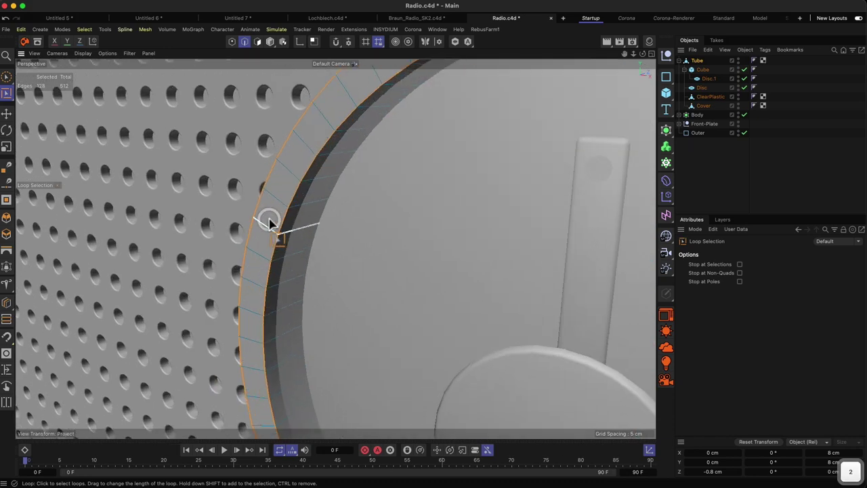
{"action": "left_click", "coordinate": [7, 217]}
{"action": "mouse_move", "coordinate": [256, 248]}
{"action": "left_mouse_down", "text": "alt"}
{"action": "mouse_move", "coordinate": [342, 246]}
{"action": "mouse_move", "coordinate": [253, 261]}
{"action": "left_mouse_up", "text": "alt"}
{"action": "left_click_drag", "start_coordinate": [231, 354], "coordinate": [233, 354]}
Step: Bevel the Tube's rear outer edge loop by about 0.06 cm with 2 subdivisions and return to Model mode
{"action": "left_click_drag", "start_coordinate": [201, 232], "coordinate": [276, 234], "text": "alt"}
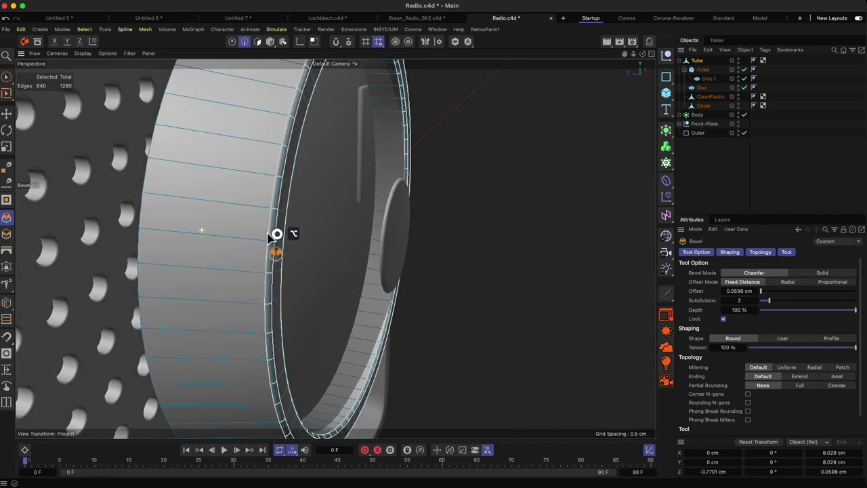
{"action": "double_click", "coordinate": [139, 246]}
{"action": "left_click_drag", "start_coordinate": [138, 246], "coordinate": [183, 228], "text": "alt"}
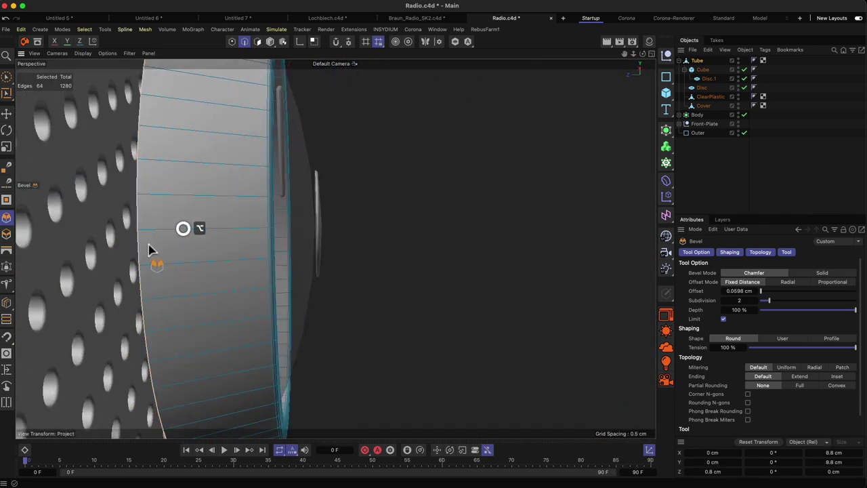
{"action": "left_click_drag", "start_coordinate": [232, 354], "coordinate": [233, 354]}
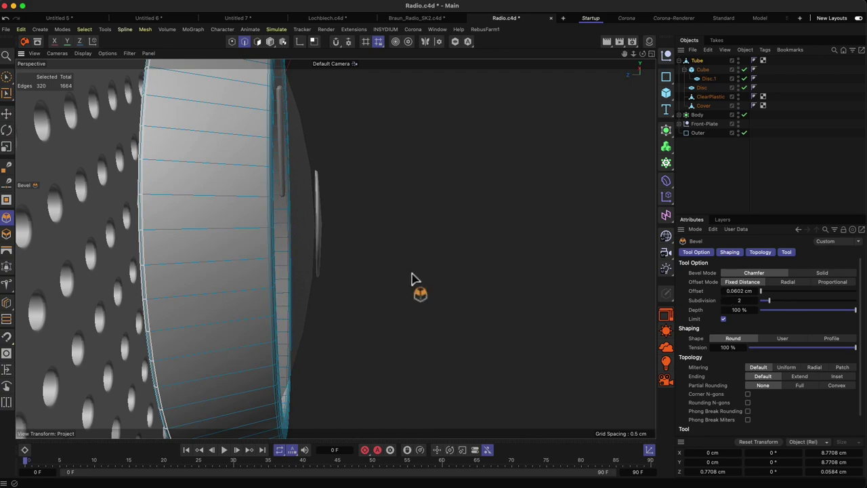
{"action": "left_click_drag", "start_coordinate": [412, 283], "coordinate": [110, 135], "text": "alt"}
{"action": "left_click", "coordinate": [270, 41]}
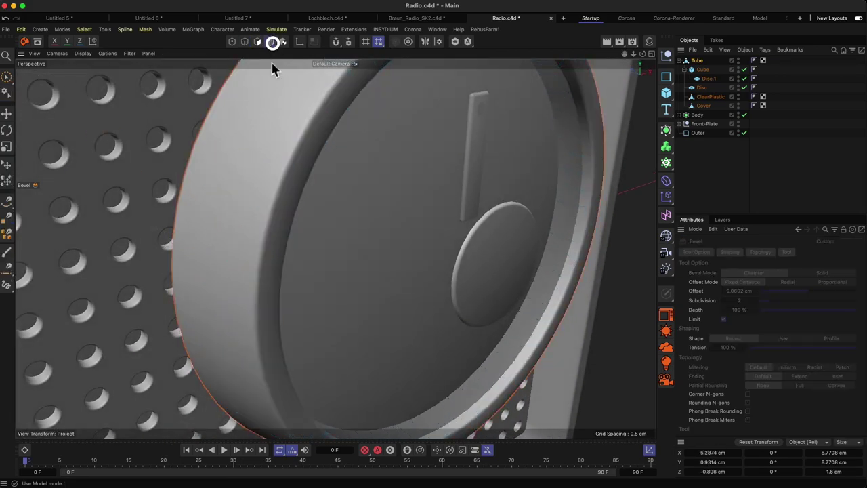
{"action": "left_click_drag", "start_coordinate": [272, 68], "coordinate": [244, 289], "text": "alt"}
{"action": "key", "text": "2"}
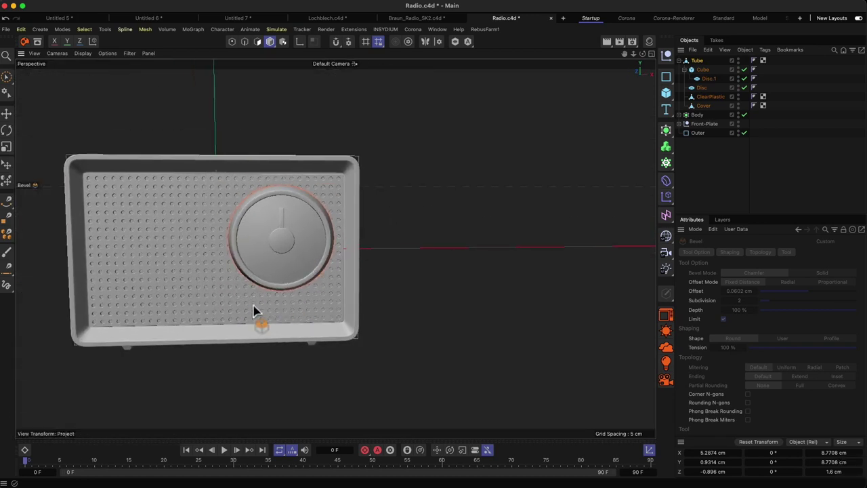
Step: Add a Cylinder oriented along +Z with a radius of 1 cm and a height of 2 cm
{"action": "key", "text": "super+Tab"}
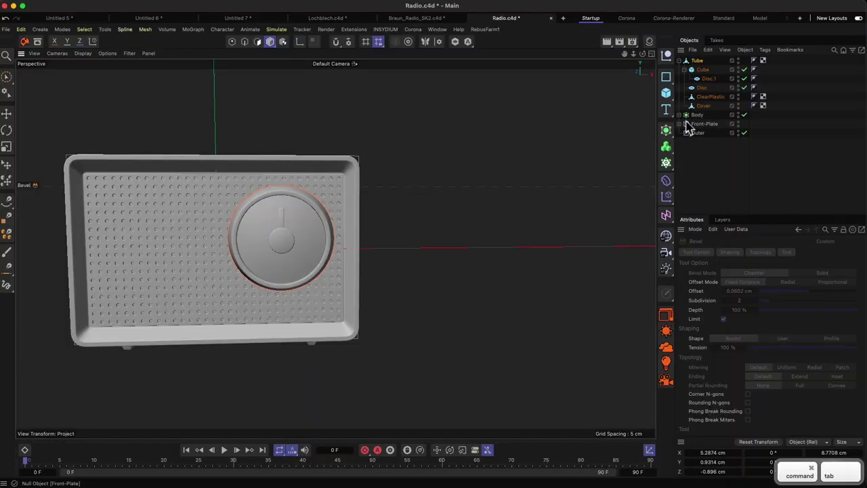
{"action": "left_click", "coordinate": [669, 98]}
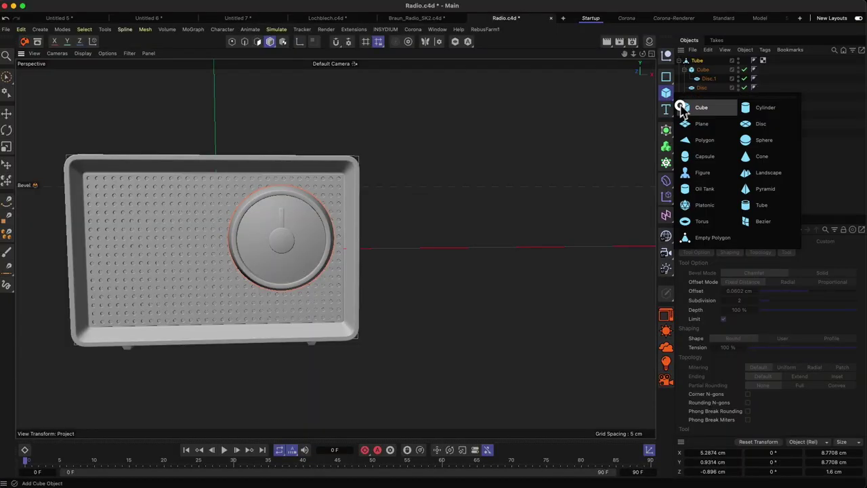
{"action": "left_click", "coordinate": [756, 110]}
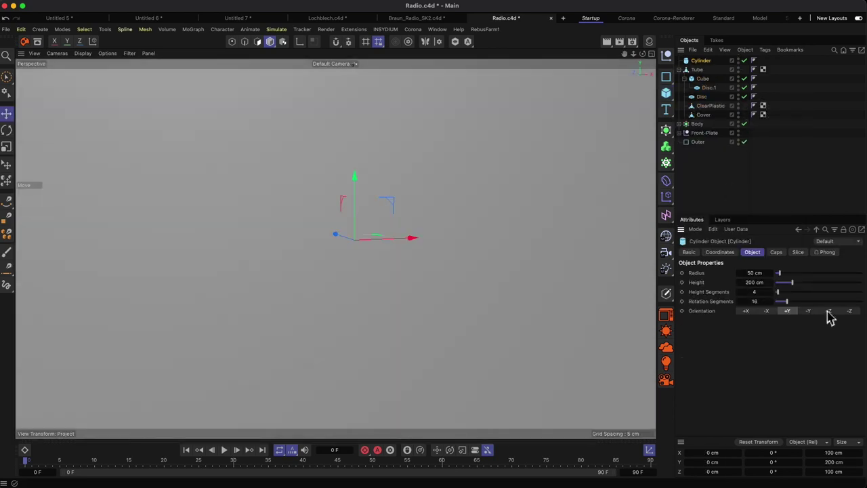
{"action": "left_click", "coordinate": [829, 312]}
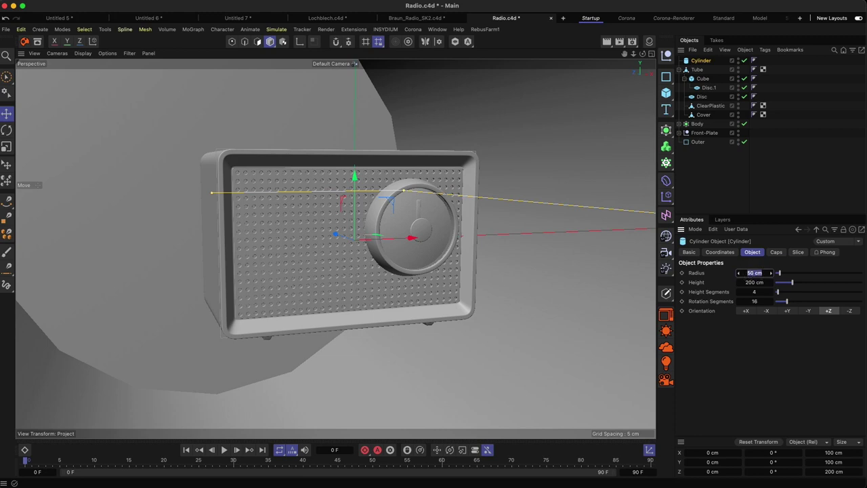
{"action": "type", "text": "1"}
{"action": "key", "text": "Return"}
{"action": "double_click", "coordinate": [752, 283]}
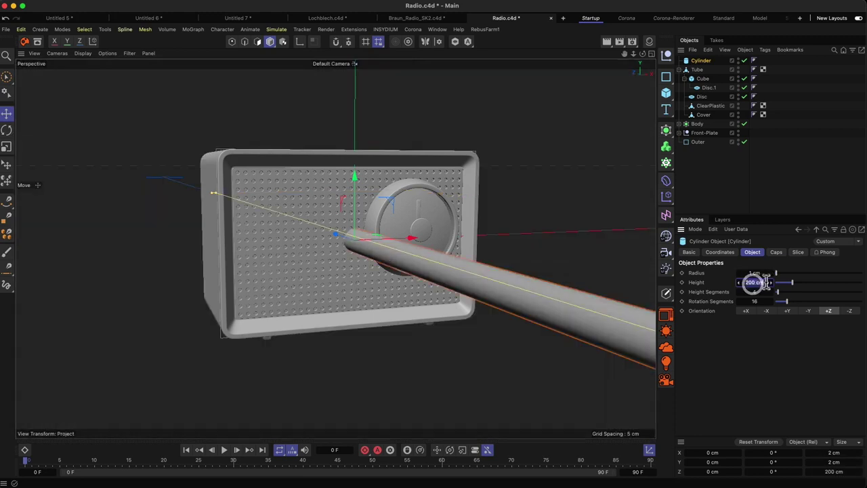
{"action": "type", "text": "2"}
{"action": "key", "text": "Return"}
Step: Move the Cylinder along Z to in front of the radio and set its radius to 0.6 cm
{"action": "left_click_drag", "start_coordinate": [333, 239], "coordinate": [420, 232]}
{"action": "key", "text": "2"}
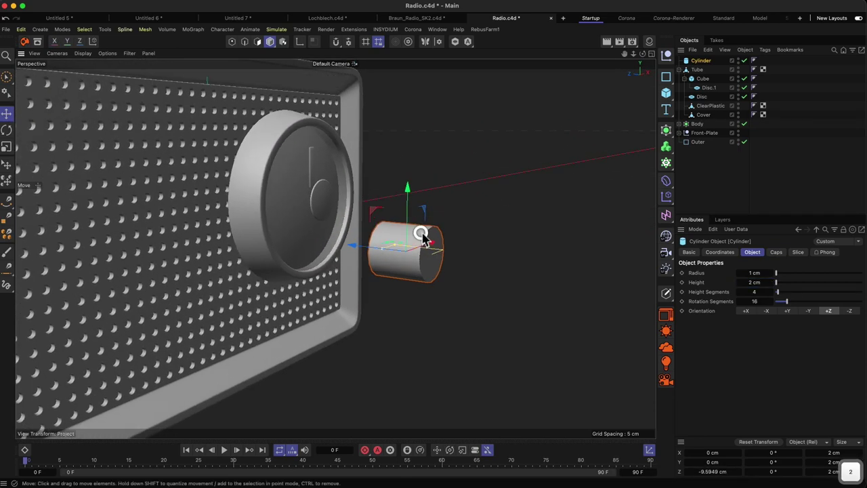
{"action": "left_click", "coordinate": [754, 273]}
{"action": "type", "text": "0,6"}
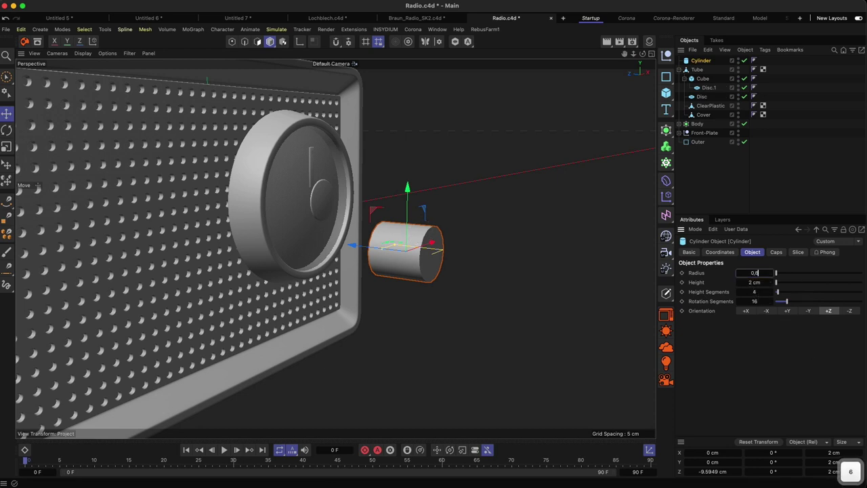
{"action": "key", "text": "Return"}
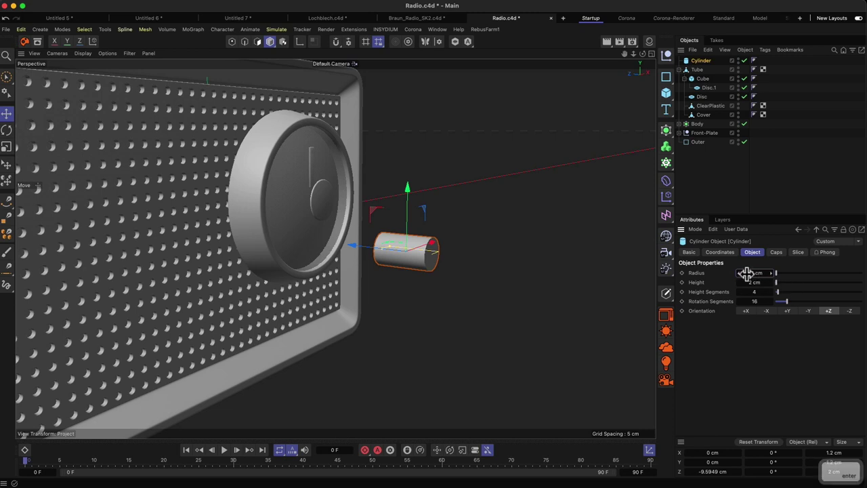
Step: Undo the Cylinder's conversion to an editable mesh and set its rotation segments to 48
{"action": "key", "text": "c"}
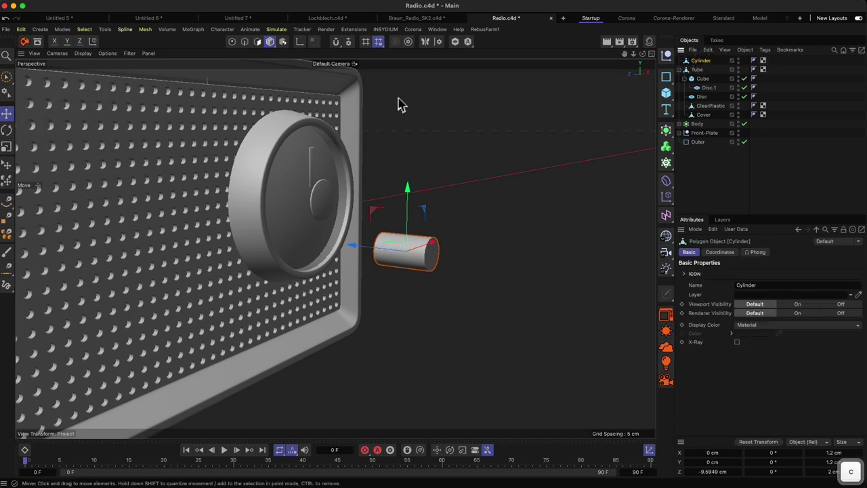
{"action": "key", "text": "super+z"}
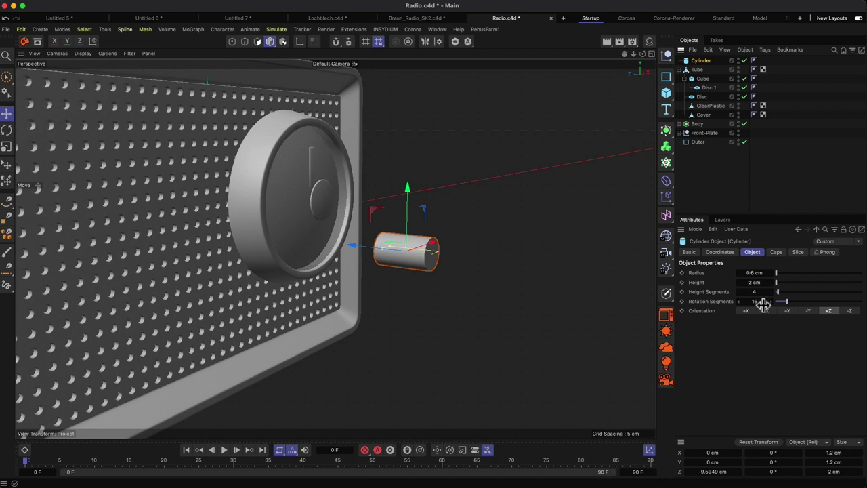
{"action": "left_click_drag", "start_coordinate": [633, 53], "coordinate": [701, 54]}
{"action": "left_click_drag", "start_coordinate": [624, 55], "coordinate": [518, 89]}
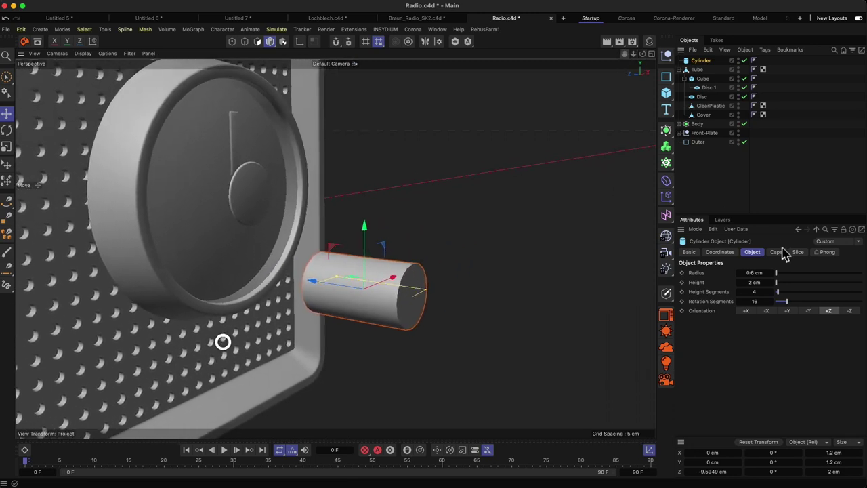
{"action": "left_click", "coordinate": [762, 301]}
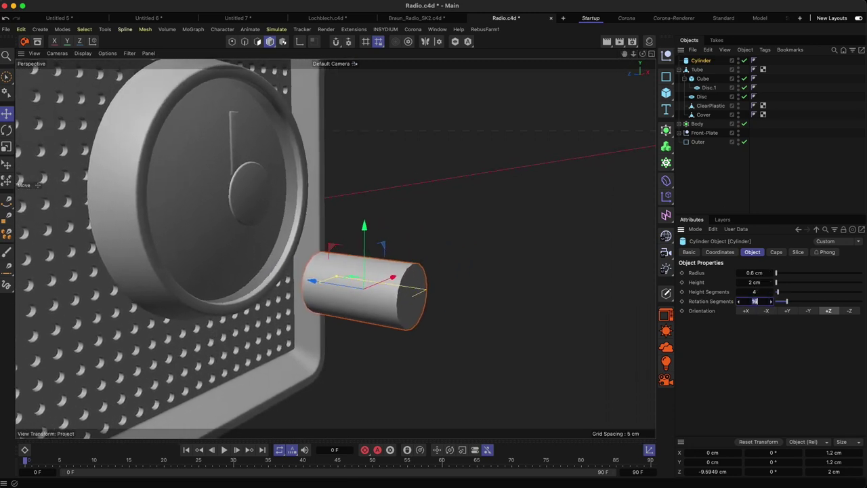
{"action": "type", "text": "3"}
{"action": "key", "text": "BackSpace"}
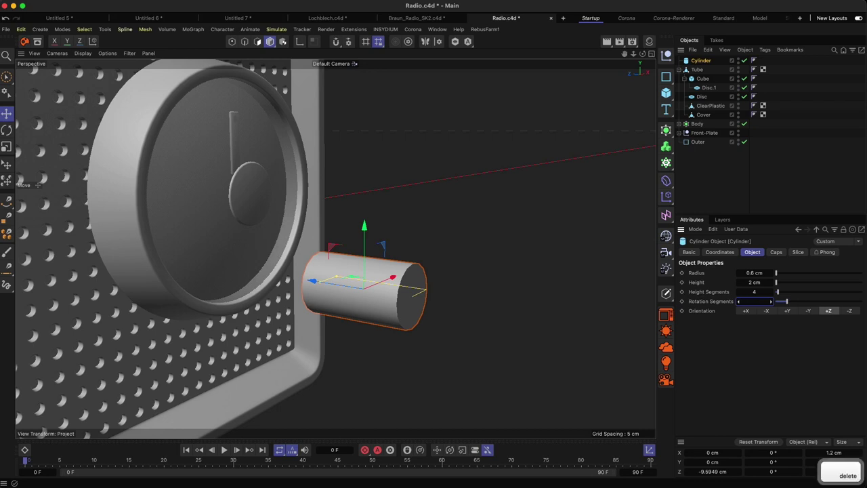
{"action": "type", "text": "48"}
{"action": "key", "text": "Return"}
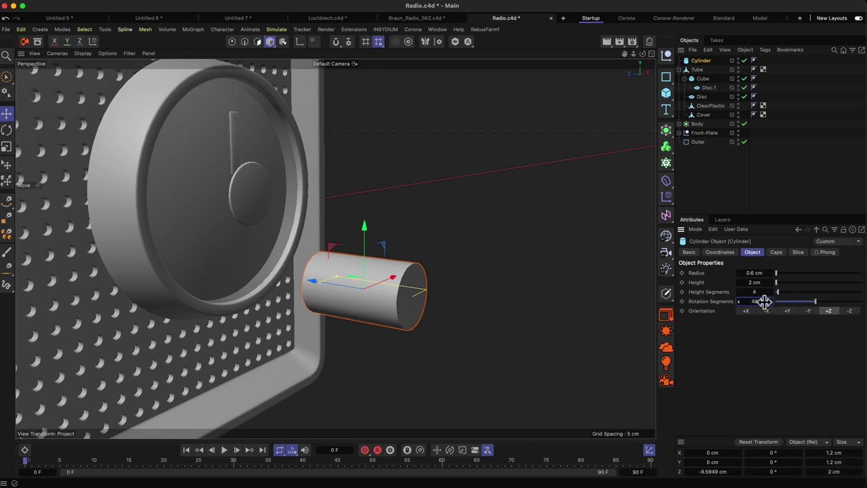
Step: Set the Cylinder to 60 rotation segments and 1 height segment, and convert it to an editable mesh
{"action": "type", "text": "60"}
{"action": "key", "text": "Return"}
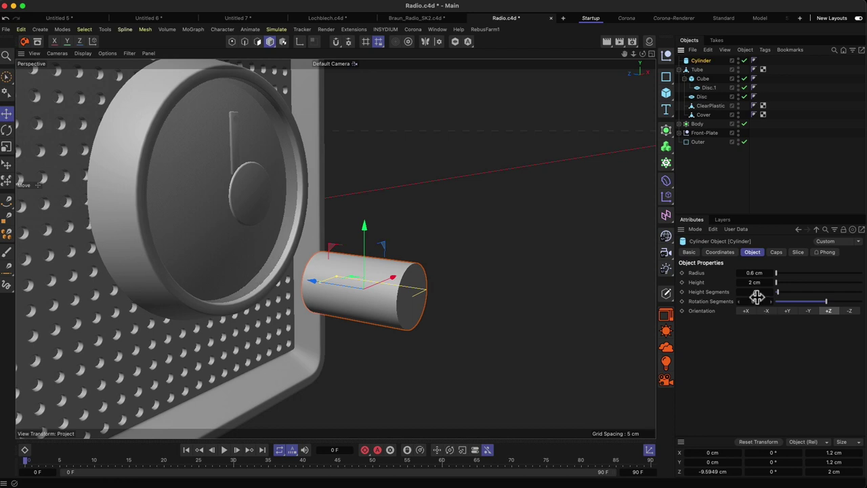
{"action": "type", "text": "1"}
{"action": "key", "text": "Tab"}
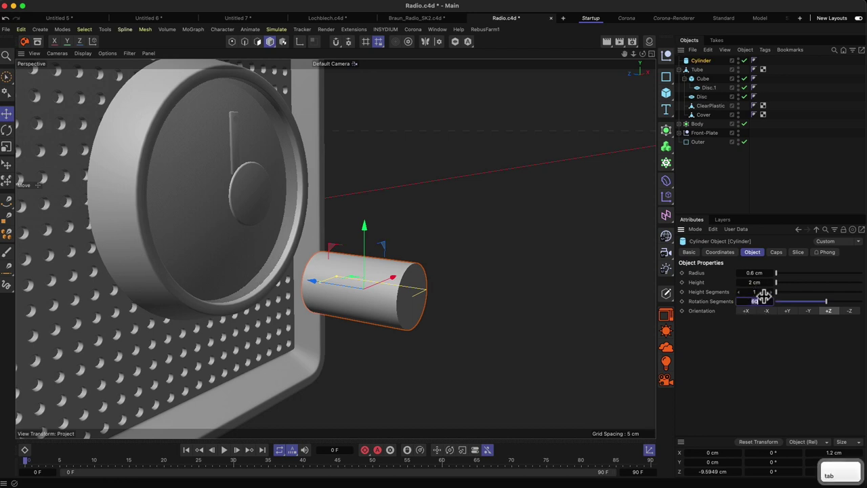
{"action": "left_click", "coordinate": [698, 61]}
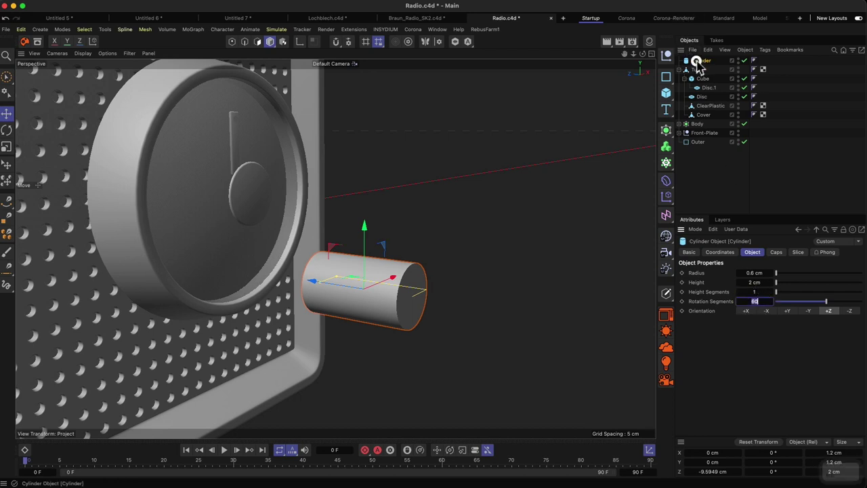
{"action": "left_click", "coordinate": [666, 293]}
Step: Select the Cylinder's rear outer edge loop and scale it up uniformly to about 1.8 cm in diameter
{"action": "left_click", "coordinate": [245, 41]}
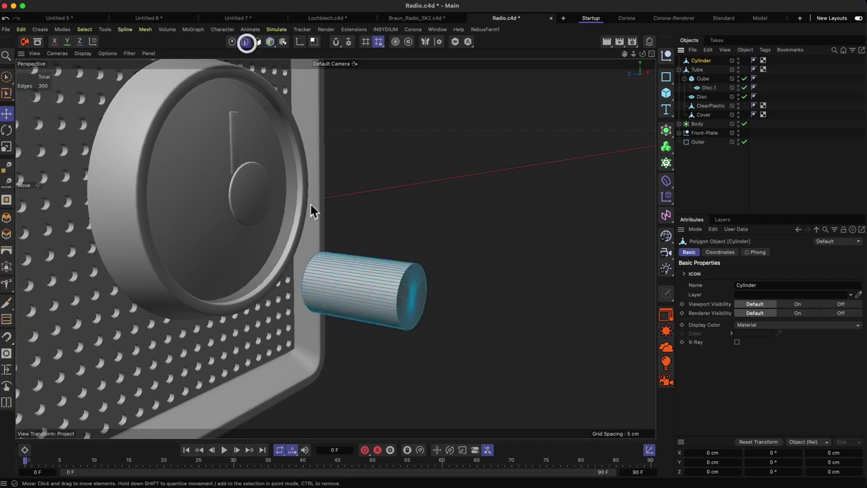
{"action": "key", "text": "u"}
{"action": "key", "text": "l"}
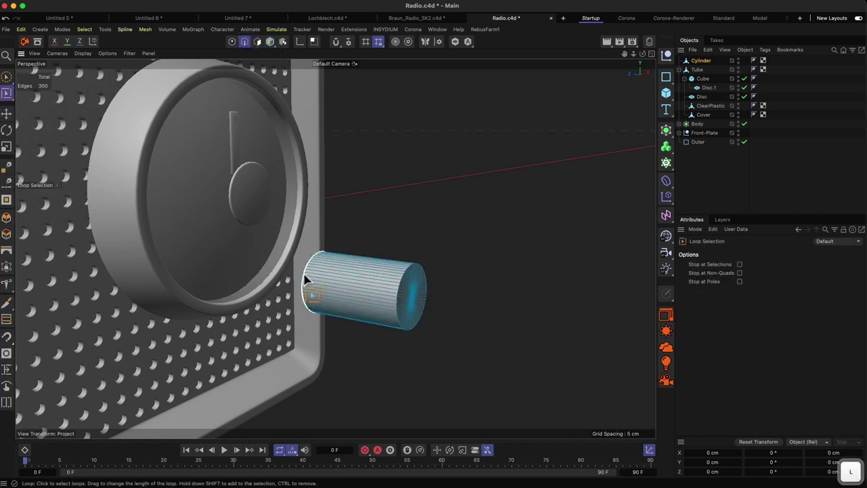
{"action": "left_click_drag", "start_coordinate": [305, 275], "coordinate": [326, 278]}
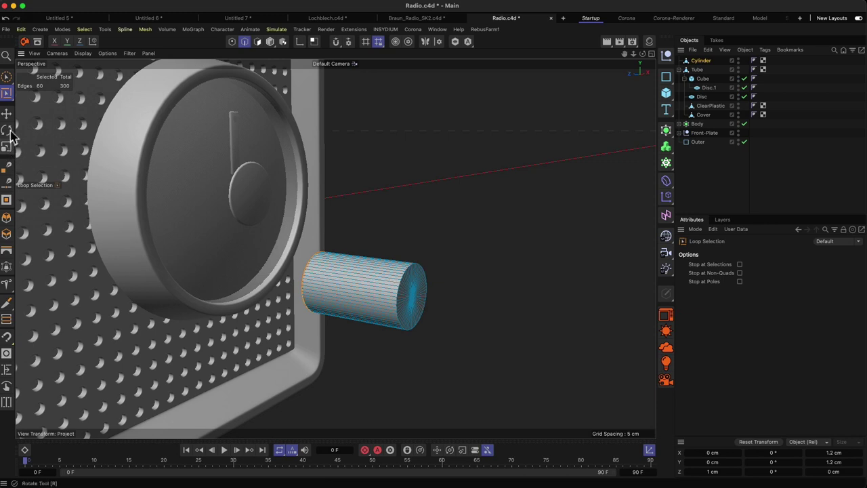
{"action": "key", "text": "t"}
{"action": "left_click_drag", "start_coordinate": [344, 246], "coordinate": [362, 224]}
Step: Shorten the knob by moving its rear edge loop along Z to about 0.74 cm, and compare the shape with the reference photo
{"action": "key", "text": "e"}
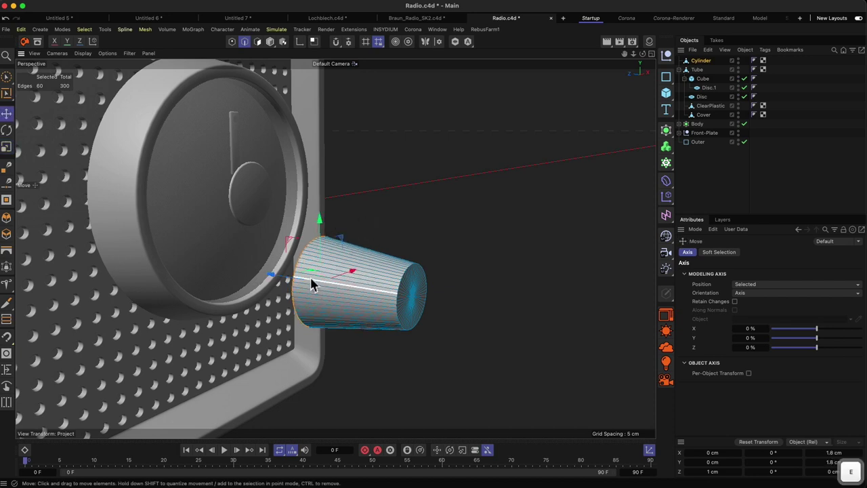
{"action": "left_click_drag", "start_coordinate": [311, 284], "coordinate": [348, 306]}
{"action": "key", "text": "super+Tab"}
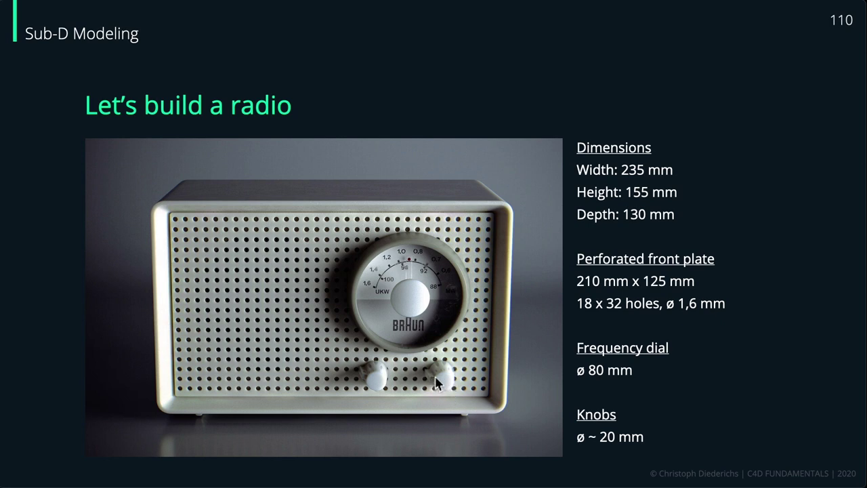
{"action": "key", "text": "super+Tab"}
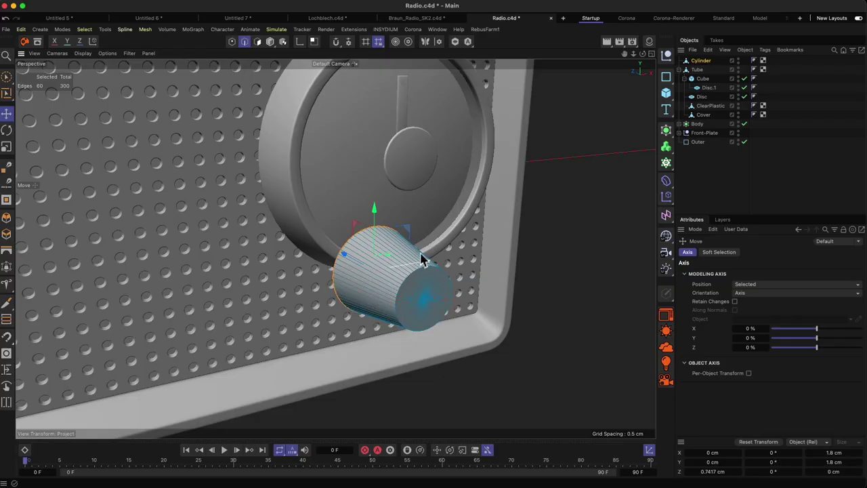
Step: Cut an edge loop around the knob close to its front face, at about 21.5% of the side's length
{"action": "left_click_drag", "start_coordinate": [416, 250], "coordinate": [402, 269], "text": "alt"}
{"action": "key", "text": "l"}
{"action": "key", "text": "k"}
{"action": "key", "text": "l"}
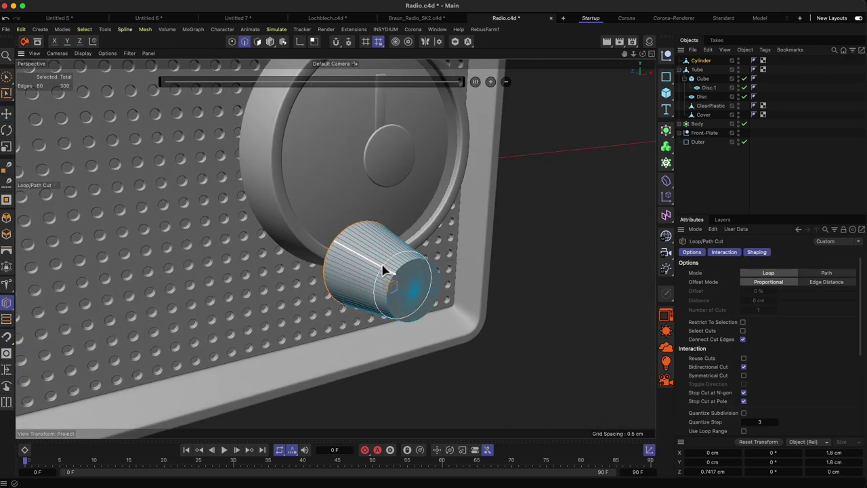
{"action": "left_click", "coordinate": [383, 267]}
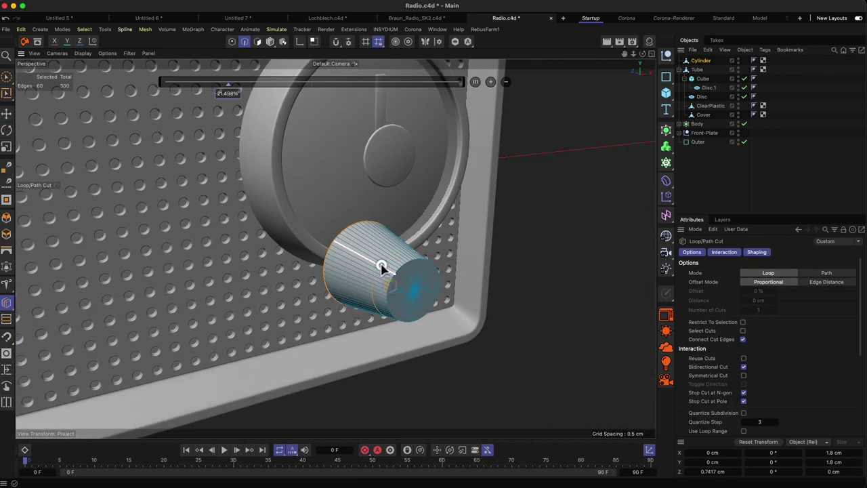
Step: Select the four polygons along the knob's top behind the cut and extrude them upward about 0.2 cm as a ridge
{"action": "mouse_move", "coordinate": [383, 267]}
{"action": "left_mouse_down", "text": "alt"}
{"action": "mouse_move", "coordinate": [339, 250]}
{"action": "mouse_move", "coordinate": [396, 226]}
{"action": "mouse_move", "coordinate": [367, 246]}
{"action": "mouse_move", "coordinate": [368, 232]}
{"action": "mouse_move", "coordinate": [409, 236]}
{"action": "mouse_move", "coordinate": [412, 228]}
{"action": "mouse_move", "coordinate": [375, 243]}
{"action": "mouse_move", "coordinate": [388, 242]}
{"action": "mouse_move", "coordinate": [364, 242]}
{"action": "mouse_move", "coordinate": [387, 232]}
{"action": "mouse_move", "coordinate": [380, 204]}
{"action": "left_mouse_up", "text": "alt"}
{"action": "key", "text": "2"}
{"action": "key", "text": "9"}
{"action": "left_click", "coordinate": [258, 41]}
{"action": "key", "text": "2"}
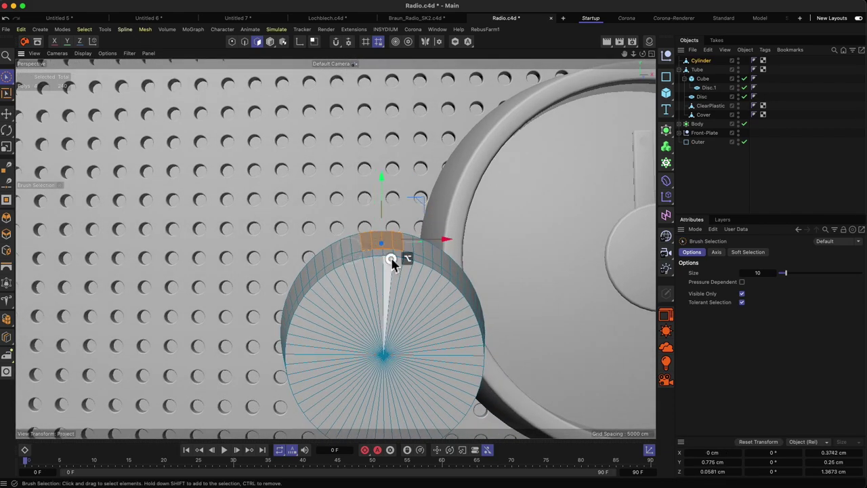
{"action": "mouse_move", "coordinate": [393, 251]}
{"action": "left_mouse_down", "text": "alt"}
{"action": "mouse_move", "coordinate": [410, 343]}
{"action": "mouse_move", "coordinate": [439, 356]}
{"action": "mouse_move", "coordinate": [383, 313]}
{"action": "left_mouse_up", "text": "alt"}
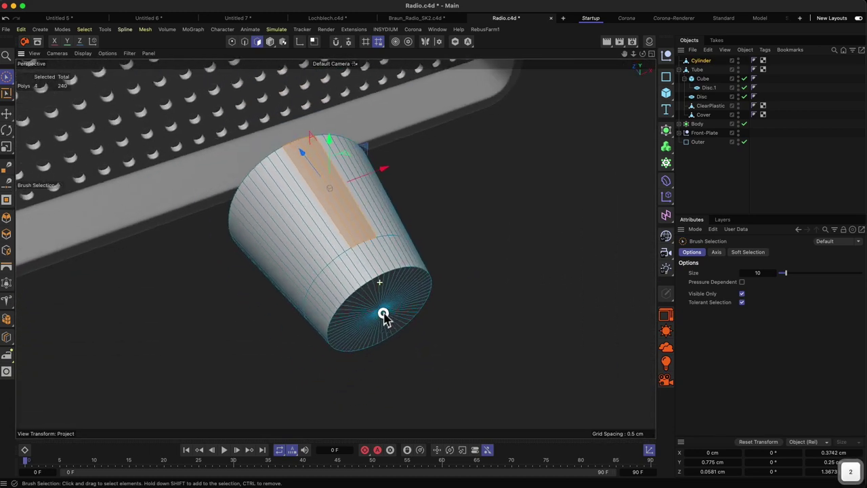
{"action": "left_click_drag", "start_coordinate": [334, 163], "coordinate": [336, 145], "text": "ctrl"}
{"action": "left_click_drag", "start_coordinate": [396, 158], "coordinate": [437, 187], "text": "alt"}
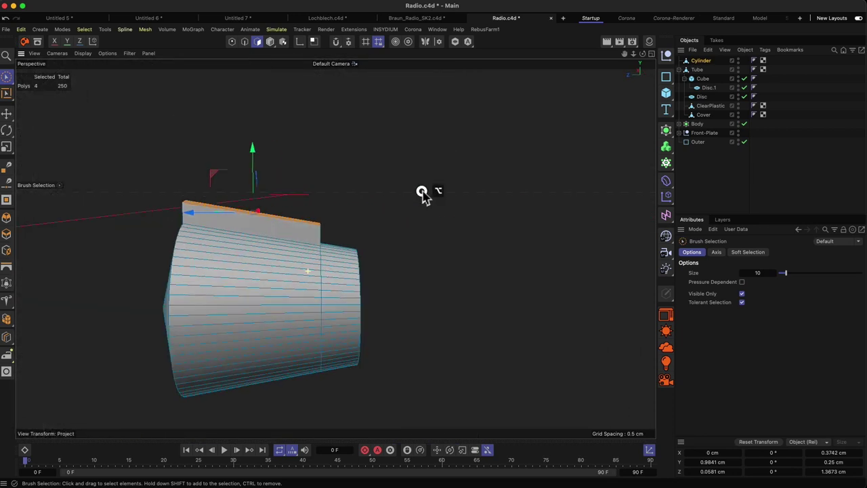
Step: Move the centre point of the knob's rear cap slightly inward along Z to about 0.93 cm
{"action": "left_click", "coordinate": [232, 42]}
{"action": "left_click_drag", "start_coordinate": [244, 302], "coordinate": [113, 327], "text": "alt"}
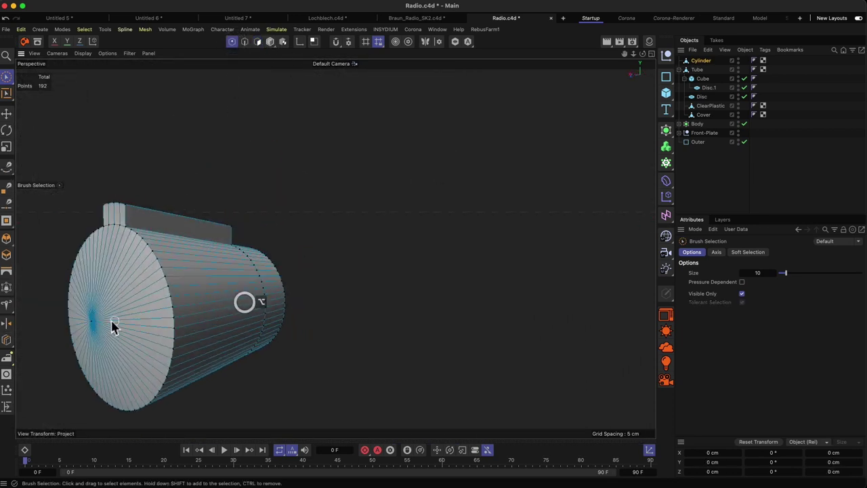
{"action": "left_click", "coordinate": [93, 320]}
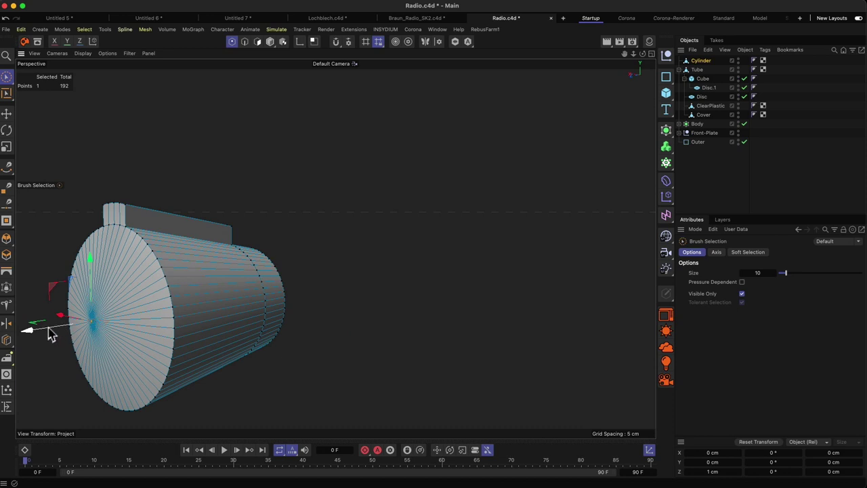
{"action": "left_click_drag", "start_coordinate": [49, 335], "coordinate": [57, 335]}
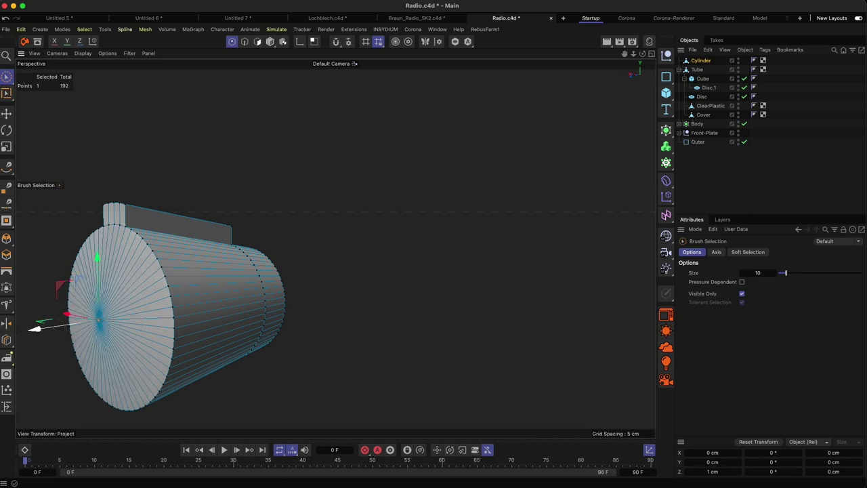
Step: Select all rear cap polygons and flatten them by scaling to 0 cm along Z
{"action": "left_click", "coordinate": [258, 41]}
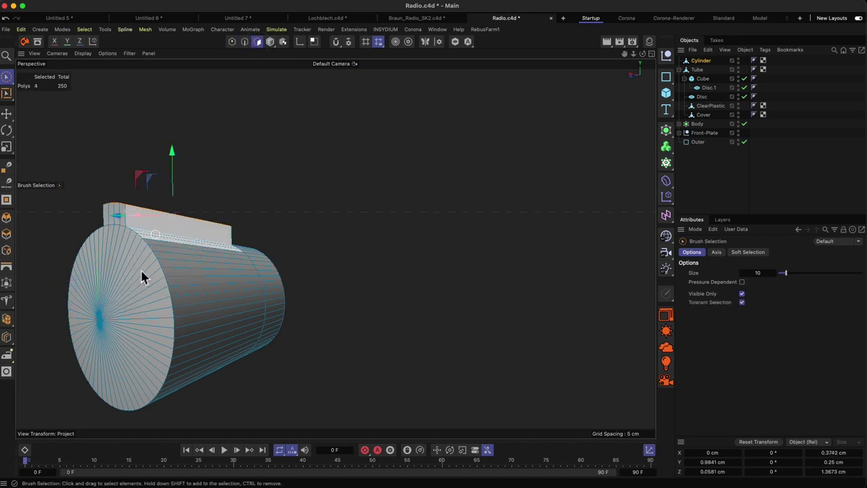
{"action": "mouse_move", "coordinate": [143, 276]}
{"action": "left_mouse_down"}
{"action": "mouse_move", "coordinate": [145, 294]}
{"action": "mouse_move", "coordinate": [97, 270]}
{"action": "mouse_move", "coordinate": [141, 359]}
{"action": "mouse_move", "coordinate": [145, 290]}
{"action": "left_mouse_up"}
{"action": "key", "text": "t"}
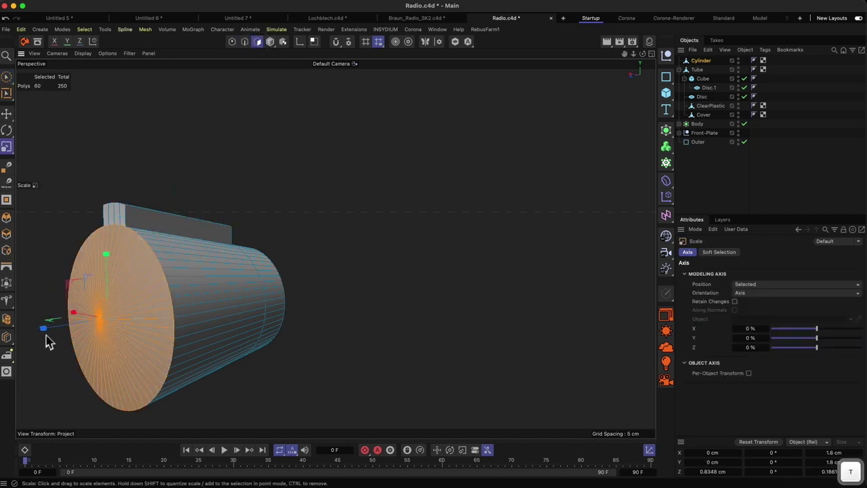
{"action": "mouse_move", "coordinate": [47, 341]}
{"action": "left_mouse_down"}
{"action": "mouse_move", "coordinate": [54, 329]}
{"action": "mouse_move", "coordinate": [108, 321]}
{"action": "mouse_move", "coordinate": [88, 295]}
{"action": "mouse_move", "coordinate": [142, 295]}
{"action": "mouse_move", "coordinate": [224, 341]}
{"action": "left_mouse_up"}
{"action": "left_click", "coordinate": [6, 234]}
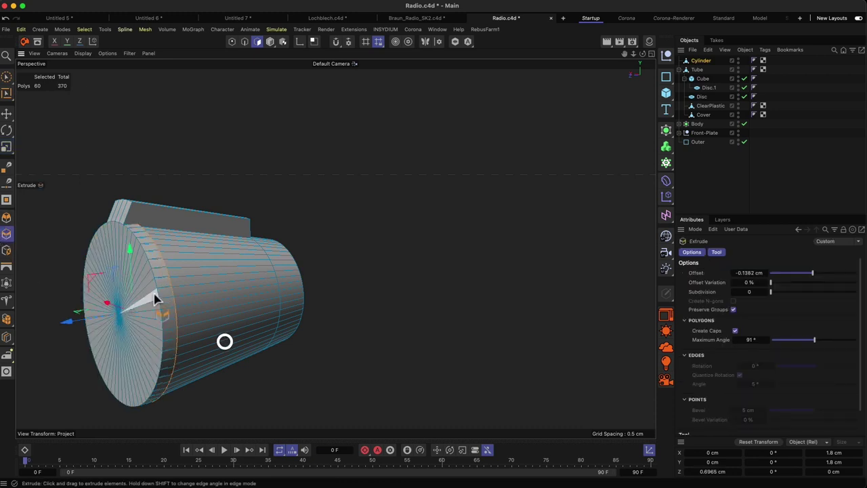
{"action": "key", "text": "super+z"}
{"action": "left_click_drag", "start_coordinate": [161, 297], "coordinate": [234, 336]}
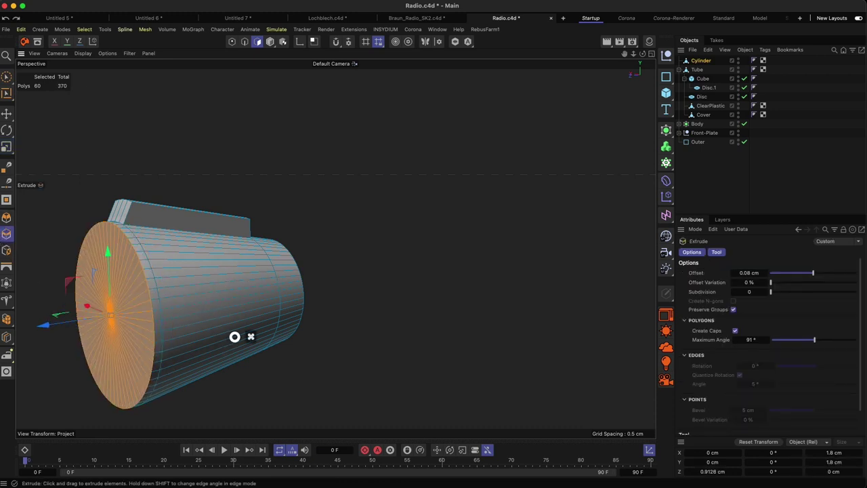
{"action": "key", "text": "super+z"}
Step: Inset the rear cap polygons by about 0.09 cm to form the knob's wall rim
{"action": "left_click", "coordinate": [7, 250]}
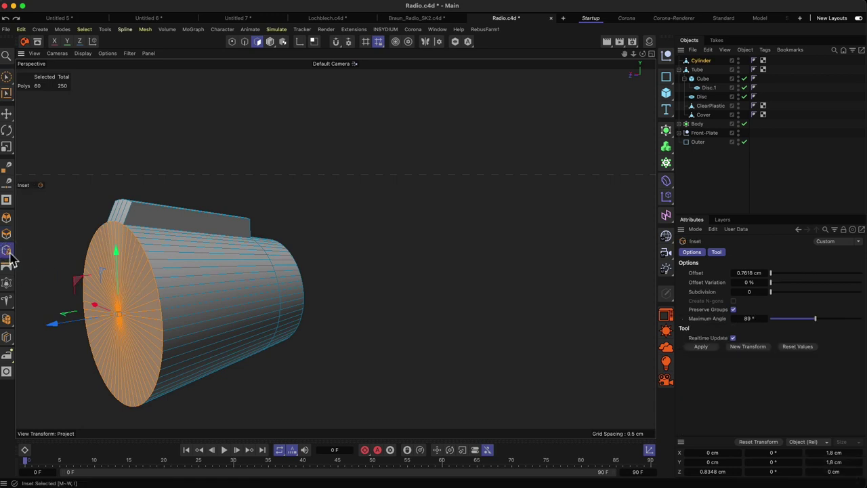
{"action": "left_click_drag", "start_coordinate": [124, 269], "coordinate": [226, 341]}
{"action": "left_click_drag", "start_coordinate": [142, 255], "coordinate": [183, 264], "text": "alt"}
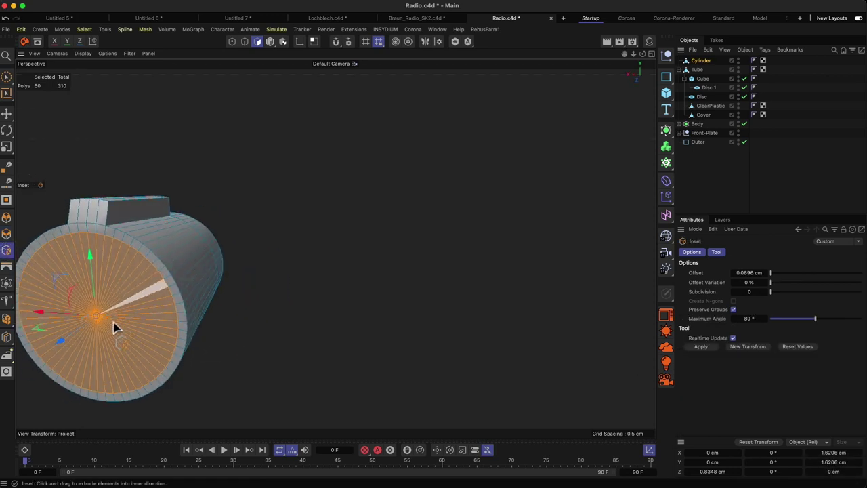
Step: Hollow the knob by extruding the inset polygons along Z to about -0.92 cm and scaling them down to about 1.04 cm
{"action": "left_click_drag", "start_coordinate": [70, 341], "coordinate": [157, 289]}
{"action": "left_click_drag", "start_coordinate": [157, 288], "coordinate": [59, 237], "text": "alt"}
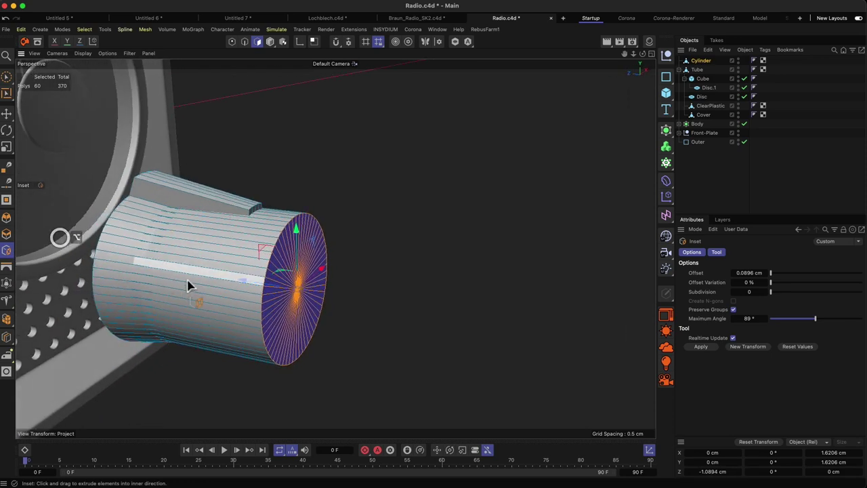
{"action": "mouse_move", "coordinate": [246, 283]}
{"action": "left_mouse_down"}
{"action": "mouse_move", "coordinate": [222, 277]}
{"action": "mouse_move", "coordinate": [229, 281]}
{"action": "left_mouse_up"}
{"action": "key", "text": "t"}
{"action": "left_click_drag", "start_coordinate": [302, 246], "coordinate": [294, 257]}
{"action": "left_click_drag", "start_coordinate": [201, 275], "coordinate": [389, 242], "text": "alt"}
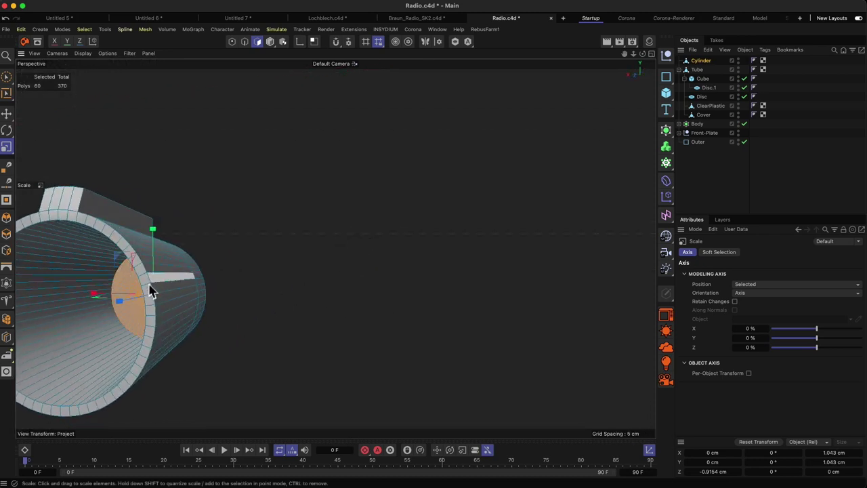
{"action": "left_click_drag", "start_coordinate": [116, 244], "coordinate": [213, 242], "text": "alt"}
Step: Select the knob's front and rear outer edge loops, the cut loop across the ridge's front, and the ridge's base edges
{"action": "left_click", "coordinate": [245, 41]}
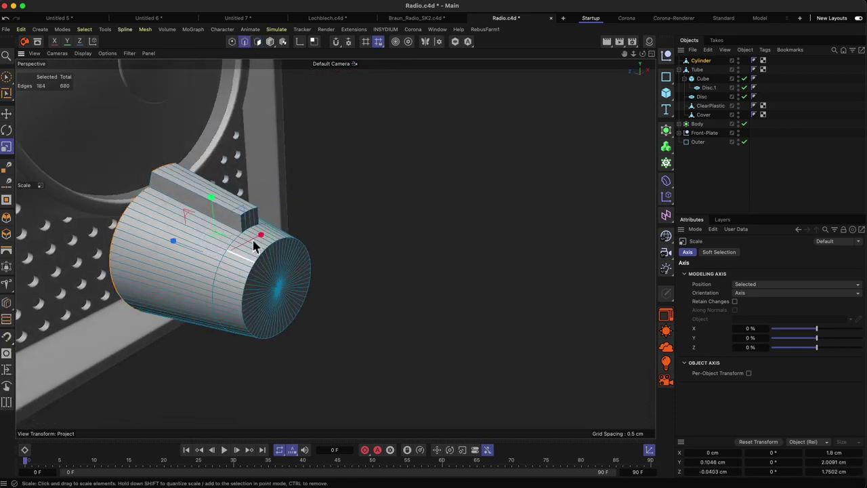
{"action": "left_click_drag", "start_coordinate": [245, 220], "coordinate": [238, 330]}
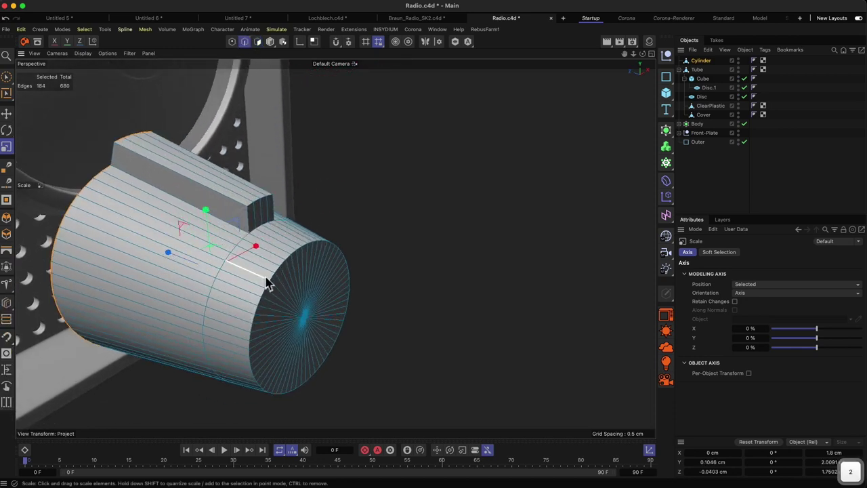
{"action": "key", "text": "u"}
{"action": "key", "text": "l"}
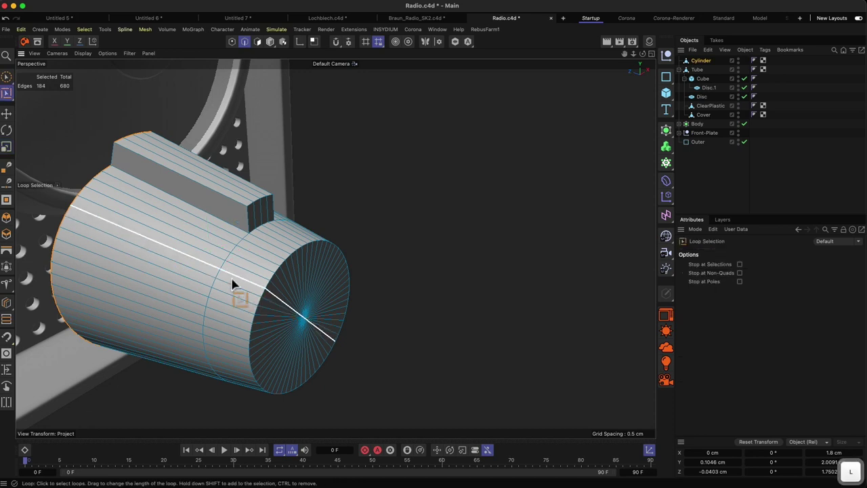
{"action": "left_click", "coordinate": [264, 295]}
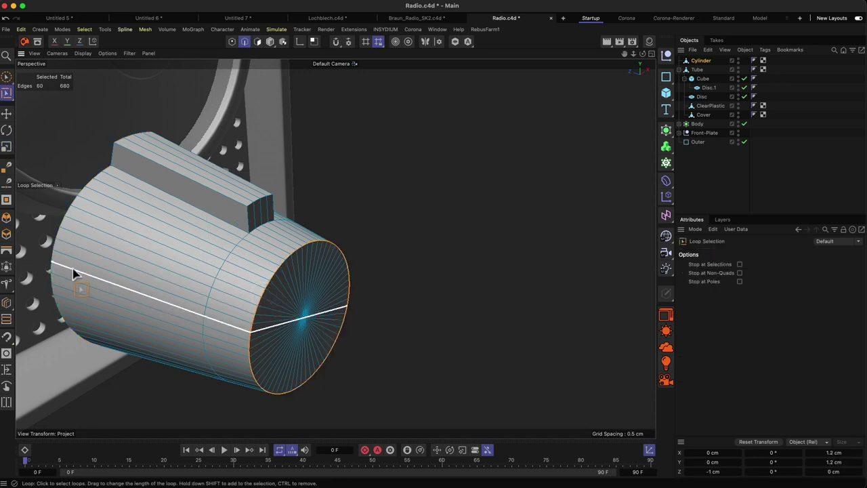
{"action": "left_click", "coordinate": [56, 234], "text": "shift"}
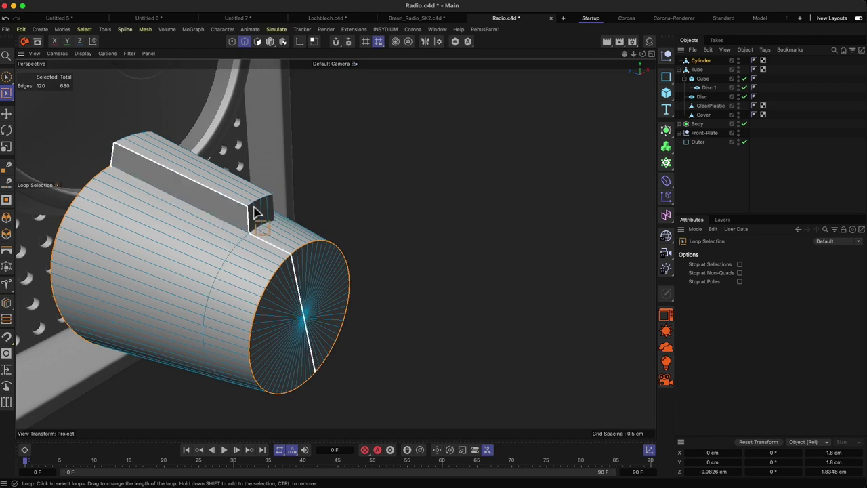
{"action": "left_click", "coordinate": [252, 215], "text": "shift"}
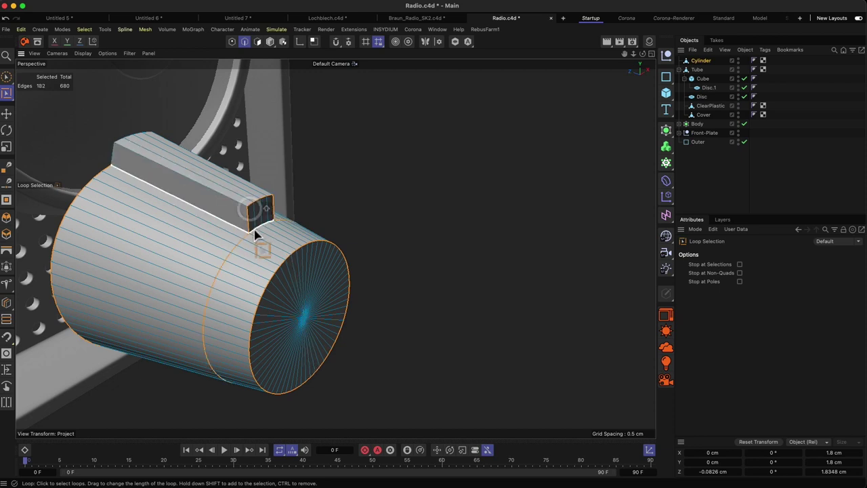
{"action": "left_click", "coordinate": [254, 235], "text": "shift"}
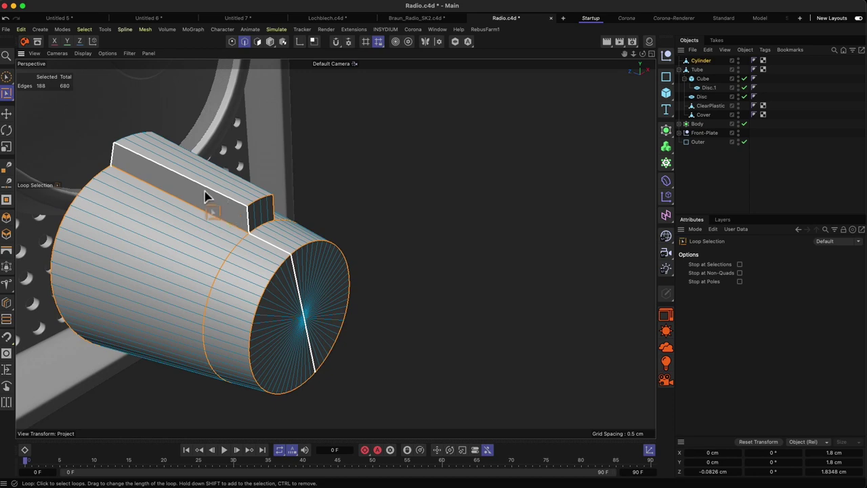
Step: Add the ridge's long upper edges and short corner edges to the knob's edge selection
{"action": "key", "text": "9"}
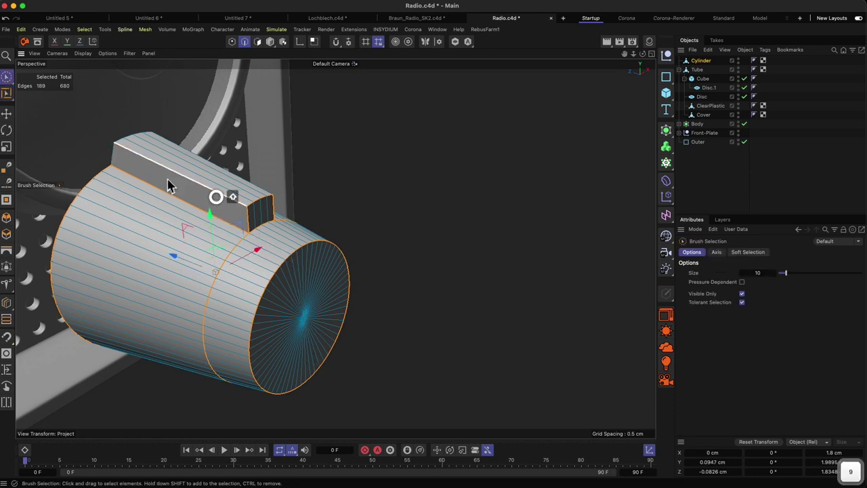
{"action": "left_click_drag", "start_coordinate": [232, 196], "coordinate": [242, 170], "text": "alt"}
{"action": "left_click", "coordinate": [104, 181], "text": "shift"}
{"action": "left_click_drag", "start_coordinate": [108, 178], "coordinate": [246, 170], "text": "alt"}
{"action": "left_click", "coordinate": [96, 200], "text": "shift"}
{"action": "left_click_drag", "start_coordinate": [99, 202], "coordinate": [167, 202], "text": "alt"}
{"action": "key", "text": "1"}
{"action": "left_click_drag", "start_coordinate": [166, 202], "coordinate": [406, 193]}
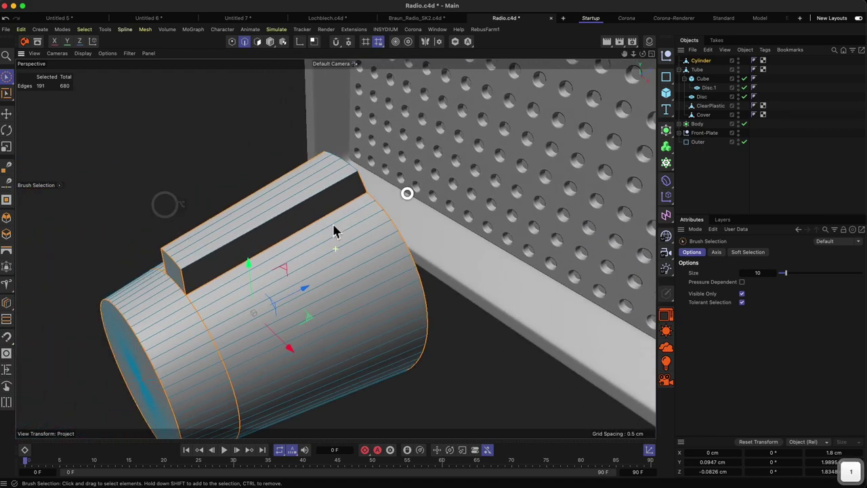
{"action": "left_click", "coordinate": [225, 247]}
{"action": "mouse_move", "coordinate": [223, 246]}
{"action": "left_mouse_down", "text": "alt"}
{"action": "mouse_move", "coordinate": [362, 232]}
{"action": "mouse_move", "coordinate": [532, 199]}
{"action": "left_mouse_up", "text": "alt"}
Step: Extend the edge selection across the short upper edges at the ridge's rear end and undo the last selection change
{"action": "left_click_drag", "start_coordinate": [65, 247], "coordinate": [170, 271], "text": "alt"}
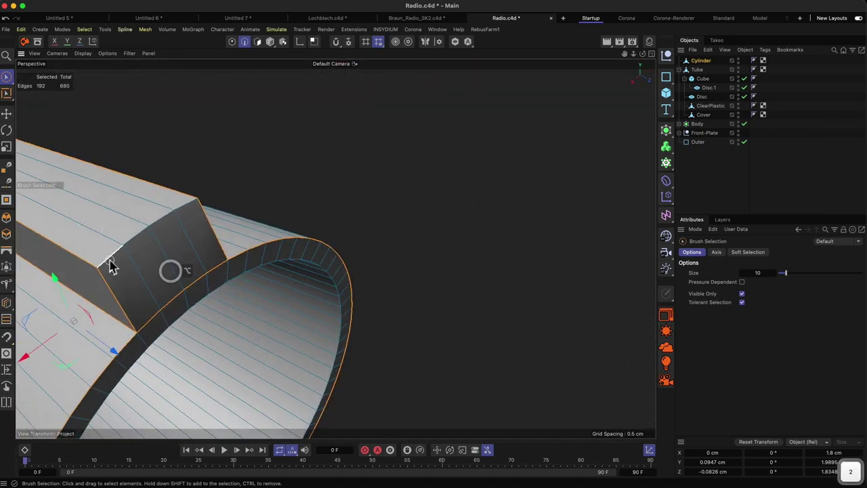
{"action": "left_click", "coordinate": [106, 258], "text": "shift"}
{"action": "key", "text": "2"}
{"action": "left_click_drag", "start_coordinate": [128, 245], "coordinate": [194, 206], "text": "shift"}
{"action": "key", "text": "super+z"}
{"action": "mouse_move", "coordinate": [205, 282]}
{"action": "left_mouse_down", "text": "alt"}
{"action": "mouse_move", "coordinate": [68, 251]}
{"action": "mouse_move", "coordinate": [223, 313]}
{"action": "mouse_move", "coordinate": [284, 284]}
{"action": "mouse_move", "coordinate": [373, 298]}
{"action": "mouse_move", "coordinate": [247, 259]}
{"action": "mouse_move", "coordinate": [339, 329]}
{"action": "mouse_move", "coordinate": [334, 348]}
{"action": "left_mouse_up", "text": "alt"}
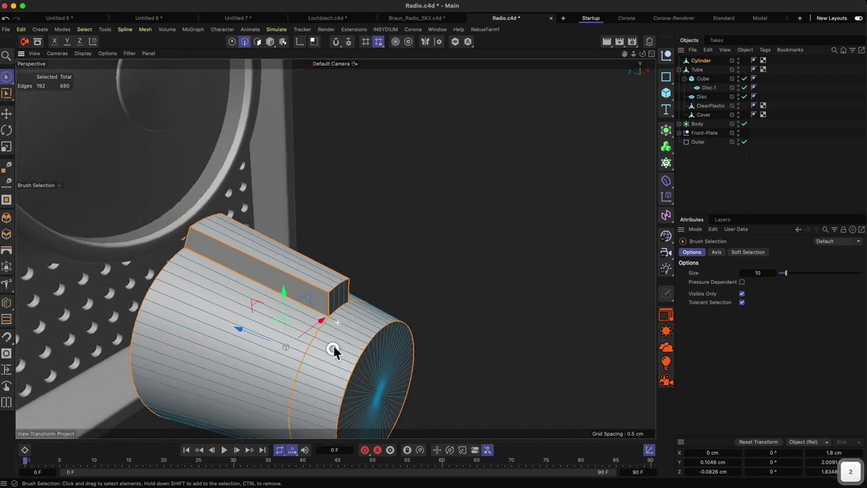
Step: Bevel the selected knob edges in Chamfer mode with an offset of about 0.0375 cm and 2 subdivisions
{"action": "left_click_drag", "start_coordinate": [221, 285], "coordinate": [190, 271], "text": "alt"}
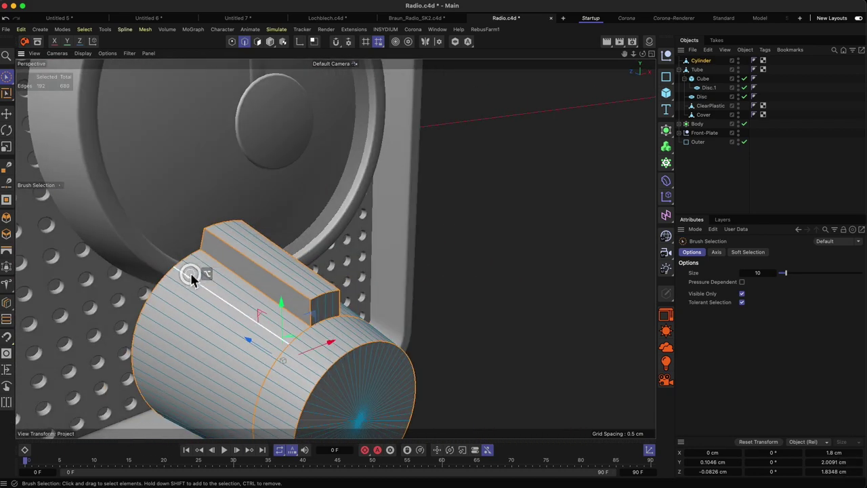
{"action": "key", "text": "m"}
{"action": "key", "text": "s"}
{"action": "left_click_drag", "start_coordinate": [232, 339], "coordinate": [449, 327]}
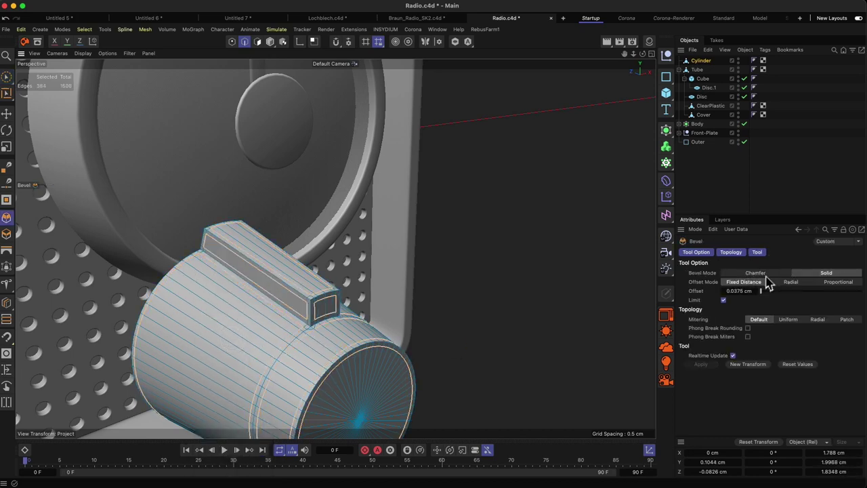
{"action": "left_click", "coordinate": [759, 273]}
{"action": "left_click_drag", "start_coordinate": [321, 338], "coordinate": [343, 296], "text": "alt"}
{"action": "left_click_drag", "start_coordinate": [739, 291], "coordinate": [762, 298]}
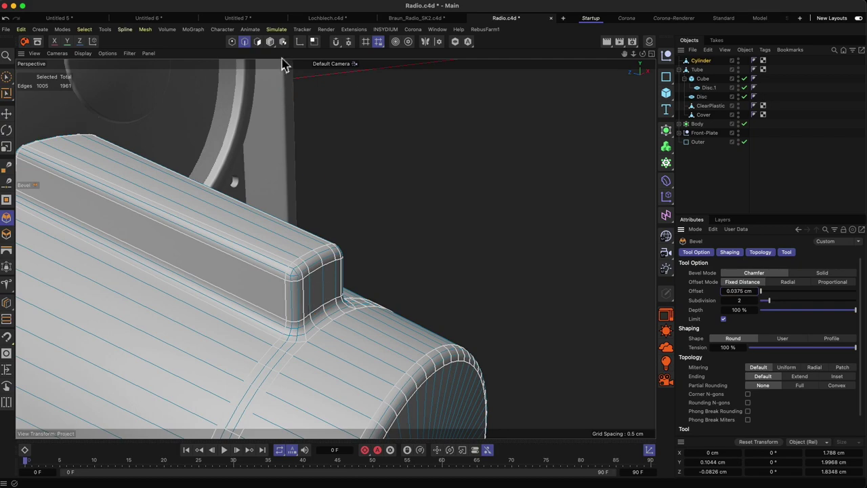
Step: Return to Model mode and rename the Cylinder object as Knob
{"action": "left_click", "coordinate": [269, 42]}
{"action": "left_click_drag", "start_coordinate": [299, 183], "coordinate": [338, 274], "text": "alt"}
{"action": "double_click", "coordinate": [701, 60]}
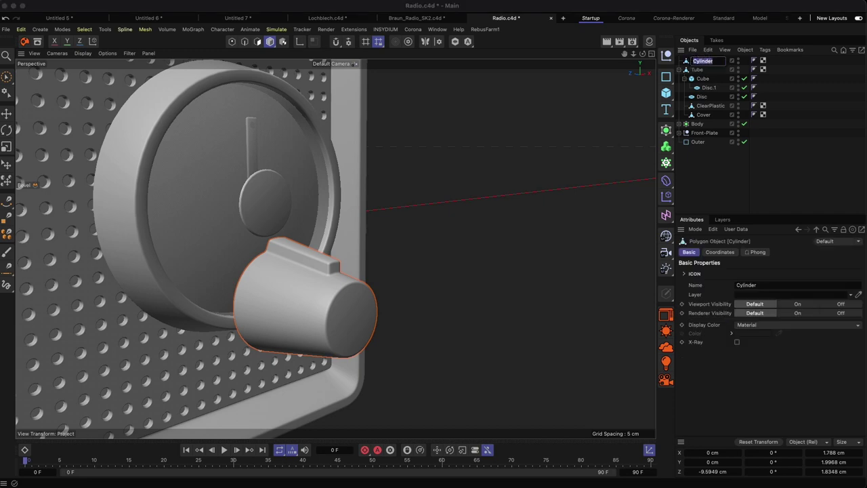
{"action": "type", "text": "Knob"}
{"action": "key", "text": "Return"}
Step: Move the knob below the dial against the front plate, at about X 4.18, Y -4.75, Z -1.01 cm
{"action": "left_click_drag", "start_coordinate": [296, 188], "coordinate": [237, 264], "text": "alt"}
{"action": "key", "text": "2"}
{"action": "left_click", "coordinate": [5, 80]}
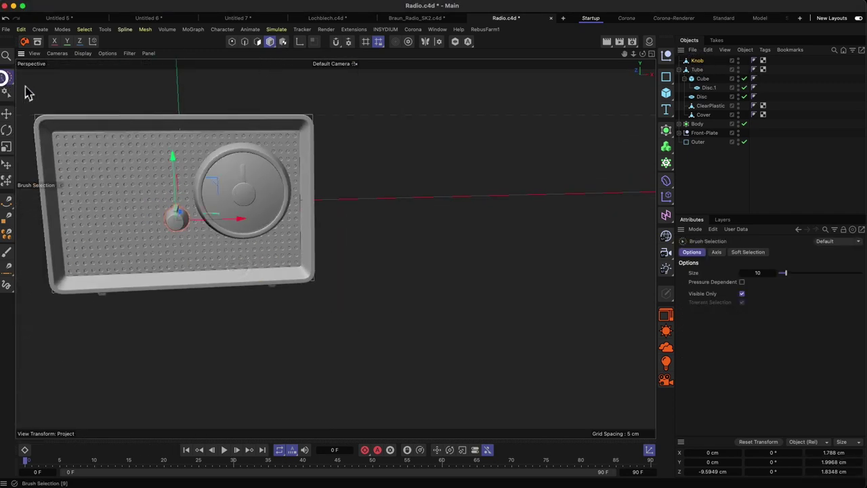
{"action": "key", "text": "1"}
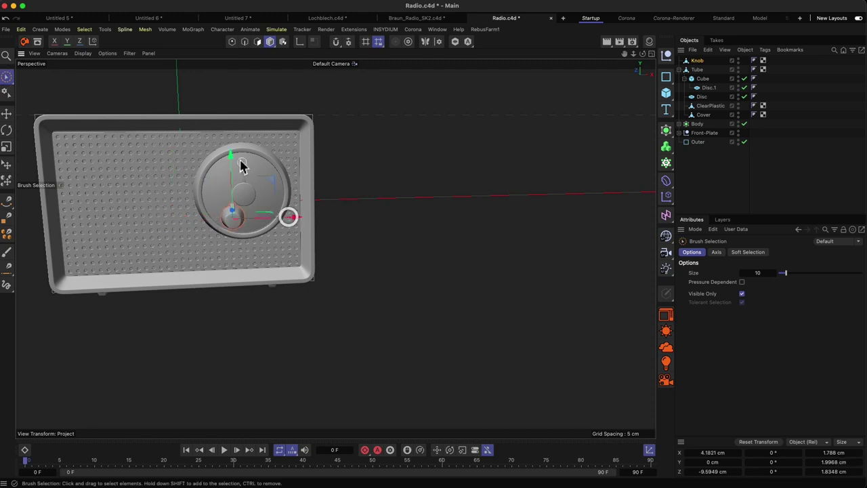
{"action": "left_click_drag", "start_coordinate": [232, 194], "coordinate": [197, 236], "text": "alt"}
{"action": "left_click_drag", "start_coordinate": [224, 193], "coordinate": [277, 244]}
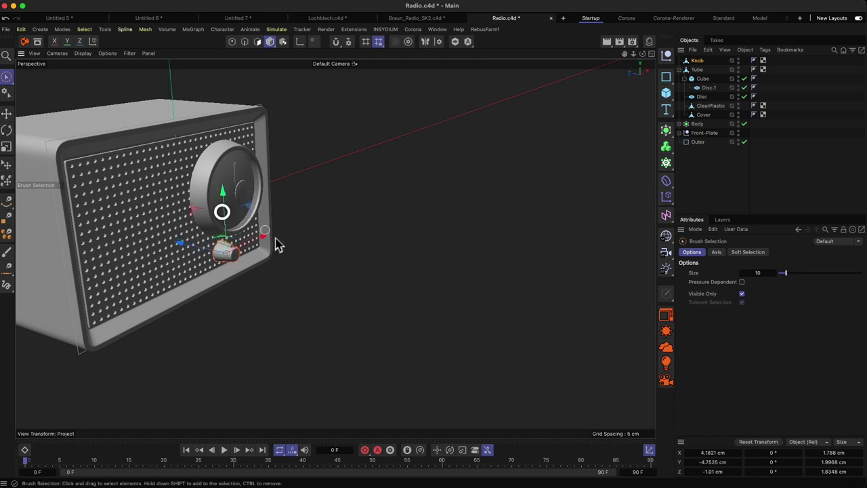
Step: Rotate the knob around its axis to about -24.7° and shift it to about X 3.21, Y -4.82 cm
{"action": "key", "text": "r"}
{"action": "left_click_drag", "start_coordinate": [211, 230], "coordinate": [160, 209]}
{"action": "key", "text": "e"}
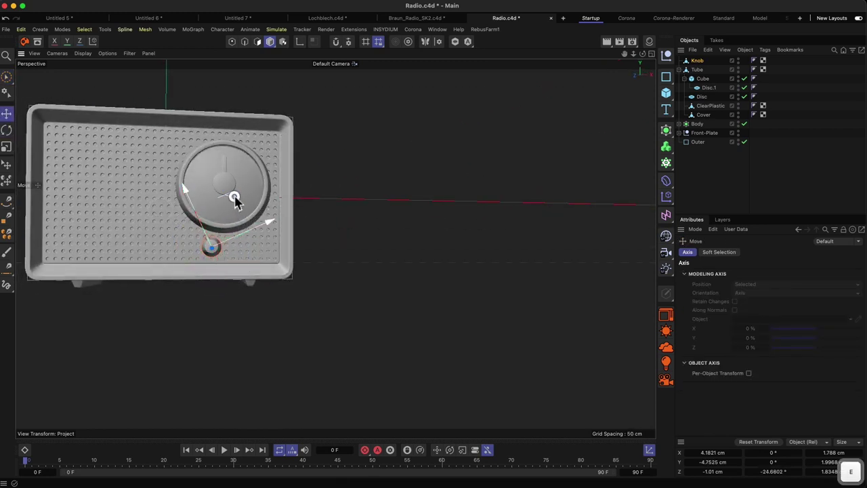
{"action": "left_click_drag", "start_coordinate": [234, 196], "coordinate": [224, 198]}
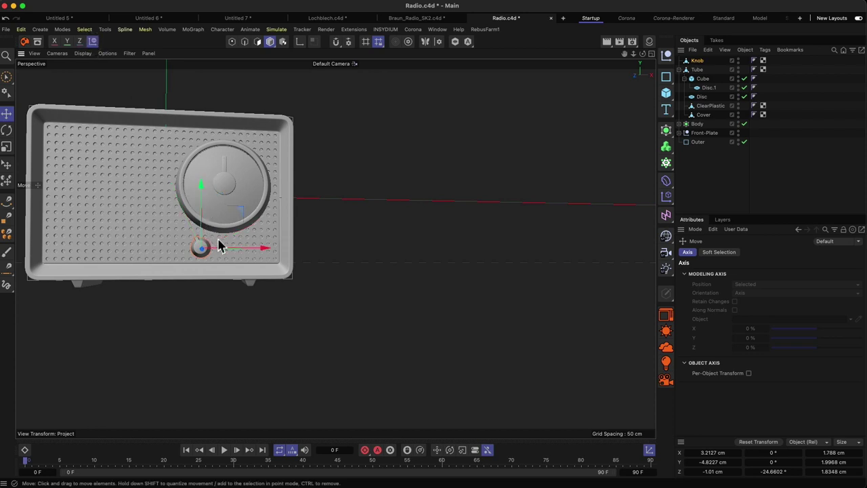
Step: Duplicate the knob along X to about 6.87 cm and rotate the copy to about 5.1°
{"action": "middle_click_drag", "start_coordinate": [230, 249], "coordinate": [227, 243], "text": "alt"}
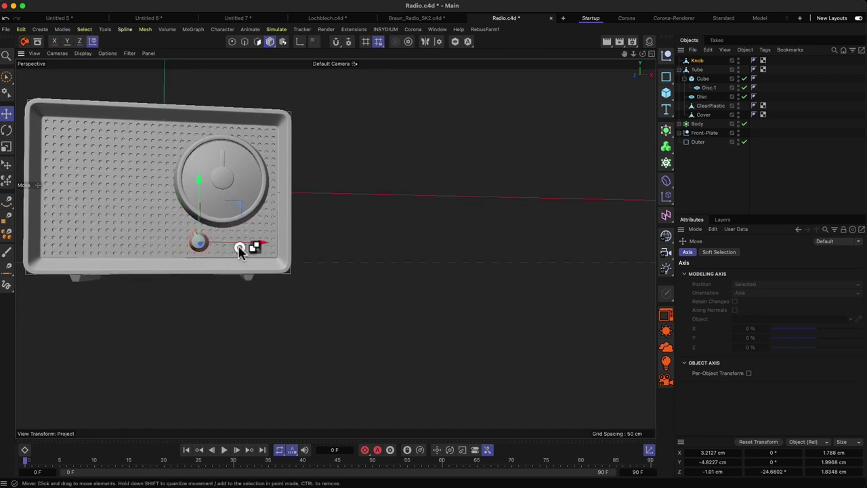
{"action": "left_click_drag", "start_coordinate": [231, 244], "coordinate": [263, 243]}
{"action": "key", "text": "r"}
{"action": "left_click_drag", "start_coordinate": [252, 208], "coordinate": [269, 215]}
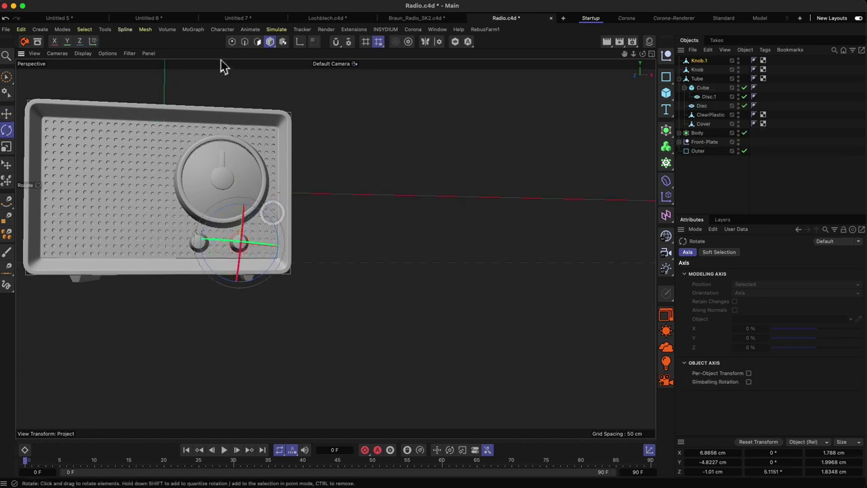
Step: Select both knobs and move them together along Z to about -0.9 cm, just clear of the front plate
{"action": "left_click", "coordinate": [6, 77]}
{"action": "mouse_move", "coordinate": [214, 293]}
{"action": "left_mouse_down", "text": "alt"}
{"action": "mouse_move", "coordinate": [246, 305]}
{"action": "mouse_move", "coordinate": [192, 221]}
{"action": "mouse_move", "coordinate": [125, 224]}
{"action": "mouse_move", "coordinate": [337, 224]}
{"action": "mouse_move", "coordinate": [316, 221]}
{"action": "left_mouse_up", "text": "alt"}
{"action": "key", "text": "2"}
{"action": "mouse_move", "coordinate": [218, 248]}
{"action": "left_mouse_down"}
{"action": "mouse_move", "coordinate": [291, 169]}
{"action": "mouse_move", "coordinate": [210, 248]}
{"action": "left_mouse_up"}
{"action": "left_click", "coordinate": [237, 331]}
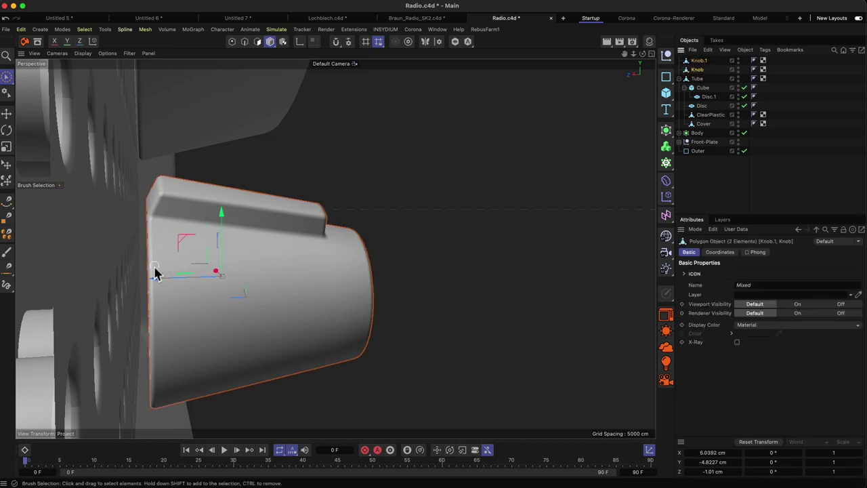
{"action": "left_click_drag", "start_coordinate": [154, 274], "coordinate": [84, 235]}
{"action": "key", "text": "2"}
{"action": "left_click_drag", "start_coordinate": [217, 297], "coordinate": [146, 355]}
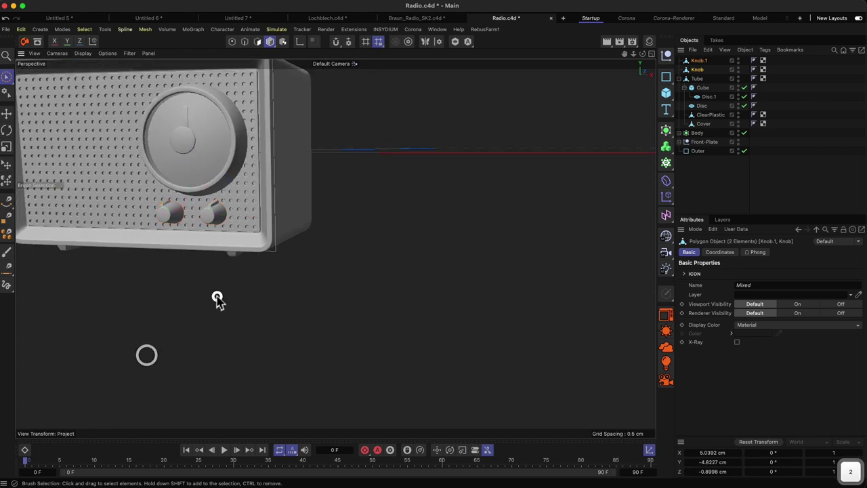
{"action": "left_click", "coordinate": [217, 297]}
{"action": "key", "text": "1"}
{"action": "left_click_drag", "start_coordinate": [213, 255], "coordinate": [310, 350]}
{"action": "left_click_drag", "start_coordinate": [251, 258], "coordinate": [301, 263], "text": "alt"}
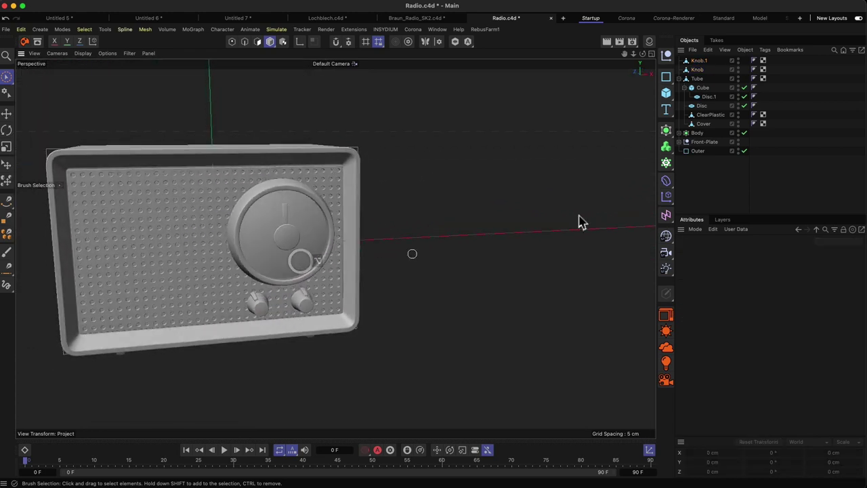
Step: Collapse the Tube hierarchy, group it under a null and name the group Freq_Dial
{"action": "left_click", "coordinate": [696, 79]}
{"action": "left_click", "coordinate": [686, 79]}
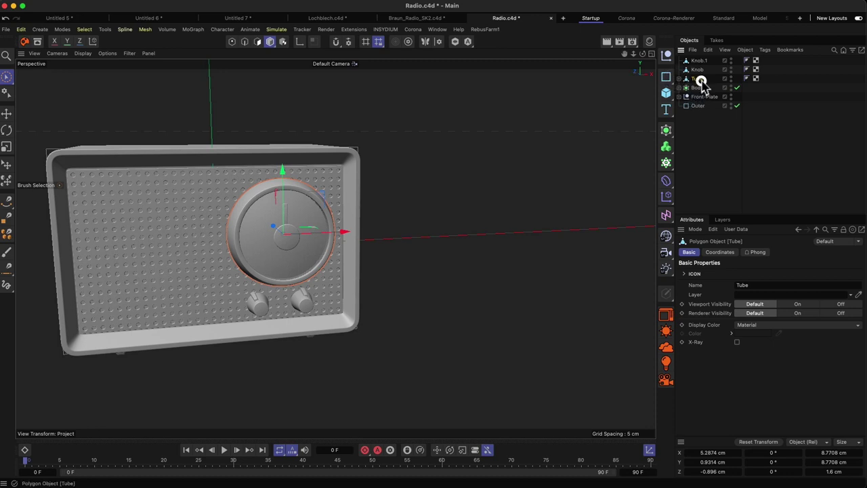
{"action": "double_click", "coordinate": [699, 78]}
{"action": "left_click", "coordinate": [712, 173]}
{"action": "left_click", "coordinate": [698, 80]}
{"action": "key", "text": "alt+g"}
{"action": "double_click", "coordinate": [696, 79]}
{"action": "type", "text": "Fre"}
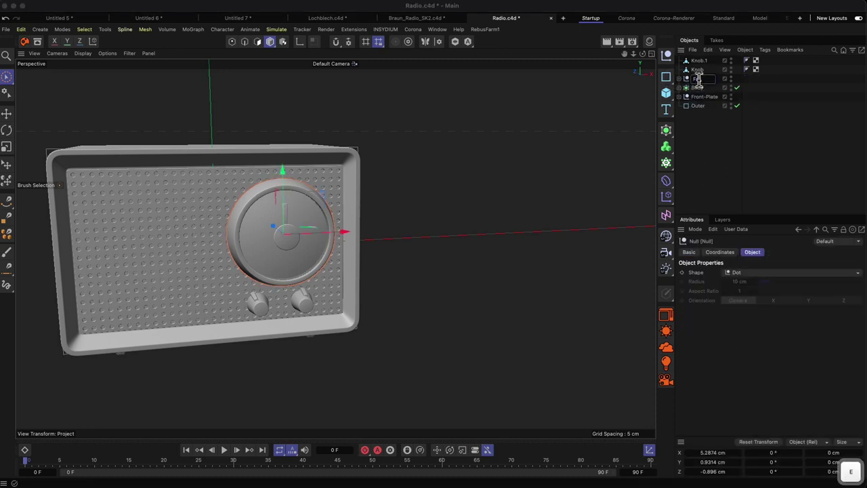
{"action": "type", "text": "q_Dial"}
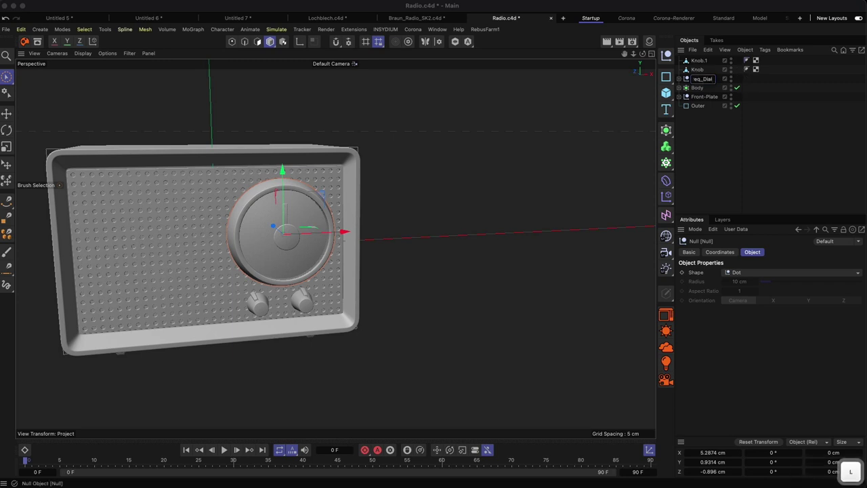
{"action": "key", "text": "Return"}
Step: Group the two knobs under a null and name it Knob
{"action": "left_click", "coordinate": [697, 70]}
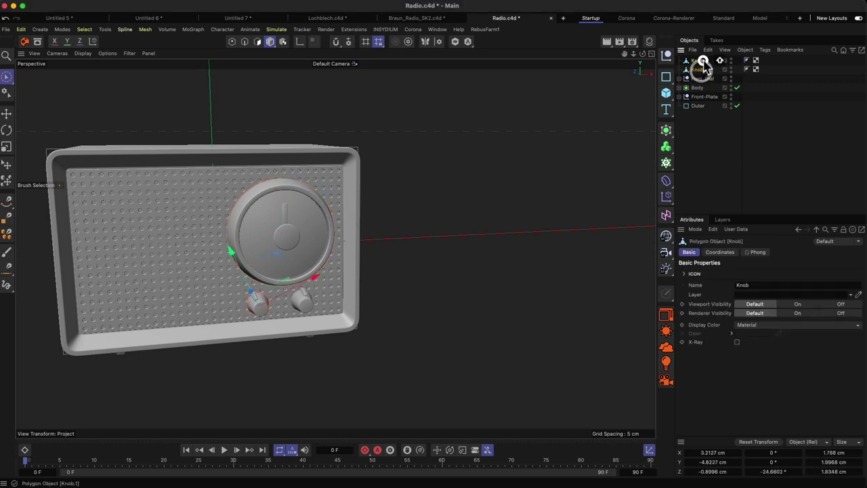
{"action": "left_click", "coordinate": [699, 60], "text": "shift"}
{"action": "key", "text": "alt+g"}
{"action": "double_click", "coordinate": [697, 60]}
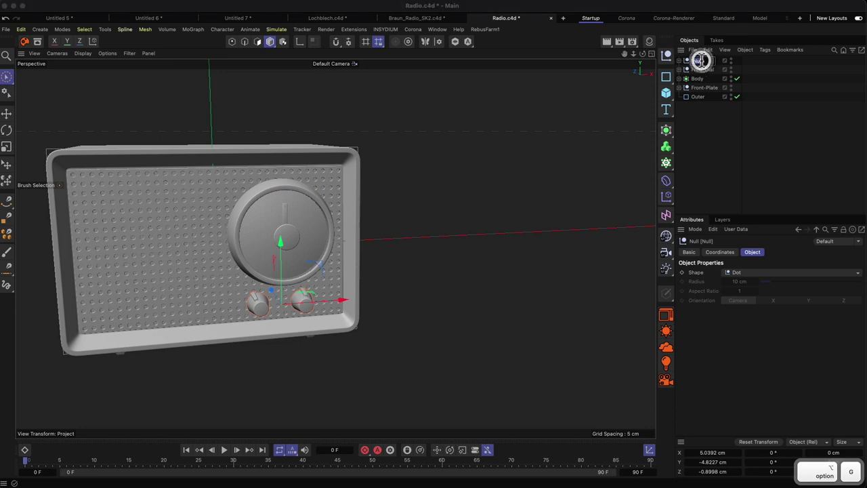
{"action": "type", "text": "Knob"}
{"action": "key", "text": "Return"}
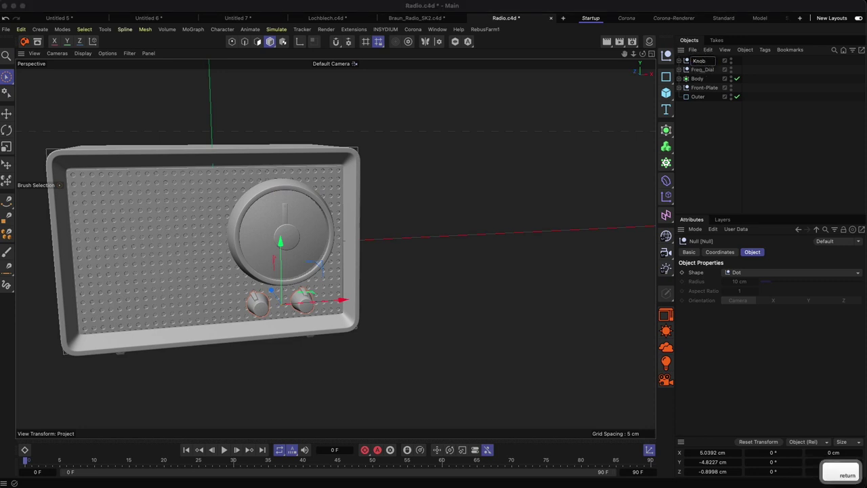
Step: Delete the Outer rectangle spline from the scene
{"action": "left_click", "coordinate": [698, 97]}
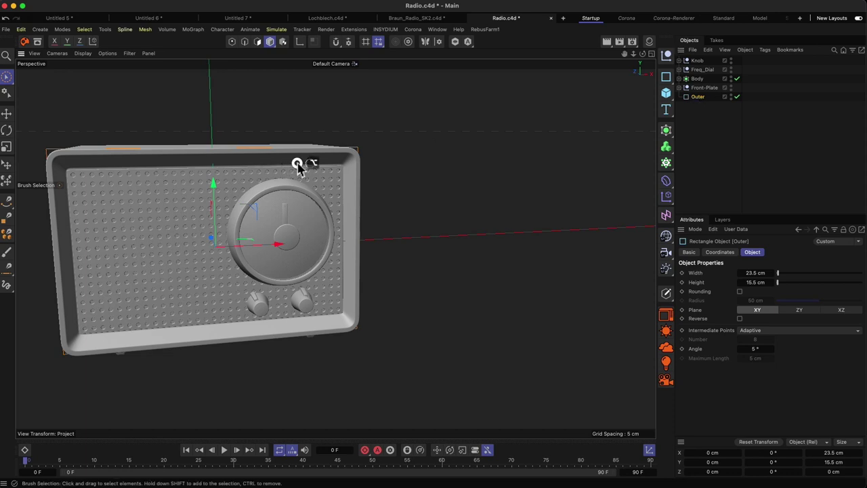
{"action": "left_click_drag", "start_coordinate": [304, 168], "coordinate": [272, 165], "text": "alt"}
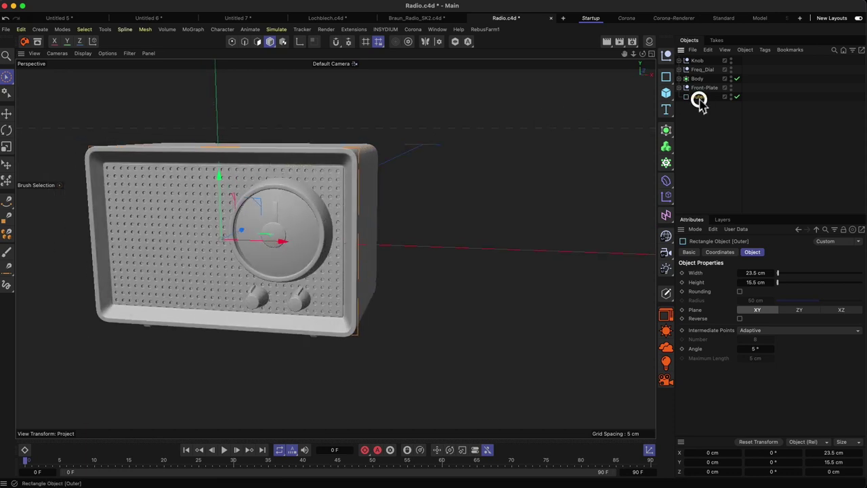
{"action": "key", "text": "Delete"}
Step: Put Knob, Freq_Dial, Body and Front-Plate inside a new null and name it Radio
{"action": "left_click", "coordinate": [666, 54]}
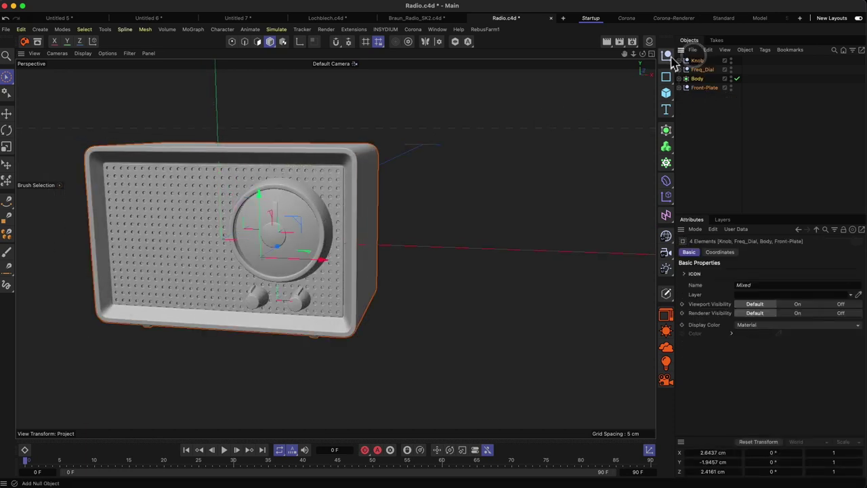
{"action": "left_click_drag", "start_coordinate": [697, 71], "coordinate": [696, 68]}
{"action": "left_click_drag", "start_coordinate": [697, 70], "coordinate": [697, 61]}
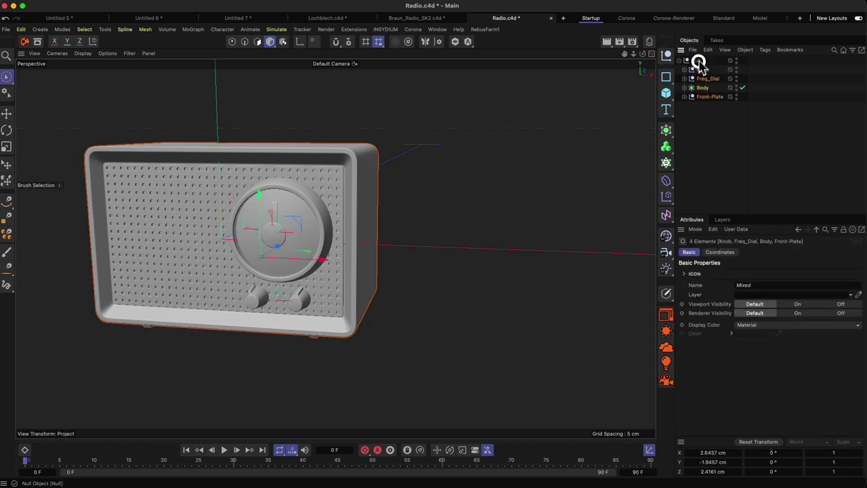
{"action": "double_click", "coordinate": [696, 60]}
{"action": "type", "text": "RRadio"}
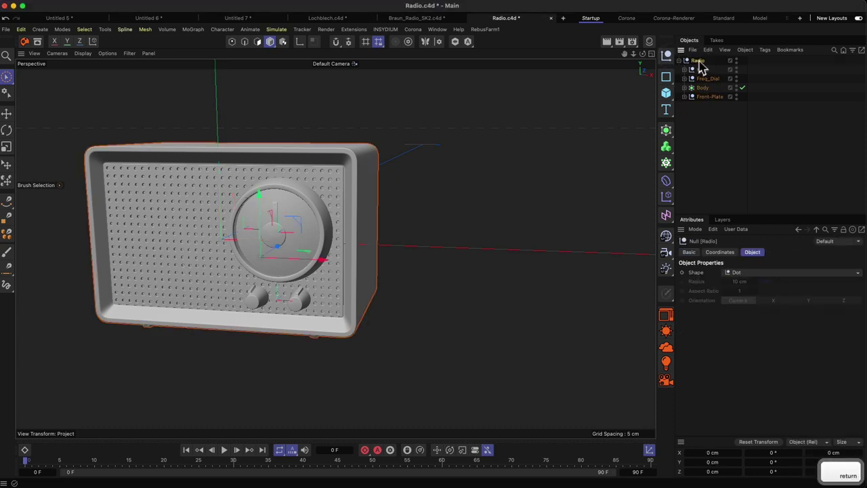
{"action": "key", "text": "Return"}
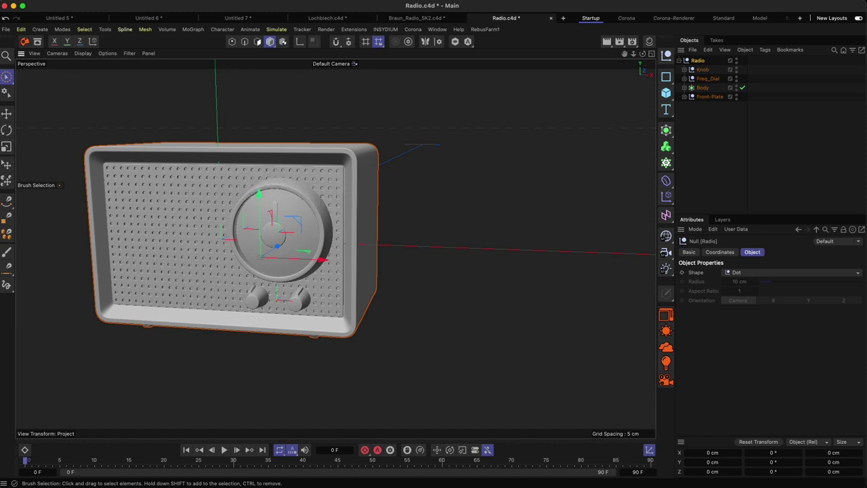
Step: Expand the Front-Plate group and convert its Extrude object into an editable polygon object
{"action": "left_click_drag", "start_coordinate": [402, 148], "coordinate": [521, 161], "text": "alt"}
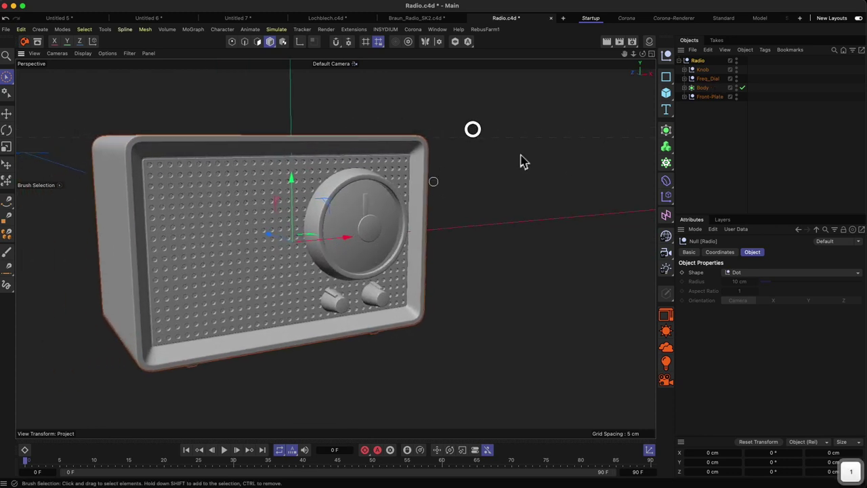
{"action": "left_click", "coordinate": [702, 97]}
{"action": "left_click", "coordinate": [685, 102]}
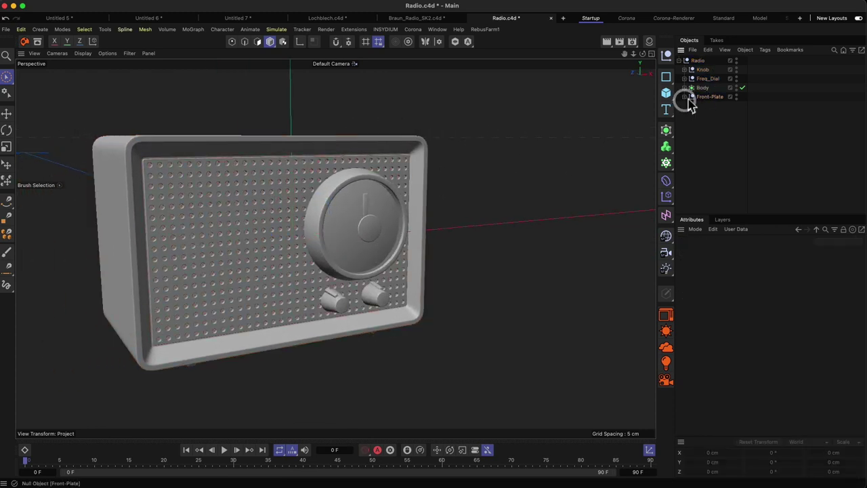
{"action": "left_click", "coordinate": [685, 98]}
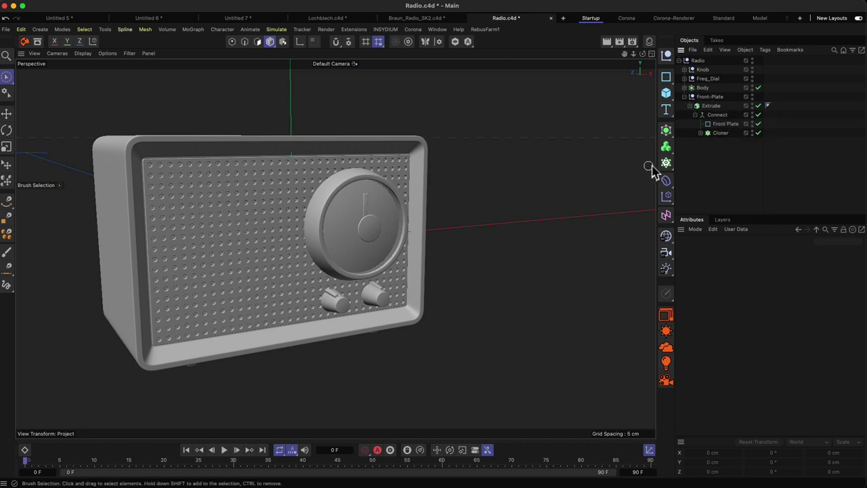
{"action": "left_click", "coordinate": [708, 107]}
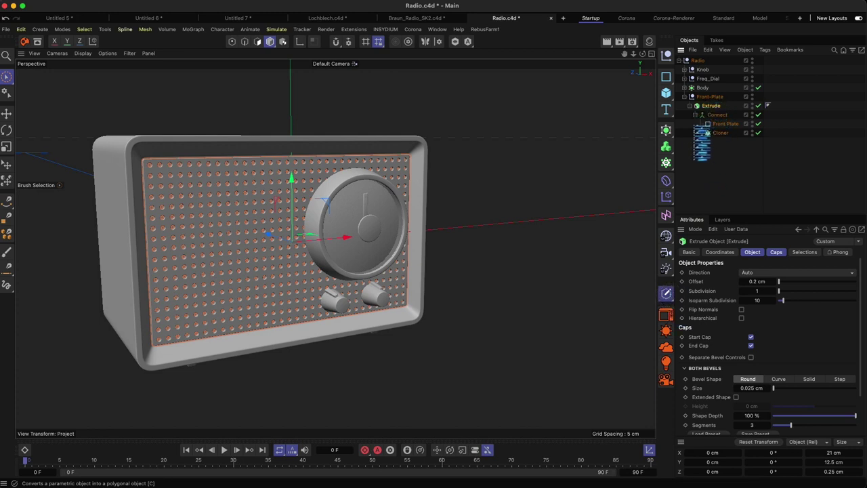
{"action": "key", "text": "c"}
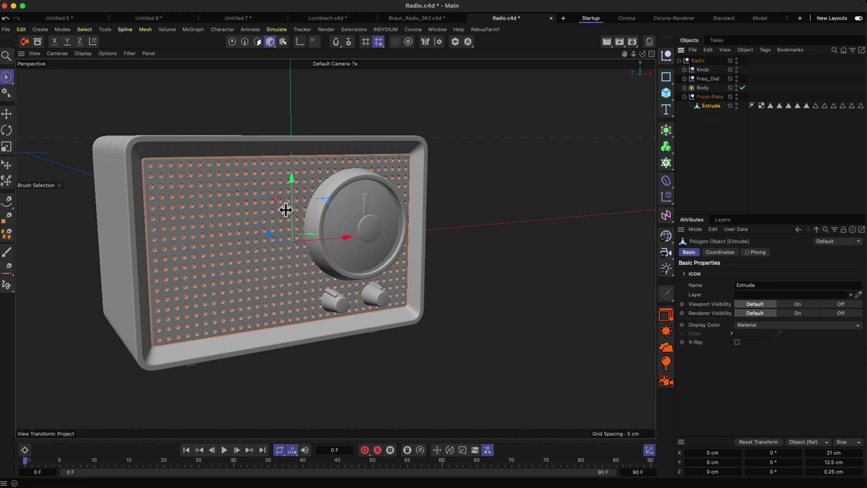
{"action": "mouse_move", "coordinate": [275, 236]}
{"action": "left_mouse_down"}
{"action": "mouse_move", "coordinate": [232, 226]}
{"action": "mouse_move", "coordinate": [338, 261]}
{"action": "mouse_move", "coordinate": [270, 232]}
{"action": "left_mouse_up"}
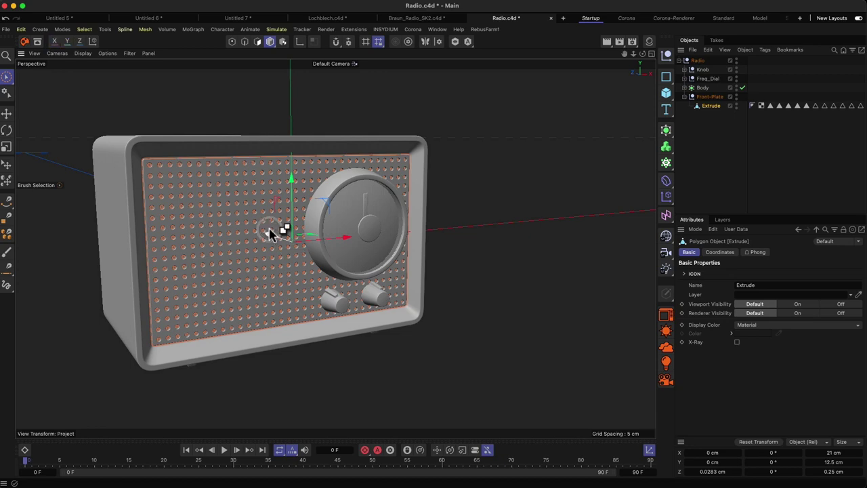
{"action": "key", "text": "super+z"}
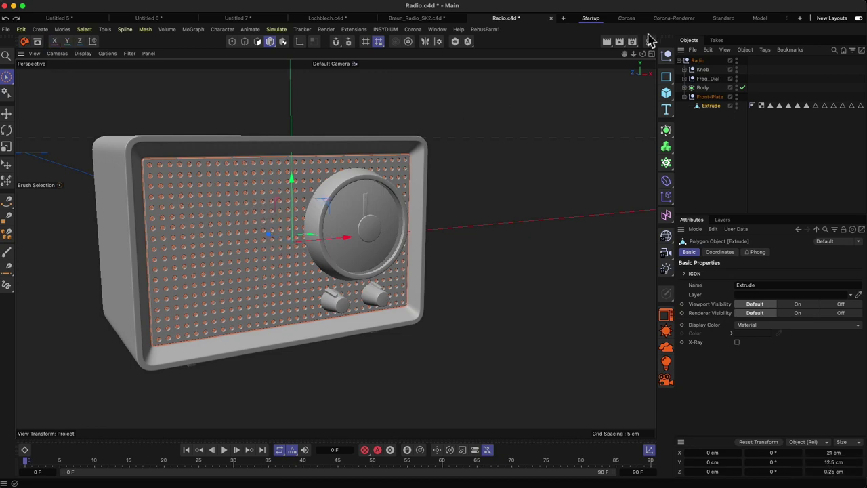
{"action": "mouse_move", "coordinate": [231, 339]}
{"action": "left_mouse_down", "text": "alt"}
{"action": "mouse_move", "coordinate": [170, 348]}
{"action": "mouse_move", "coordinate": [183, 339]}
{"action": "mouse_move", "coordinate": [242, 337]}
{"action": "mouse_move", "coordinate": [264, 348]}
{"action": "mouse_move", "coordinate": [230, 341]}
{"action": "mouse_move", "coordinate": [237, 343]}
{"action": "left_mouse_up", "text": "alt"}
{"action": "left_click", "coordinate": [488, 193]}
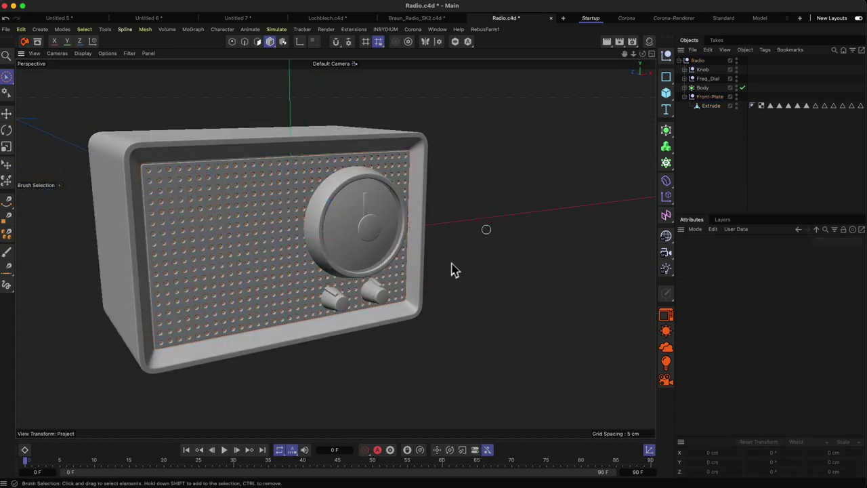
{"action": "key", "text": "super+Tab"}
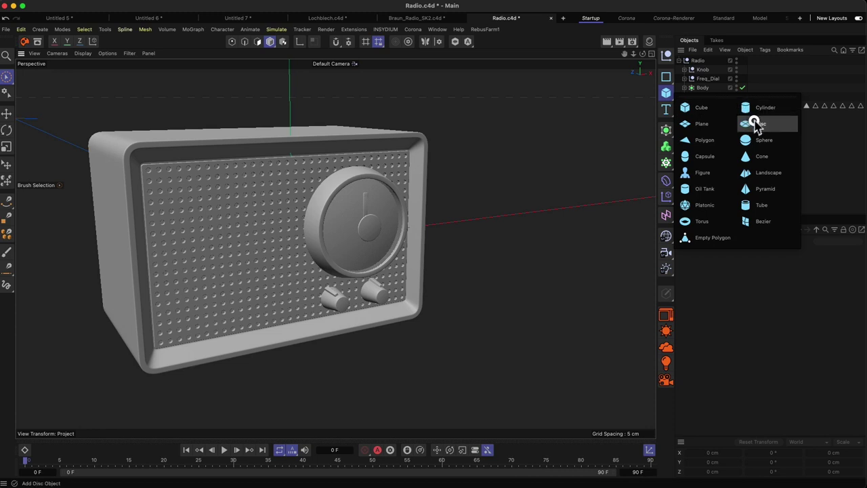
Step: Add a Disc primitive with +Z orientation and an outer radius of 5 cm
{"action": "left_click", "coordinate": [750, 122]}
{"action": "left_click", "coordinate": [830, 311]}
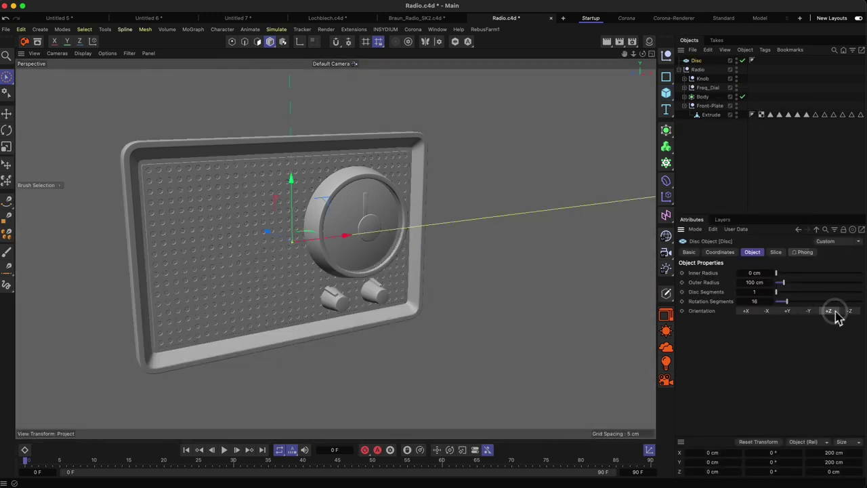
{"action": "double_click", "coordinate": [752, 281]}
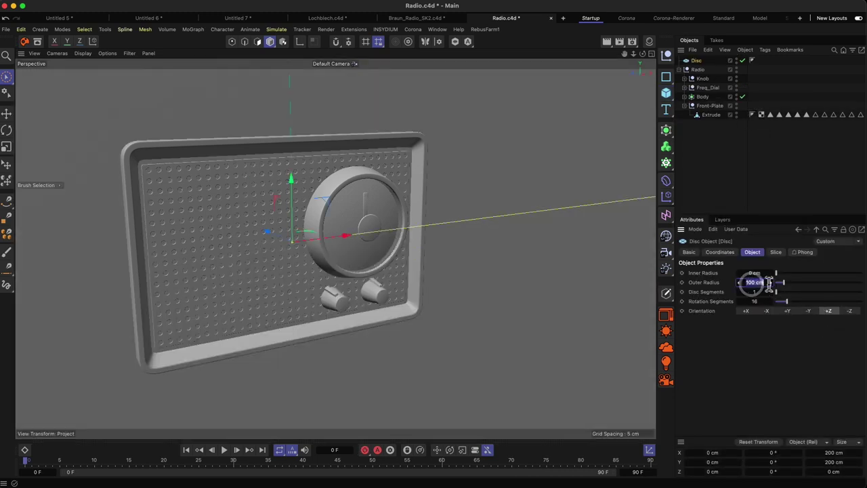
{"action": "type", "text": "20"}
{"action": "key", "text": "Return"}
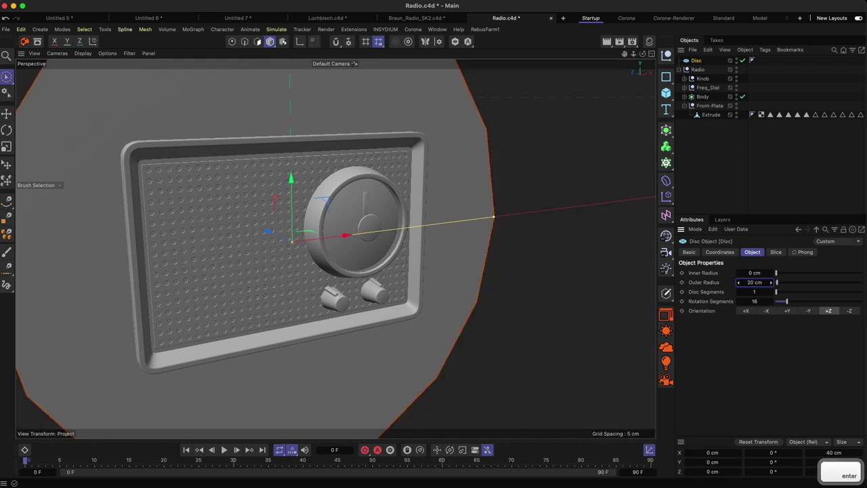
{"action": "type", "text": "5"}
{"action": "key", "text": "Return"}
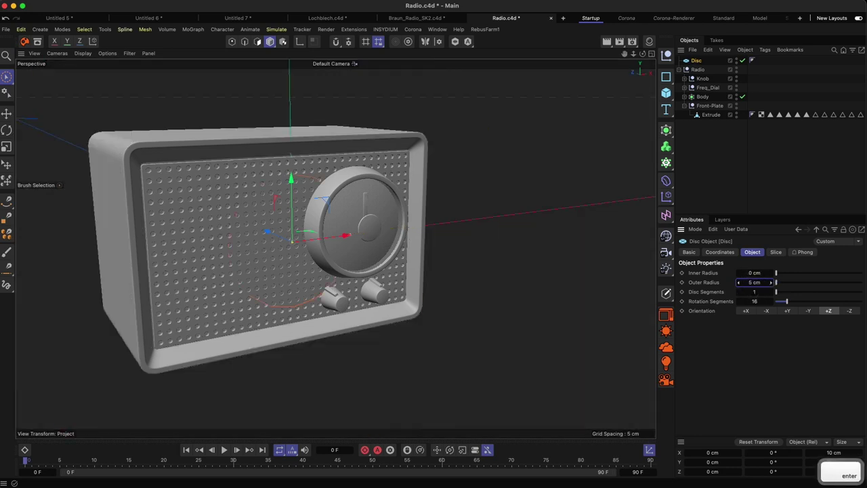
Step: Move the disc behind the perforated front plate beside the frequency dial, at about X -3.89 cm and Z 0.16 cm
{"action": "left_click_drag", "start_coordinate": [346, 237], "coordinate": [239, 202]}
{"action": "left_click_drag", "start_coordinate": [236, 255], "coordinate": [249, 225]}
{"action": "left_click_drag", "start_coordinate": [164, 204], "coordinate": [212, 189], "text": "alt"}
{"action": "key", "text": "2"}
{"action": "left_click_drag", "start_coordinate": [212, 189], "coordinate": [202, 254]}
Step: Rename the disc as Speaker and place it inside the Radio group
{"action": "double_click", "coordinate": [696, 60]}
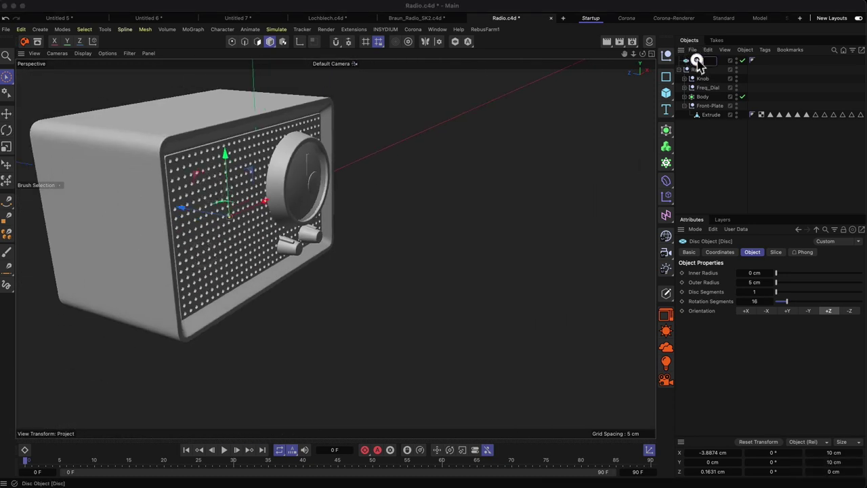
{"action": "type", "text": "Speaker"}
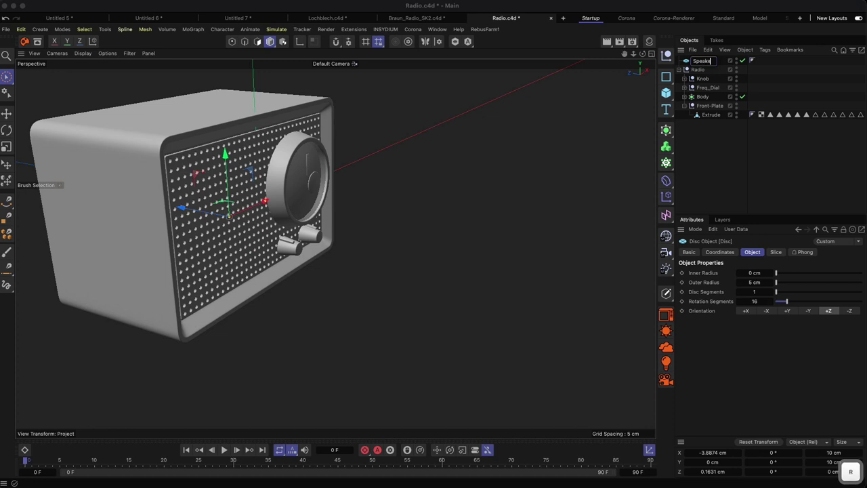
{"action": "key", "text": "Return"}
{"action": "left_click_drag", "start_coordinate": [701, 60], "coordinate": [704, 70]}
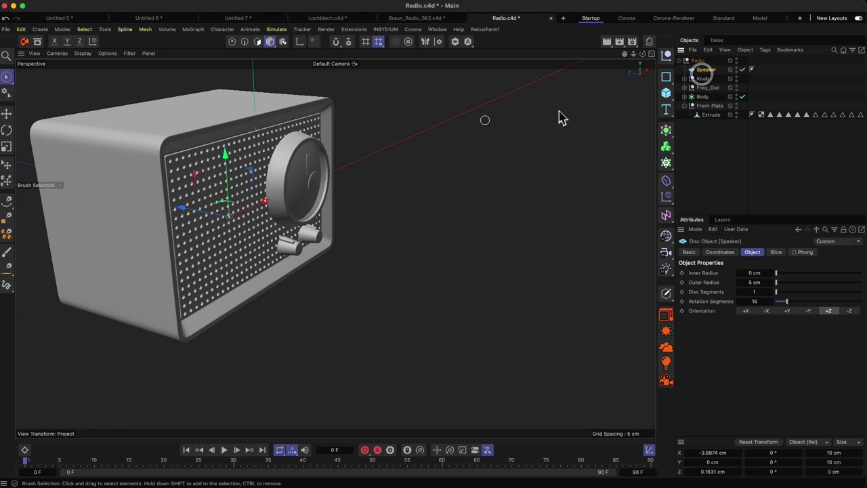
{"action": "left_click", "coordinate": [336, 289]}
{"action": "left_click_drag", "start_coordinate": [318, 271], "coordinate": [212, 164], "text": "alt"}
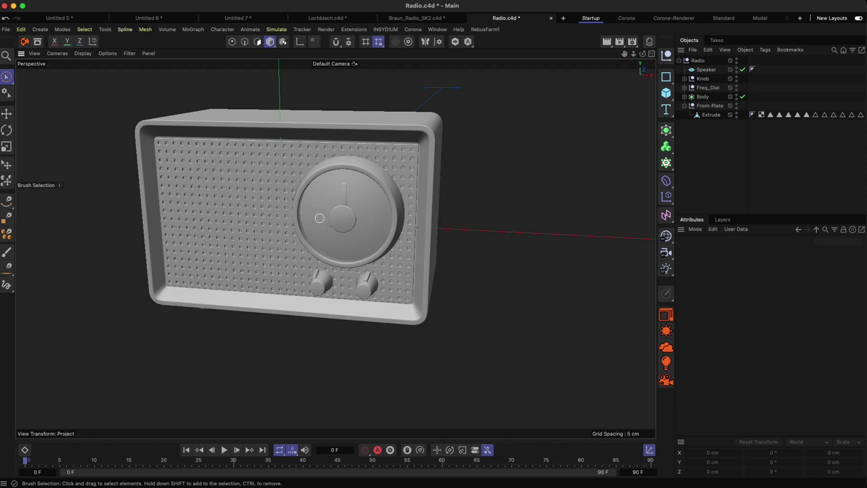
{"action": "key", "text": "1"}
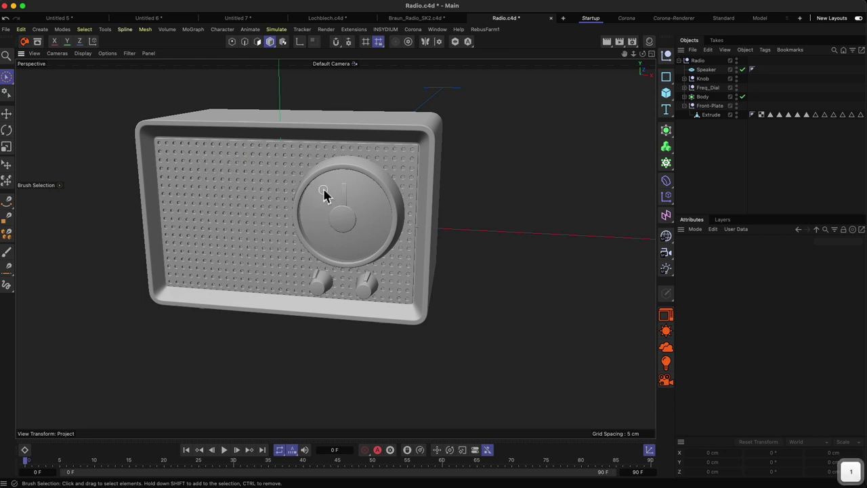
{"action": "left_click_drag", "start_coordinate": [328, 194], "coordinate": [332, 208]}
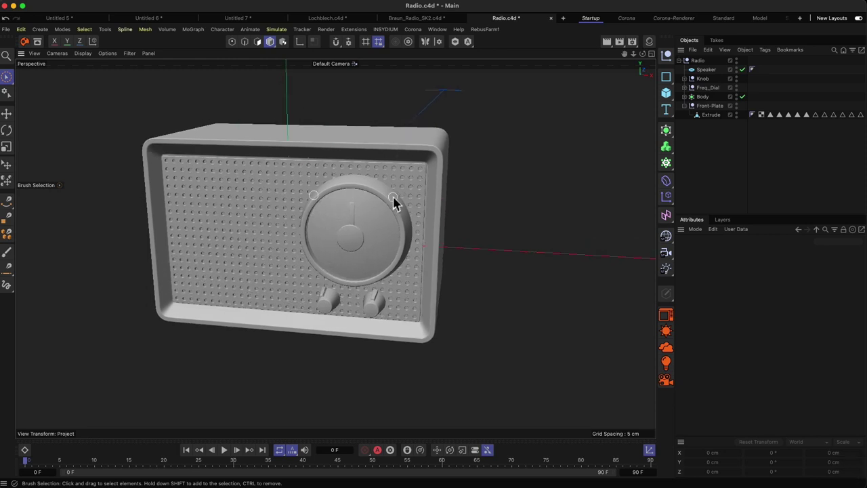